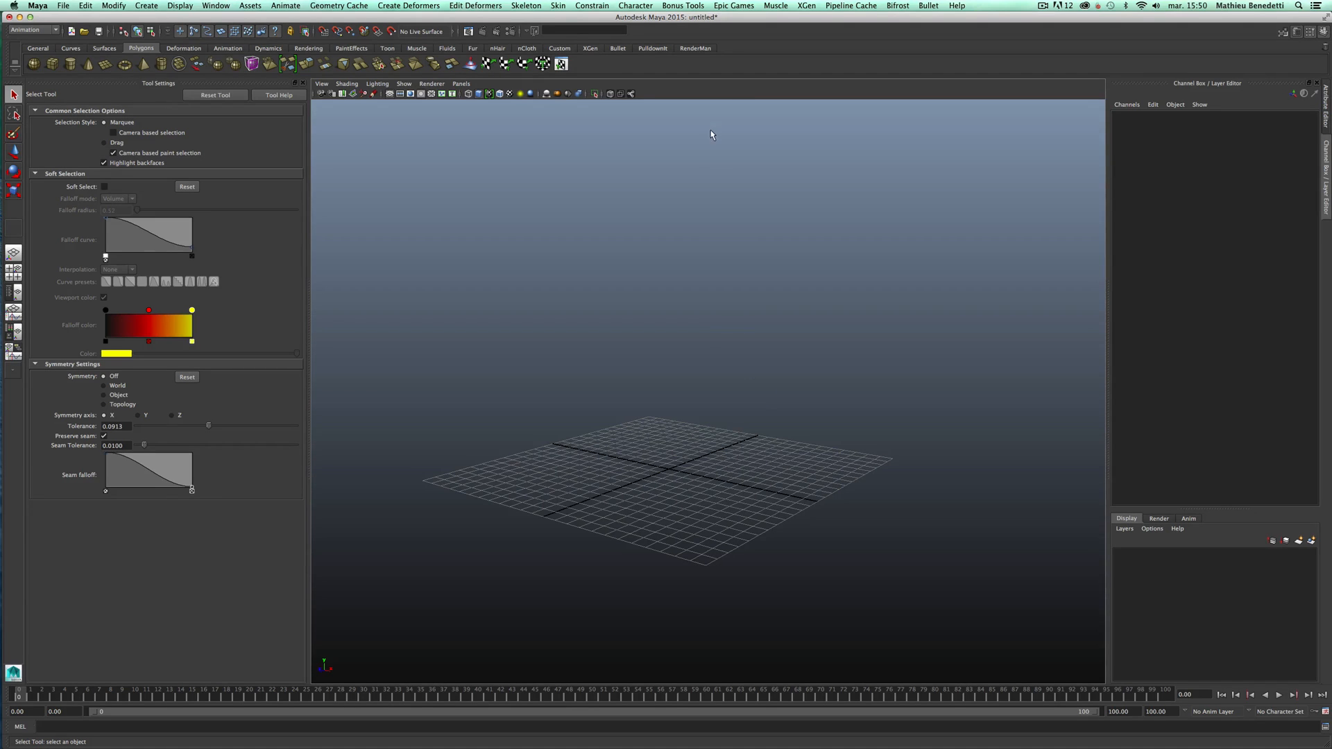
# - Move the Maya window aside to locate the Mecha_MOD.fbx file on the desktop, and bring the window back
pyautogui.moveTo(693, 18); pyautogui.dragTo(716, 548)
pyautogui.moveTo(990, 233); pyautogui.dragTo(717, 162)
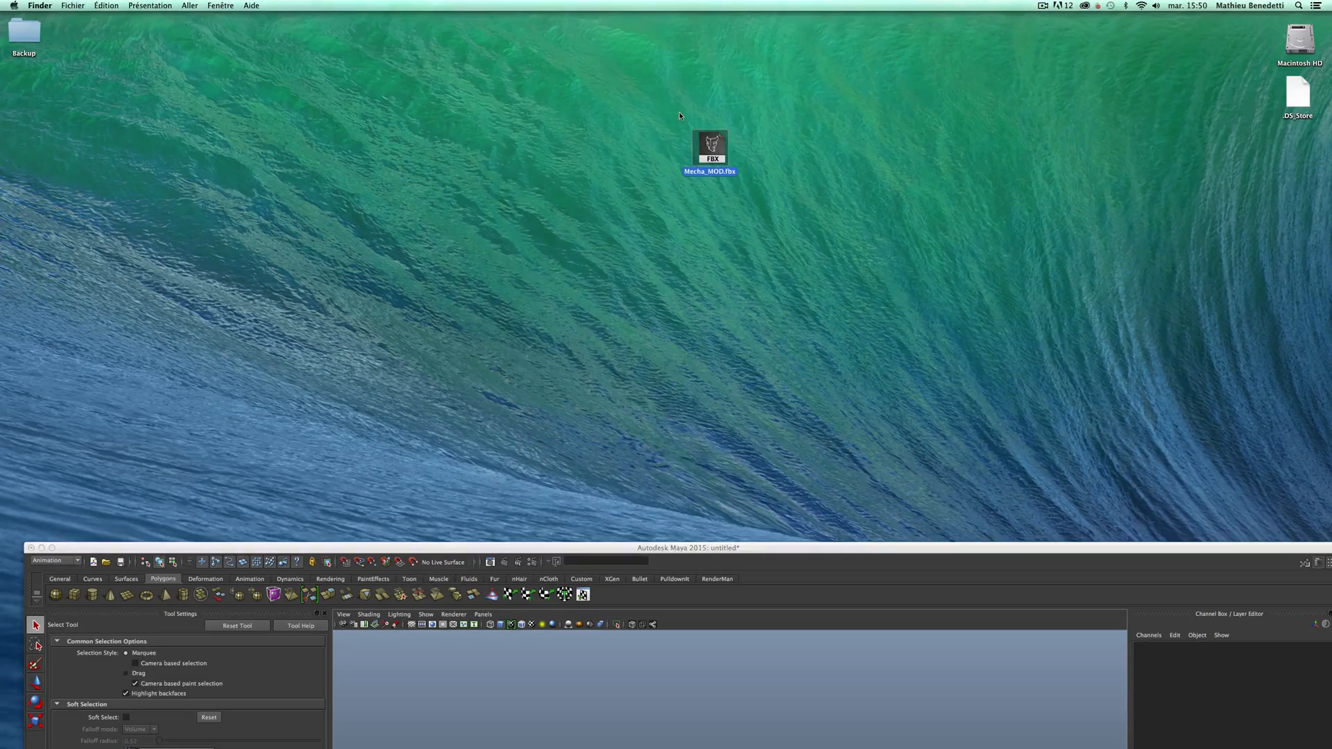
pyautogui.moveTo(639, 548); pyautogui.dragTo(620, 4)
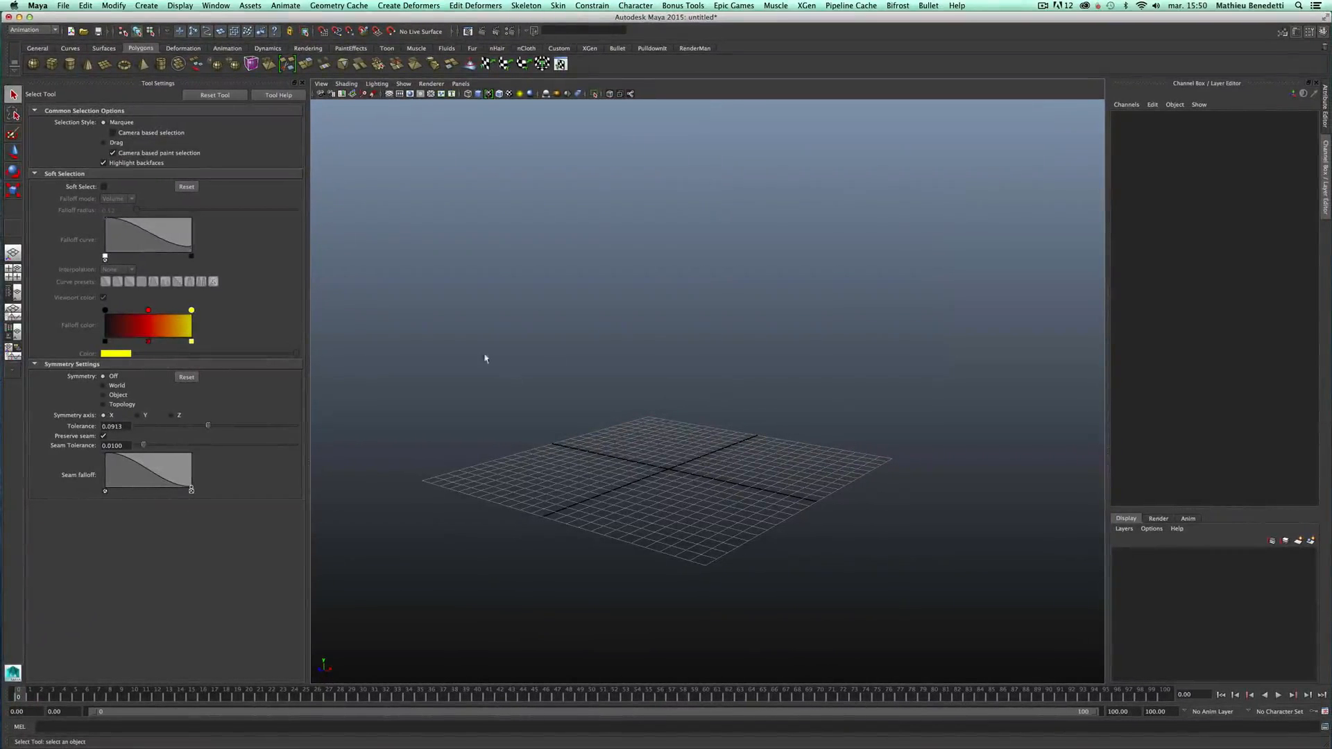
# - Create a new project named MechaRIG_tuto on the Desktop with the default folder locations
pyautogui.click(63, 6)
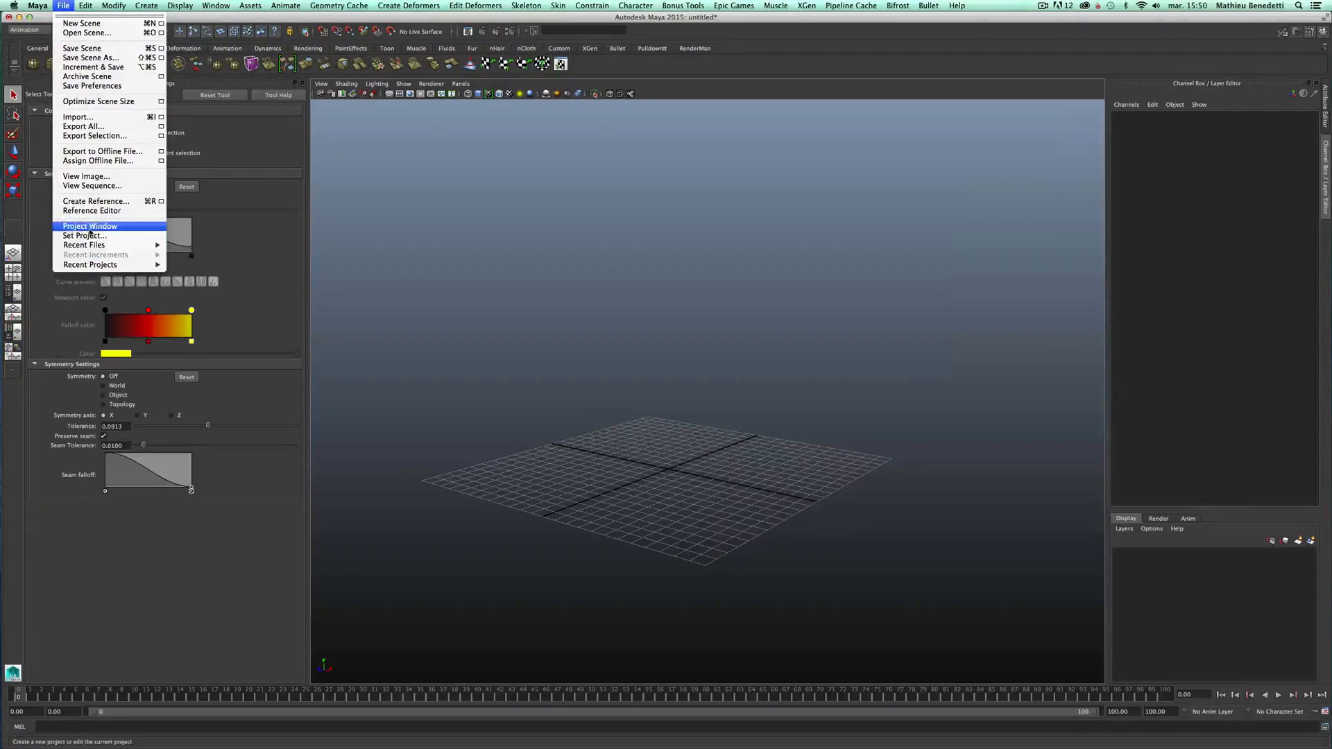
pyautogui.click(90, 227)
pyautogui.click(718, 291)
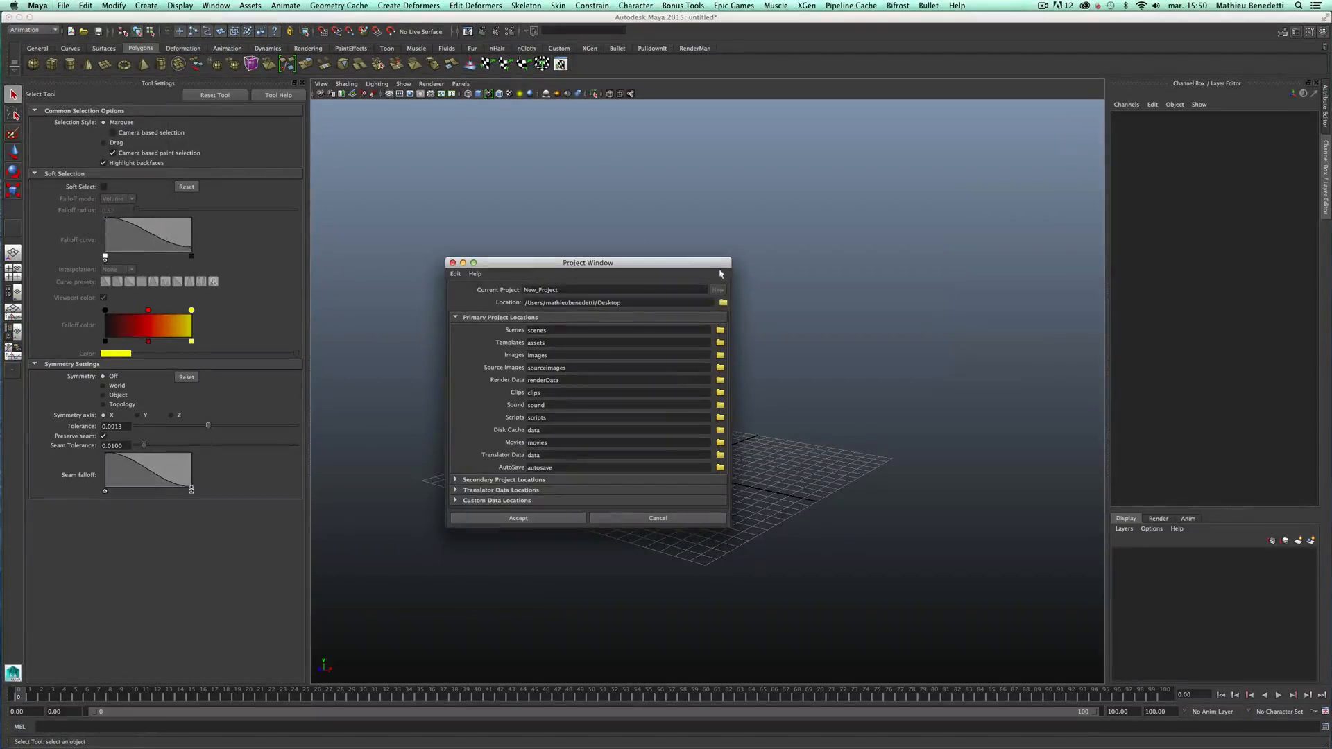
pyautogui.doubleClick(580, 290)
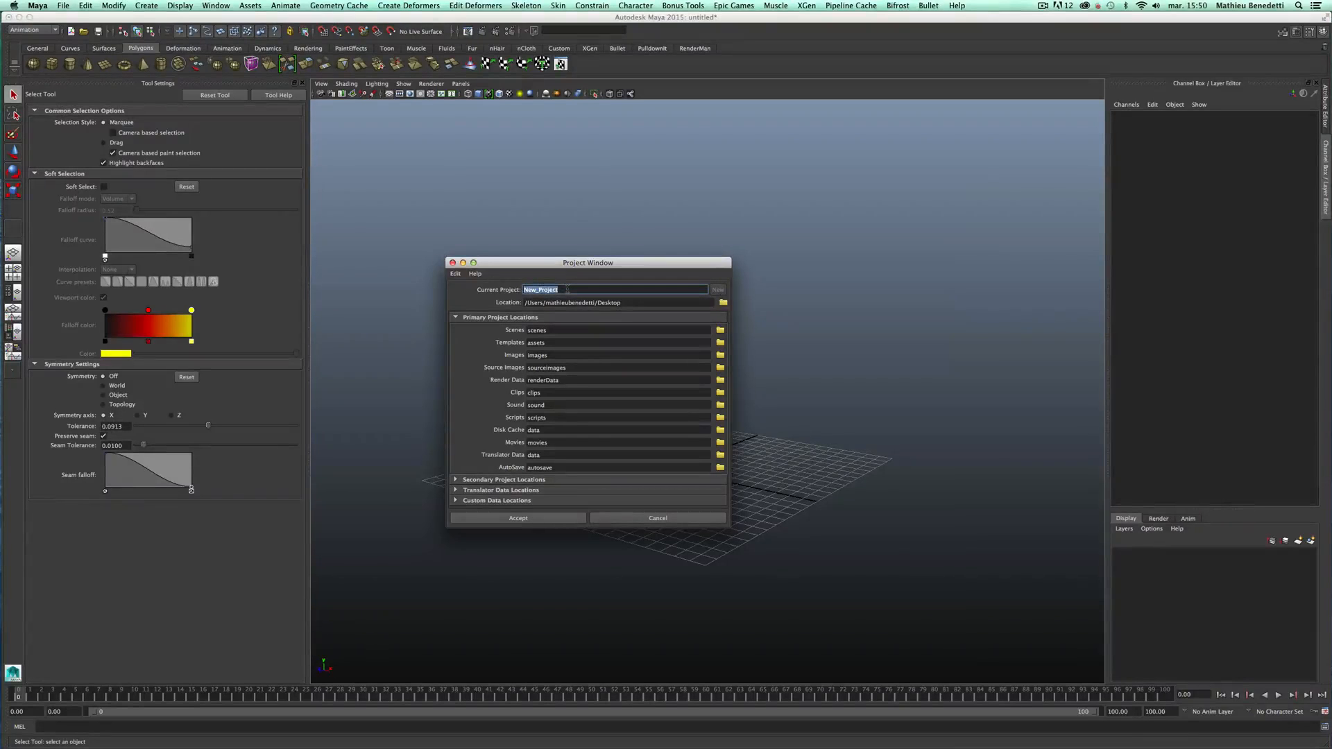
pyautogui.write('Med')
pyautogui.click(528, 519)
# - Move Mecha_MOD.fbx from the desktop into the scenes folder of the MechaRIG_tuto project and return to Maya
pyautogui.moveTo(600, 17); pyautogui.dragTo(679, 597)
pyautogui.moveTo(1311, 217); pyautogui.dragTo(578, 256)
pyautogui.doubleClick(582, 257)
pyautogui.moveTo(625, 156); pyautogui.dragTo(372, 175)
pyautogui.click(449, 268)
pyautogui.moveTo(709, 145); pyautogui.dragTo(558, 243)
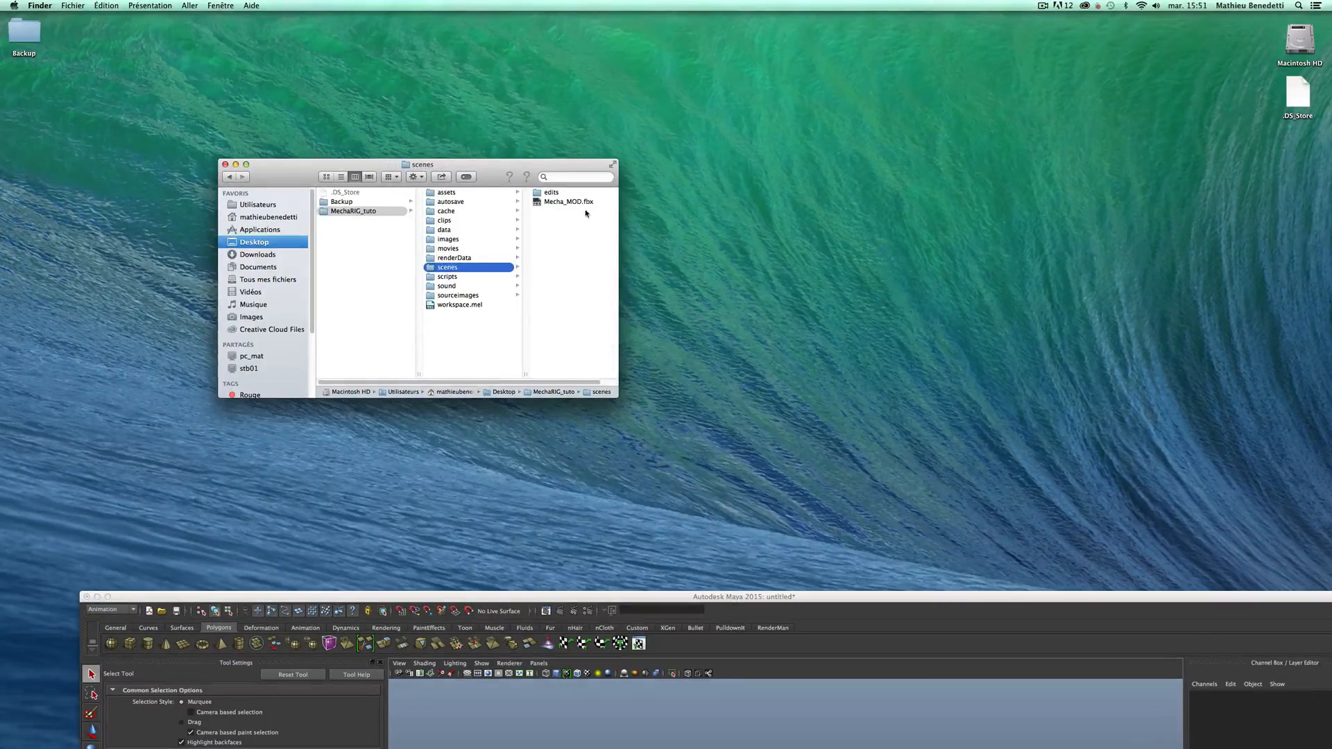
pyautogui.moveTo(574, 597); pyautogui.dragTo(492, 3)
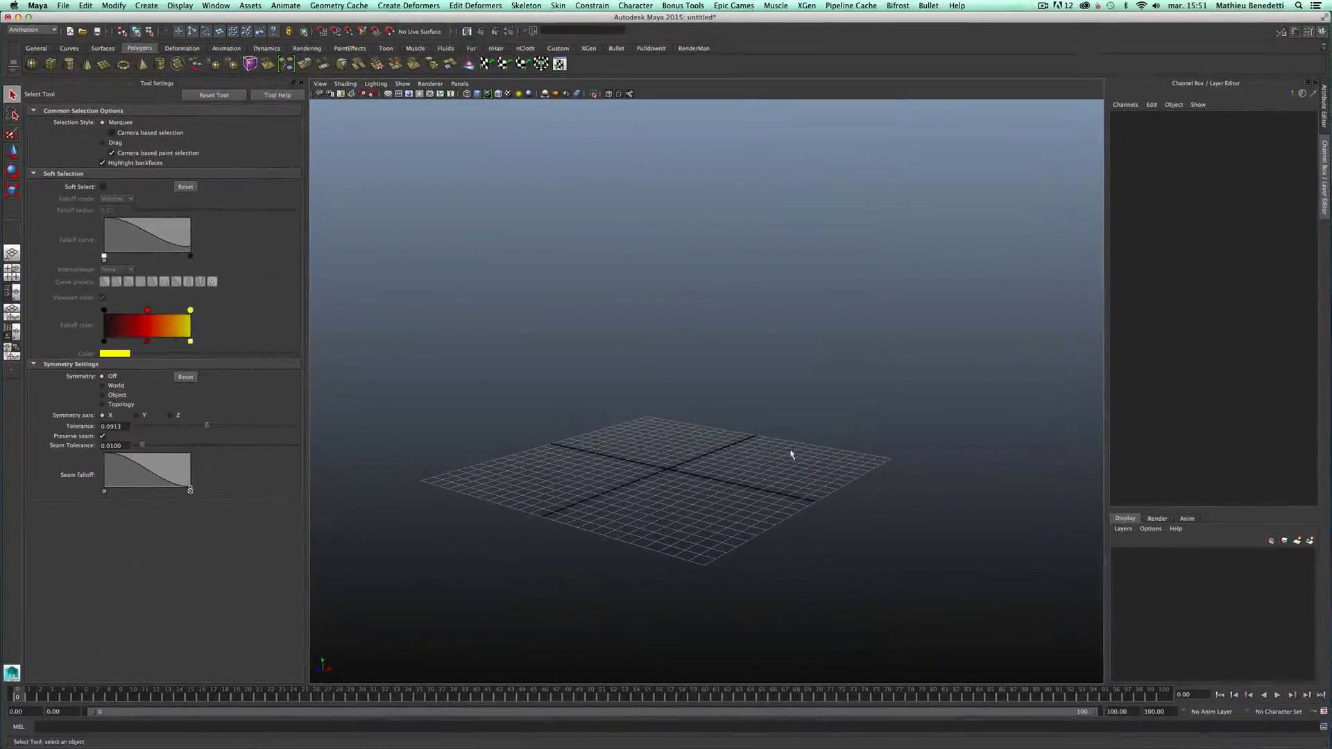
# - Import Mecha_MOD.fbx from the project's scenes folder and frame the whole mech in the perspective view
pyautogui.click(63, 5)
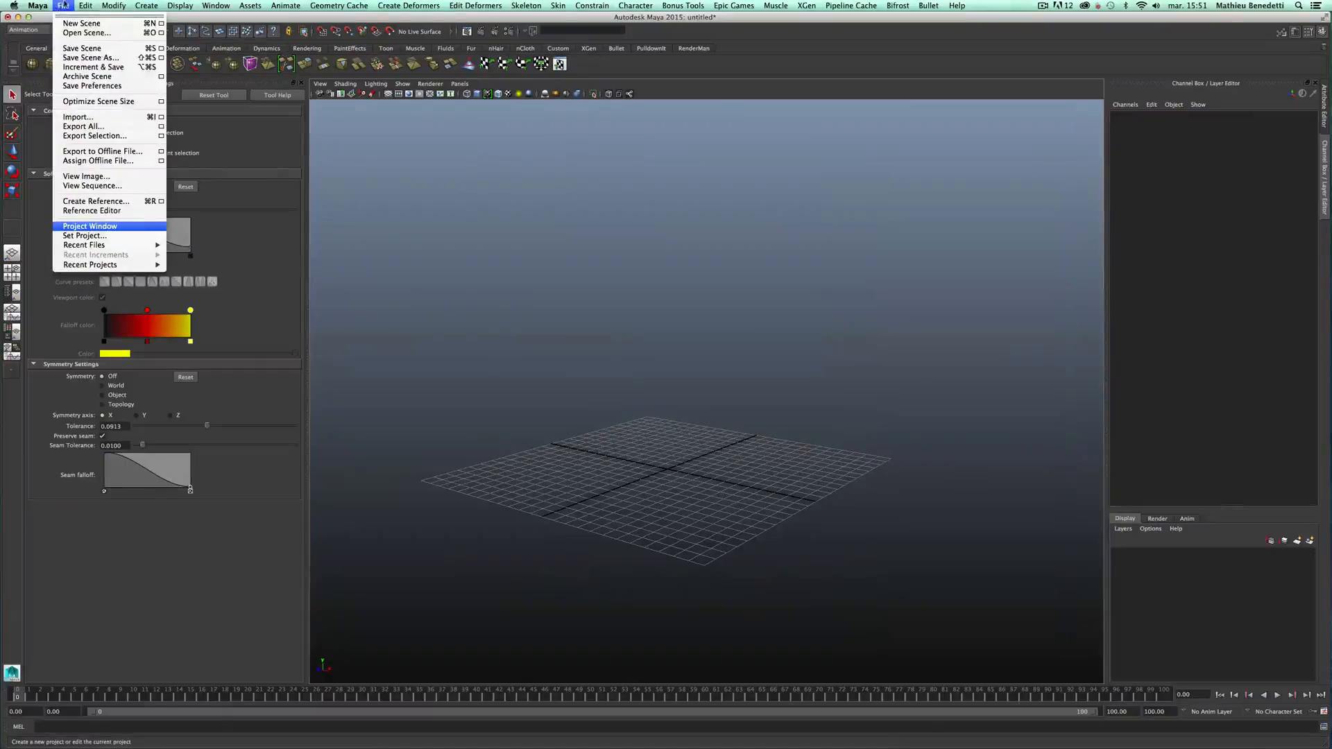
pyautogui.click(80, 118)
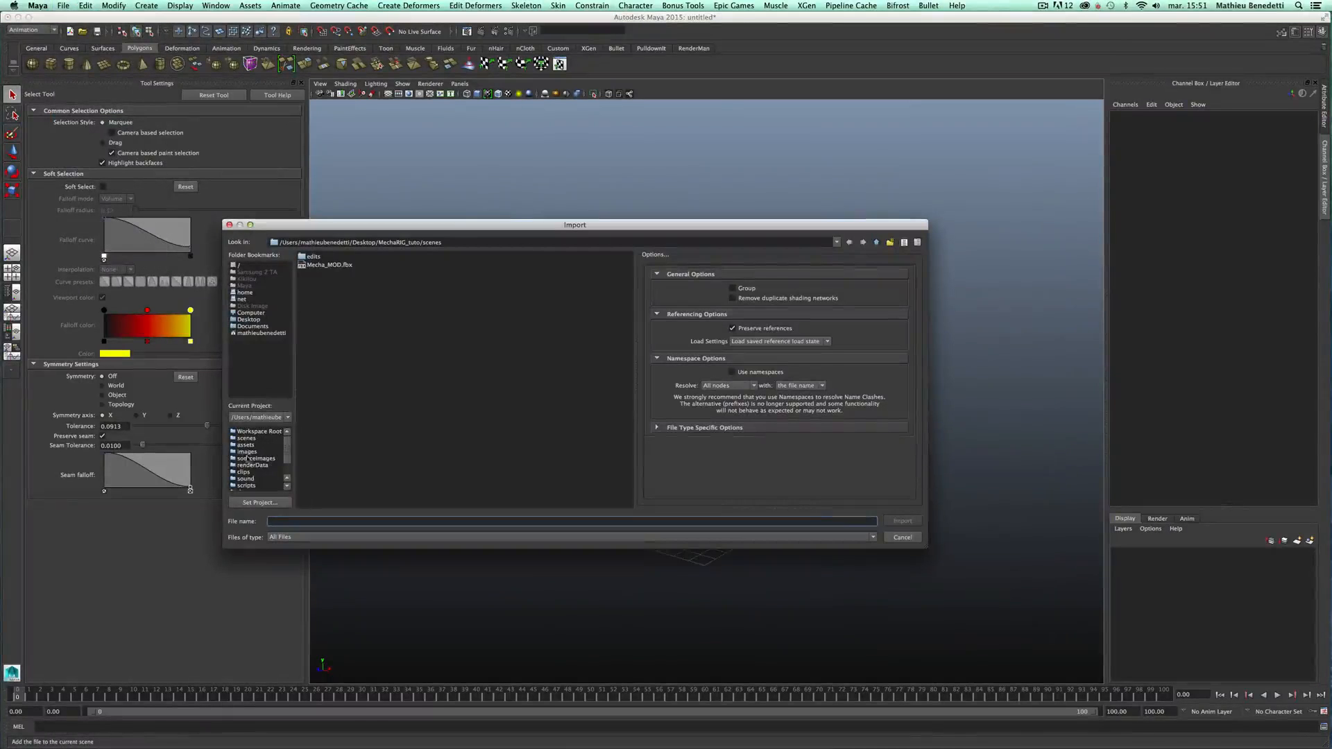
pyautogui.click(327, 268)
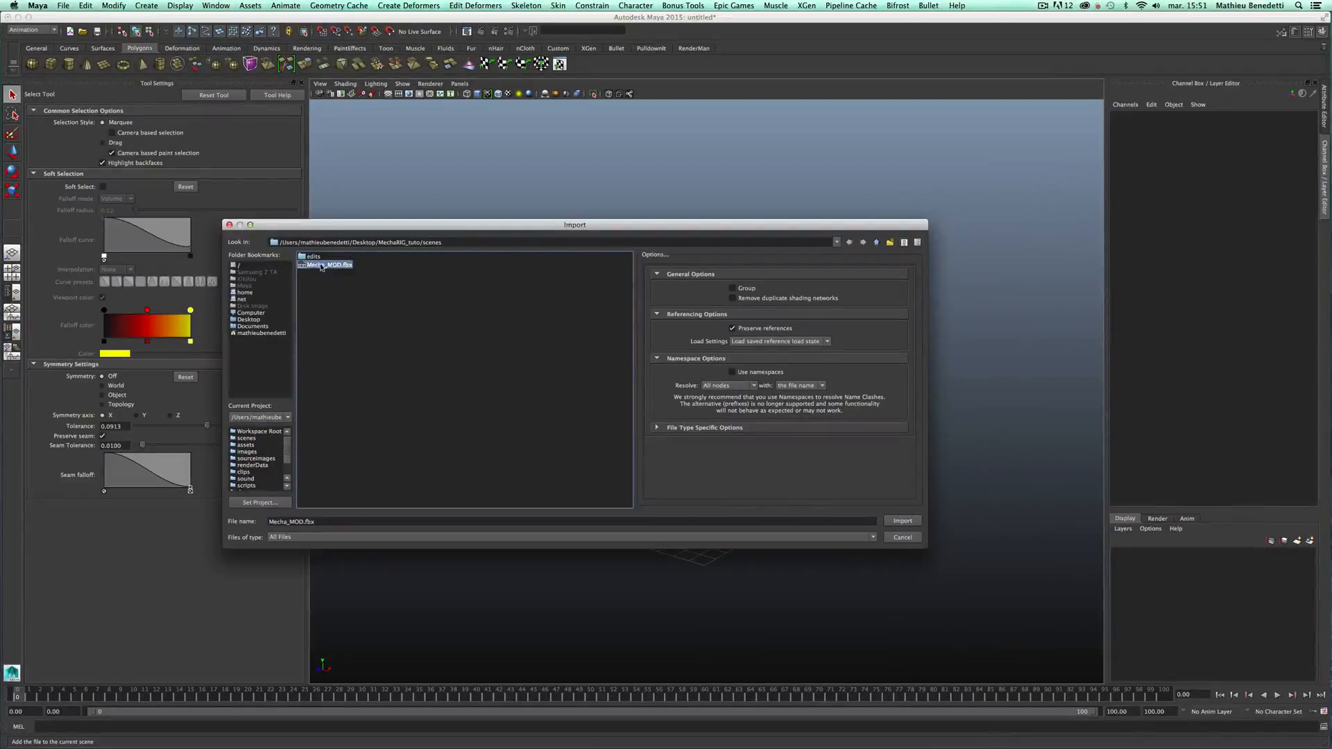
pyautogui.click(902, 521)
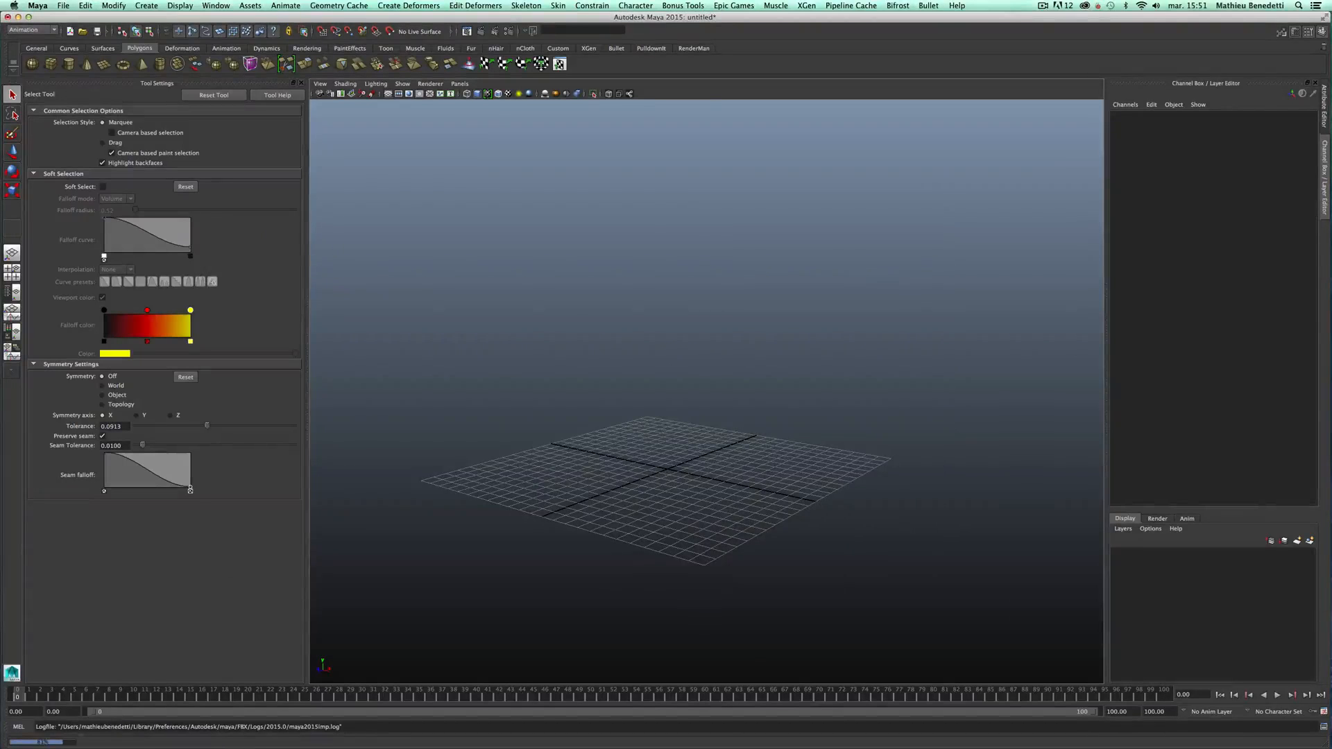
pyautogui.scroll(-15, 635, 409)
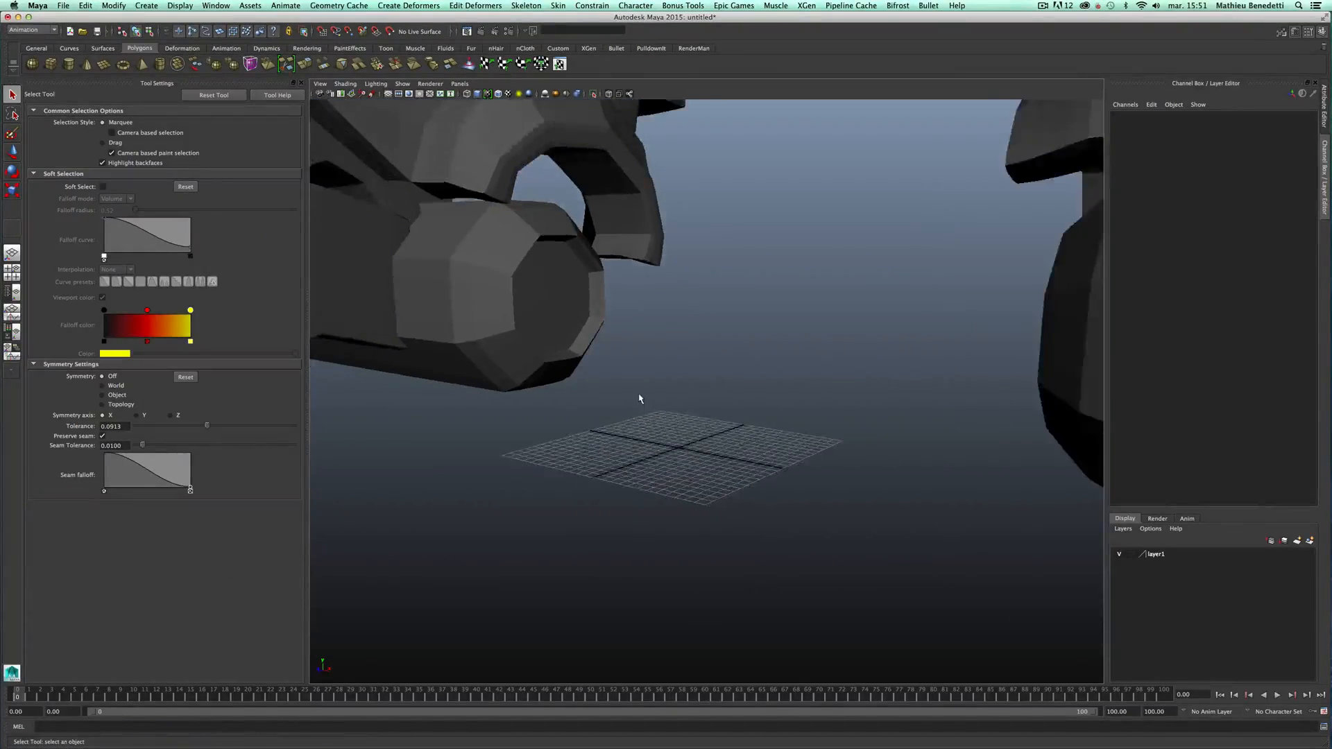
pyautogui.scroll(-10, 725, 238)
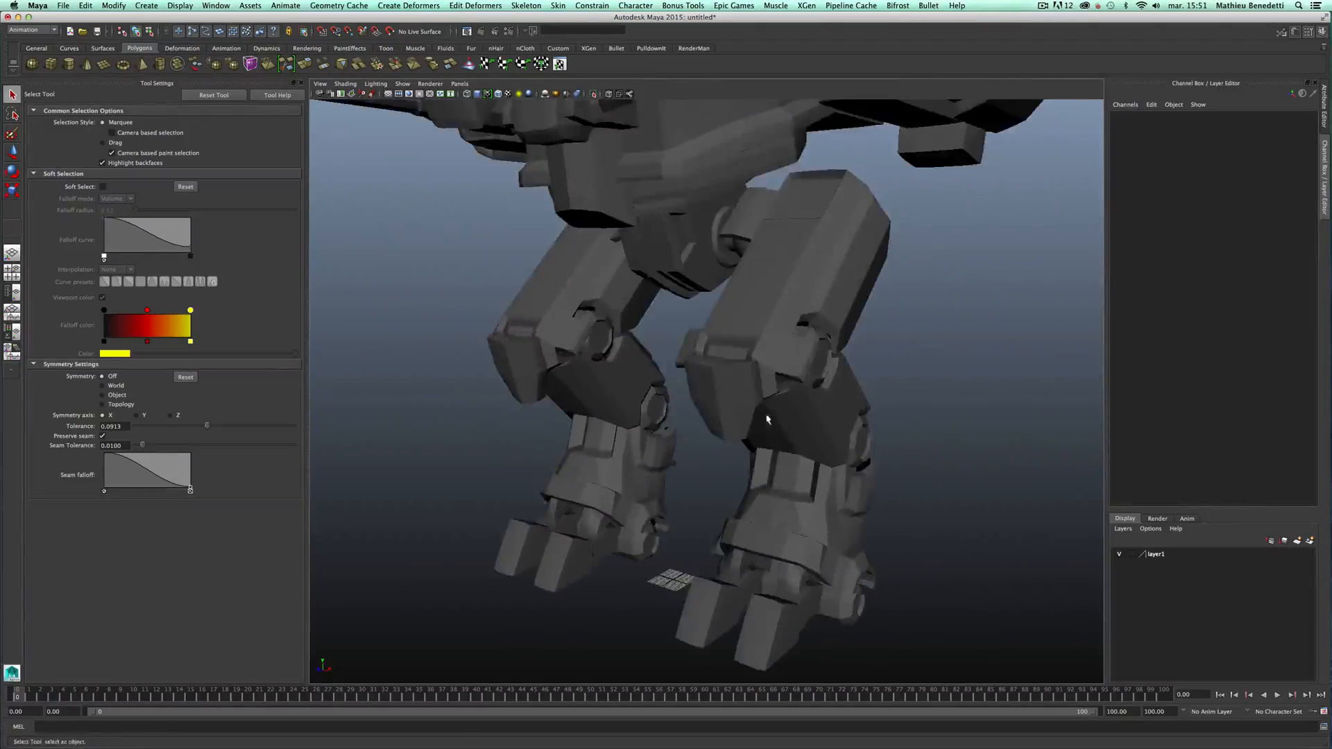
pyautogui.keyDown('alt'); pyautogui.moveTo(693, 355); pyautogui.dragTo(688, 383, button='middle'); pyautogui.keyUp('alt')
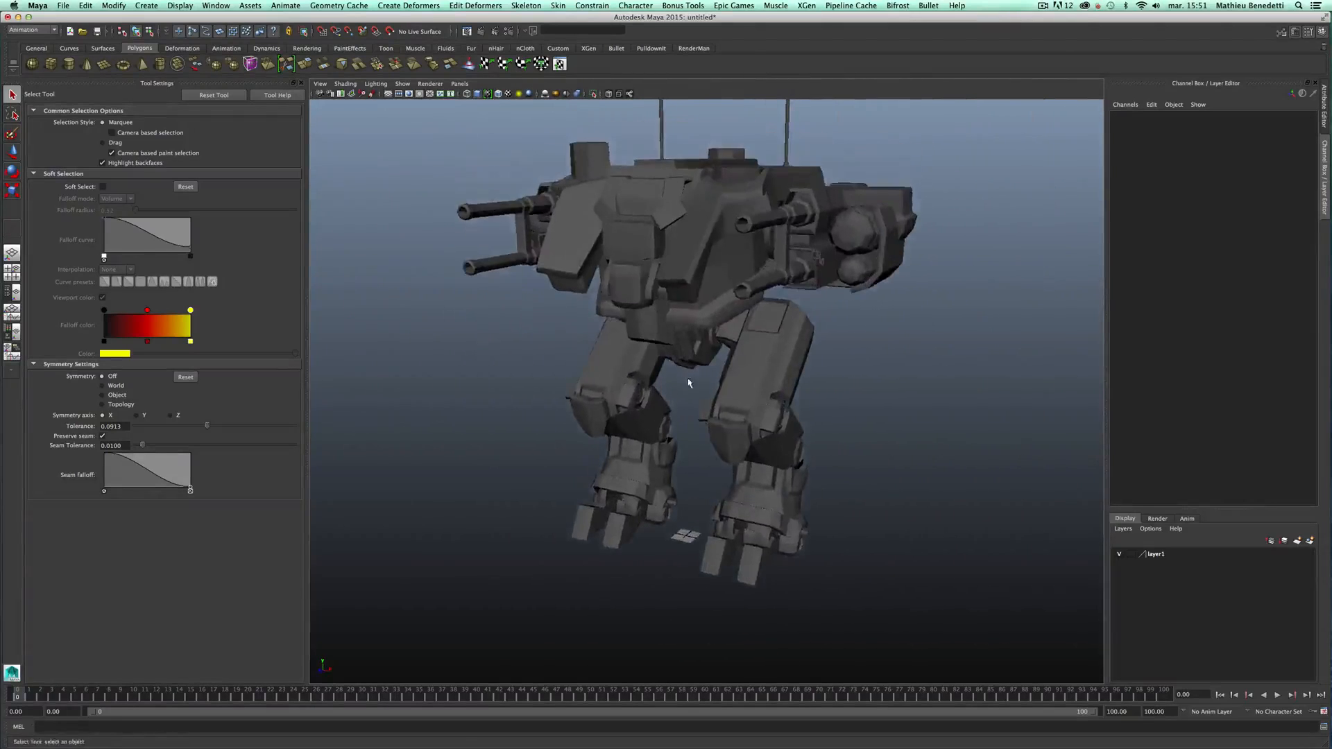
pyautogui.scroll(-2, 708, 451)
pyautogui.keyDown('alt'); pyautogui.moveTo(707, 451); pyautogui.dragTo(699, 497, button='middle'); pyautogui.keyUp('alt')
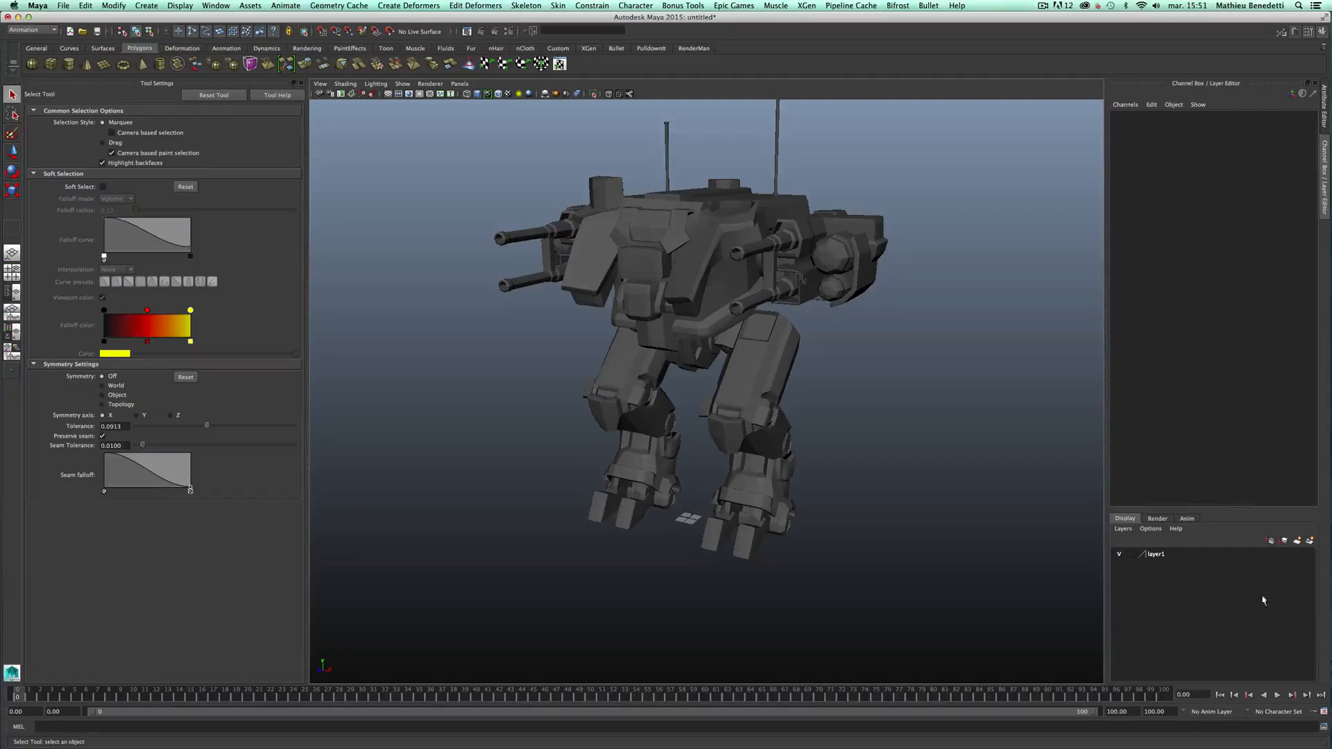
# - Set the working time unit to PAL (25 fps) in the general settings and save the preferences
pyautogui.click(1324, 712)
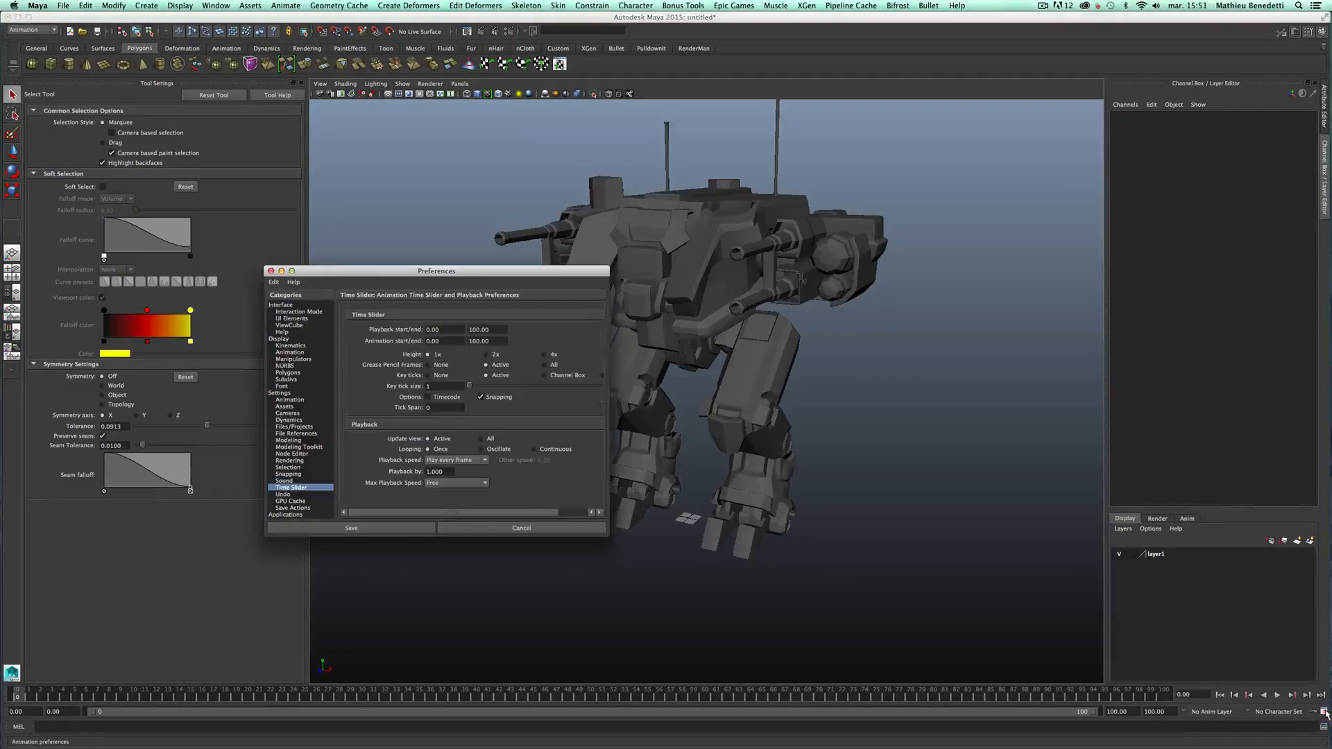
pyautogui.click(281, 393)
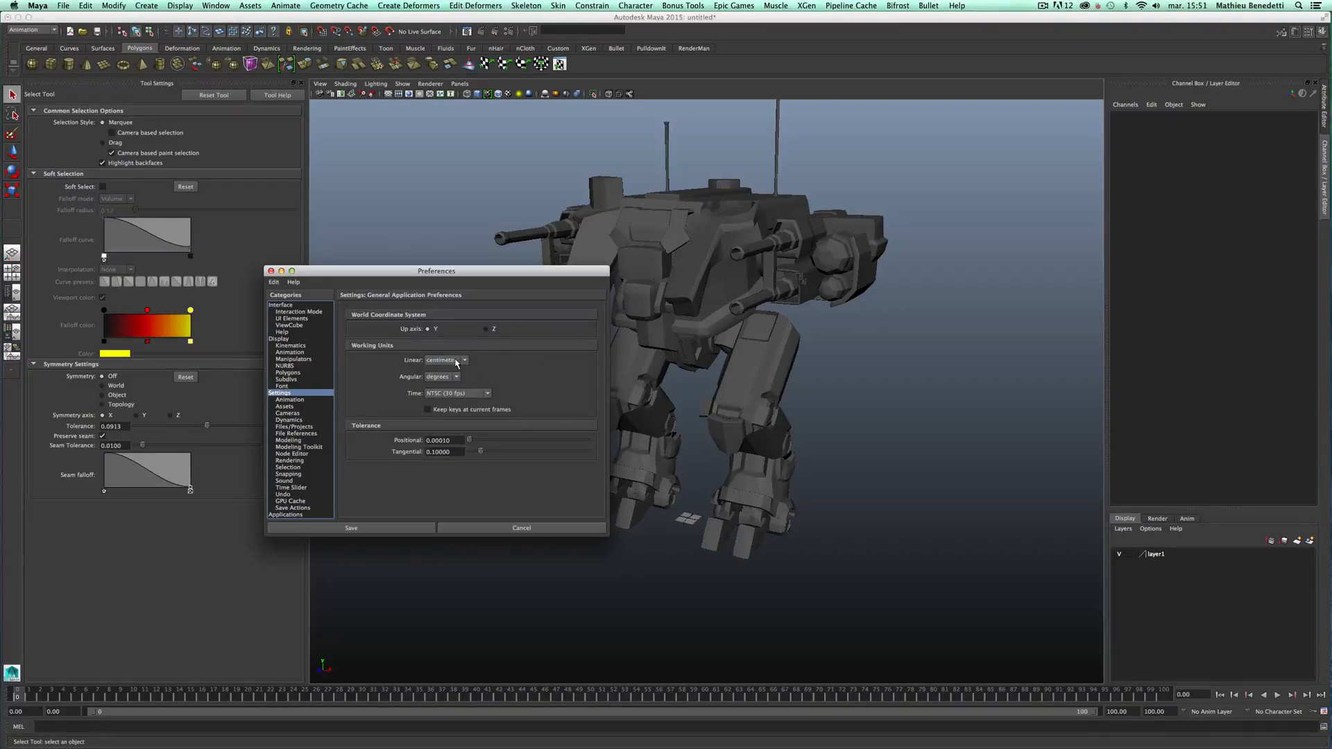
pyautogui.click(447, 394)
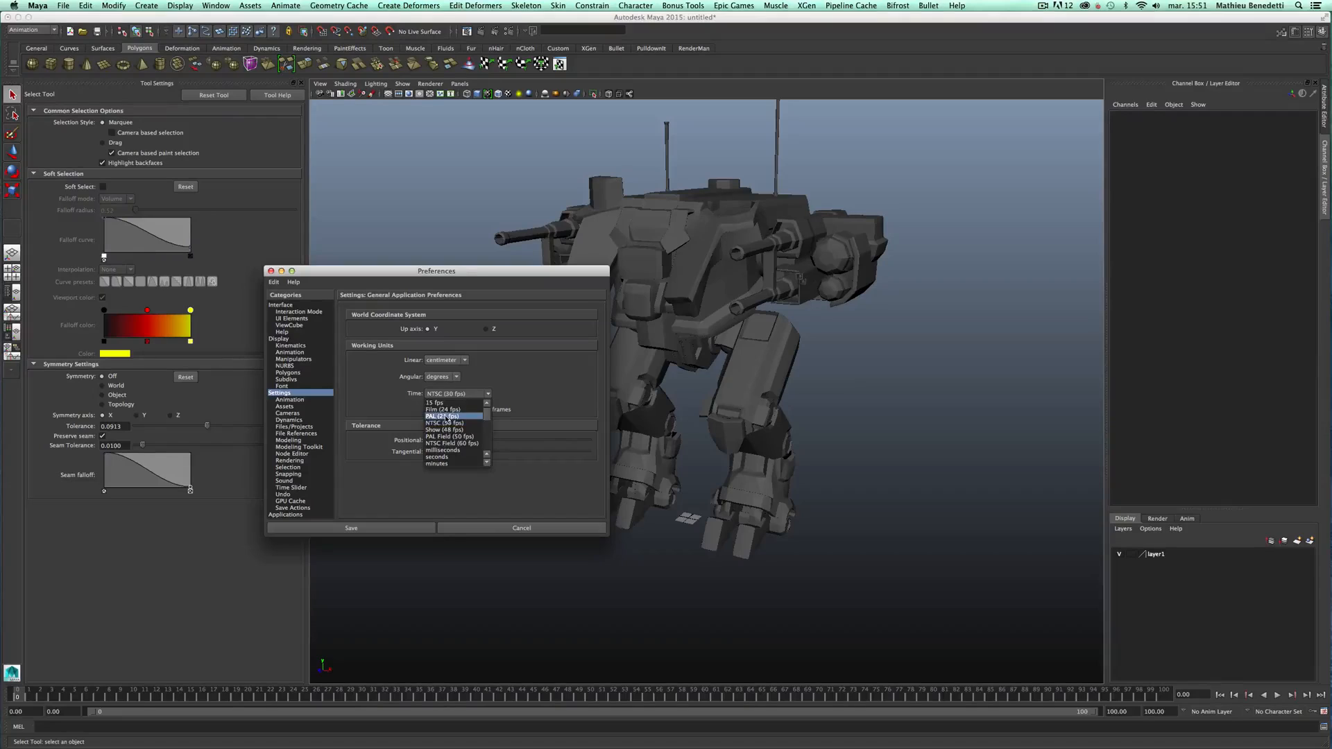
pyautogui.click(445, 416)
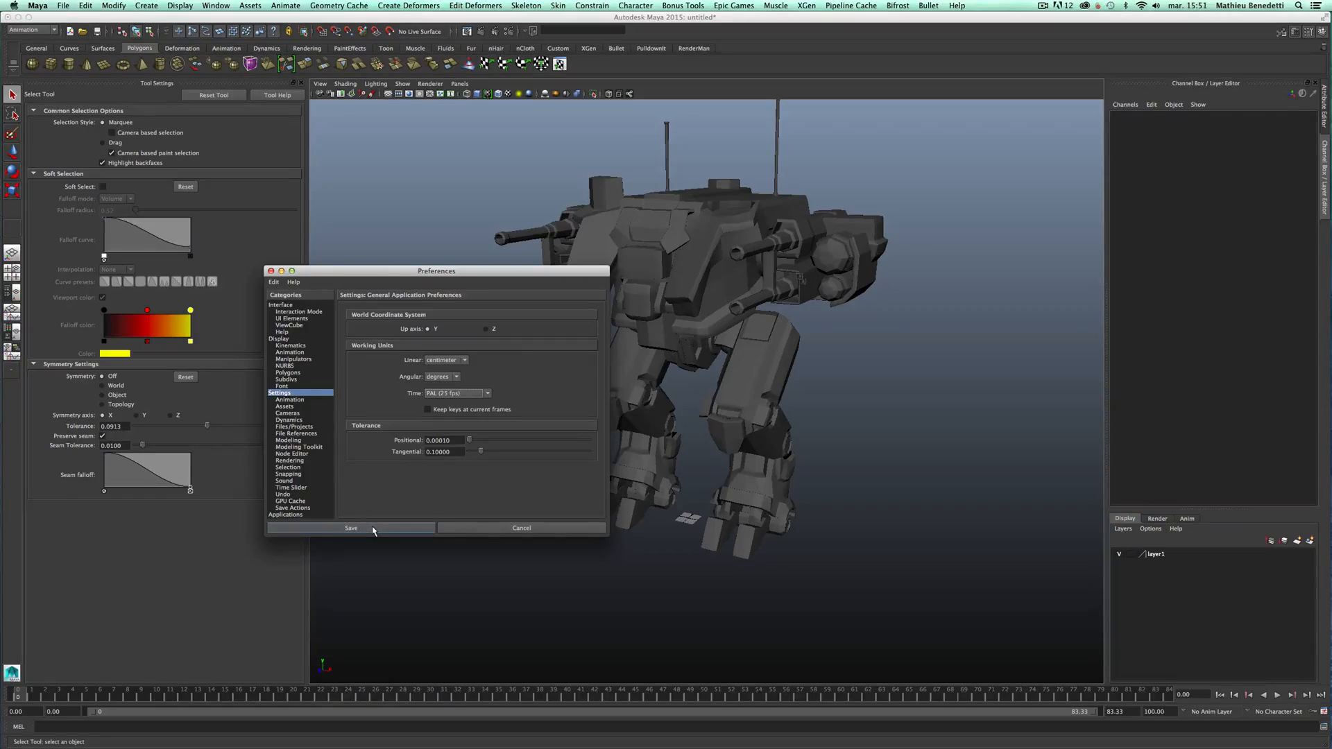
pyautogui.click(351, 528)
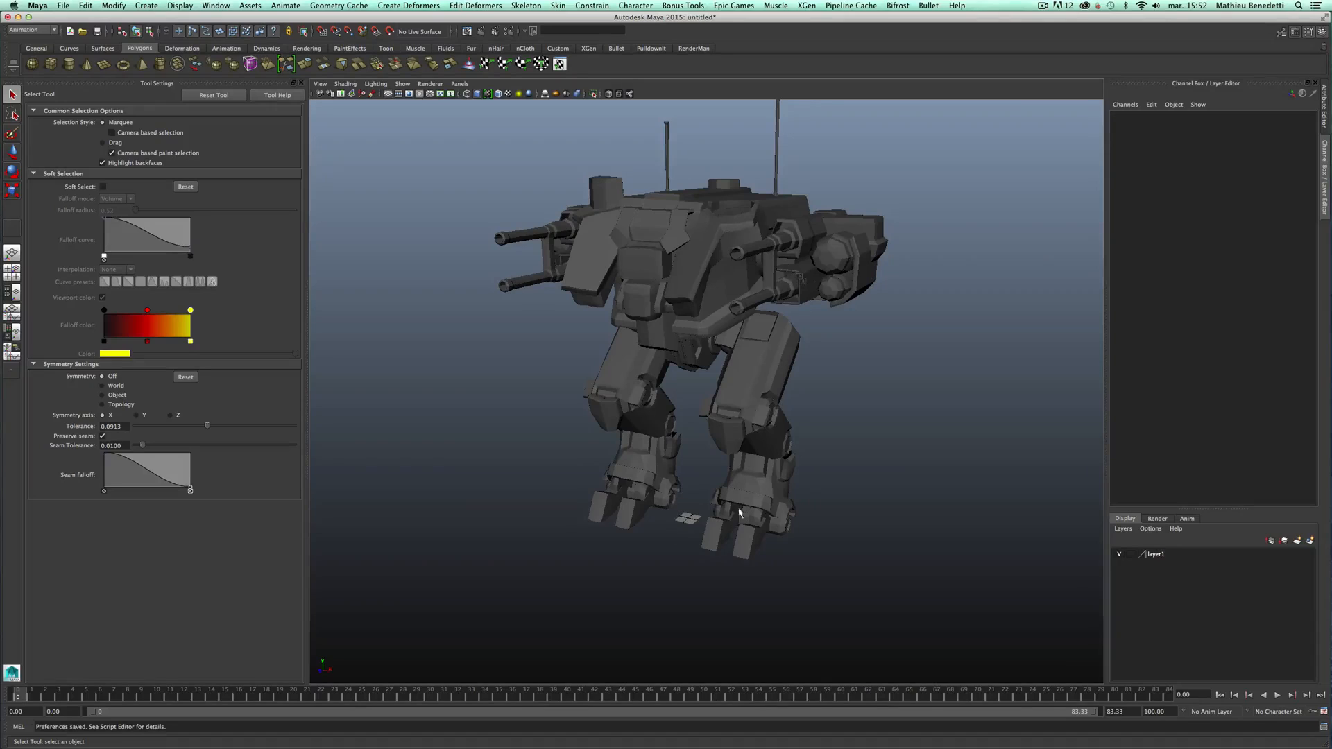
# - Open the grid options and place the window clear of the mech
pyautogui.keyDown('alt'); pyautogui.moveTo(648, 450); pyautogui.dragTo(632, 449); pyautogui.keyUp('alt')
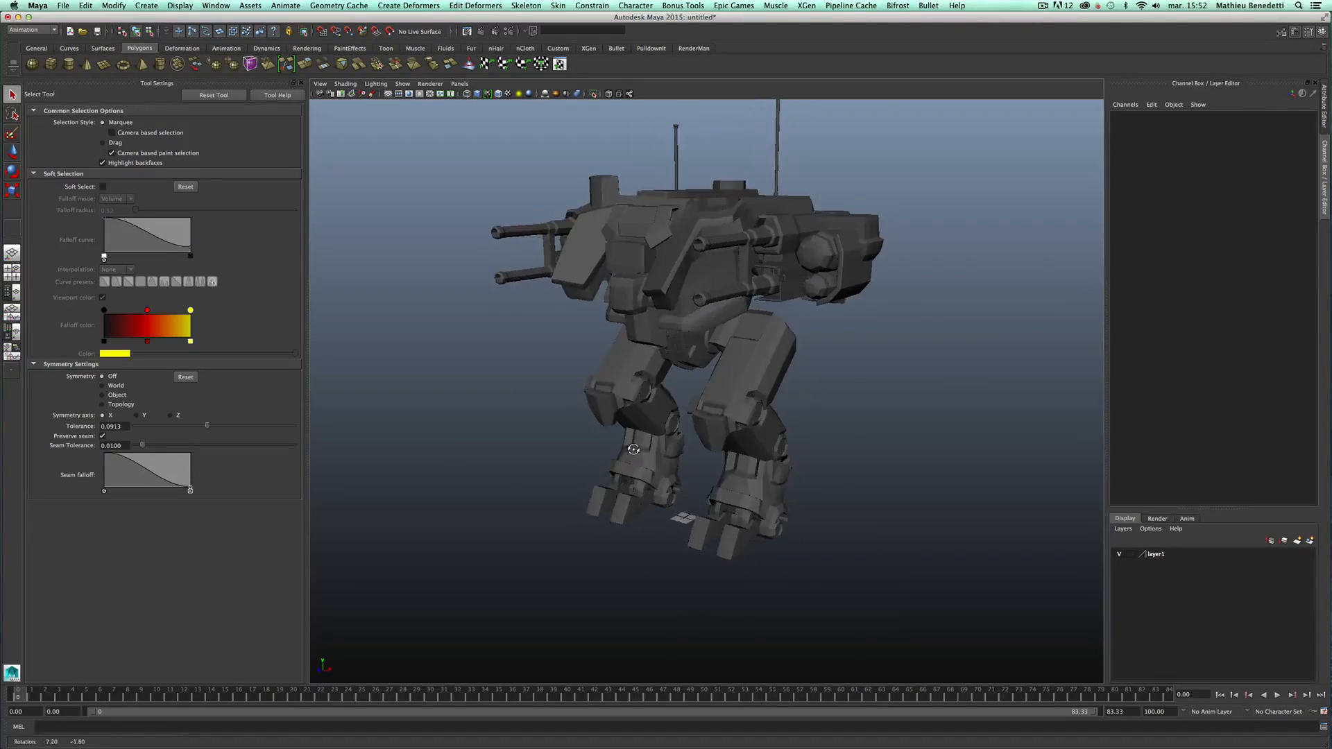
pyautogui.click(182, 6)
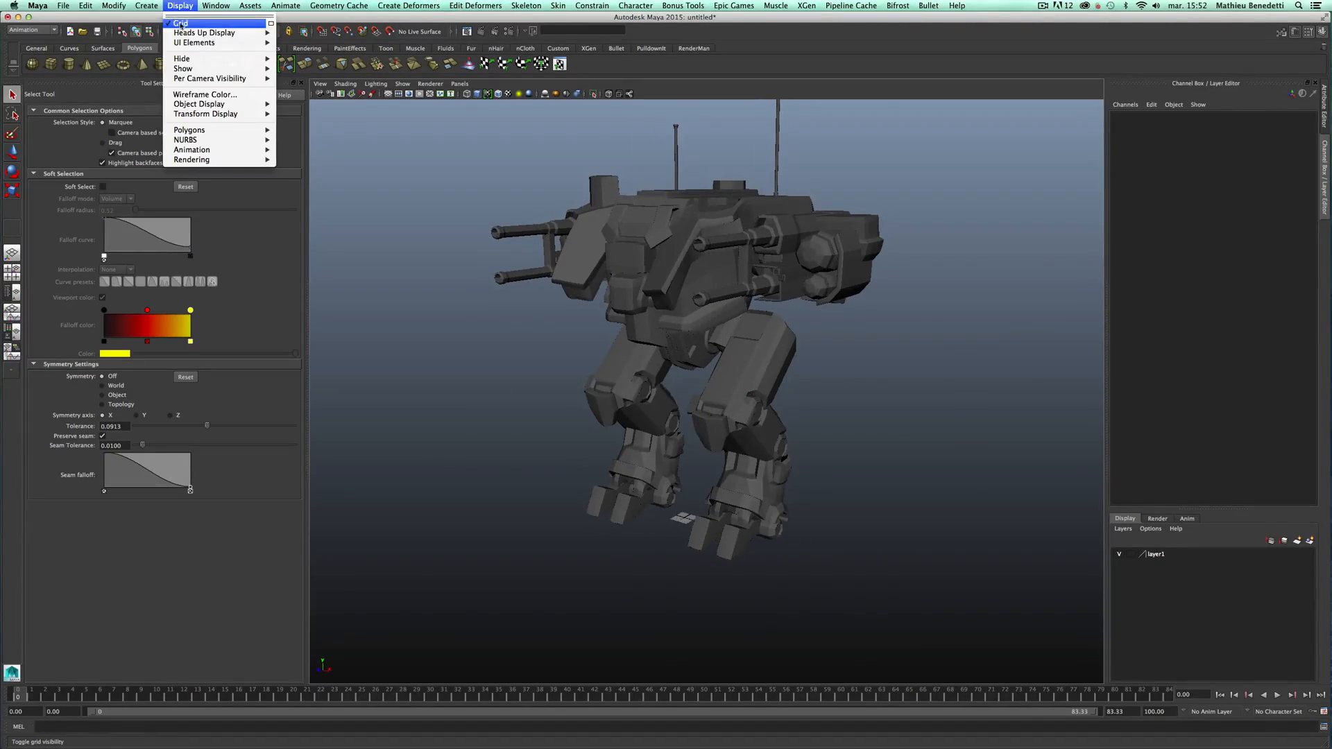
pyautogui.click(271, 27)
pyautogui.moveTo(196, 245); pyautogui.dragTo(362, 159)
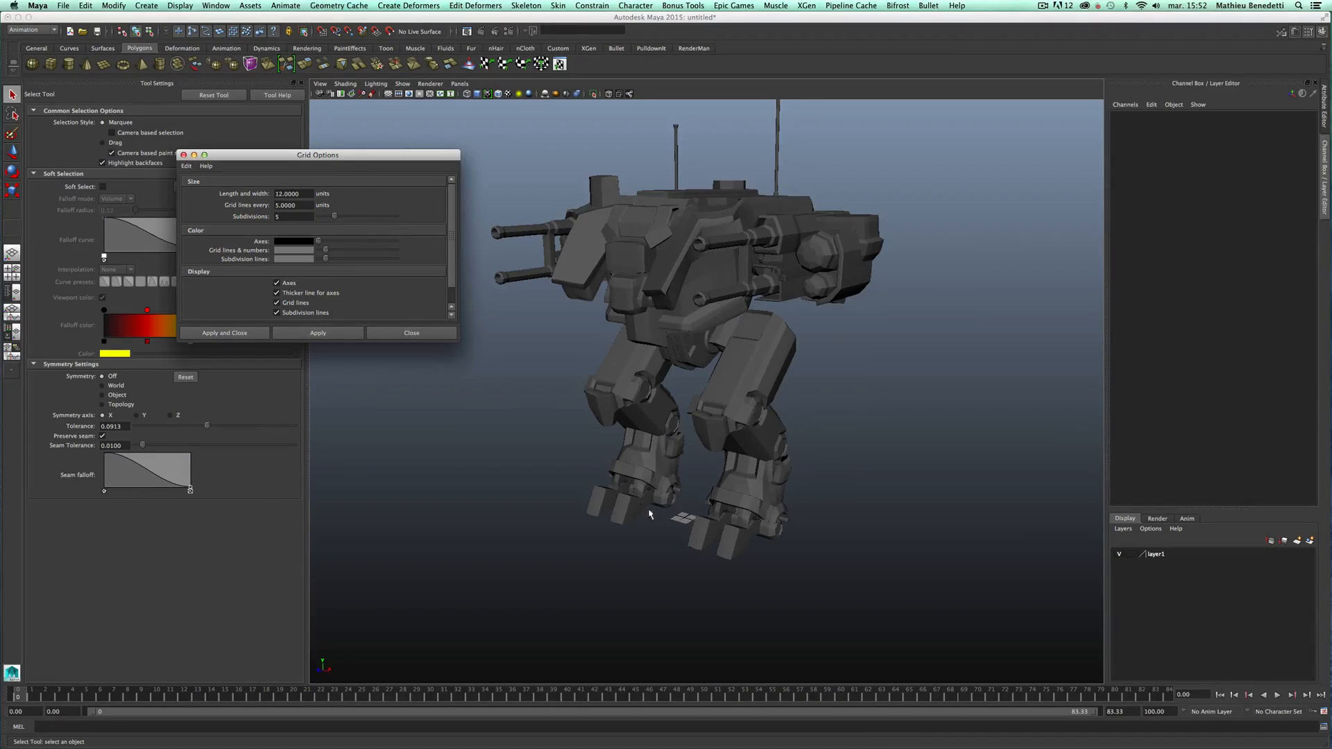
# - Examine the size of the ground grid between the mech's feet compared with the whole model
pyautogui.keyDown('alt'); pyautogui.moveTo(698, 527); pyautogui.dragTo(630, 535, button='right'); pyautogui.keyUp('alt')
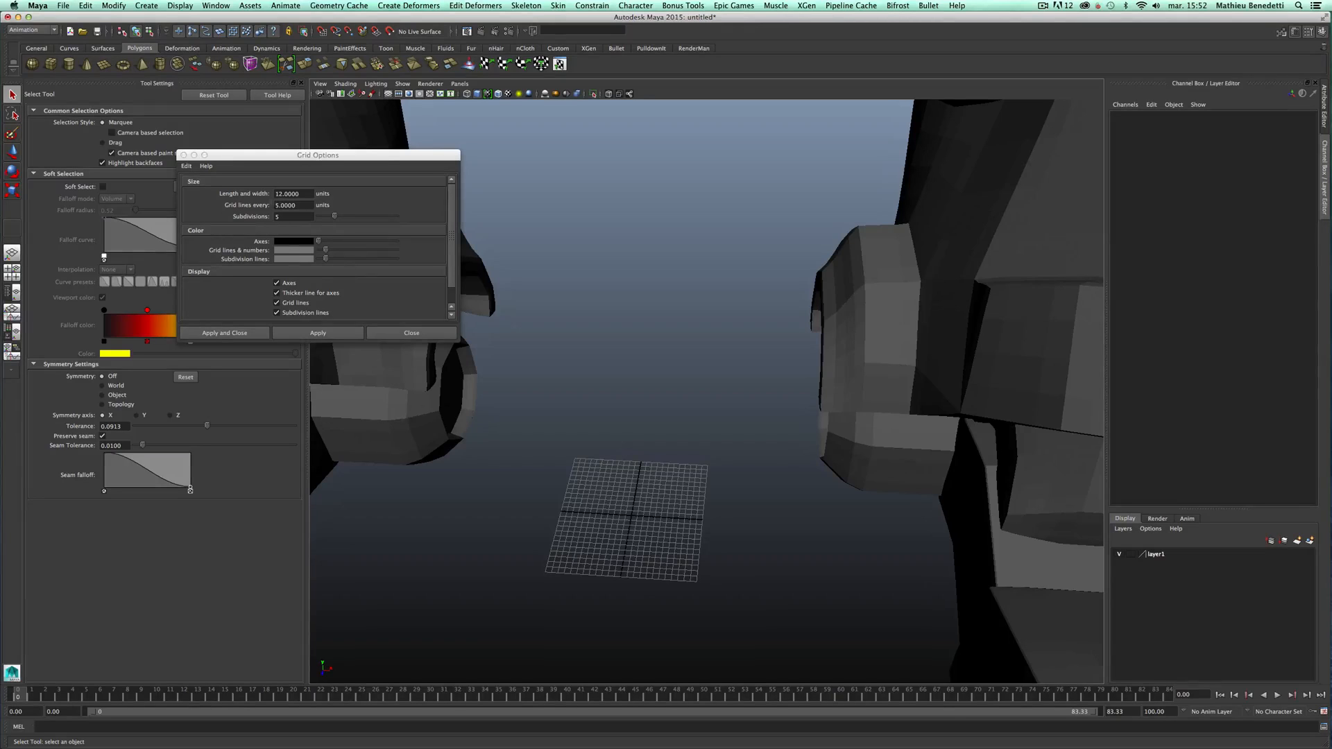
pyautogui.keyDown('alt'); pyautogui.moveTo(615, 494); pyautogui.dragTo(688, 407, button='right'); pyautogui.keyUp('alt')
pyautogui.keyDown('alt'); pyautogui.moveTo(688, 406); pyautogui.dragTo(705, 484); pyautogui.keyUp('alt')
pyautogui.keyDown('alt'); pyautogui.moveTo(705, 485); pyautogui.dragTo(719, 574, button='right'); pyautogui.keyUp('alt')
pyautogui.keyDown('alt'); pyautogui.moveTo(720, 574); pyautogui.dragTo(709, 406, button='middle'); pyautogui.keyUp('alt')
pyautogui.keyDown('alt'); pyautogui.moveTo(709, 407); pyautogui.dragTo(701, 493, button='right'); pyautogui.keyUp('alt')
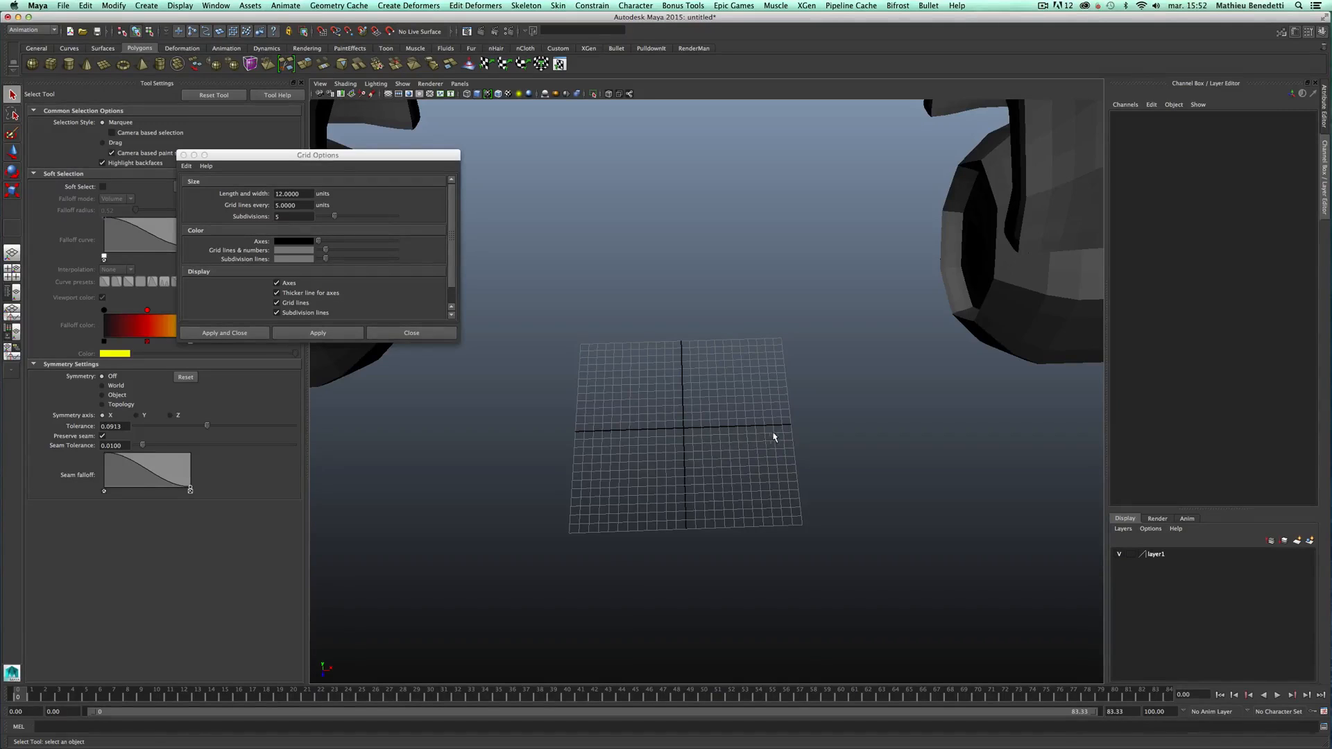
pyautogui.keyDown('alt'); pyautogui.moveTo(691, 454); pyautogui.dragTo(624, 430, button='right'); pyautogui.keyUp('alt')
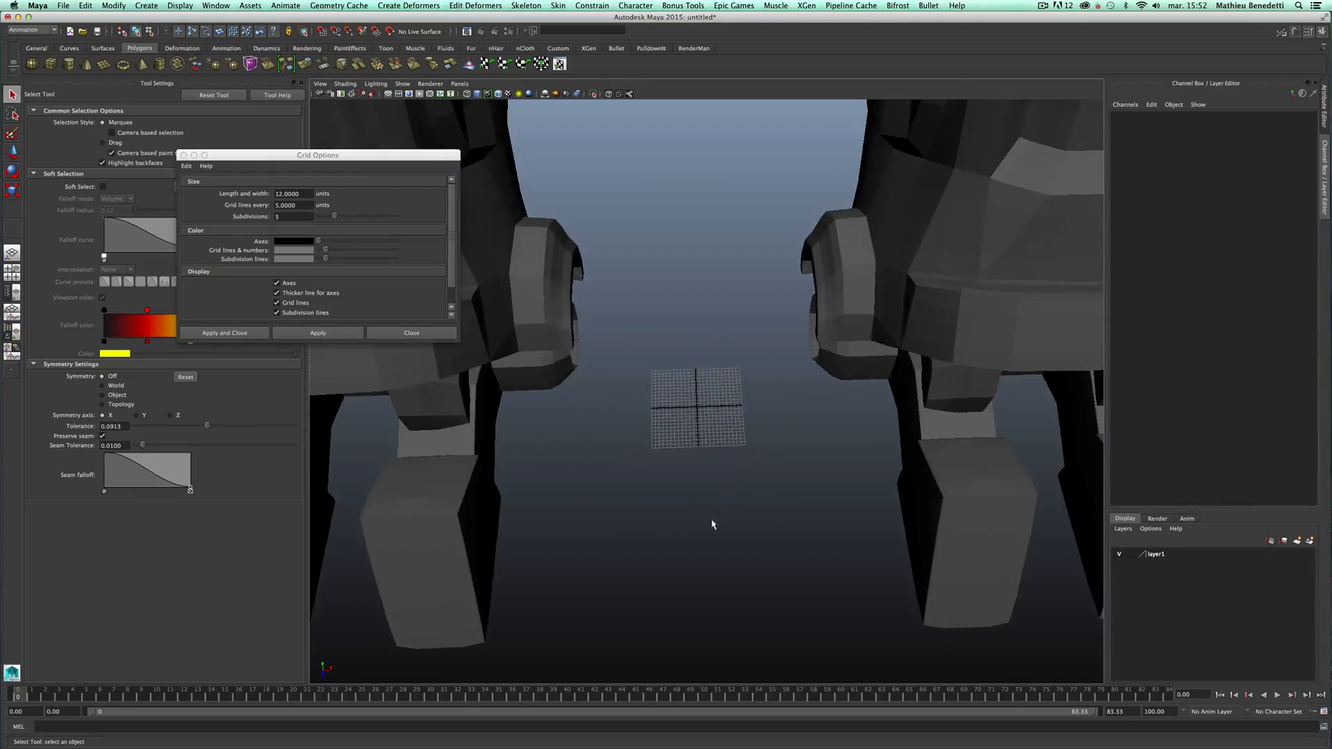
pyautogui.keyDown('alt'); pyautogui.moveTo(714, 523); pyautogui.dragTo(663, 377); pyautogui.keyUp('alt')
pyautogui.keyDown('alt'); pyautogui.moveTo(663, 377); pyautogui.dragTo(528, 375, button='right'); pyautogui.keyUp('alt')
pyautogui.click(307, 335)
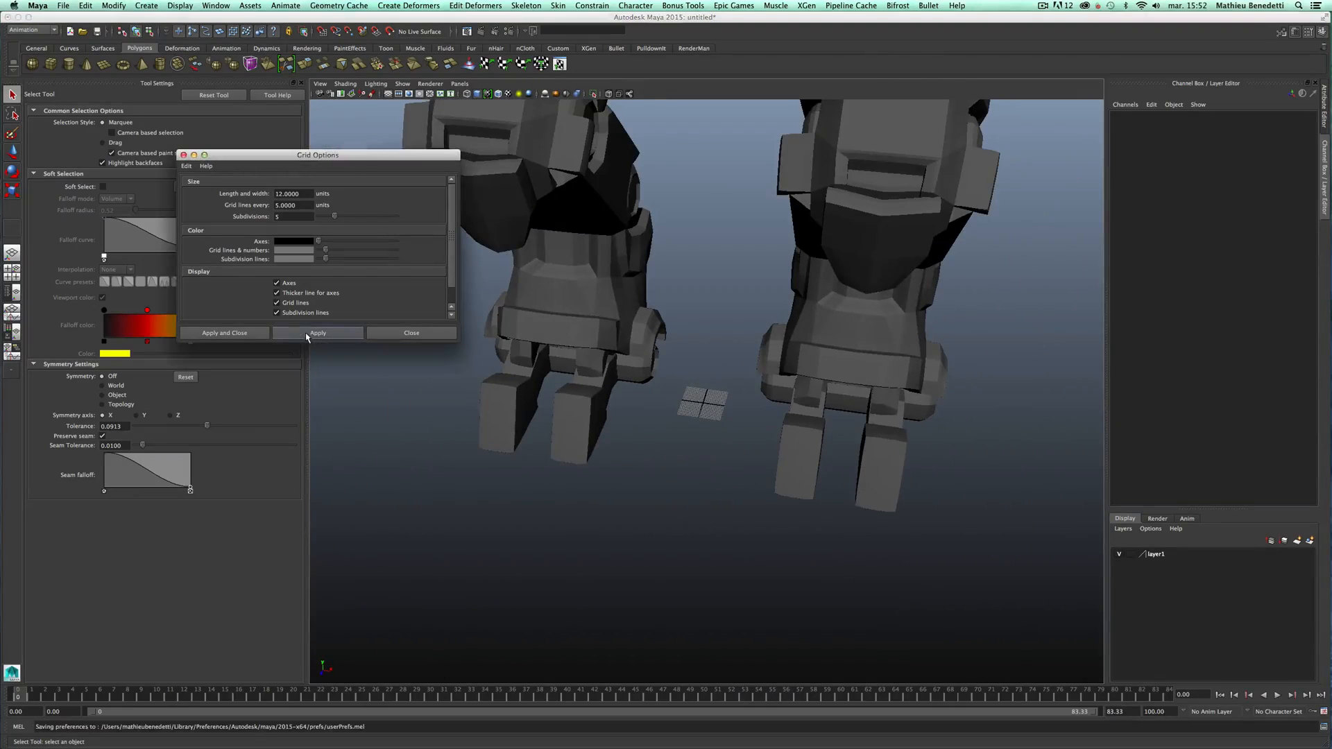
pyautogui.keyDown('alt'); pyautogui.moveTo(798, 346); pyautogui.dragTo(668, 340, button='right'); pyautogui.keyUp('alt')
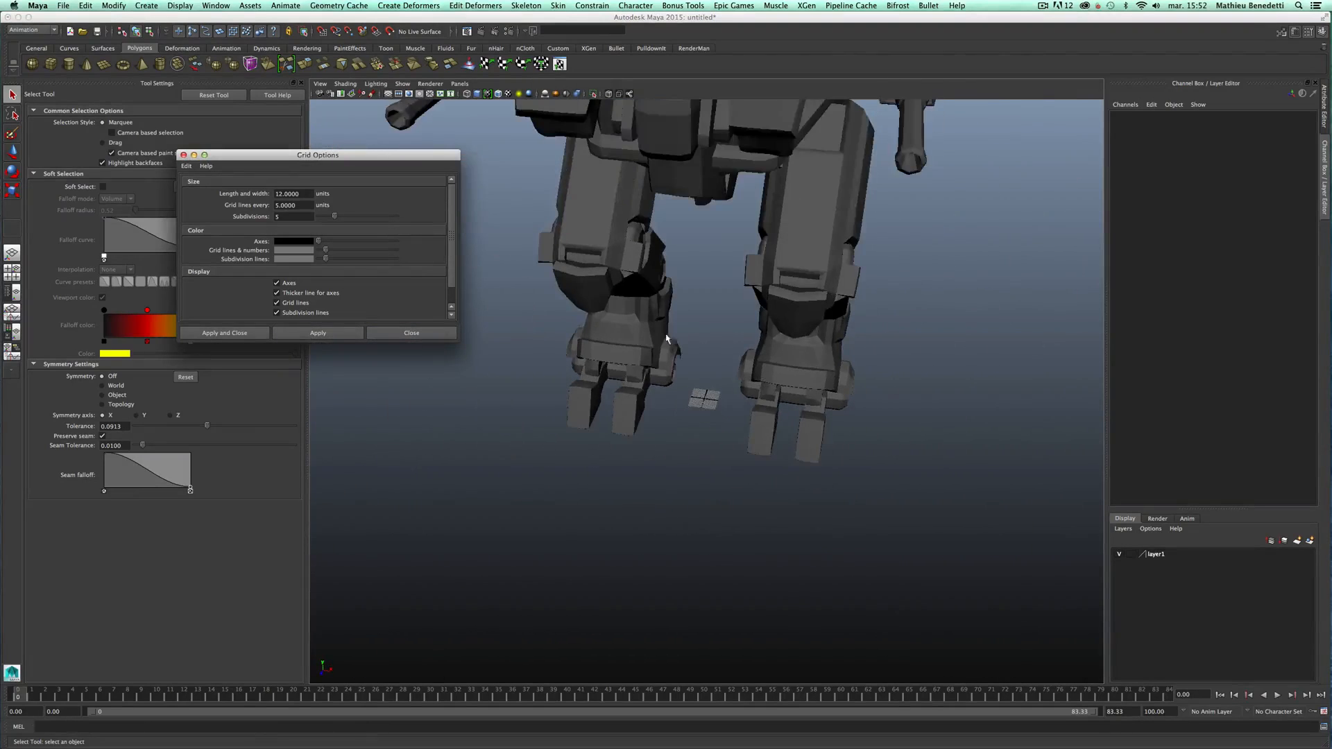
pyautogui.keyDown('alt'); pyautogui.moveTo(788, 369); pyautogui.dragTo(779, 476, button='middle'); pyautogui.keyUp('alt')
pyautogui.keyDown('alt'); pyautogui.moveTo(779, 476); pyautogui.dragTo(680, 460, button='right'); pyautogui.keyUp('alt')
pyautogui.keyDown('alt'); pyautogui.moveTo(680, 459); pyautogui.dragTo(683, 469); pyautogui.keyUp('alt')
pyautogui.keyDown('alt'); pyautogui.moveTo(683, 468); pyautogui.dragTo(666, 437, button='right'); pyautogui.keyUp('alt')
pyautogui.keyDown('alt'); pyautogui.moveTo(666, 436); pyautogui.dragTo(695, 451); pyautogui.keyUp('alt')
pyautogui.keyDown('alt'); pyautogui.moveTo(723, 372); pyautogui.dragTo(719, 477, button='middle'); pyautogui.keyUp('alt')
pyautogui.keyDown('alt'); pyautogui.moveTo(720, 477); pyautogui.dragTo(708, 503, button='right'); pyautogui.keyUp('alt')
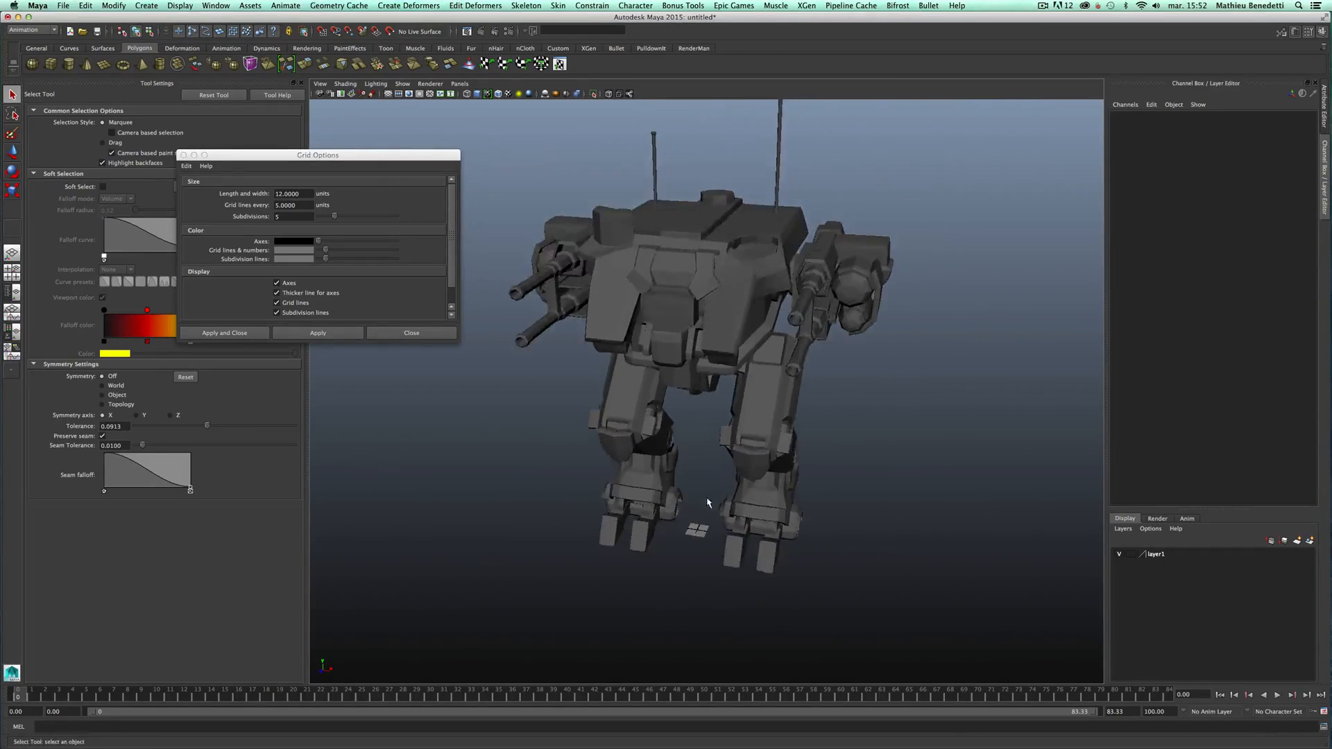
pyautogui.keyDown('alt'); pyautogui.moveTo(708, 503); pyautogui.dragTo(712, 489); pyautogui.keyUp('alt')
# - Set the grid's length and width to 250 units
pyautogui.click(277, 193)
pyautogui.doubleClick(284, 194)
pyautogui.write('250')
pyautogui.press('Tab')
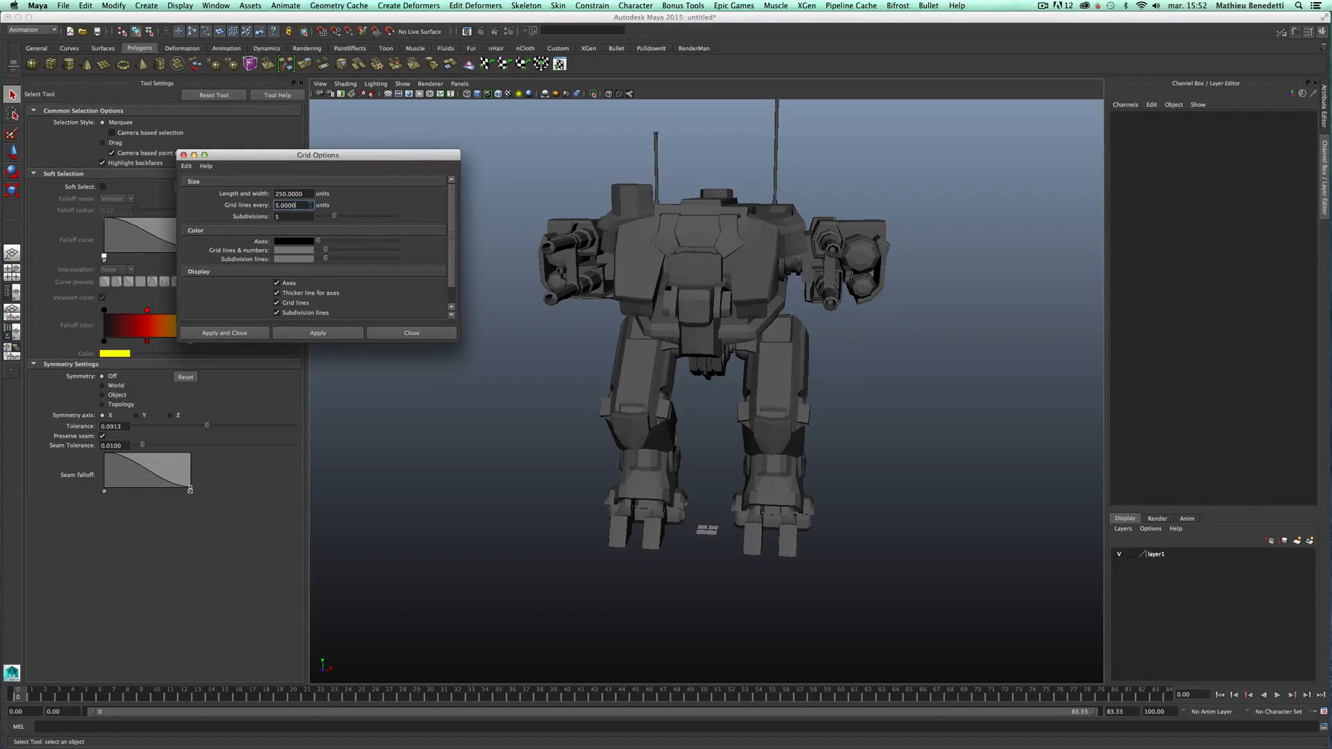
# - Inspect the grid's line spacing and subdivisions up close between the mech's feet
pyautogui.doubleClick(310, 205)
pyautogui.keyDown('alt'); pyautogui.moveTo(623, 568); pyautogui.dragTo(690, 586, button='right'); pyautogui.keyUp('alt')
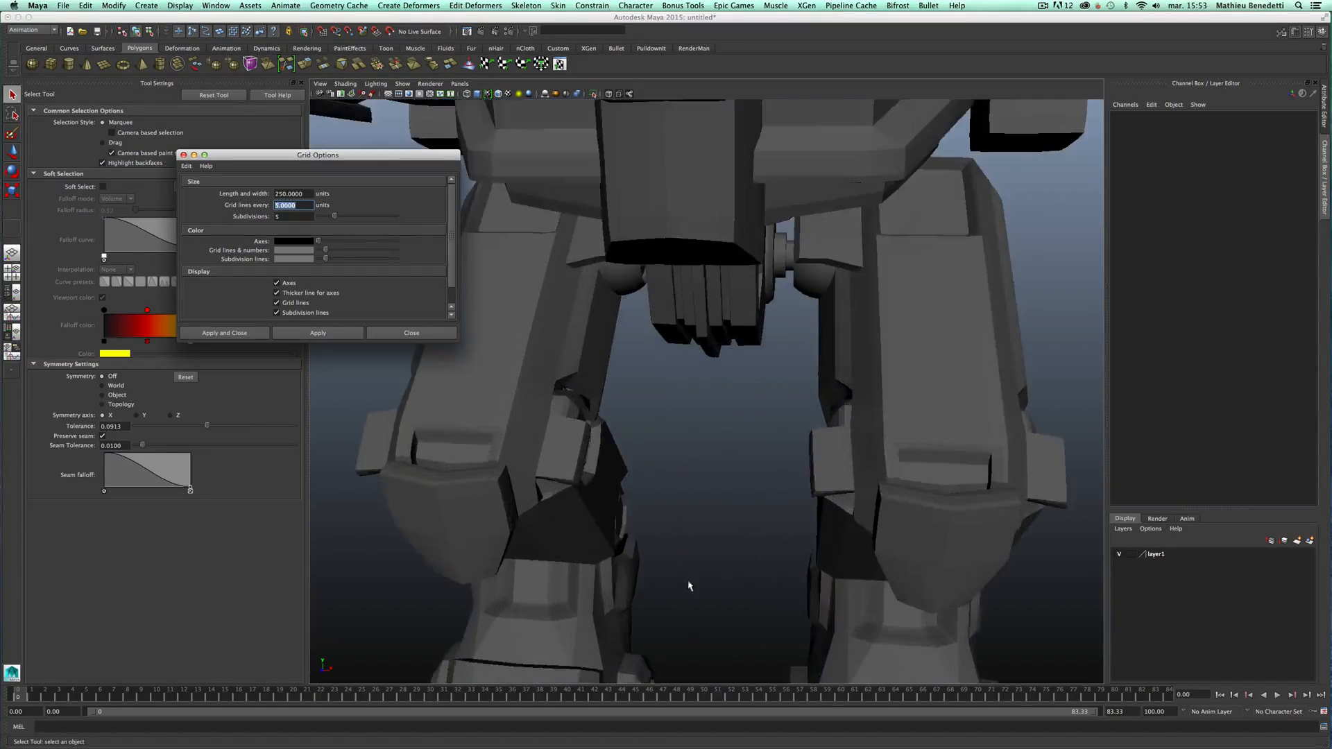
pyautogui.keyDown('alt'); pyautogui.moveTo(690, 585); pyautogui.dragTo(773, 354, button='middle'); pyautogui.keyUp('alt')
pyautogui.keyDown('alt'); pyautogui.moveTo(662, 517); pyautogui.dragTo(808, 580, button='right'); pyautogui.keyUp('alt')
pyautogui.keyDown('alt'); pyautogui.moveTo(809, 580); pyautogui.dragTo(685, 479, button='middle'); pyautogui.keyUp('alt')
pyautogui.scroll(5, 693, 455)
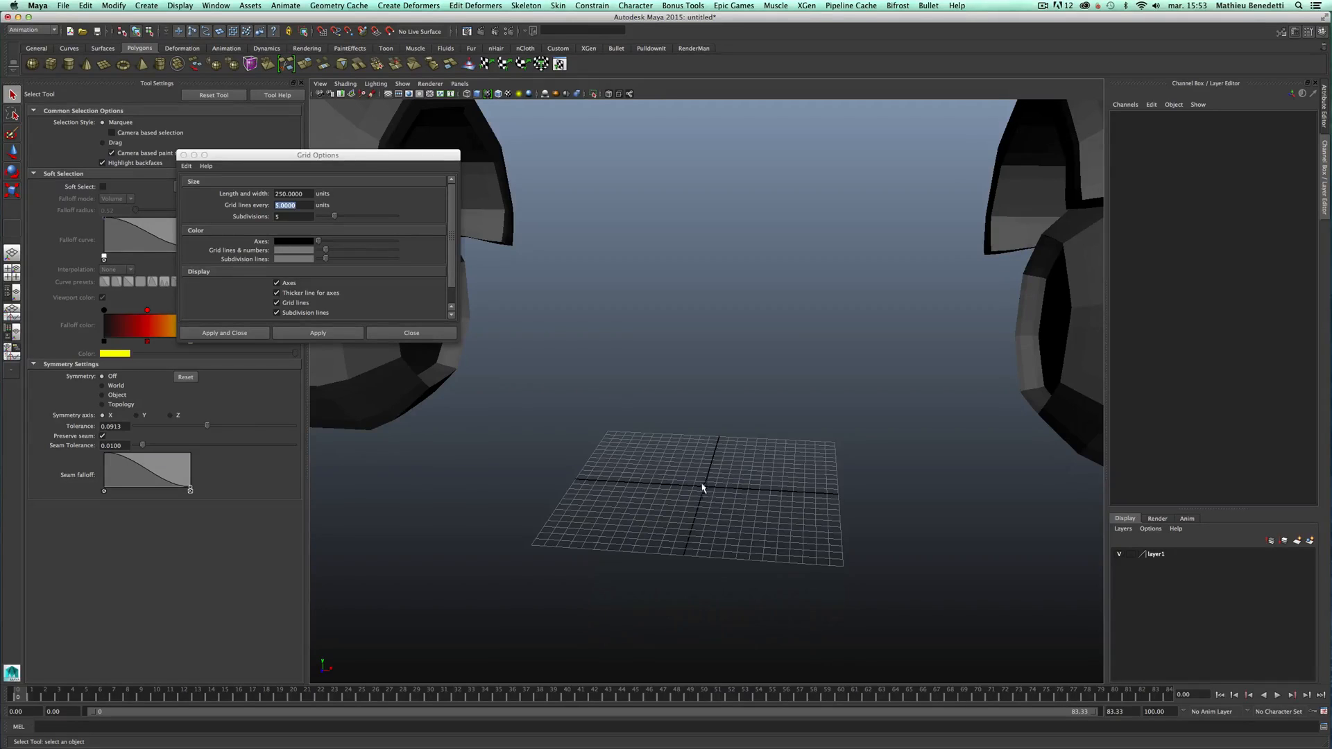
pyautogui.keyDown('alt'); pyautogui.moveTo(853, 505); pyautogui.dragTo(558, 486, button='right'); pyautogui.keyUp('alt')
pyautogui.keyDown('alt'); pyautogui.moveTo(687, 342); pyautogui.dragTo(684, 437, button='middle'); pyautogui.keyUp('alt')
pyautogui.keyDown('alt'); pyautogui.moveTo(684, 437); pyautogui.dragTo(669, 440, button='right'); pyautogui.keyUp('alt')
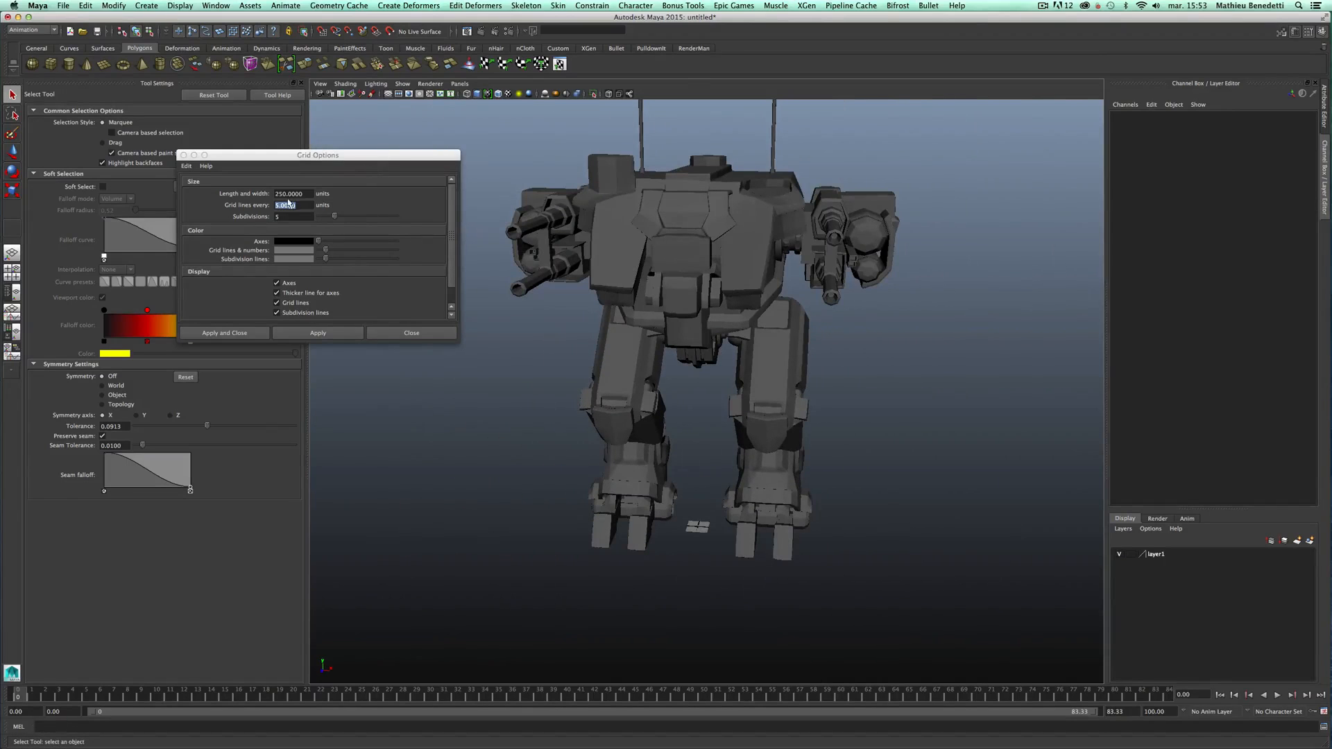
# - Set grid lines every 10 units with 1 subdivision and apply the grid settings
pyautogui.doubleClick(293, 206)
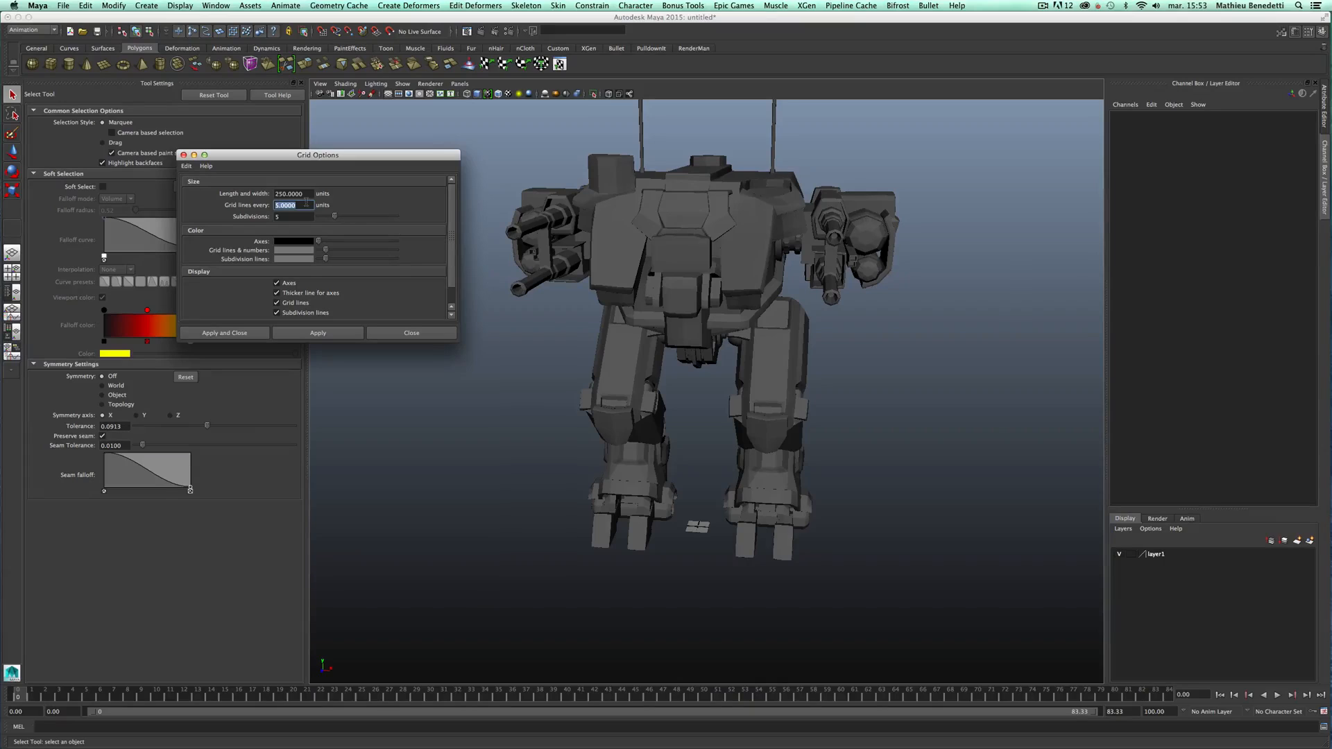
pyautogui.write('10')
pyautogui.moveTo(336, 217); pyautogui.dragTo(324, 217)
pyautogui.click(318, 336)
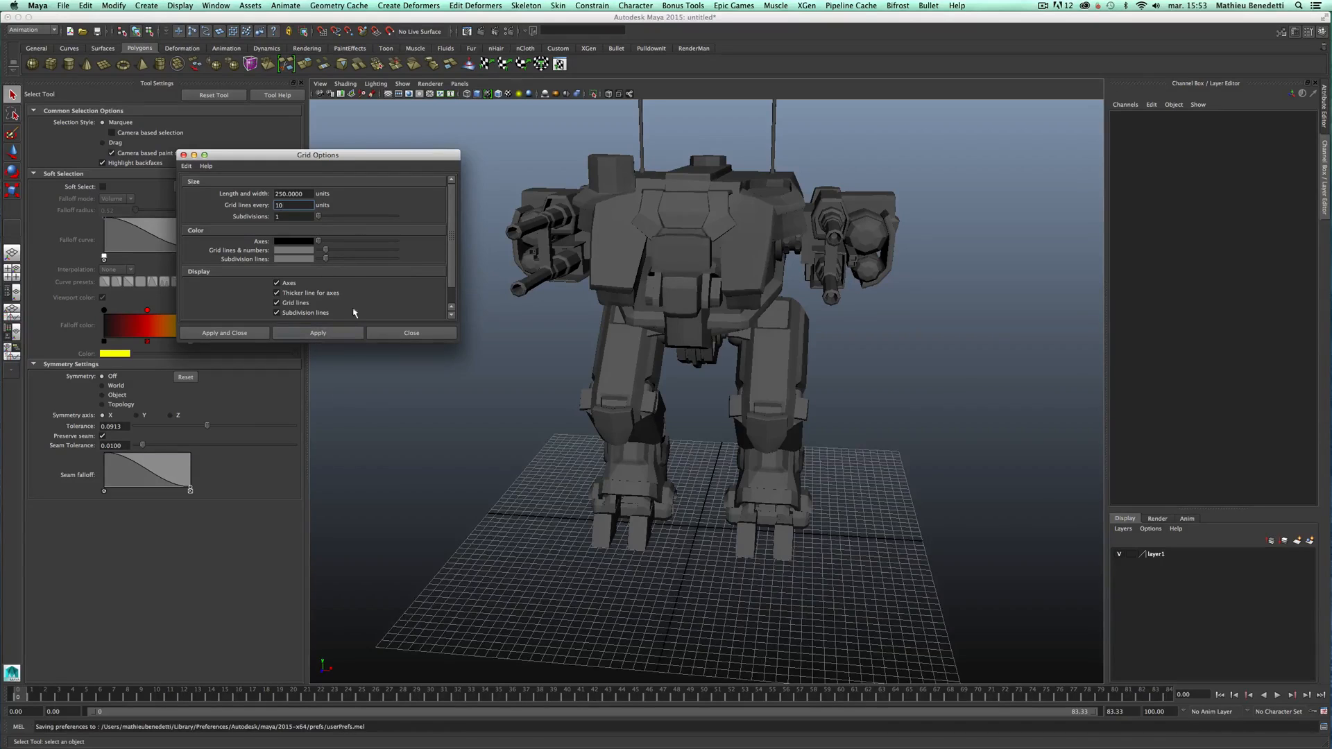
# - Close the grid options and compare the resized ground grid with the whole mech from several angles
pyautogui.scroll(-3, 805, 463)
pyautogui.click(426, 334)
pyautogui.keyDown('alt'); pyautogui.moveTo(714, 422); pyautogui.dragTo(722, 461); pyautogui.keyUp('alt')
pyautogui.keyDown('alt'); pyautogui.moveTo(722, 460); pyautogui.dragTo(743, 611, button='right'); pyautogui.keyUp('alt')
pyautogui.keyDown('alt'); pyautogui.moveTo(743, 610); pyautogui.dragTo(742, 511, button='middle'); pyautogui.keyUp('alt')
pyautogui.keyDown('alt'); pyautogui.moveTo(743, 511); pyautogui.dragTo(754, 313, button='right'); pyautogui.keyUp('alt')
pyautogui.keyDown('alt'); pyautogui.moveTo(754, 314); pyautogui.dragTo(851, 440, button='middle'); pyautogui.keyUp('alt')
pyautogui.keyDown('alt'); pyautogui.moveTo(851, 440); pyautogui.dragTo(738, 428, button='right'); pyautogui.keyUp('alt')
pyautogui.keyDown('alt'); pyautogui.moveTo(706, 466); pyautogui.dragTo(726, 525); pyautogui.keyUp('alt')
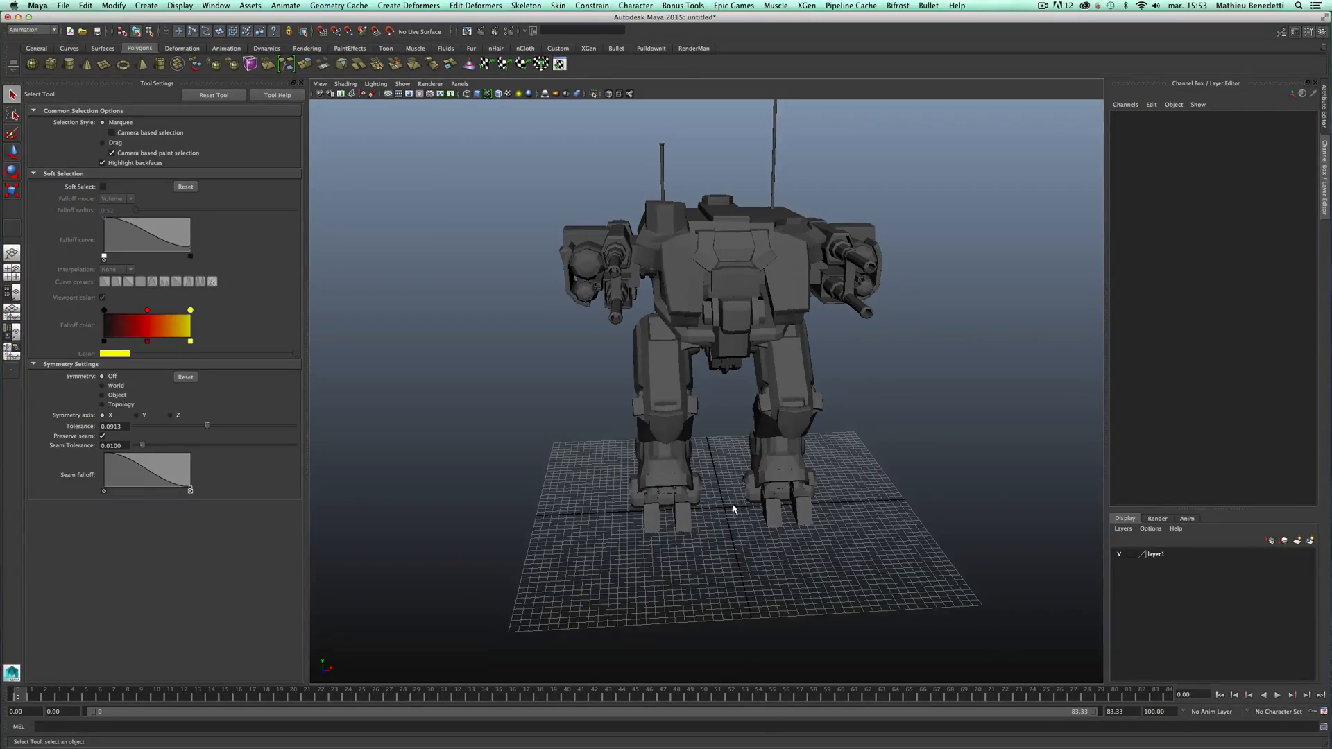
# - Inspect the grid squares around the mech's feet and review them against the grid's size, line spacing and subdivision settings
pyautogui.scroll(6, 747, 582)
pyautogui.keyDown('alt'); pyautogui.moveTo(746, 607); pyautogui.dragTo(725, 452, button='middle'); pyautogui.keyUp('alt')
pyautogui.scroll(3, 726, 451)
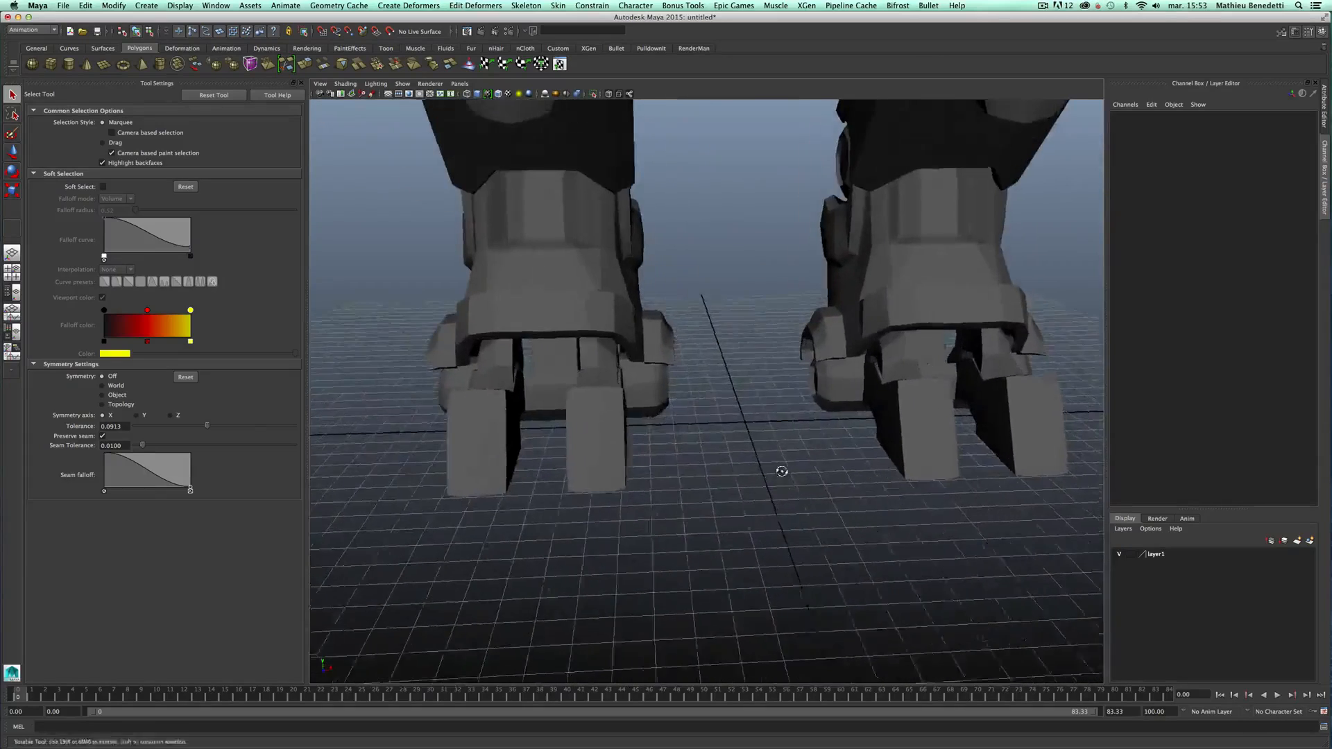
pyautogui.keyDown('alt'); pyautogui.moveTo(781, 469); pyautogui.dragTo(752, 455); pyautogui.keyUp('alt')
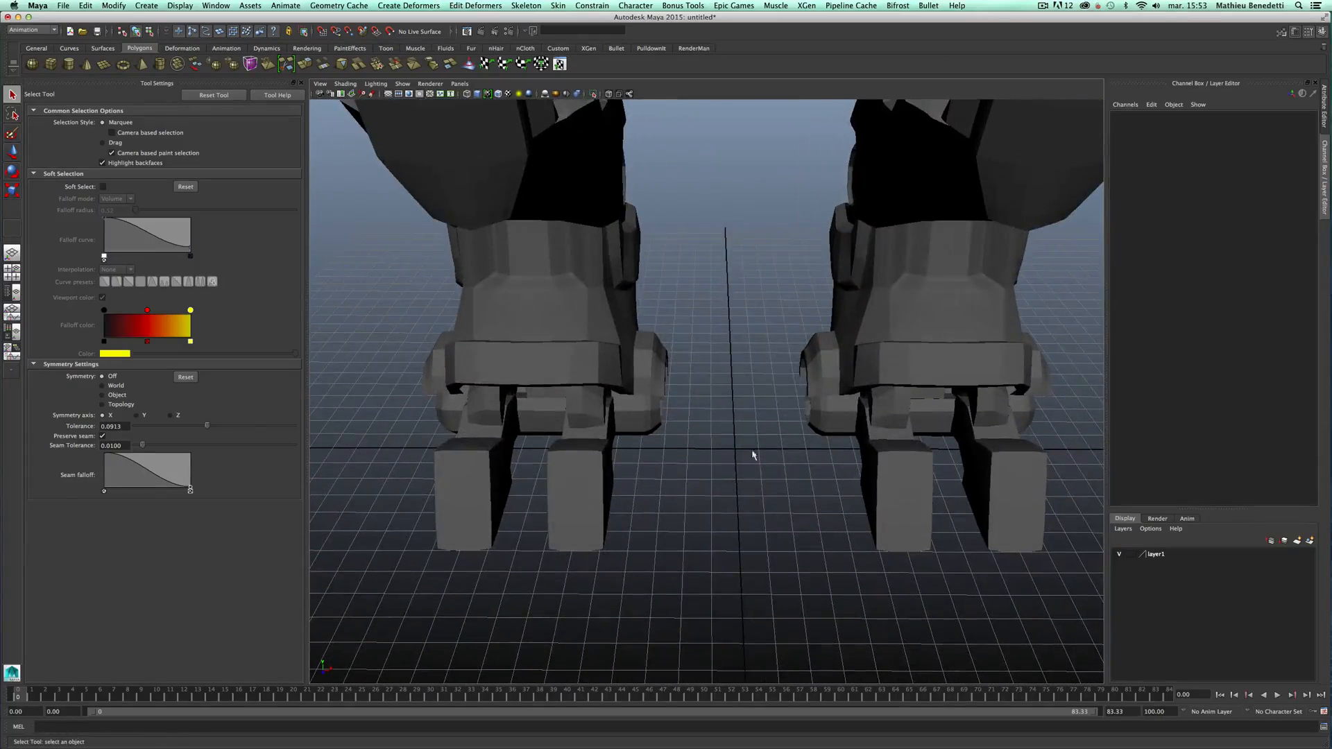
pyautogui.click(179, 9)
pyautogui.click(272, 25)
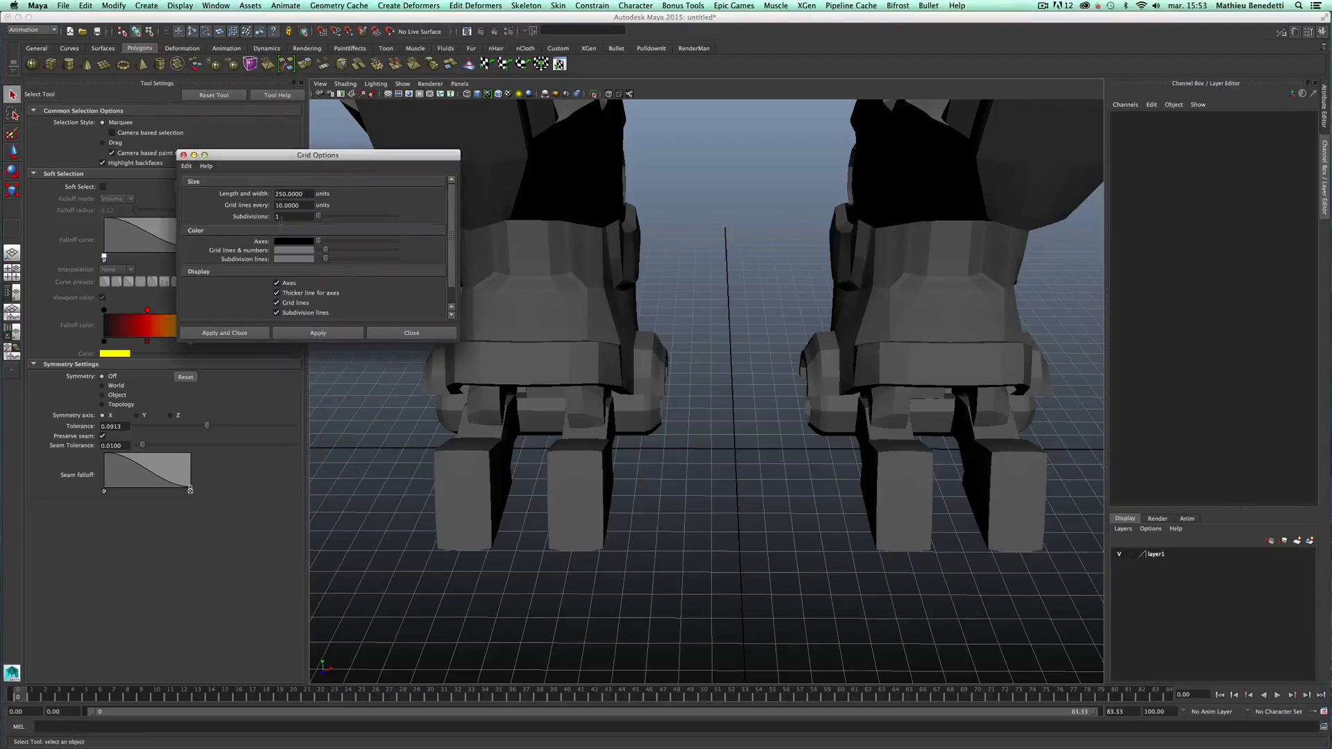
pyautogui.click(410, 333)
# - Show the Outliner beside the perspective view in place of the tool settings and expand the MechaMOD group
pyautogui.scroll(-6, 678, 400)
pyautogui.keyDown('alt'); pyautogui.moveTo(678, 399); pyautogui.dragTo(819, 498); pyautogui.keyUp('alt')
pyautogui.keyDown('alt'); pyautogui.moveTo(667, 443); pyautogui.dragTo(751, 410, button='right'); pyautogui.keyUp('alt')
pyautogui.keyDown('alt'); pyautogui.moveTo(853, 421); pyautogui.dragTo(746, 426); pyautogui.keyUp('alt')
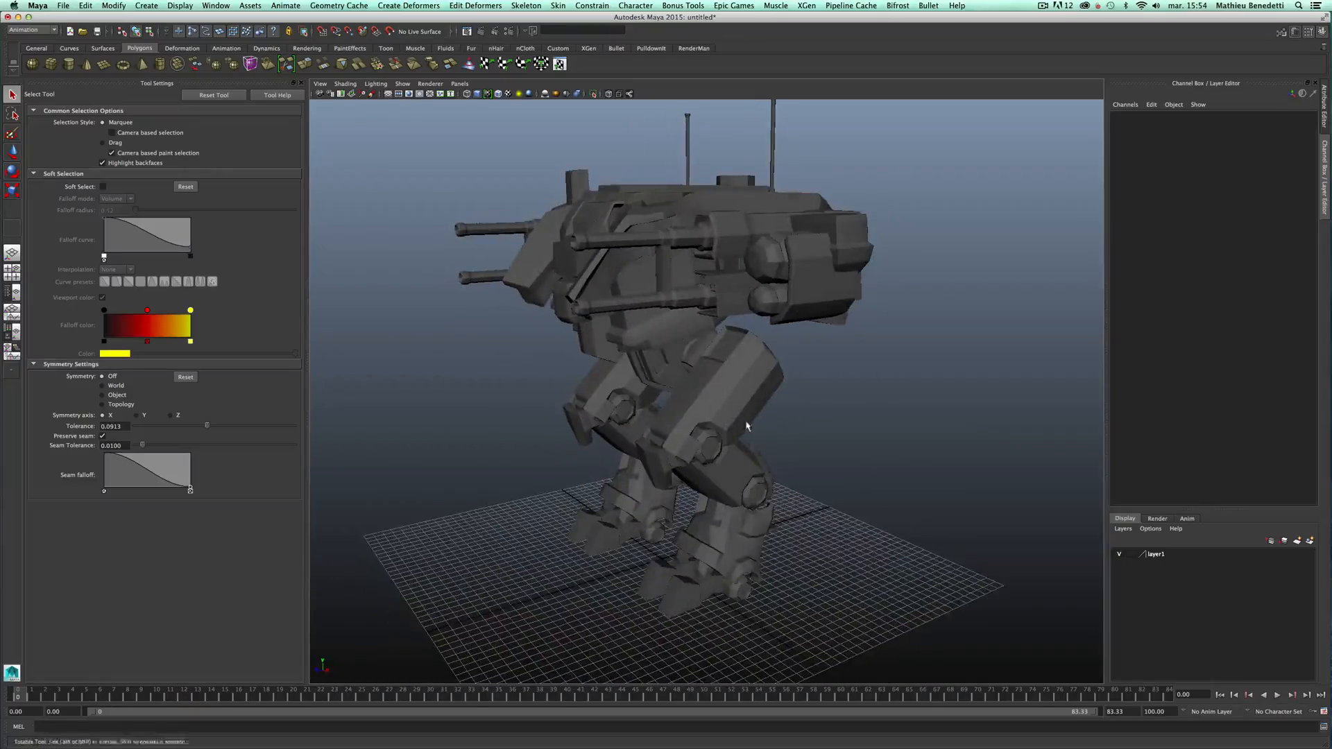
pyautogui.click(13, 296)
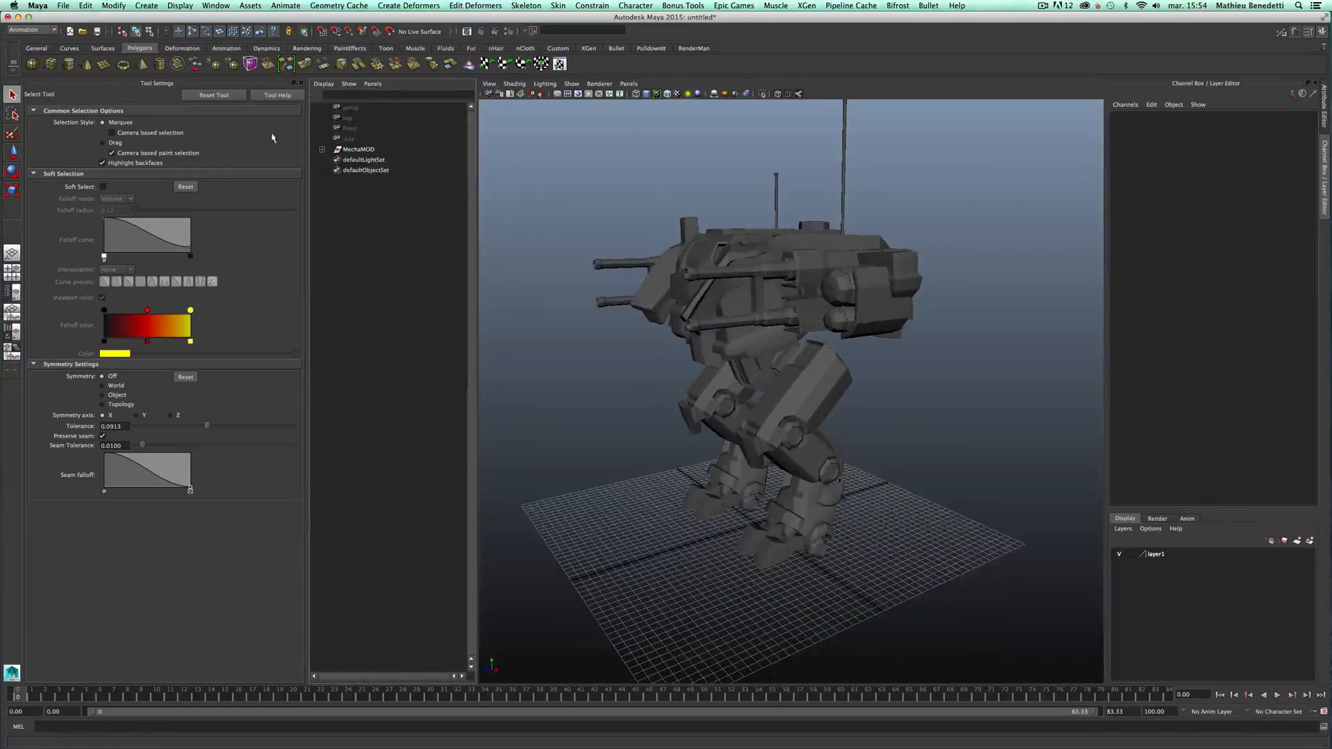
pyautogui.click(297, 84)
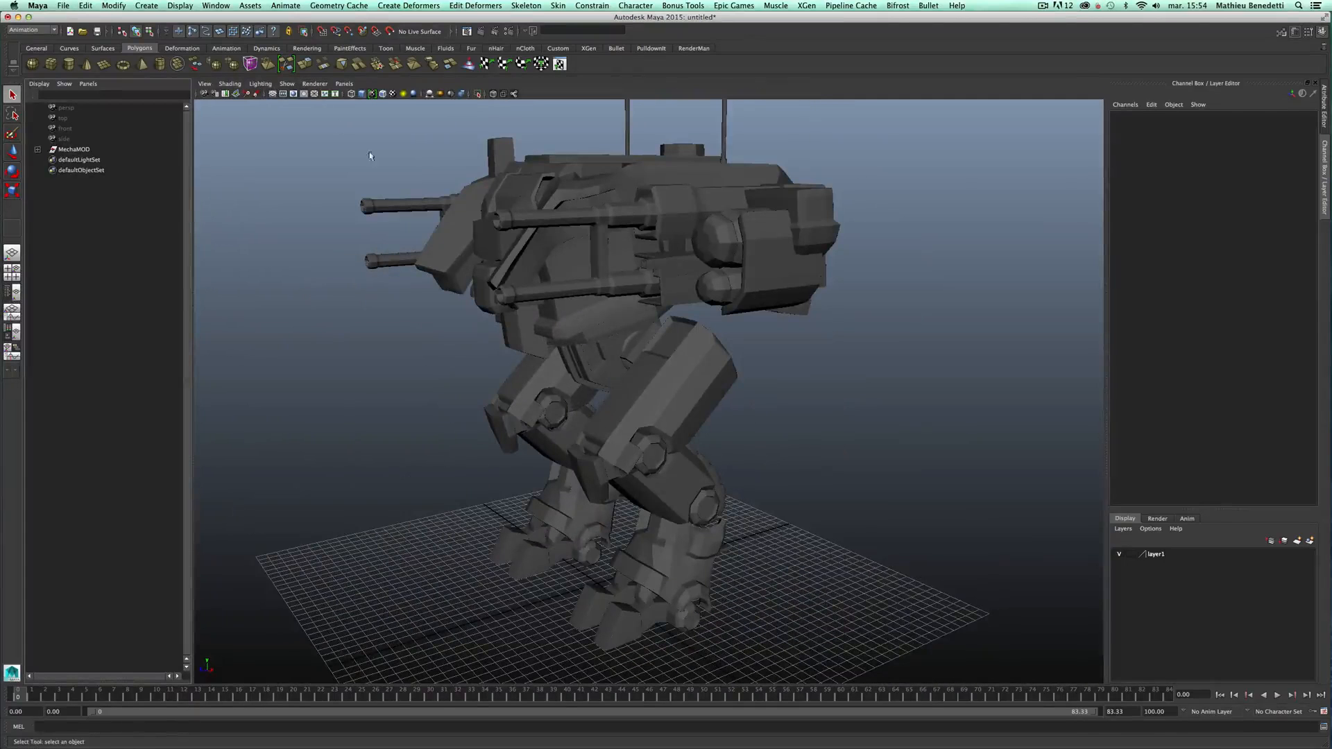
pyautogui.click(37, 149)
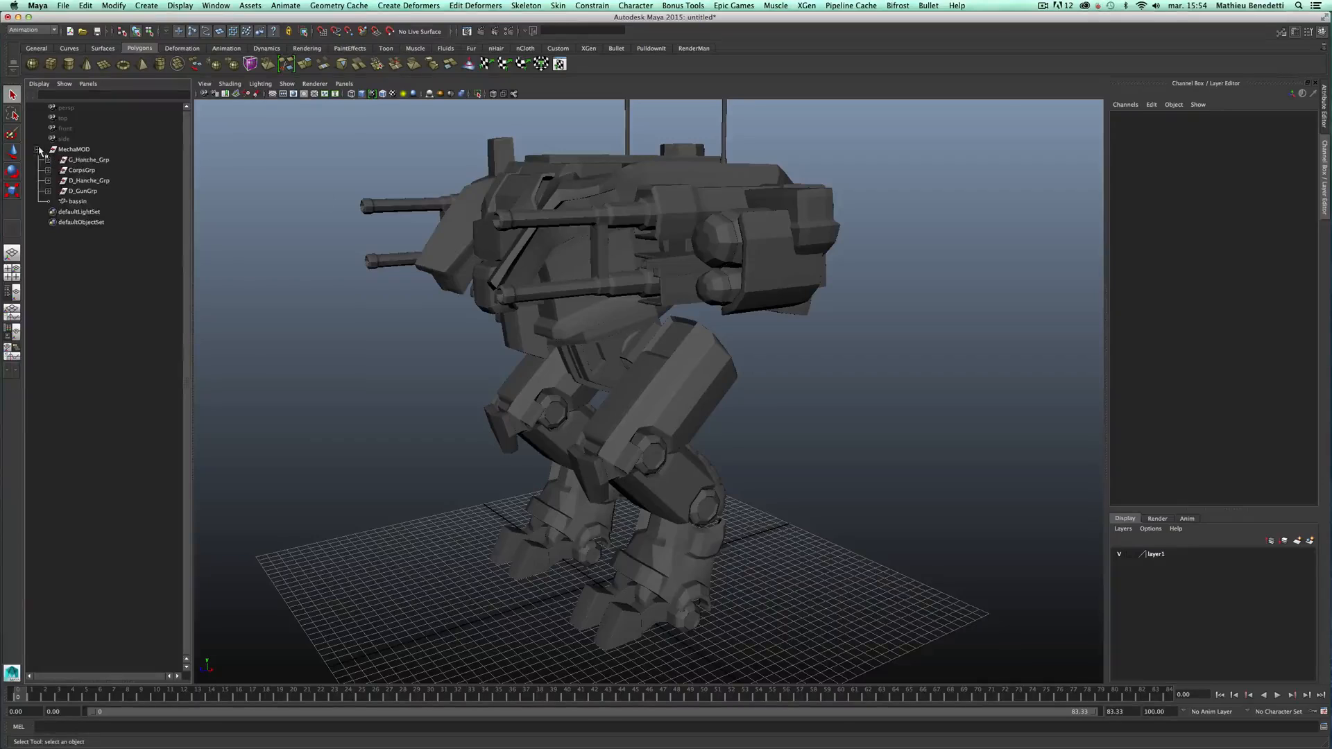
# - Select MechaMOD and each of its child groups in turn to identify their geometry, ending on G_Hanche_Grp
pyautogui.click(72, 151)
pyautogui.keyDown('alt'); pyautogui.moveTo(666, 396); pyautogui.dragTo(564, 397); pyautogui.keyUp('alt')
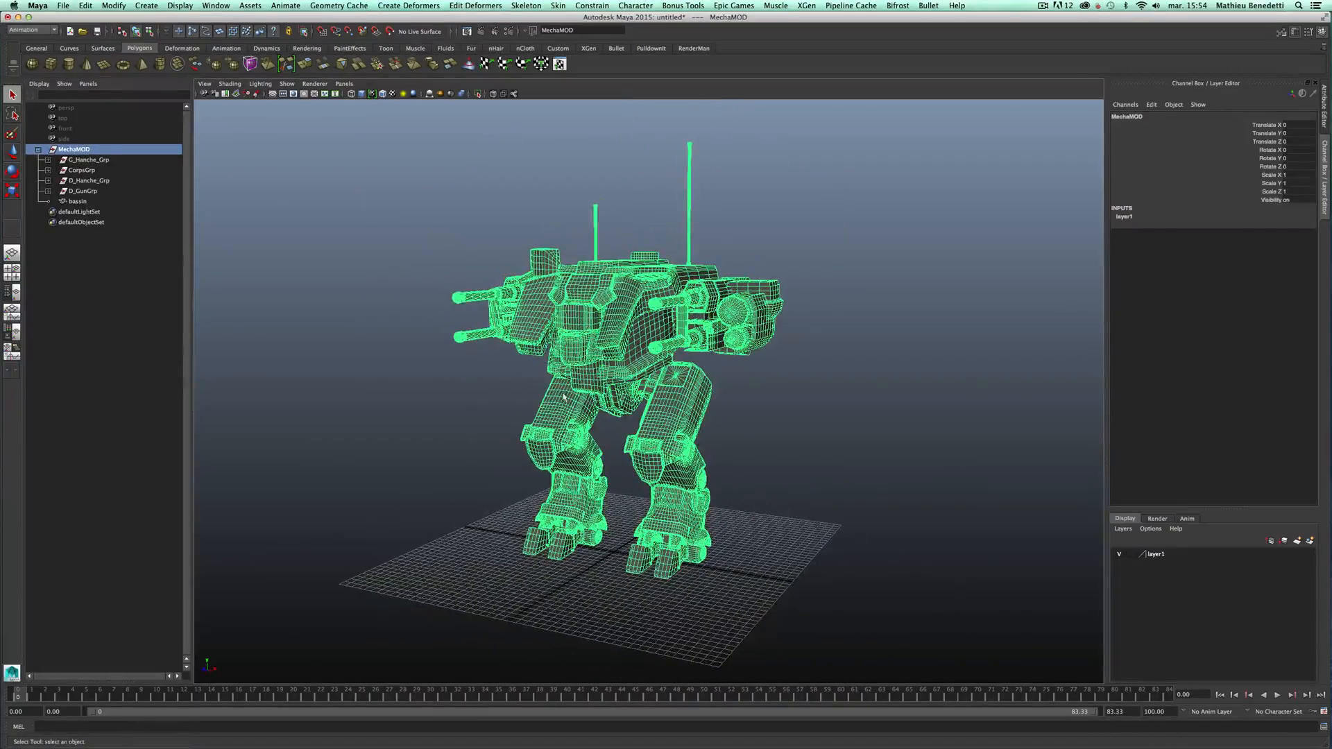
pyautogui.click(84, 161)
pyautogui.click(81, 170)
pyautogui.click(83, 181)
pyautogui.click(82, 191)
pyautogui.click(81, 201)
pyautogui.keyDown('alt'); pyautogui.moveTo(684, 453); pyautogui.dragTo(587, 389); pyautogui.keyUp('alt')
pyautogui.click(88, 160)
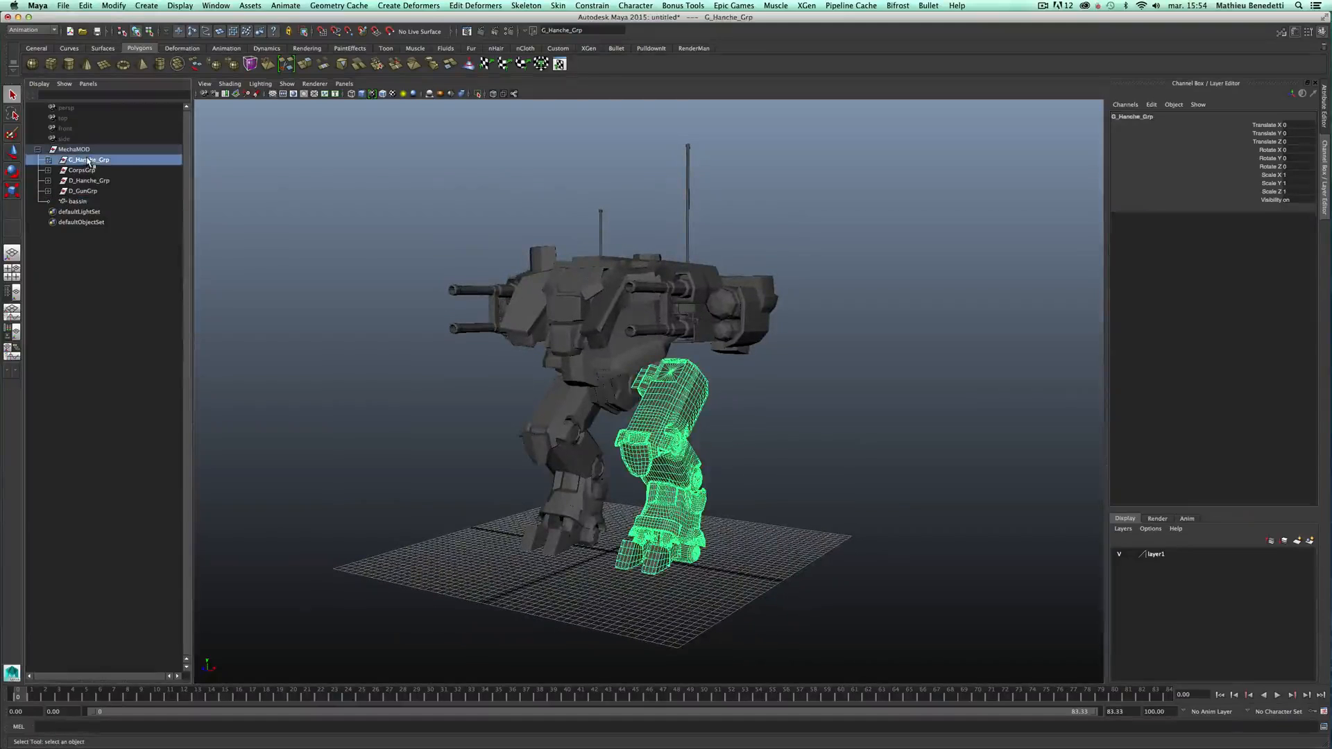
# - Examine the hip pivot of G_Hanche_Grp with the Move, Rotate and Scale manipulators, ending on Rotate
pyautogui.press('w')
pyautogui.keyDown('alt'); pyautogui.moveTo(694, 424); pyautogui.dragTo(611, 361); pyautogui.keyUp('alt')
pyautogui.press('e')
pyautogui.scroll(5, 666, 316)
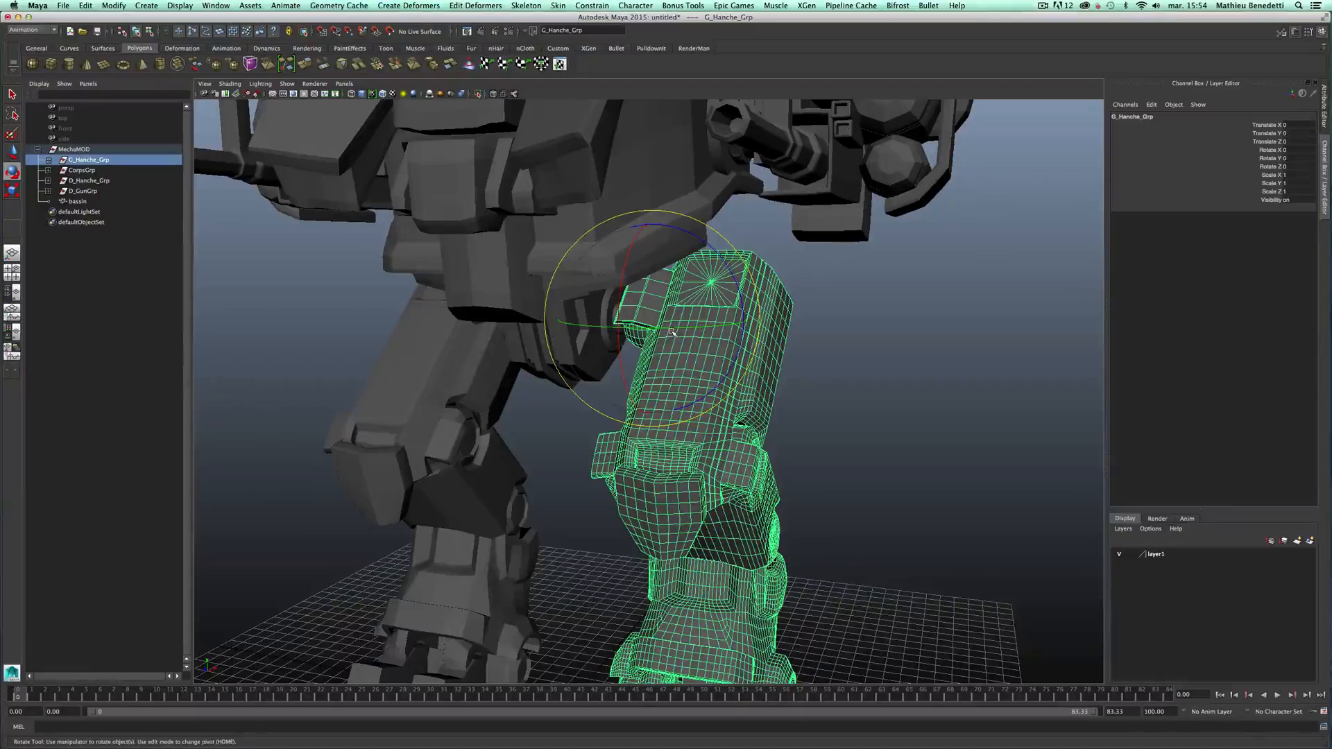
pyautogui.press('w')
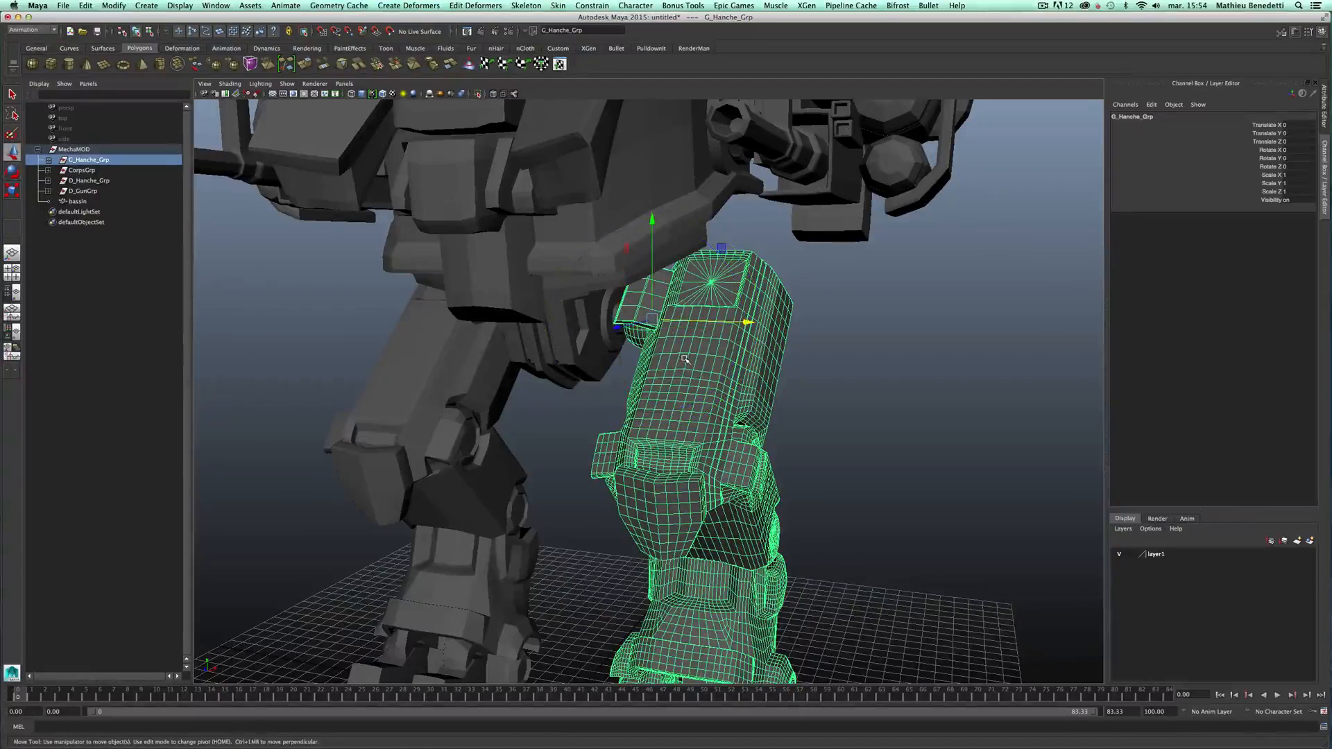
pyautogui.press('e')
pyautogui.press('r')
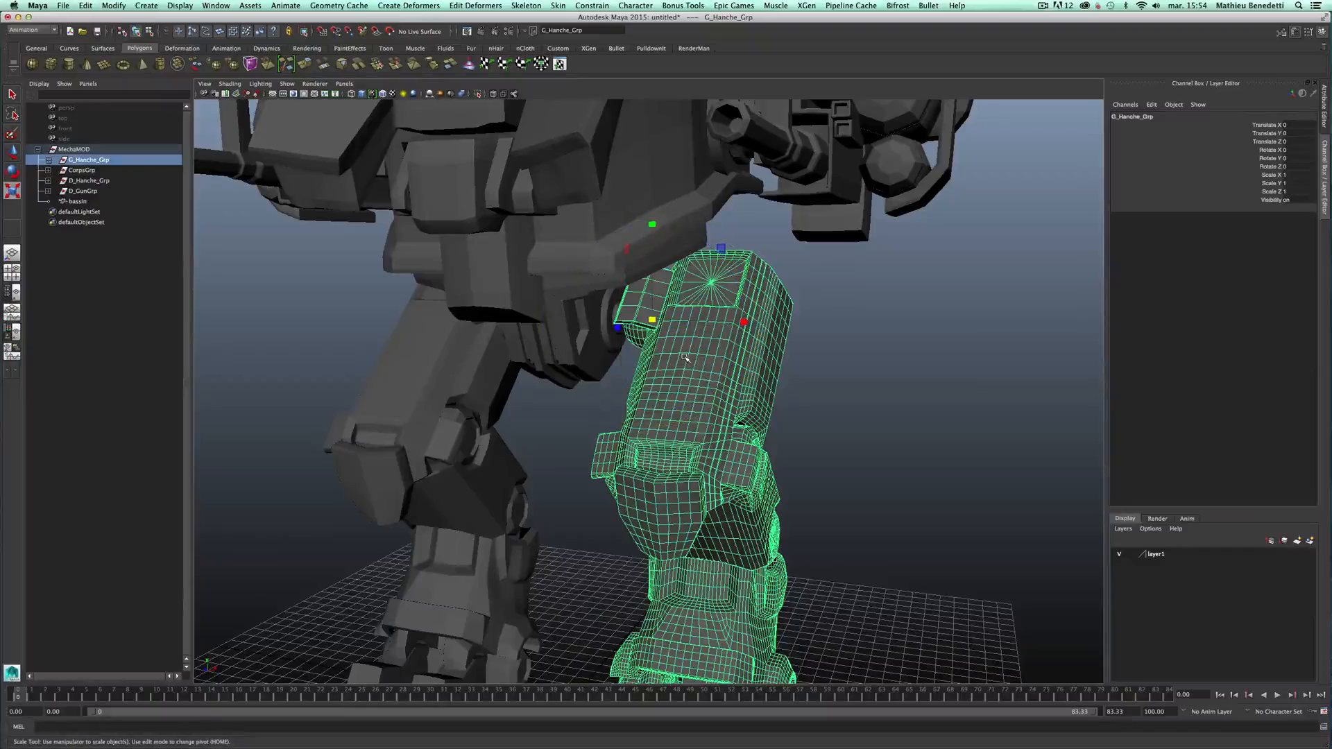
pyautogui.press('e')
pyautogui.keyDown('alt'); pyautogui.moveTo(685, 356); pyautogui.dragTo(671, 277); pyautogui.keyUp('alt')
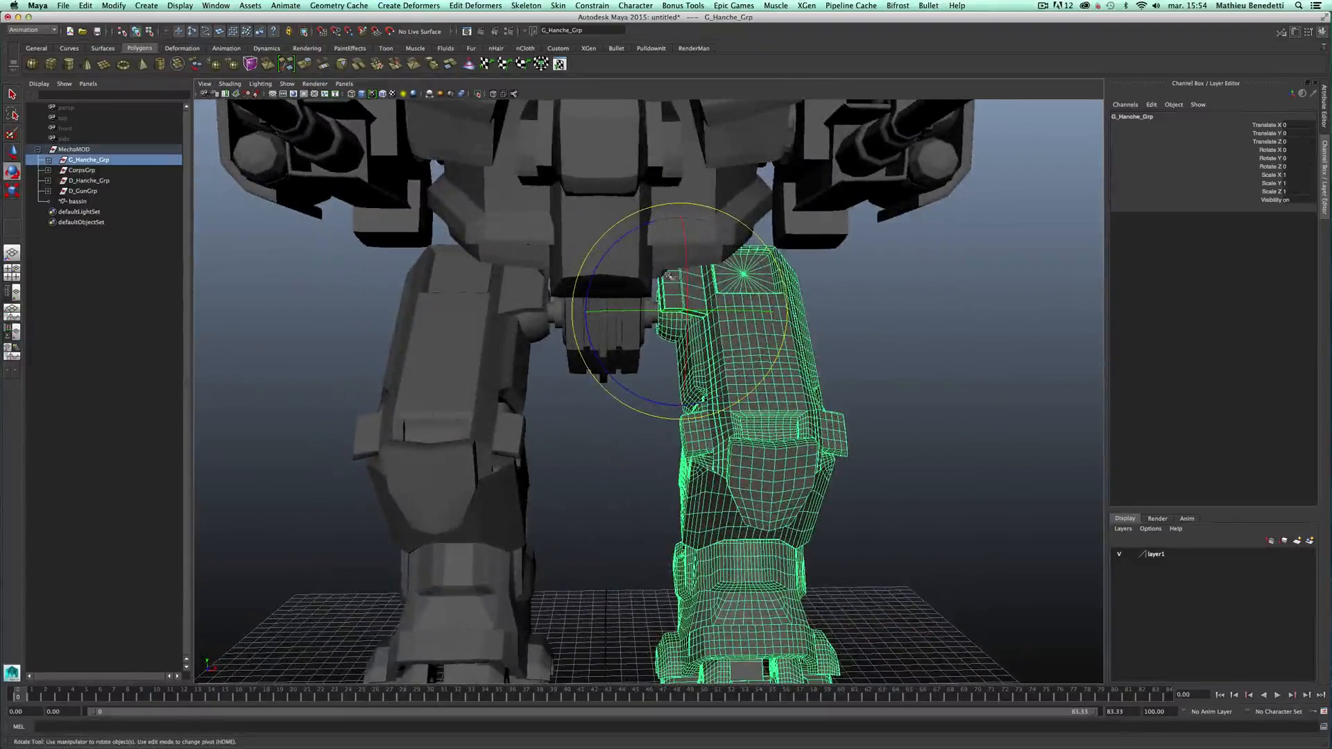
# - Try rotating G_Hanche_Grp freely around the hip to test the whole leg's motion, undoing the rotations
pyautogui.scroll(-5, 708, 364)
pyautogui.keyDown('alt'); pyautogui.moveTo(708, 364); pyautogui.dragTo(745, 394); pyautogui.keyUp('alt')
pyautogui.scroll(3, 660, 379)
pyautogui.hotkey('ctrl', 'z')
pyautogui.hotkey('ctrl', 'z')
pyautogui.hotkey('ctrl', 'z')
pyautogui.hotkey('ctrl', 'z')
pyautogui.hotkey('ctrl', 'z')
pyautogui.hotkey('ctrl', 'z')
pyautogui.moveTo(652, 333); pyautogui.dragTo(609, 290)
pyautogui.hotkey('ctrl', 'z')
pyautogui.hotkey('ctrl', 'z')
pyautogui.hotkey('ctrl', 'z')
pyautogui.hotkey('ctrl', 'z')
pyautogui.hotkey('ctrl', 'z')
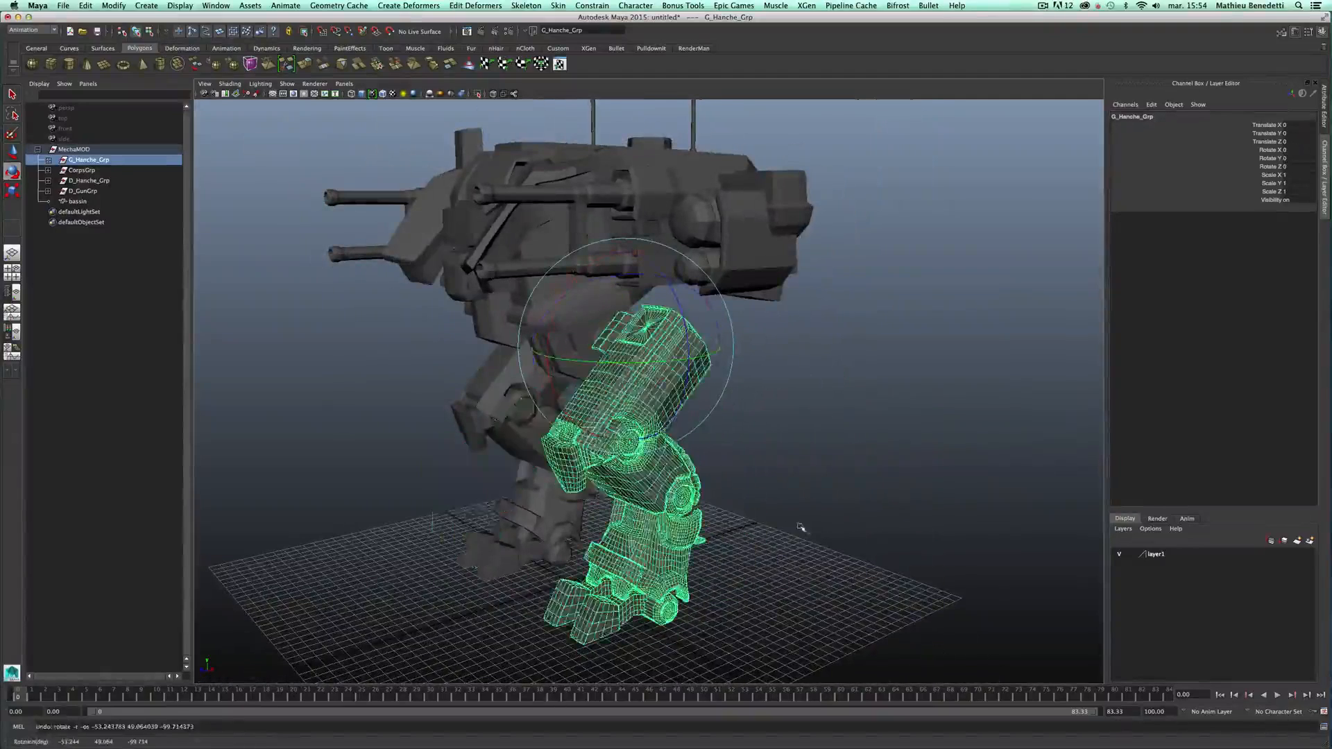
# - Test the leg's rotation about the Y axis of G_Hanche_Grp and undo the rotations
pyautogui.keyDown('alt'); pyautogui.moveTo(686, 348); pyautogui.dragTo(674, 387); pyautogui.keyUp('alt')
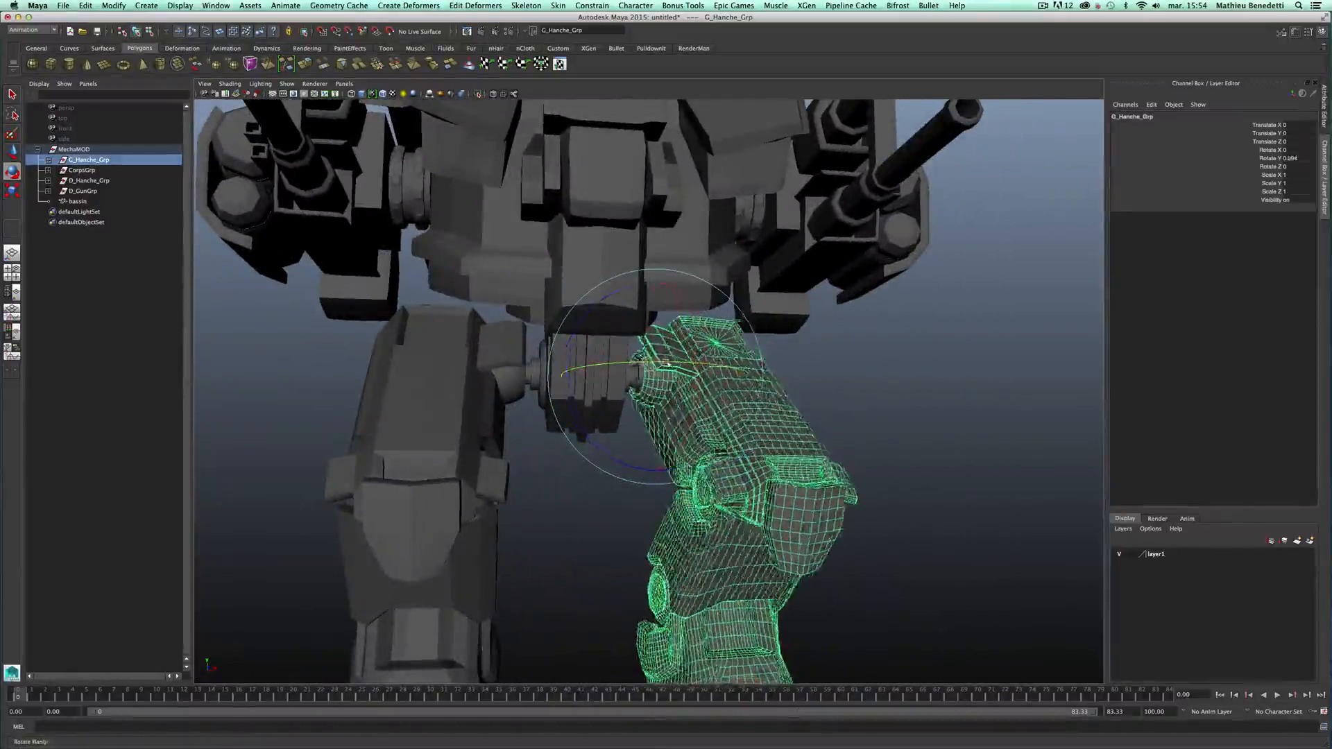
pyautogui.moveTo(661, 384); pyautogui.dragTo(722, 361)
pyautogui.press('super+z')
pyautogui.press('super+z')
pyautogui.keyDown('alt'); pyautogui.moveTo(709, 468); pyautogui.dragTo(753, 417); pyautogui.keyUp('alt')
# - Expand G_Hanche_Grp, select G_Genoux_Grp and examine the knee's pivot and rotation axes from the side and front
pyautogui.click(48, 161)
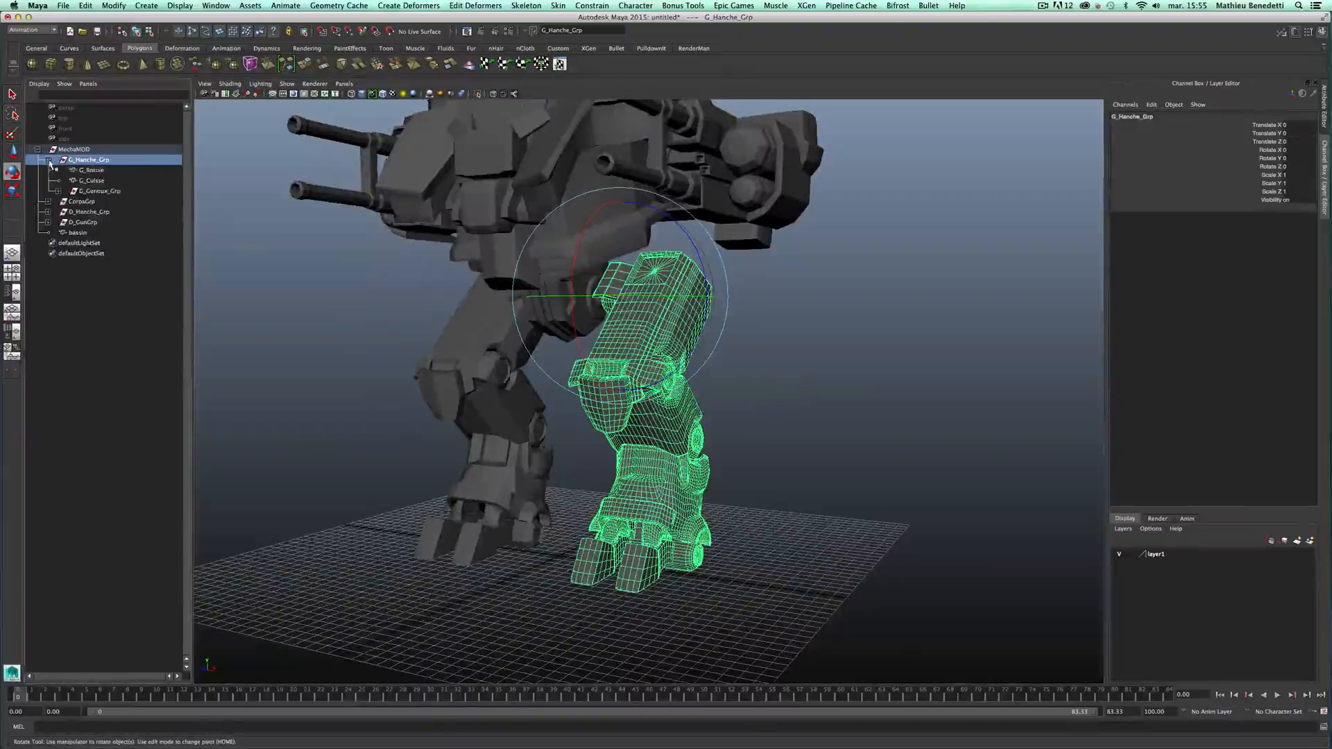
pyautogui.click(98, 191)
pyautogui.keyDown('alt'); pyautogui.moveTo(721, 416); pyautogui.dragTo(680, 351); pyautogui.keyUp('alt')
pyautogui.keyDown('alt'); pyautogui.moveTo(593, 335); pyautogui.dragTo(523, 401); pyautogui.keyUp('alt')
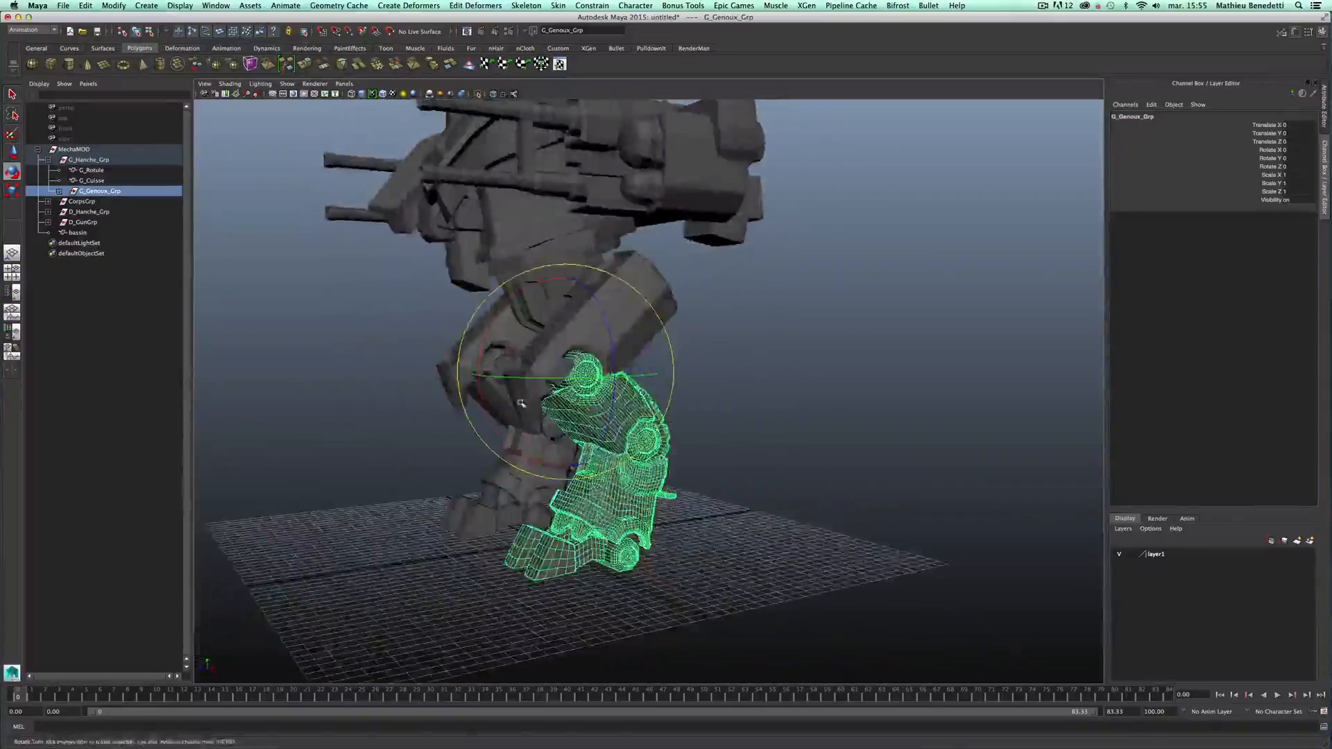
pyautogui.keyDown('alt'); pyautogui.moveTo(523, 401); pyautogui.dragTo(576, 399, button='right'); pyautogui.keyUp('alt')
pyautogui.keyDown('alt'); pyautogui.moveTo(576, 399); pyautogui.dragTo(545, 378); pyautogui.keyUp('alt')
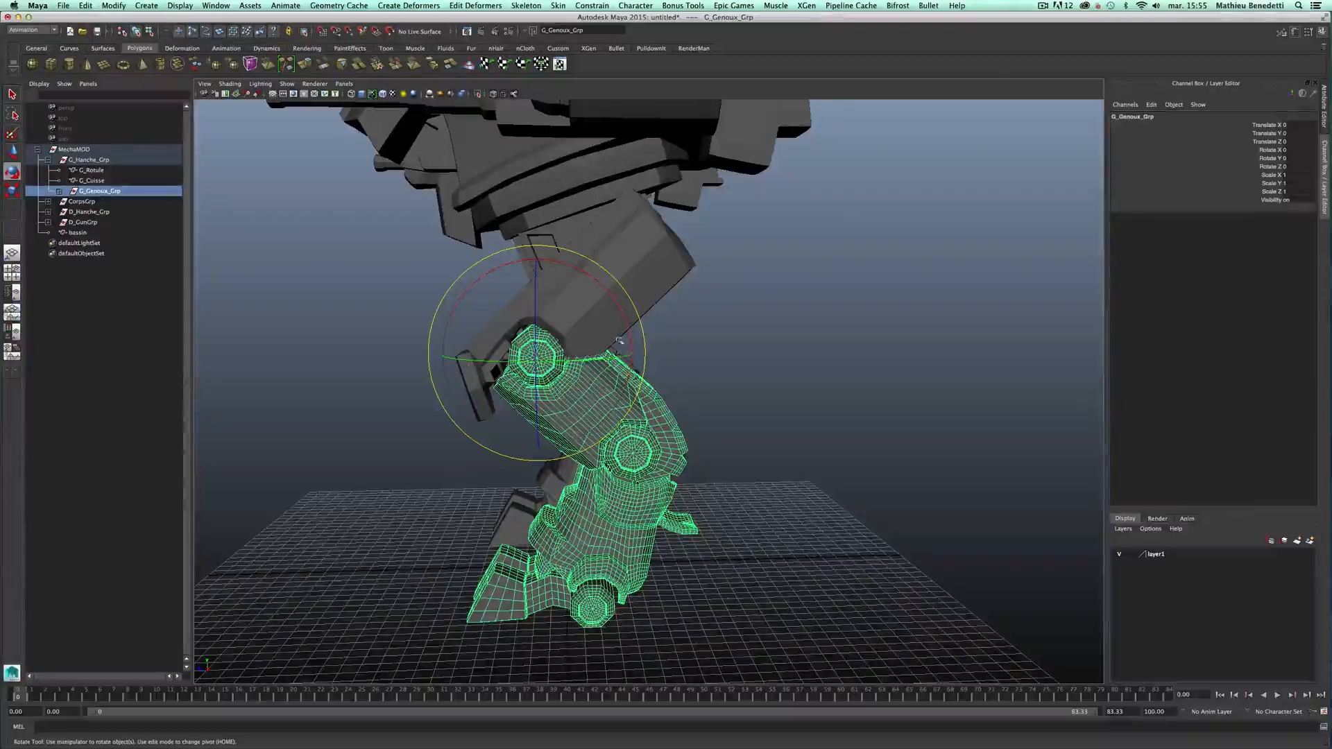
pyautogui.keyDown('alt'); pyautogui.moveTo(706, 429); pyautogui.dragTo(509, 275); pyautogui.keyUp('alt')
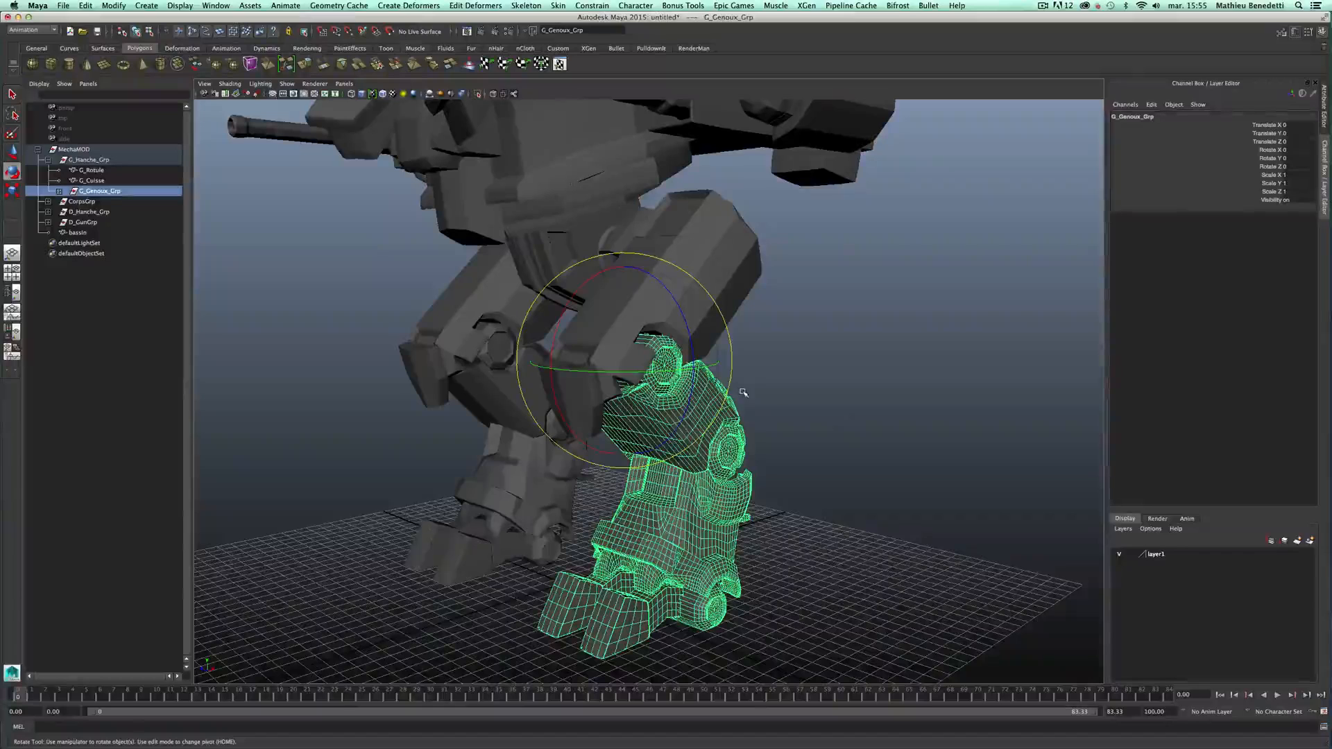
pyautogui.keyDown('alt'); pyautogui.moveTo(737, 414); pyautogui.dragTo(721, 343); pyautogui.keyUp('alt')
pyautogui.keyDown('alt'); pyautogui.moveTo(562, 314); pyautogui.dragTo(721, 437); pyautogui.keyUp('alt')
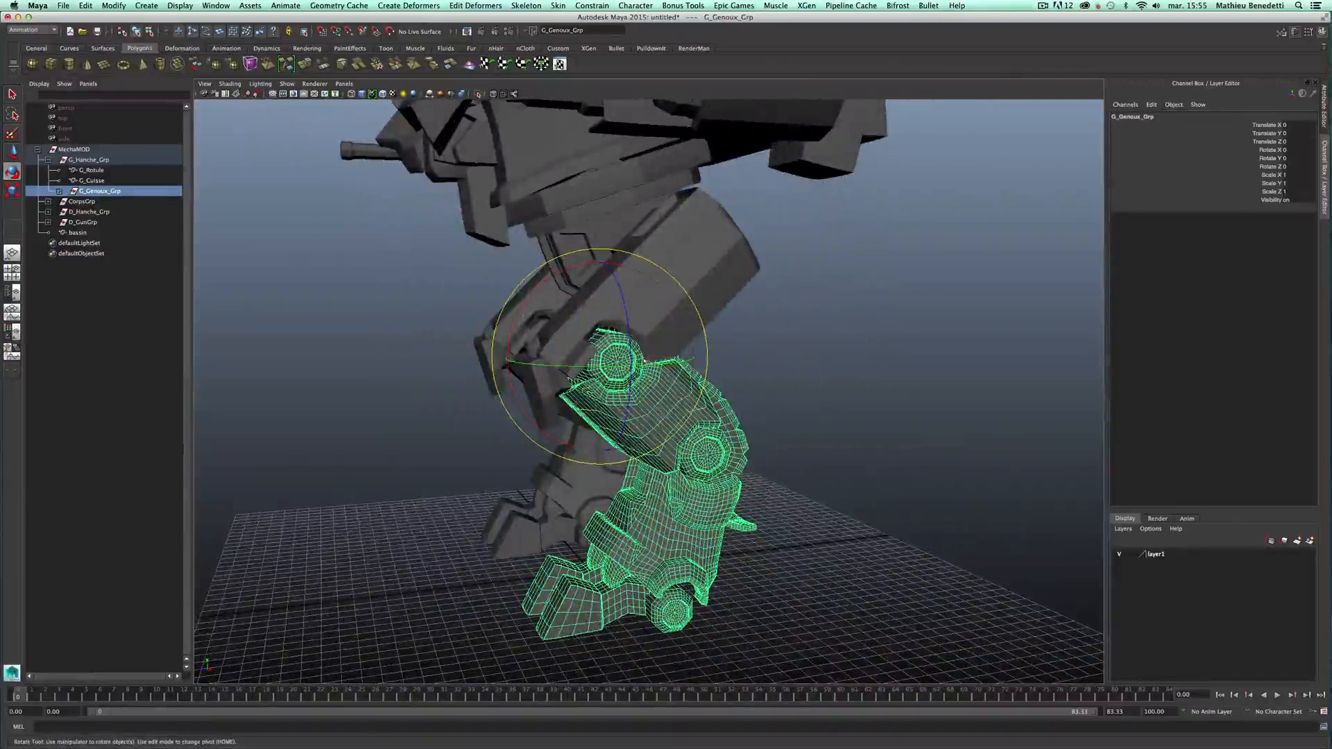
pyautogui.keyDown('alt'); pyautogui.moveTo(533, 299); pyautogui.dragTo(540, 280); pyautogui.keyUp('alt')
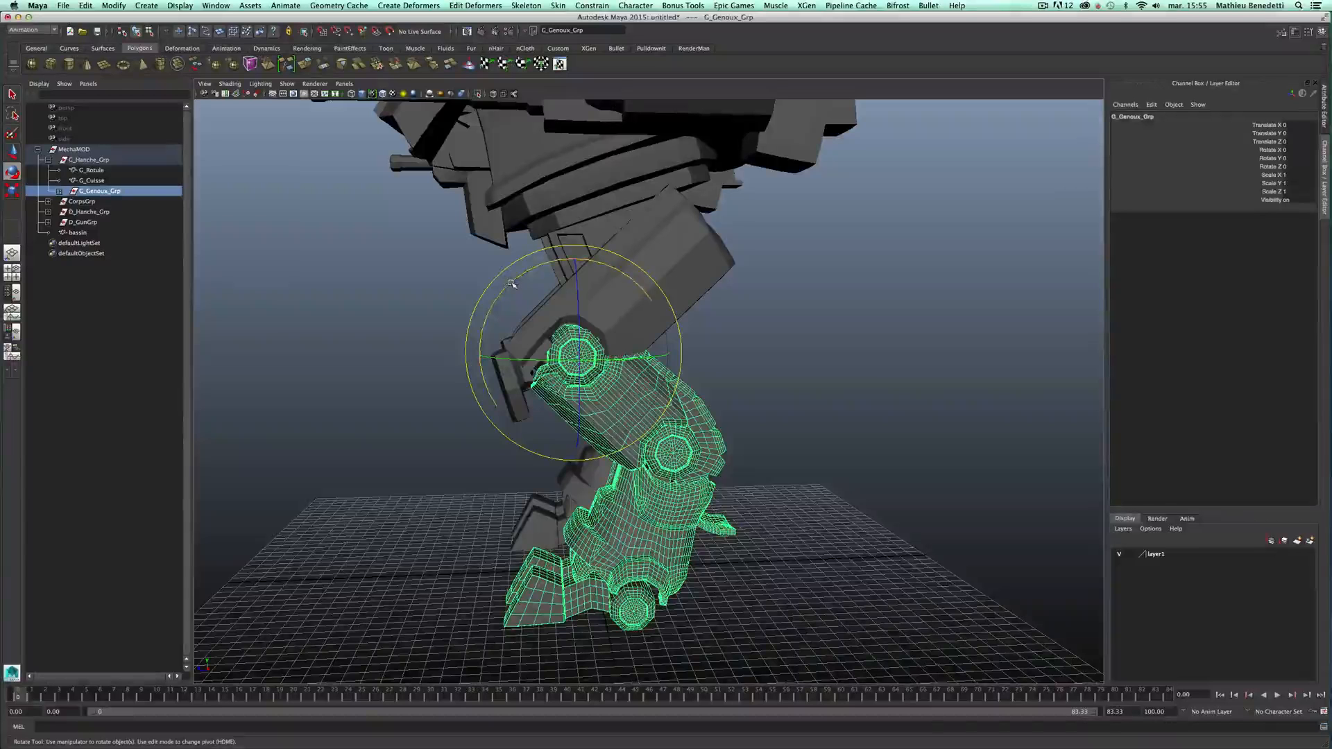
pyautogui.keyDown('alt'); pyautogui.moveTo(533, 376); pyautogui.dragTo(691, 250); pyautogui.keyUp('alt')
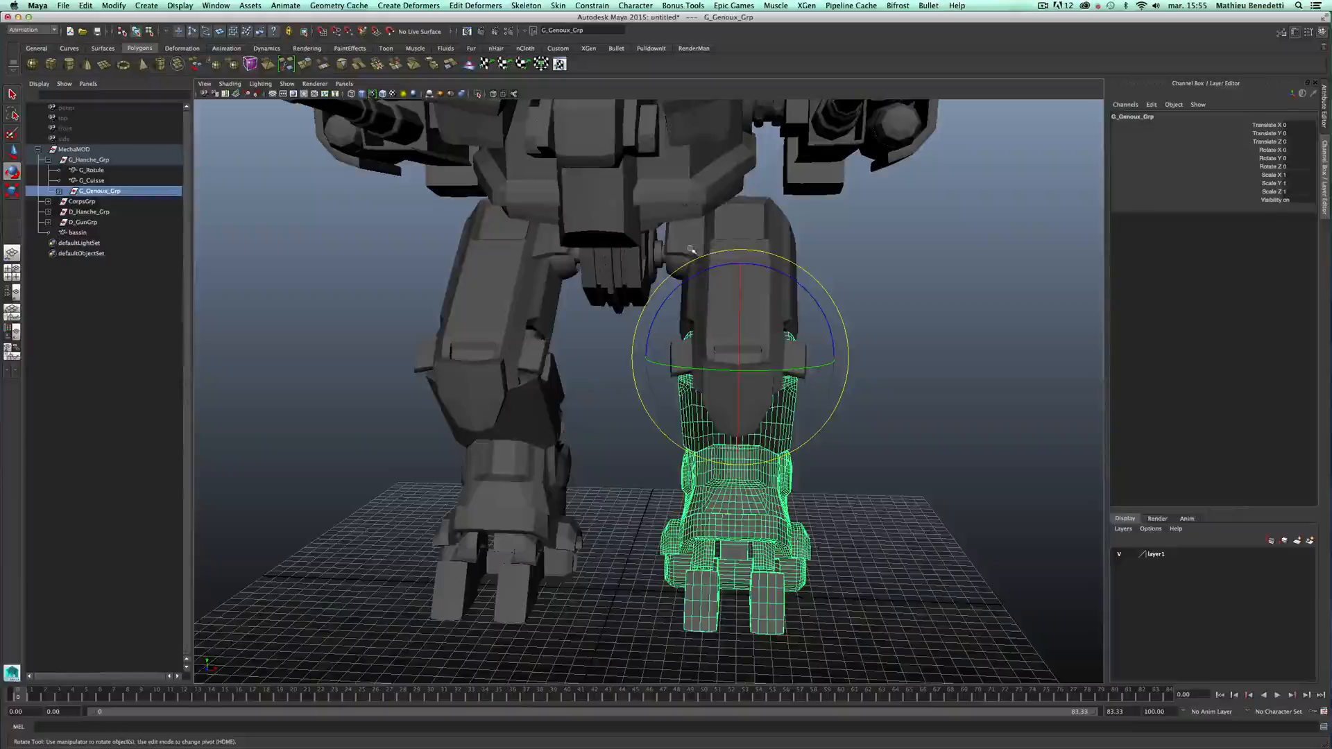
# - Try bending the lower leg by rotating G_Genoux_Grp about the knee, undoing each rotation
pyautogui.keyDown('alt'); pyautogui.moveTo(739, 365); pyautogui.dragTo(565, 300); pyautogui.keyUp('alt')
pyautogui.press('super+z')
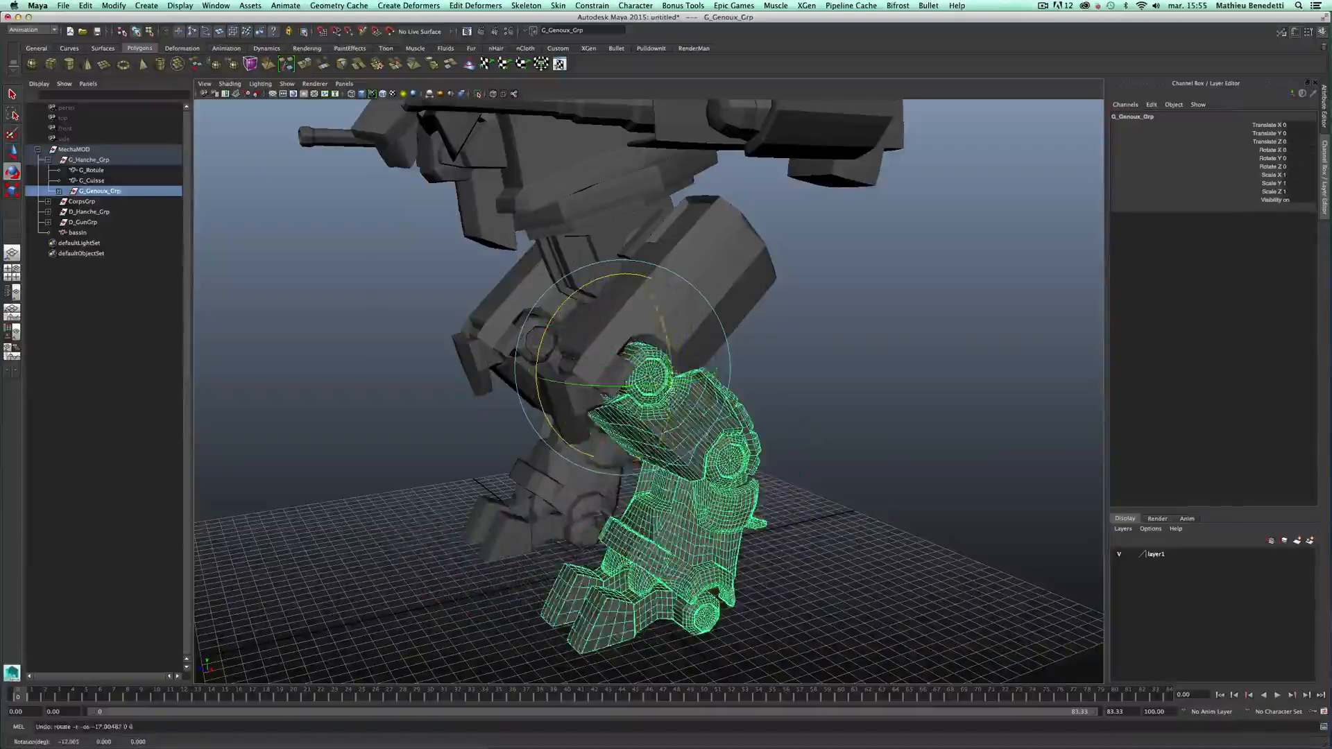
pyautogui.moveTo(627, 386); pyautogui.dragTo(656, 380)
pyautogui.press('super+z')
pyautogui.moveTo(534, 303)
pyautogui.mouseDown()
pyautogui.moveTo(561, 252)
pyautogui.moveTo(531, 378)
pyautogui.moveTo(530, 340)
pyautogui.moveTo(548, 319)
pyautogui.mouseUp()
pyautogui.press('super+z')
pyautogui.keyDown('alt'); pyautogui.moveTo(548, 319); pyautogui.dragTo(550, 212, button='middle'); pyautogui.keyUp('alt')
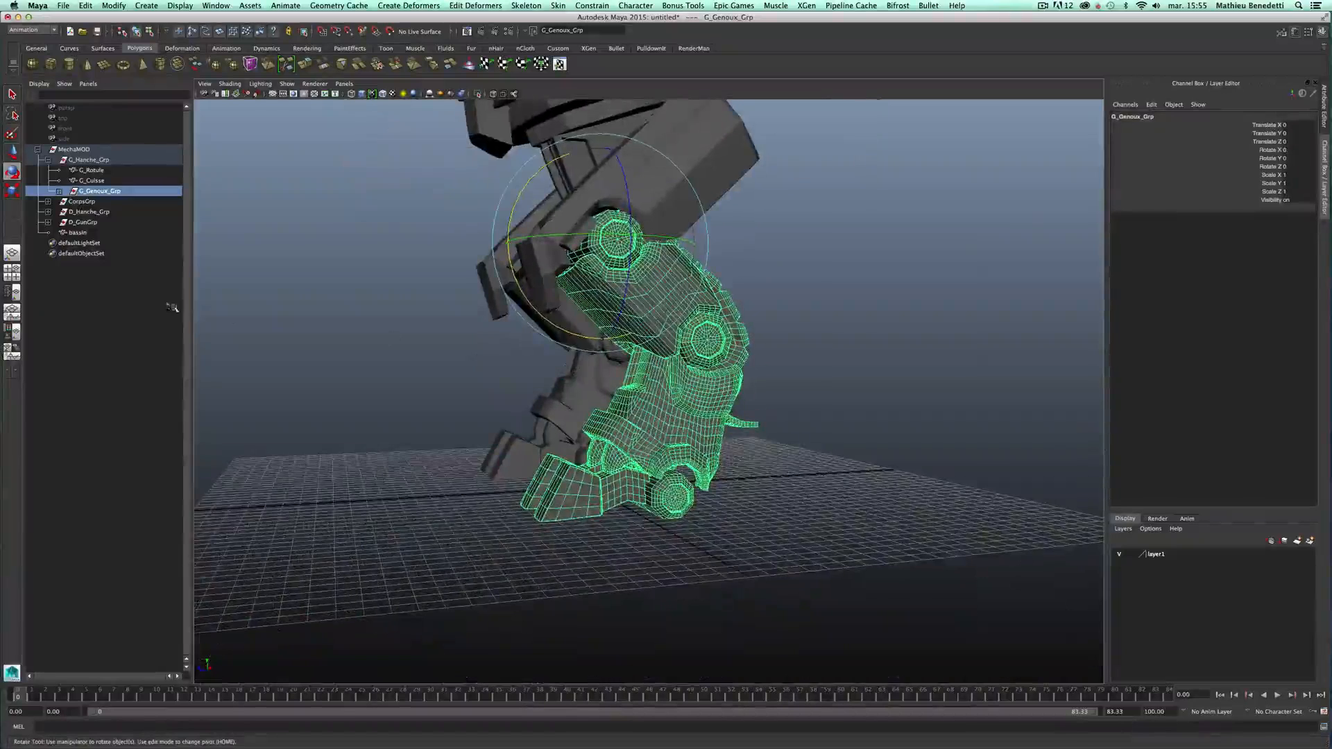
# - Expand G_Genoux_Grp, select G_Cheville_Grp and test its rotation about the X axis, undoing it
pyautogui.click(58, 191)
pyautogui.click(104, 222)
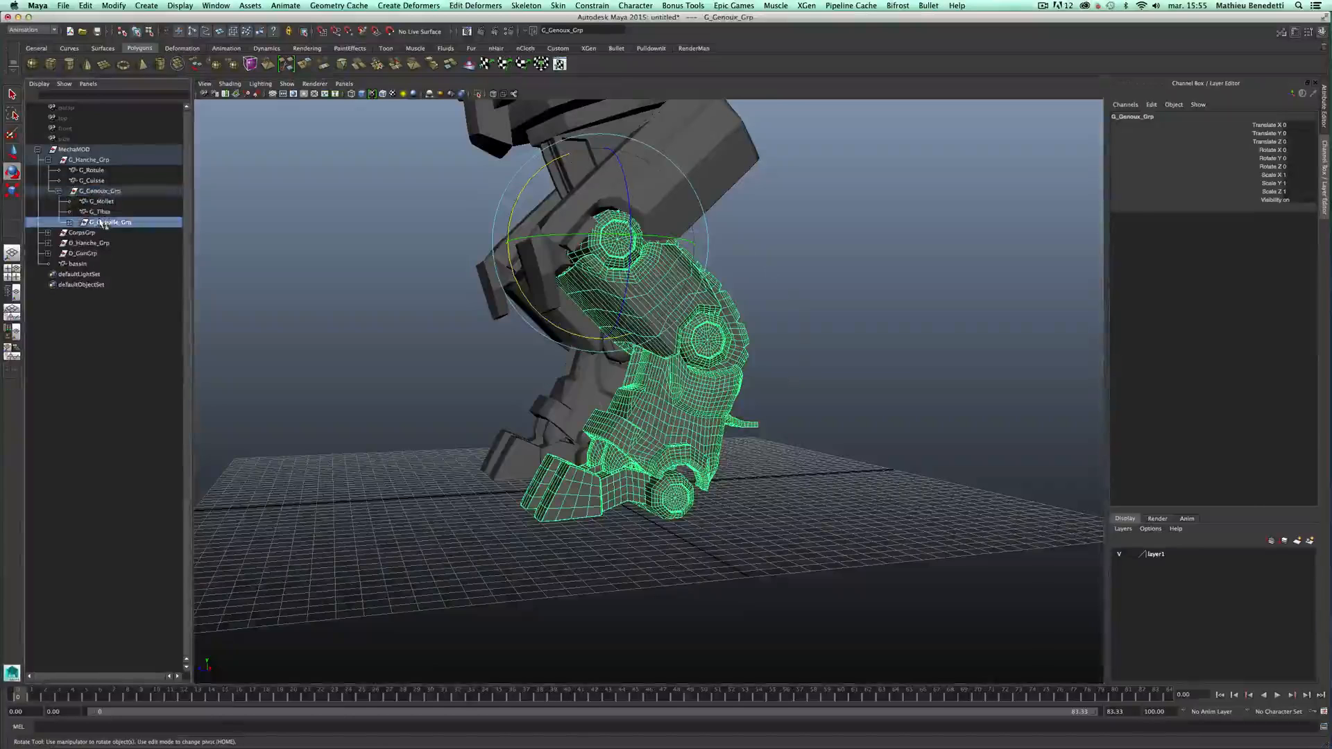
pyautogui.keyDown('alt'); pyautogui.moveTo(541, 298); pyautogui.dragTo(596, 350); pyautogui.keyUp('alt')
pyautogui.hotkey('ctrl', 'z')
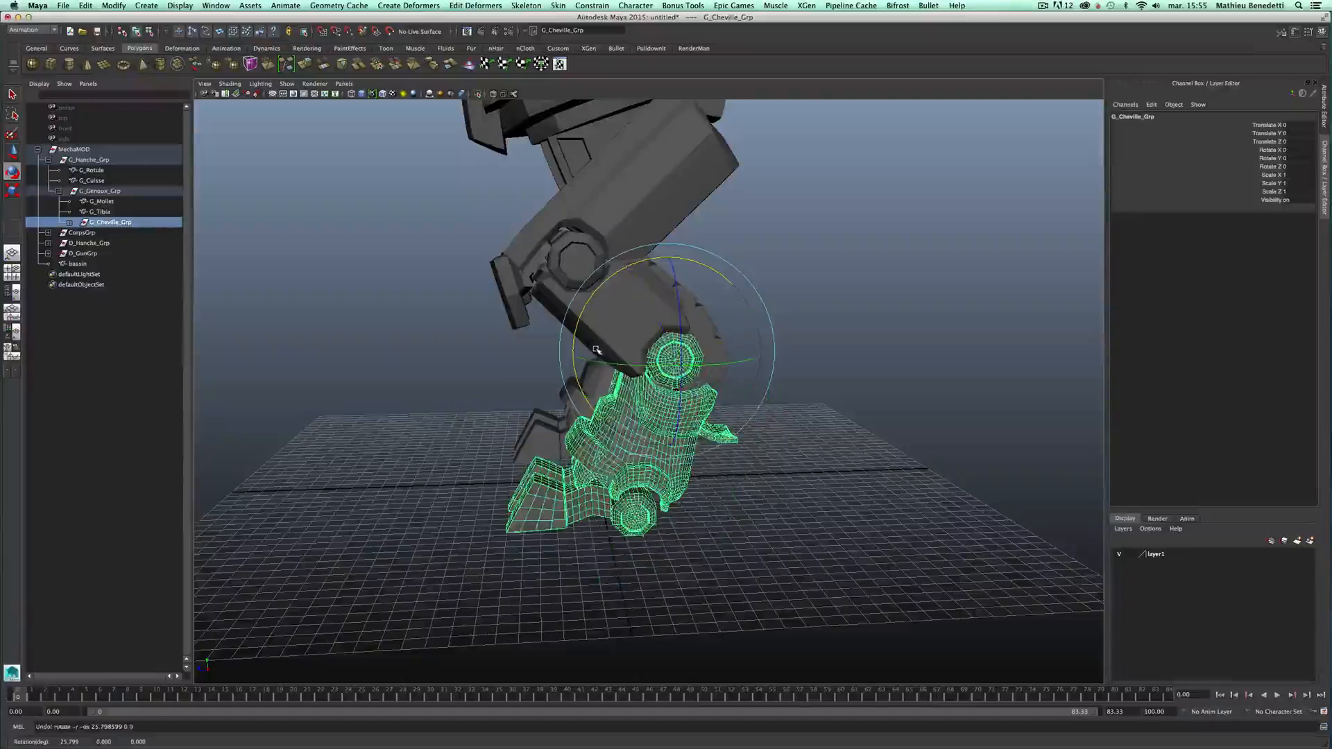
# - Expand G_Cheville_Grp, select GPied and test the foot's rotation on the Y, X and Z axes, undoing the rotations
pyautogui.click(70, 222)
pyautogui.click(108, 243)
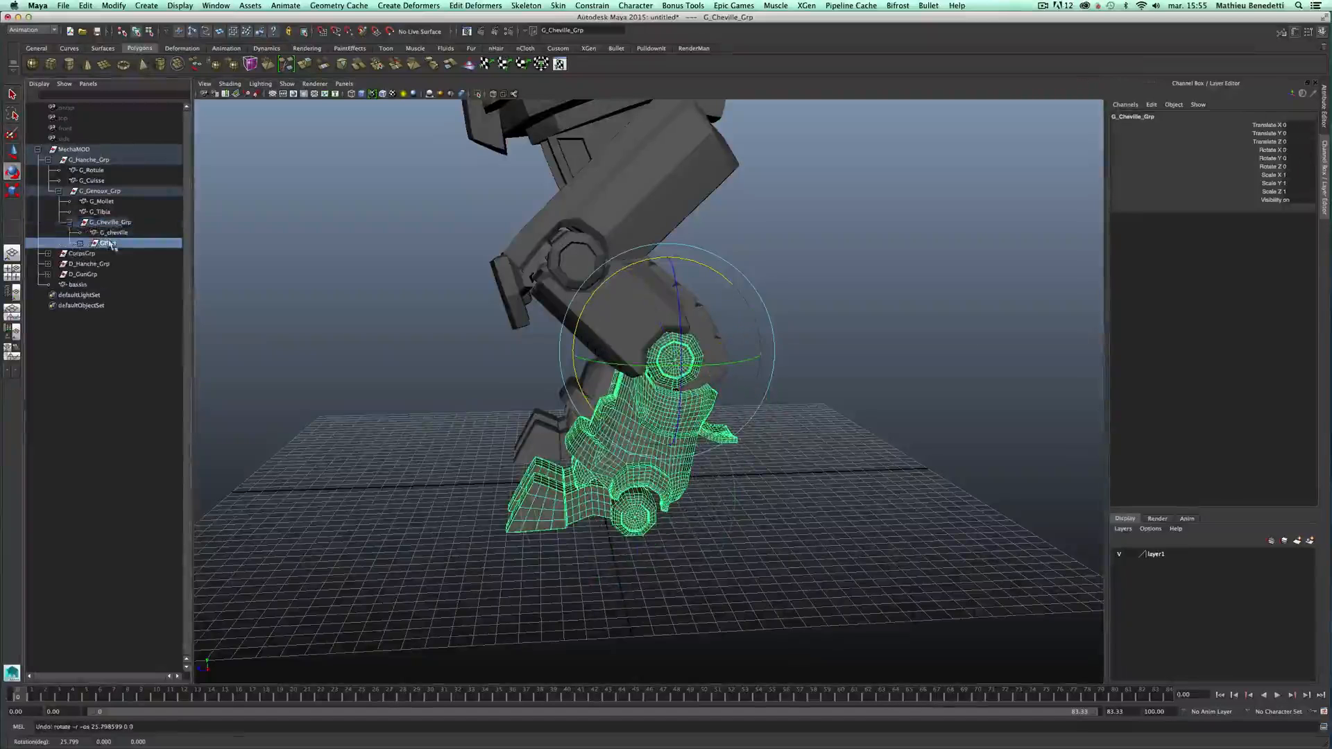
pyautogui.keyDown('alt'); pyautogui.moveTo(587, 497); pyautogui.dragTo(770, 513); pyautogui.keyUp('alt')
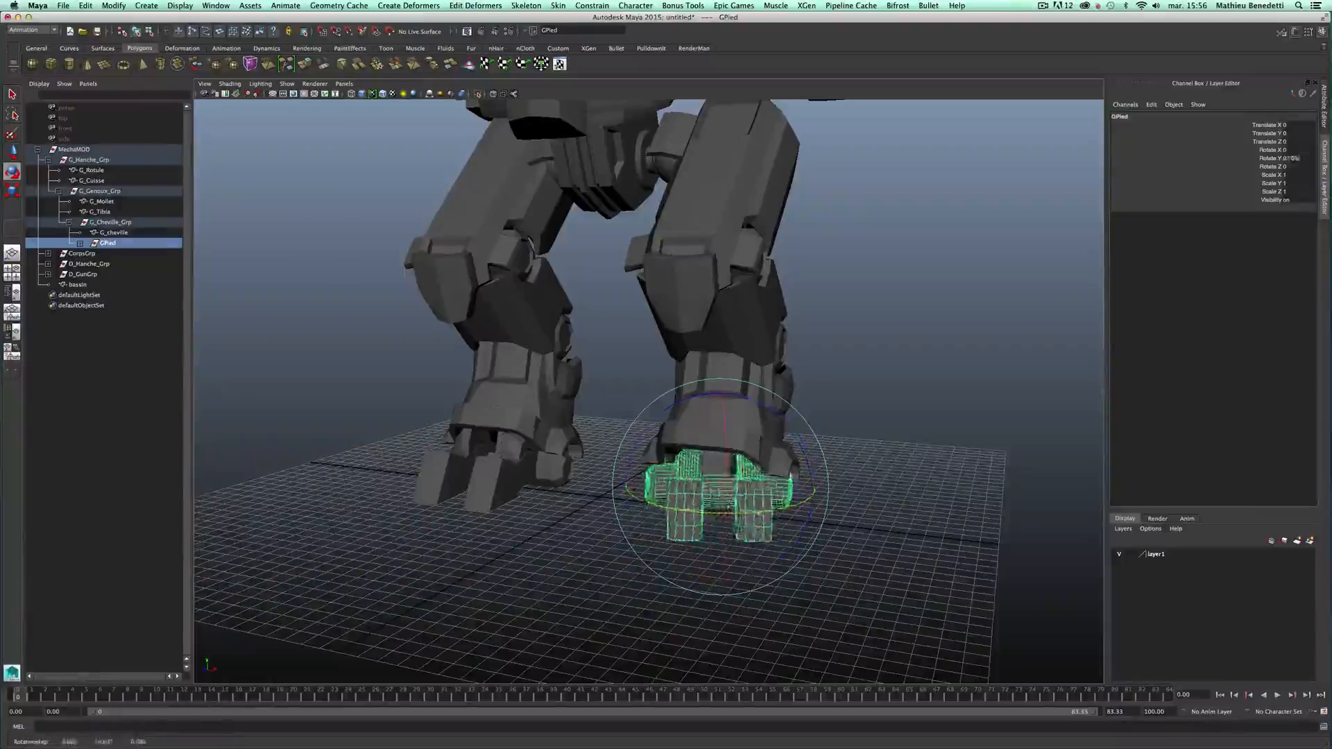
pyautogui.moveTo(698, 435); pyautogui.dragTo(694, 480)
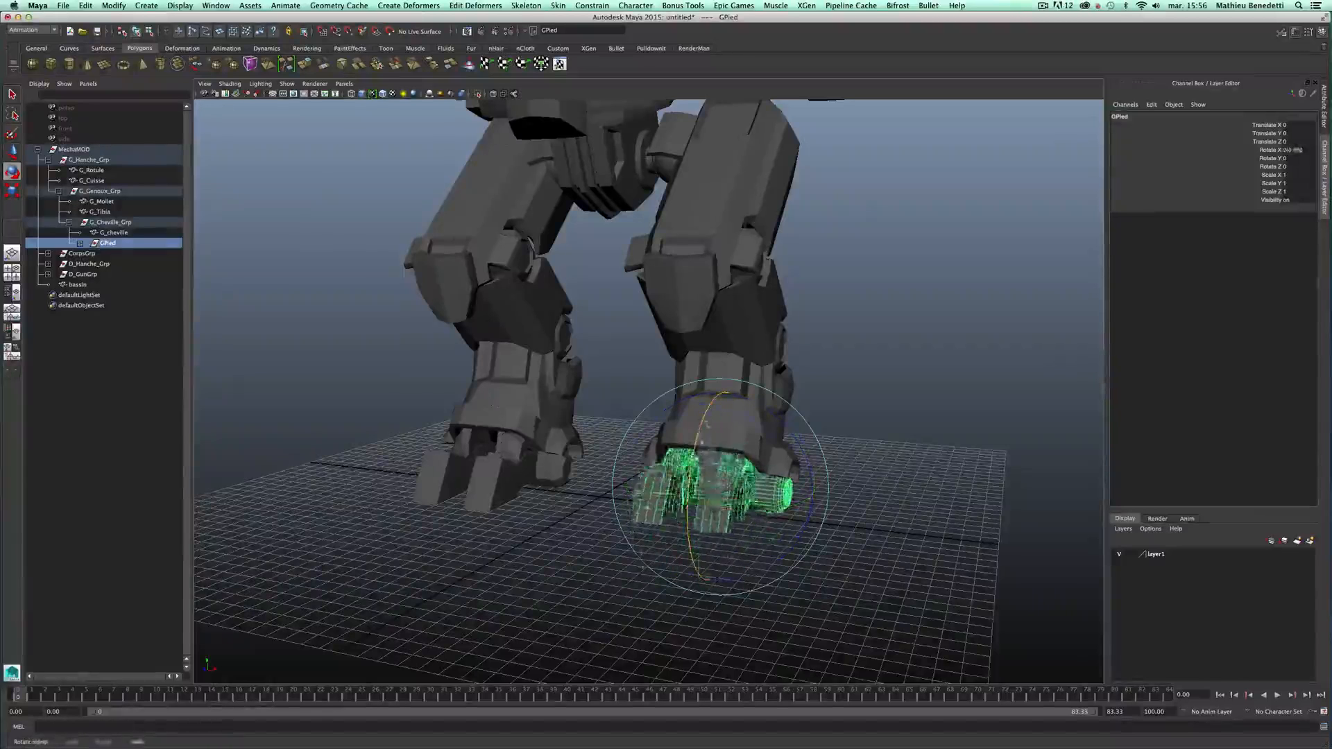
pyautogui.moveTo(779, 421); pyautogui.dragTo(766, 421)
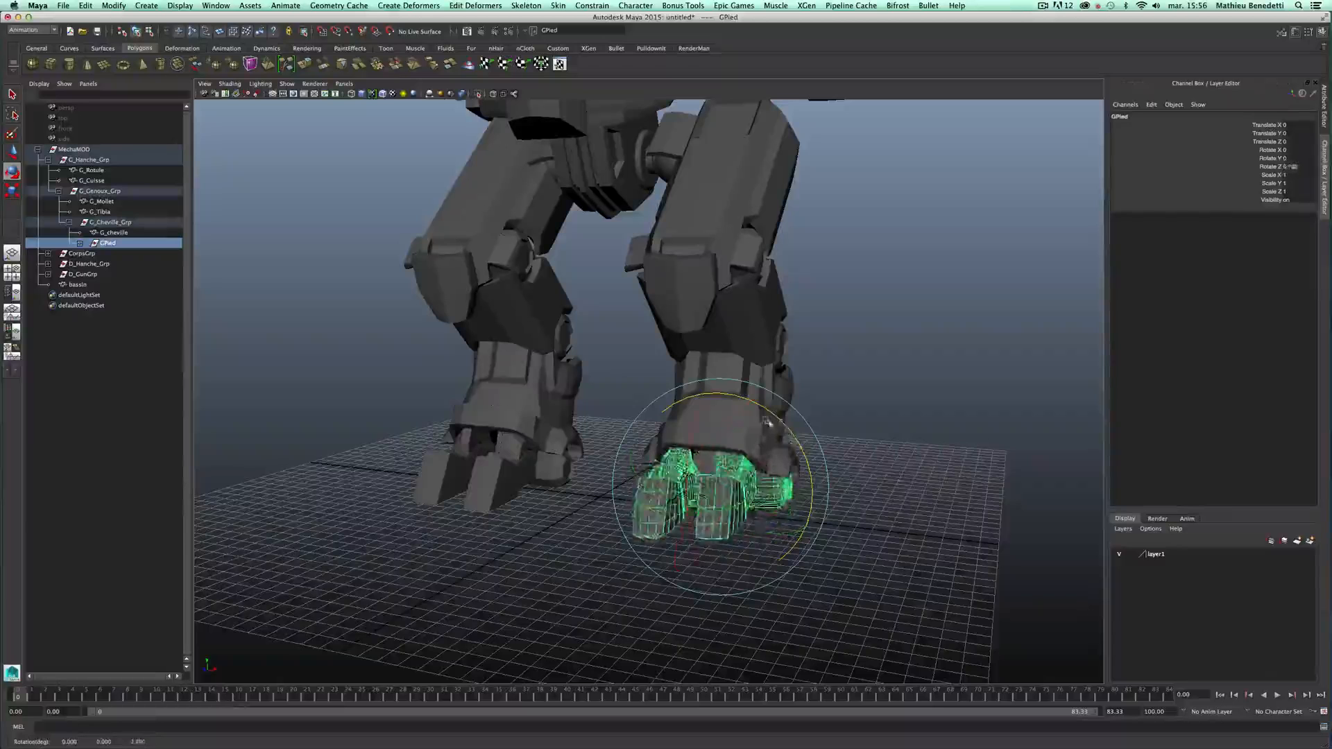
pyautogui.keyDown('alt'); pyautogui.moveTo(876, 412); pyautogui.dragTo(680, 414); pyautogui.keyUp('alt')
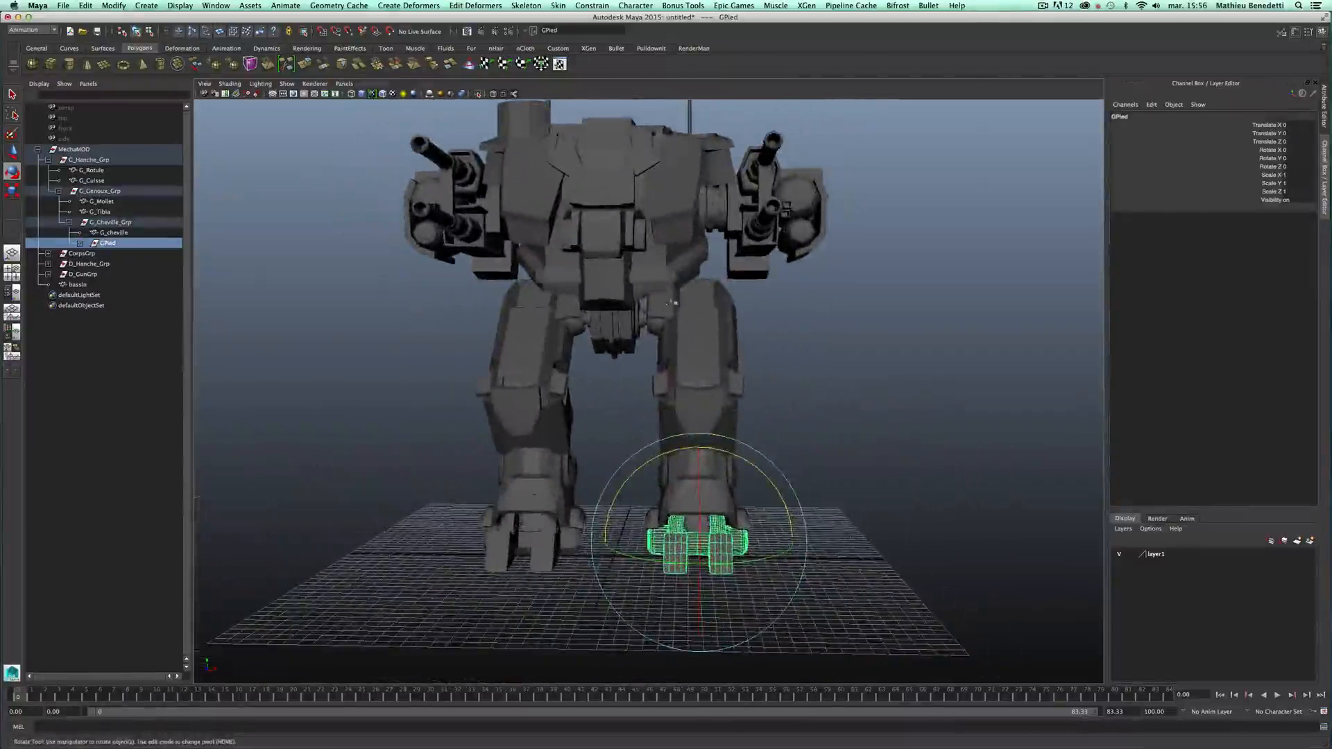
# - Select the thigh, G_Tibia and G_cheville meshes in the viewport and check how the leg is split at its joints
pyautogui.click(704, 316)
pyautogui.keyDown('alt'); pyautogui.moveTo(811, 459); pyautogui.dragTo(736, 447); pyautogui.keyUp('alt')
pyautogui.click(704, 451)
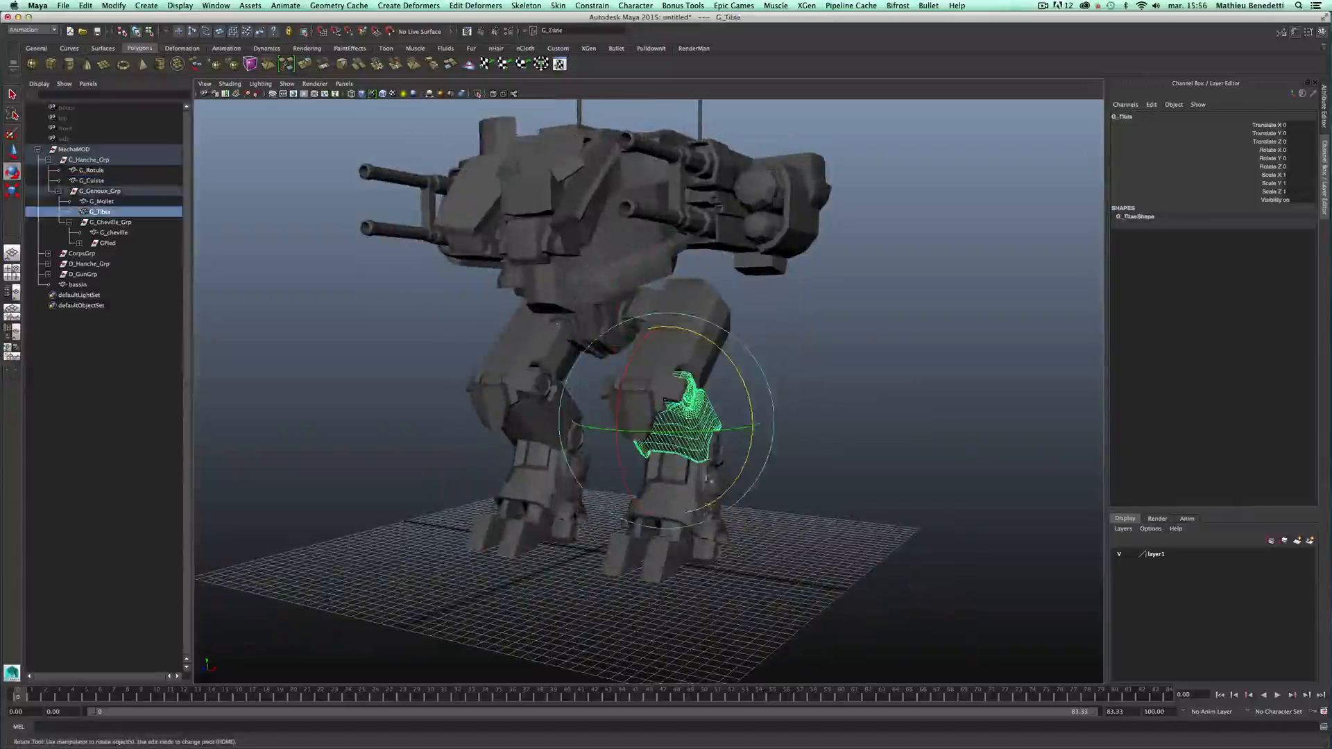
pyautogui.click(725, 555)
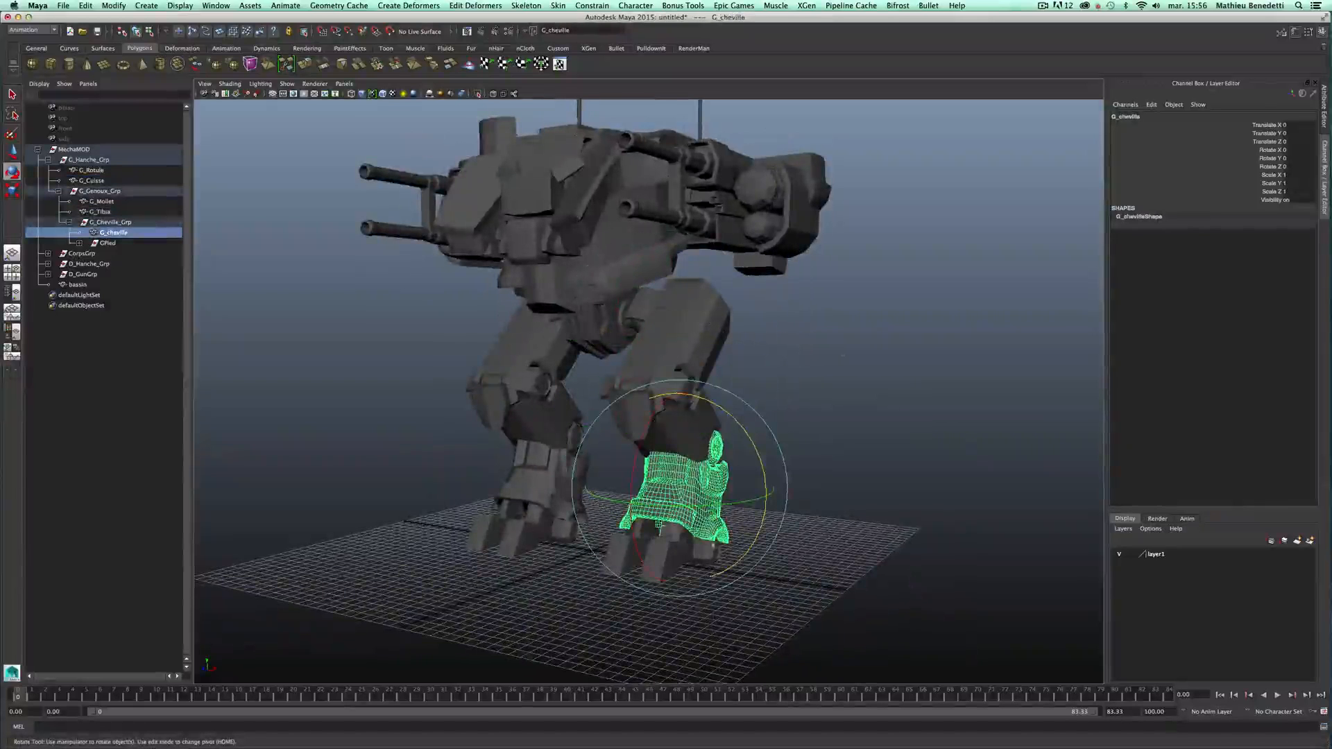
pyautogui.keyDown('alt'); pyautogui.moveTo(753, 388); pyautogui.dragTo(541, 297); pyautogui.keyUp('alt')
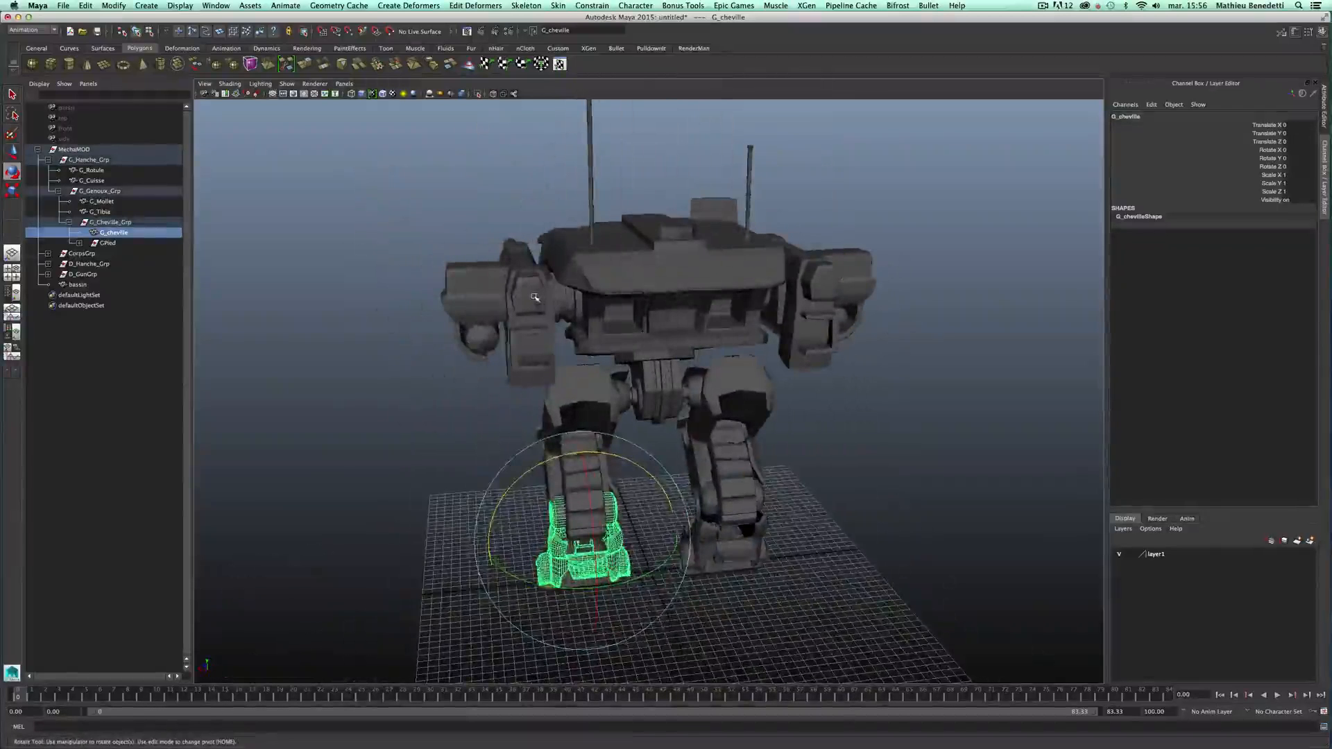
# - Select the G_GunGrp gun arm and its G_Bras mesh, and expand CorpsGrp and G_GunGrp in the hierarchy to examine their contents
pyautogui.click(538, 297)
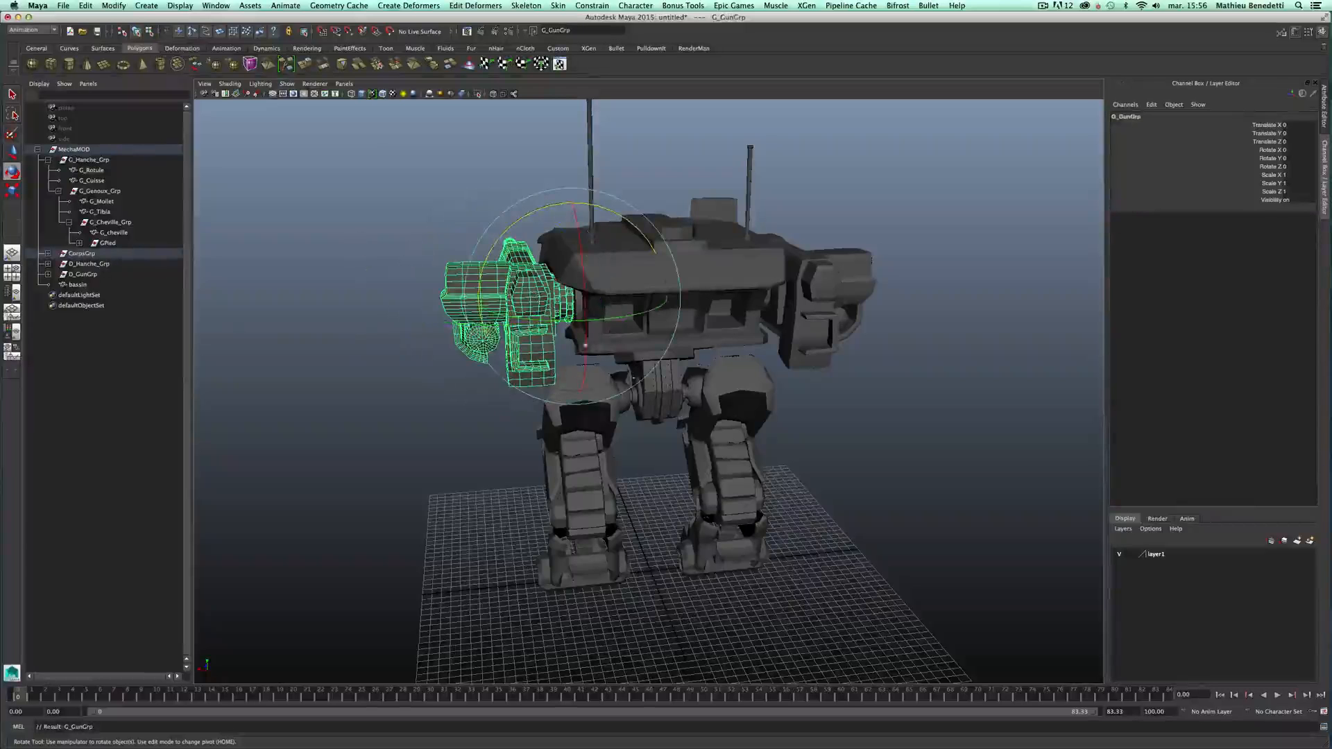
pyautogui.press('Down')
pyautogui.keyDown('alt'); pyautogui.moveTo(440, 287); pyautogui.dragTo(642, 306); pyautogui.keyUp('alt')
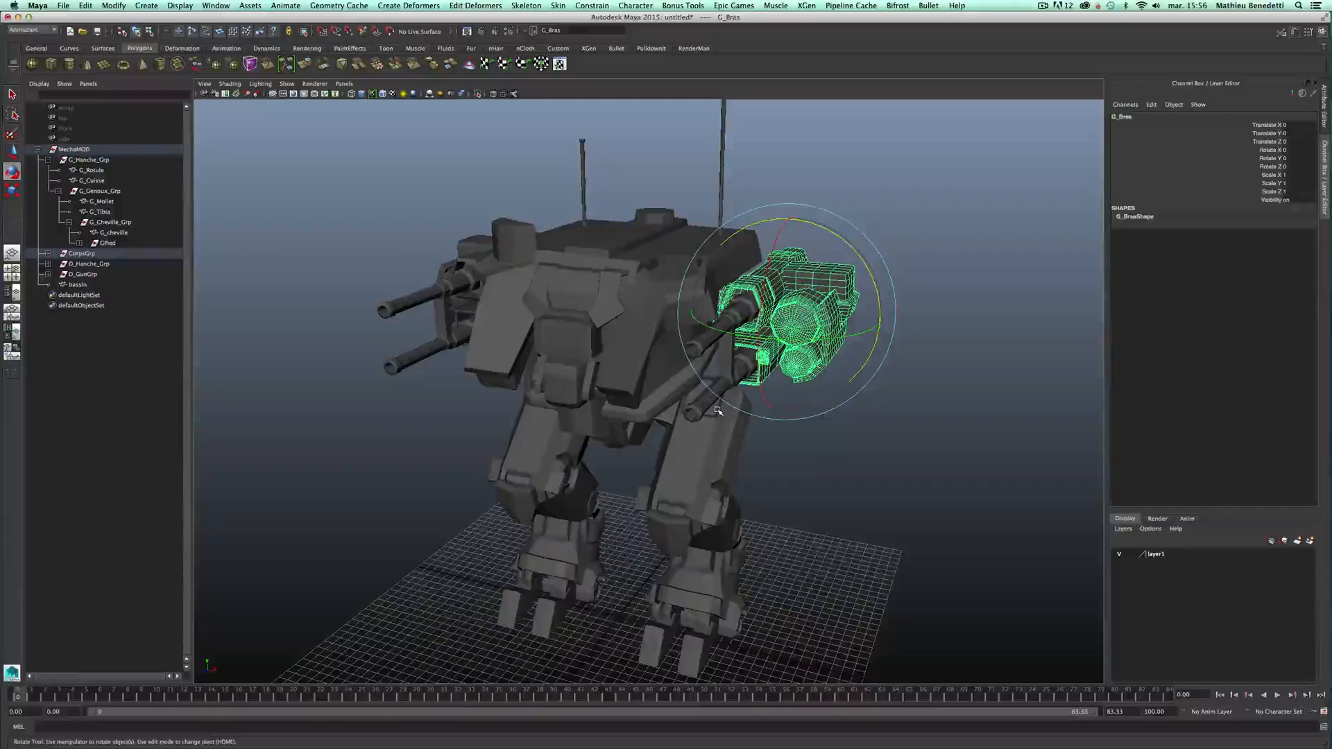
pyautogui.press('Up')
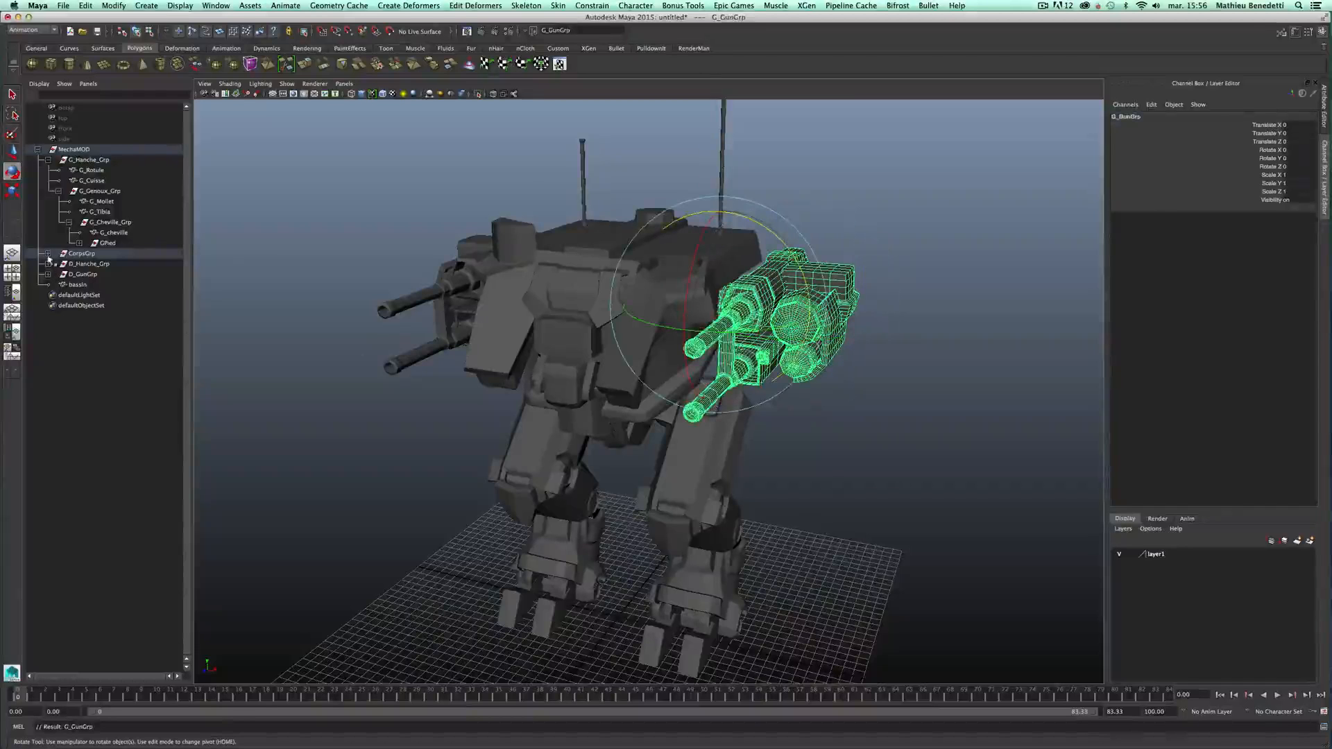
pyautogui.click(48, 255)
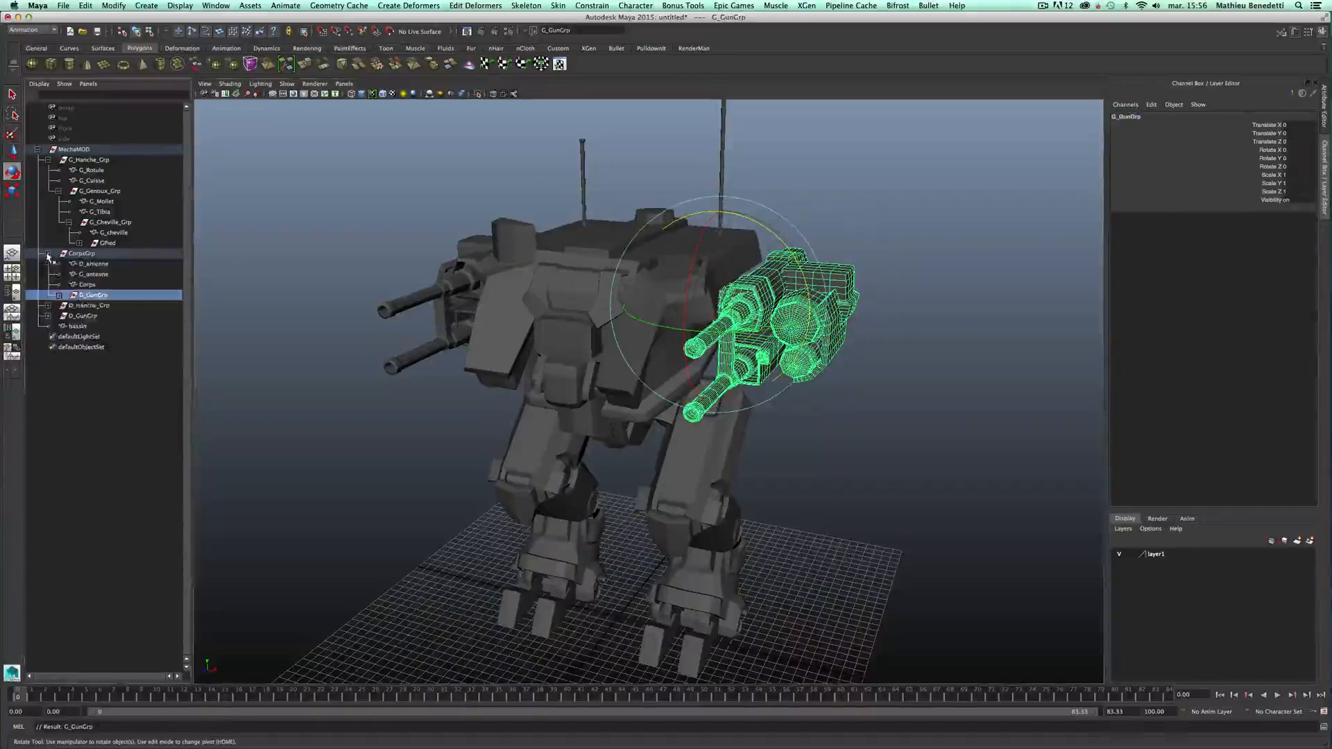
pyautogui.click(873, 270)
pyautogui.click(839, 278)
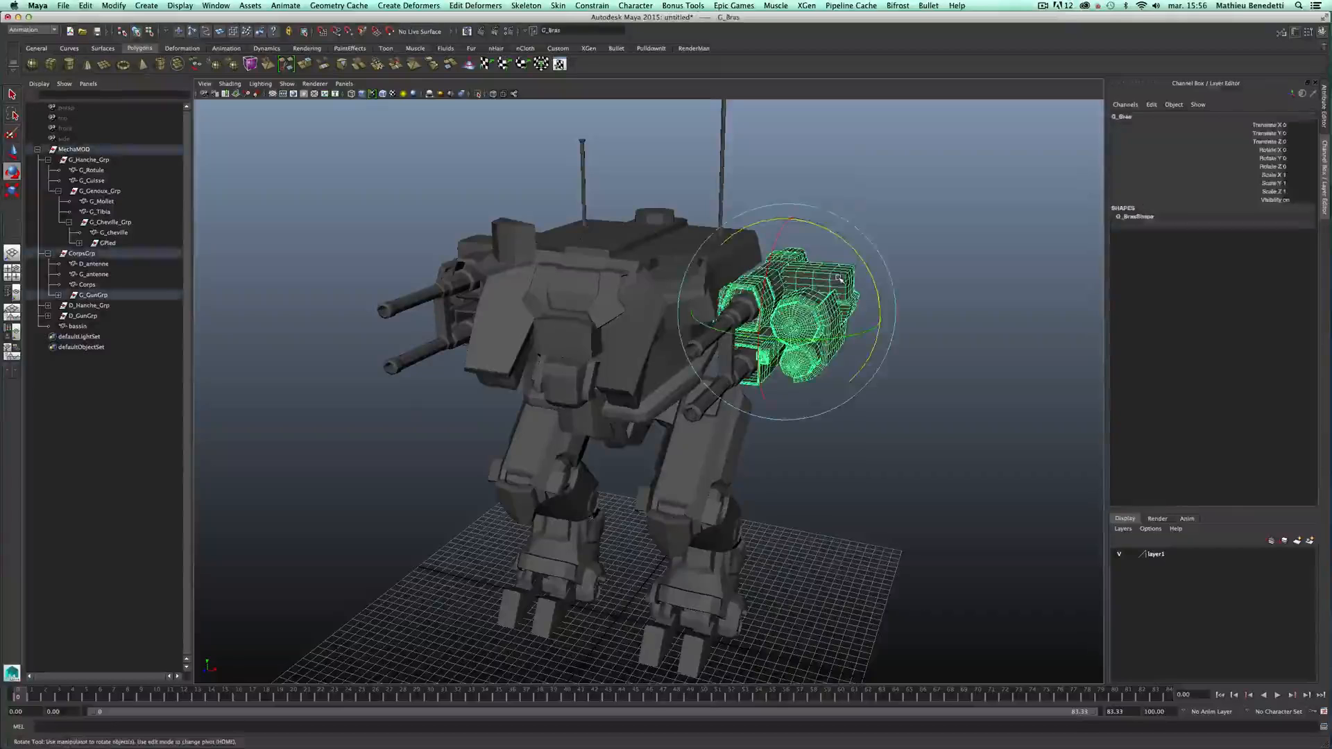
pyautogui.click(59, 295)
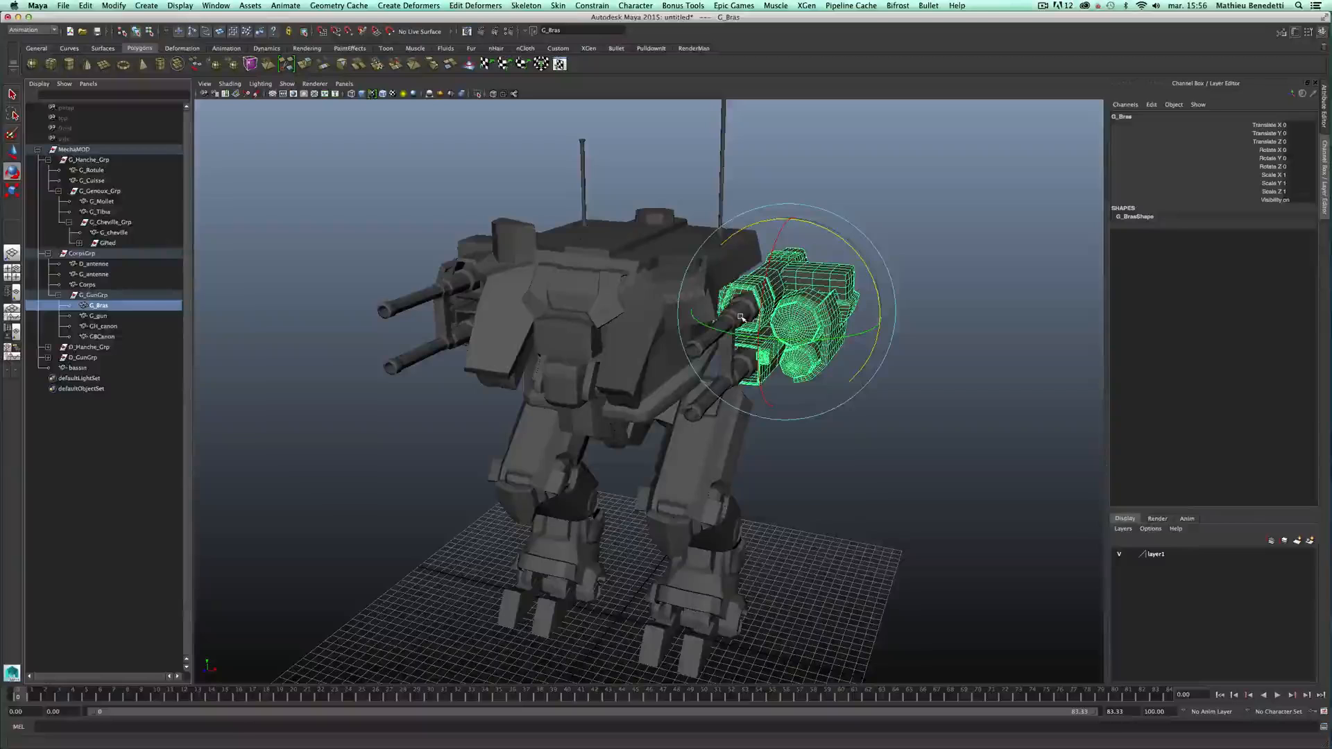
# - Select G_GunGrp and test the gun arm's rotation about its shoulder pivot, undoing the rotations
pyautogui.click(93, 295)
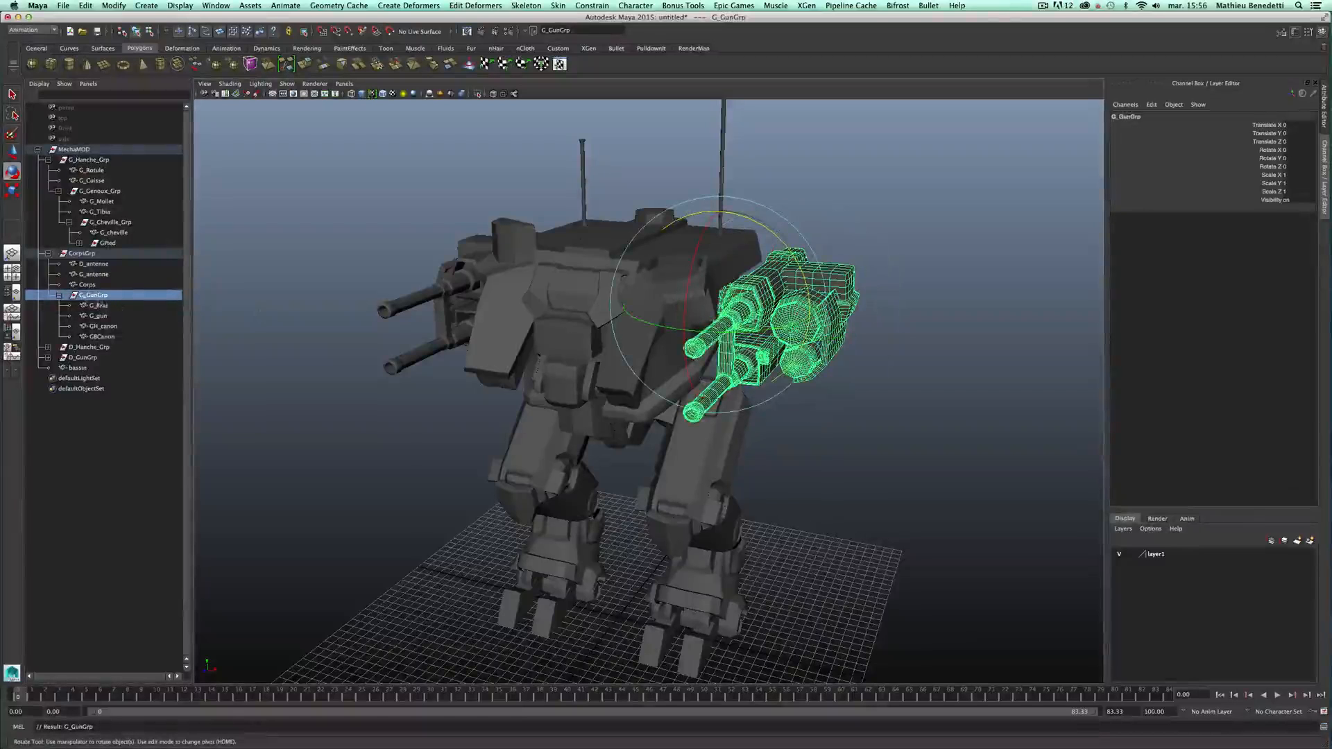
pyautogui.keyDown('alt'); pyautogui.moveTo(804, 406); pyautogui.dragTo(777, 322); pyautogui.keyUp('alt')
pyautogui.moveTo(696, 209); pyautogui.dragTo(717, 205)
pyautogui.press('z')
pyautogui.press('z')
pyautogui.press('z')
pyautogui.press('z')
pyautogui.press('z')
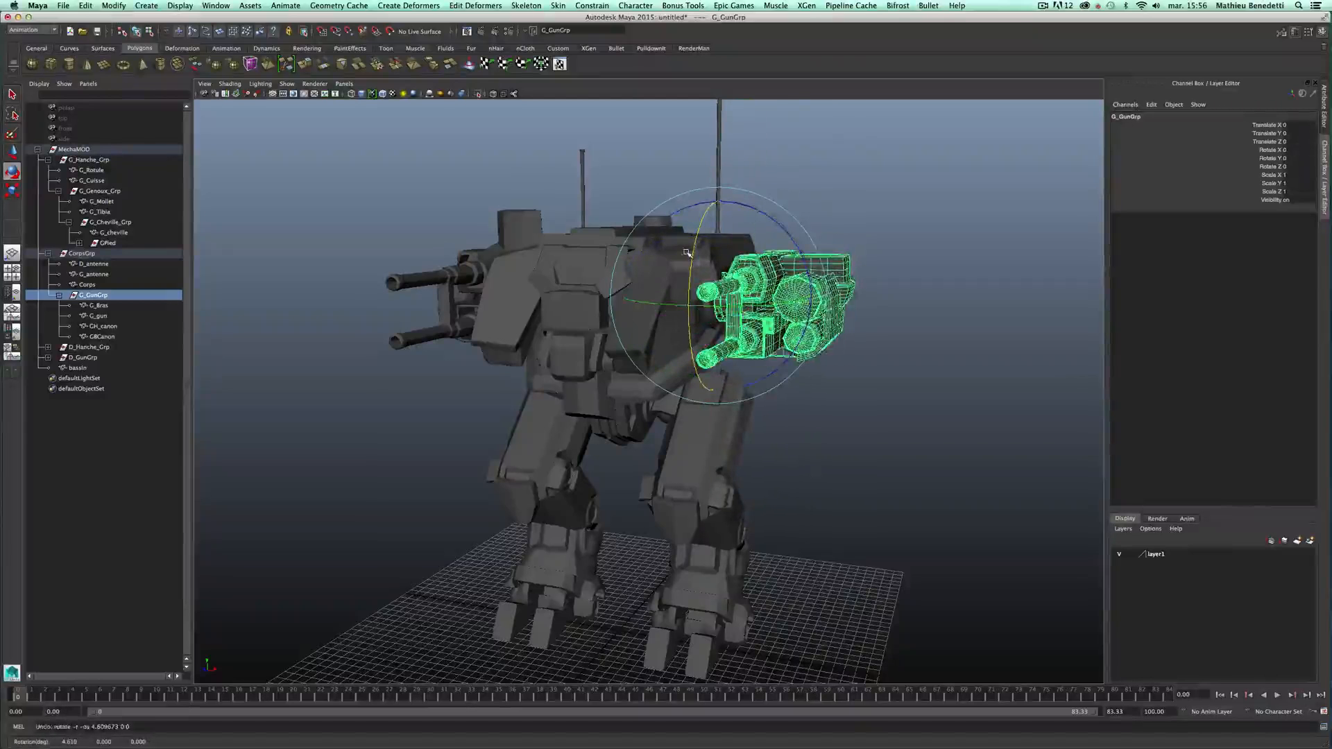
# - Select D_GunGrp, MechaMOD, the bassin mesh and CorpsGrp in turn to examine how the upper body is grouped
pyautogui.keyDown('alt'); pyautogui.moveTo(360, 368); pyautogui.dragTo(611, 208); pyautogui.keyUp('alt')
pyautogui.click(457, 254)
pyautogui.press('z')
pyautogui.keyDown('alt'); pyautogui.moveTo(865, 361); pyautogui.dragTo(645, 413); pyautogui.keyUp('alt')
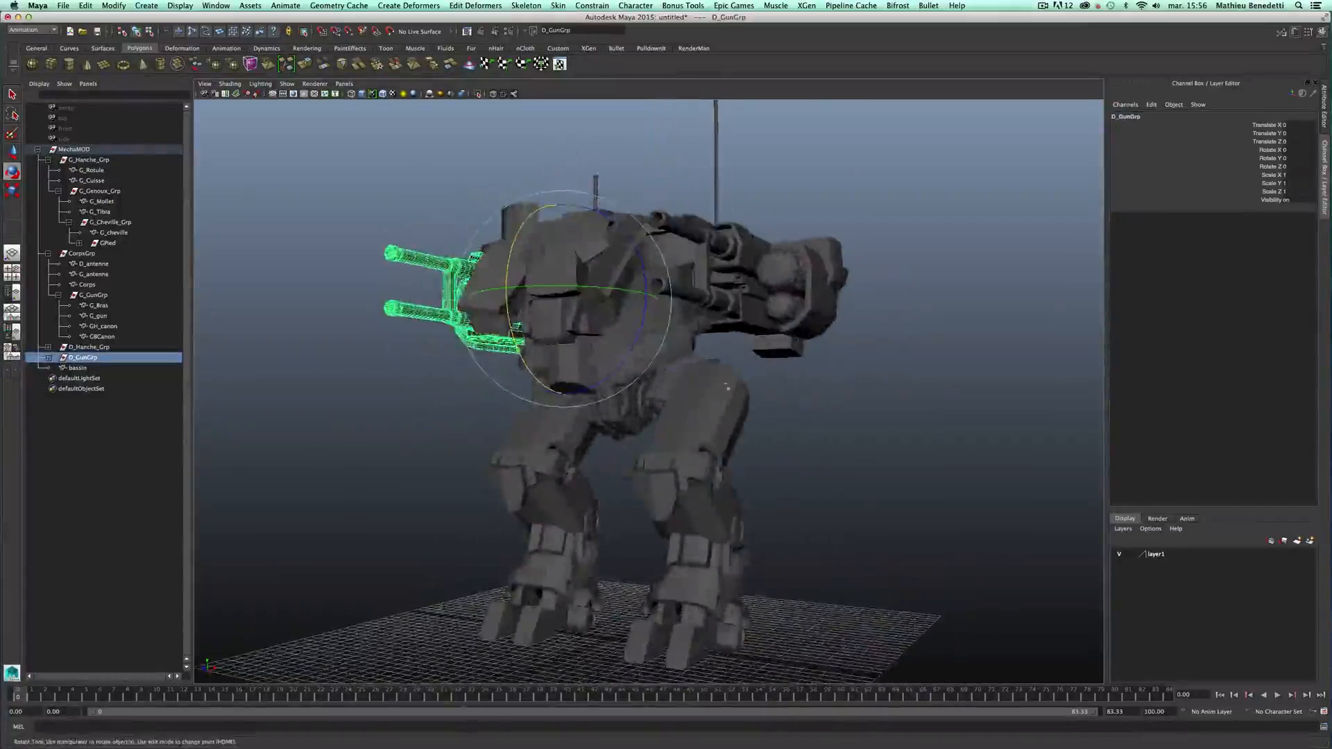
pyautogui.click(629, 419)
pyautogui.press('Up')
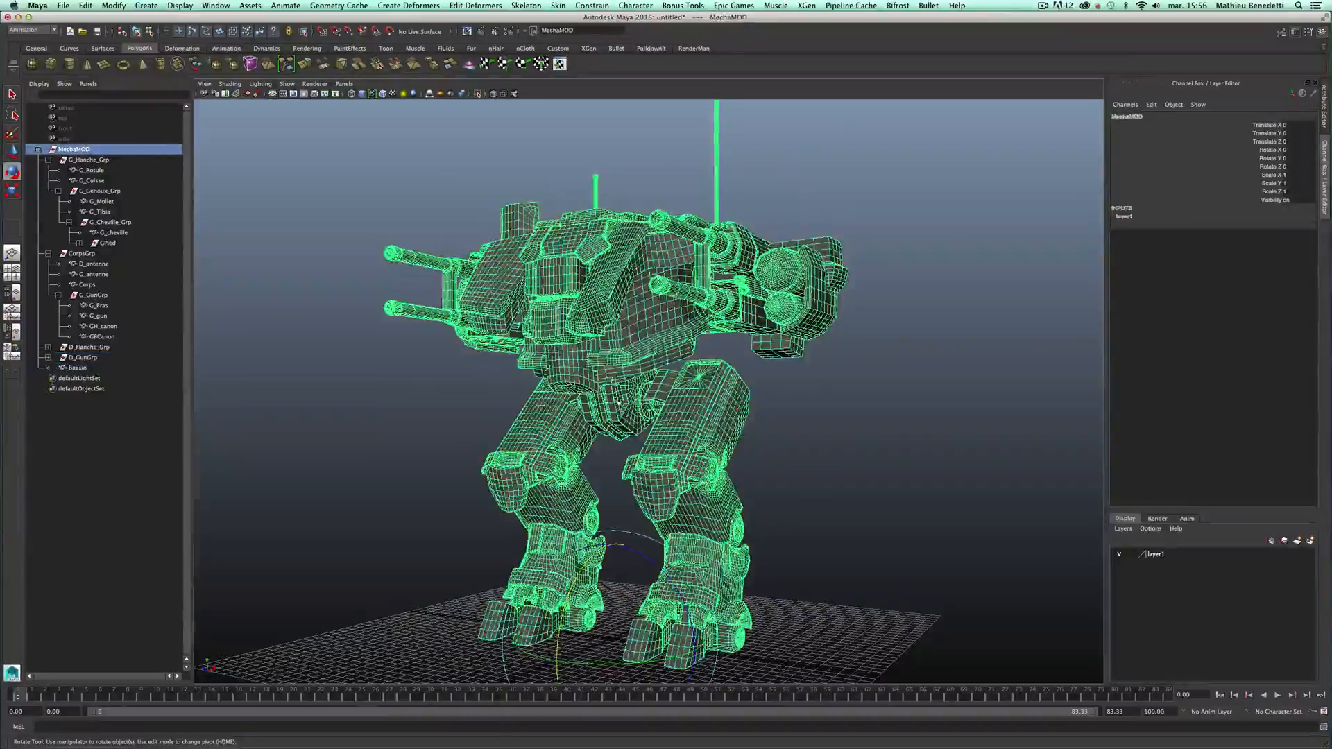
pyautogui.click(619, 403)
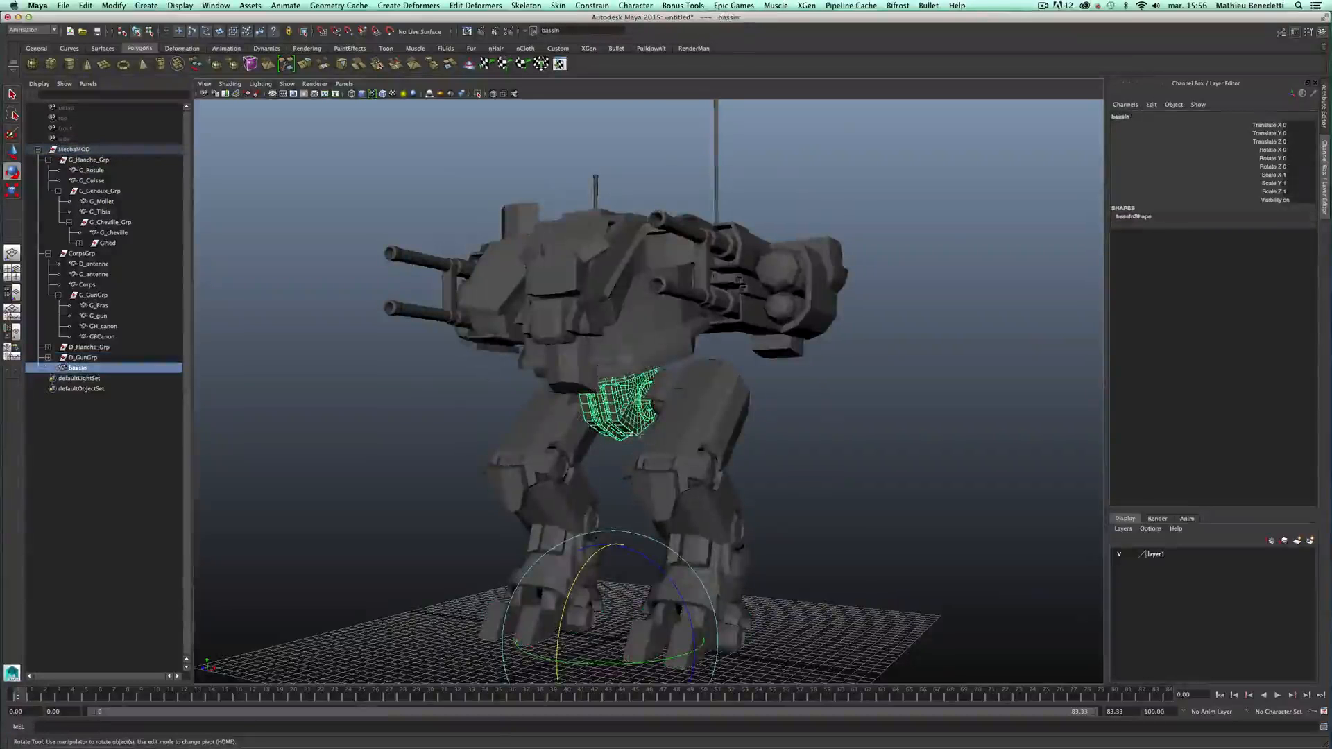
pyautogui.click(81, 254)
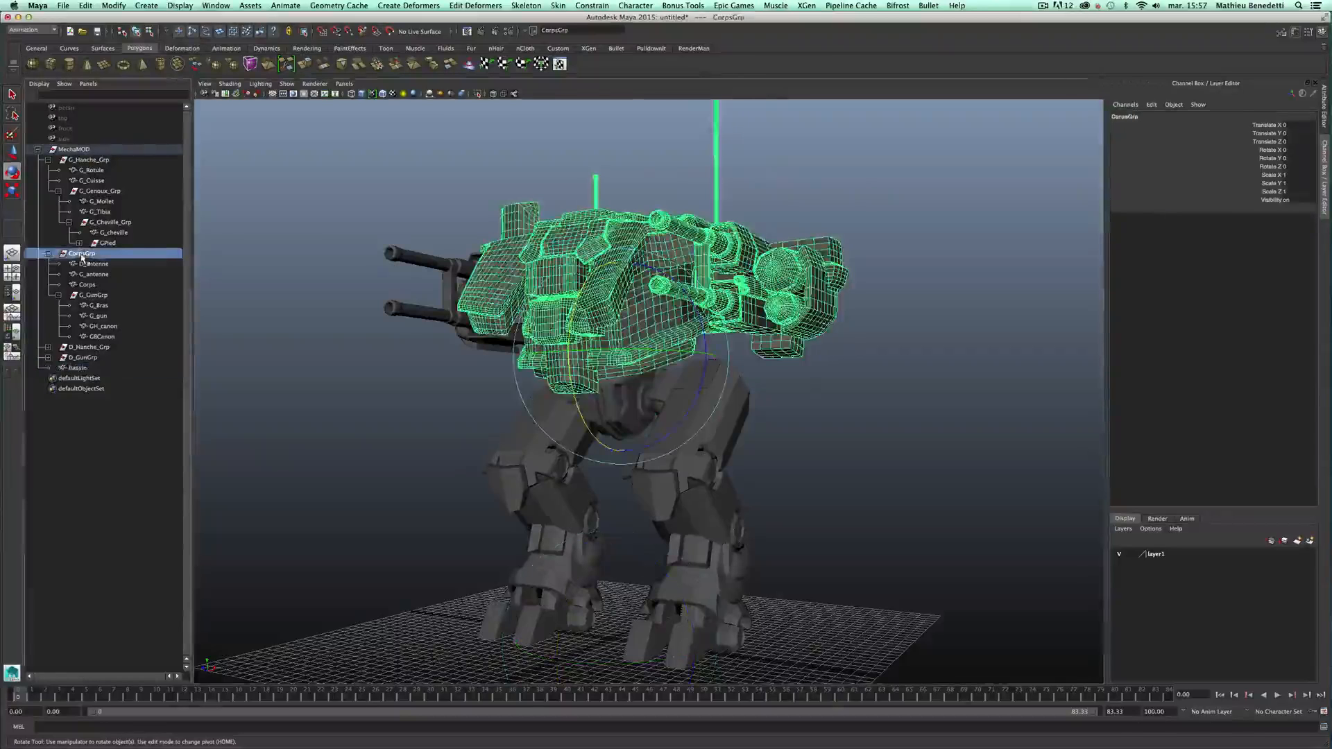
# - Select the G_Bras mesh, go up to its parent G_GunGrp and try rotating the group, undoing the rotation
pyautogui.keyDown('alt'); pyautogui.moveTo(486, 360); pyautogui.dragTo(687, 416); pyautogui.keyUp('alt')
pyautogui.click(768, 290)
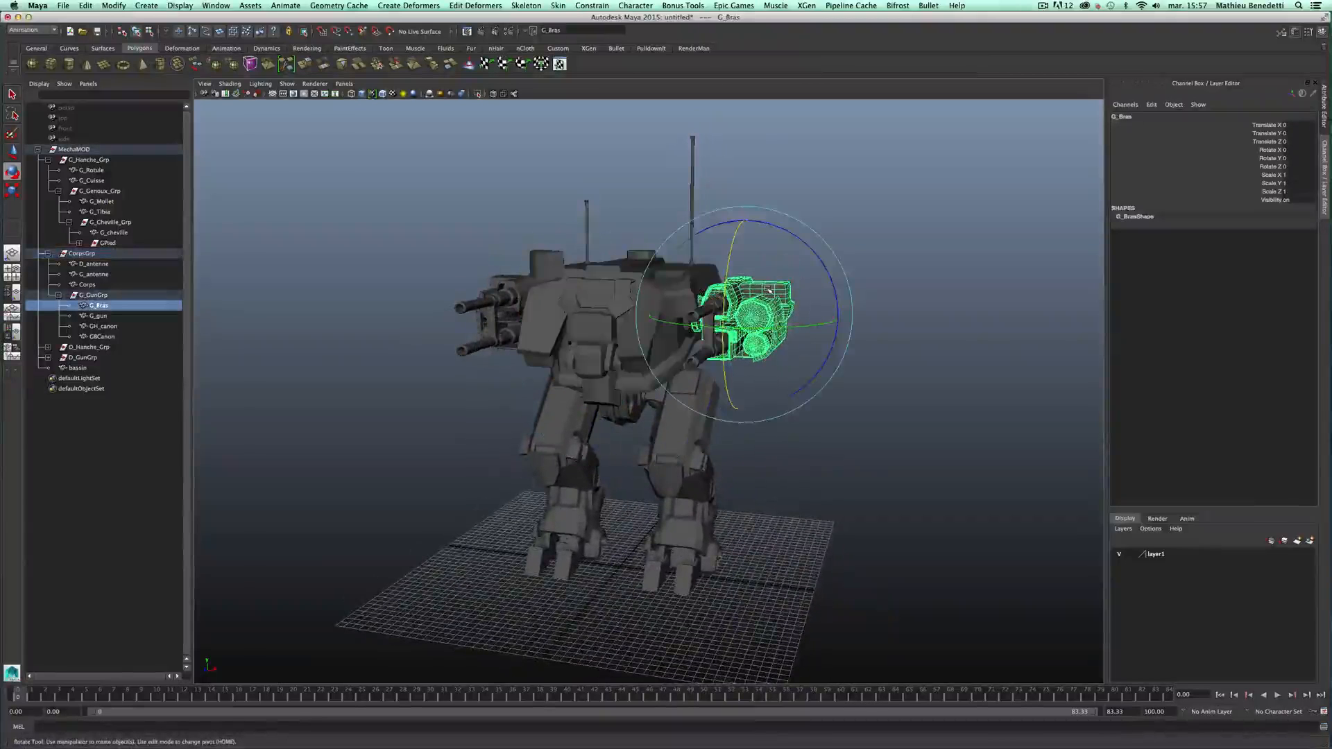
pyautogui.press('Up')
pyautogui.keyDown('alt'); pyautogui.moveTo(697, 230); pyautogui.dragTo(664, 296); pyautogui.keyUp('alt')
pyautogui.hotkey('ctrl', 'z')
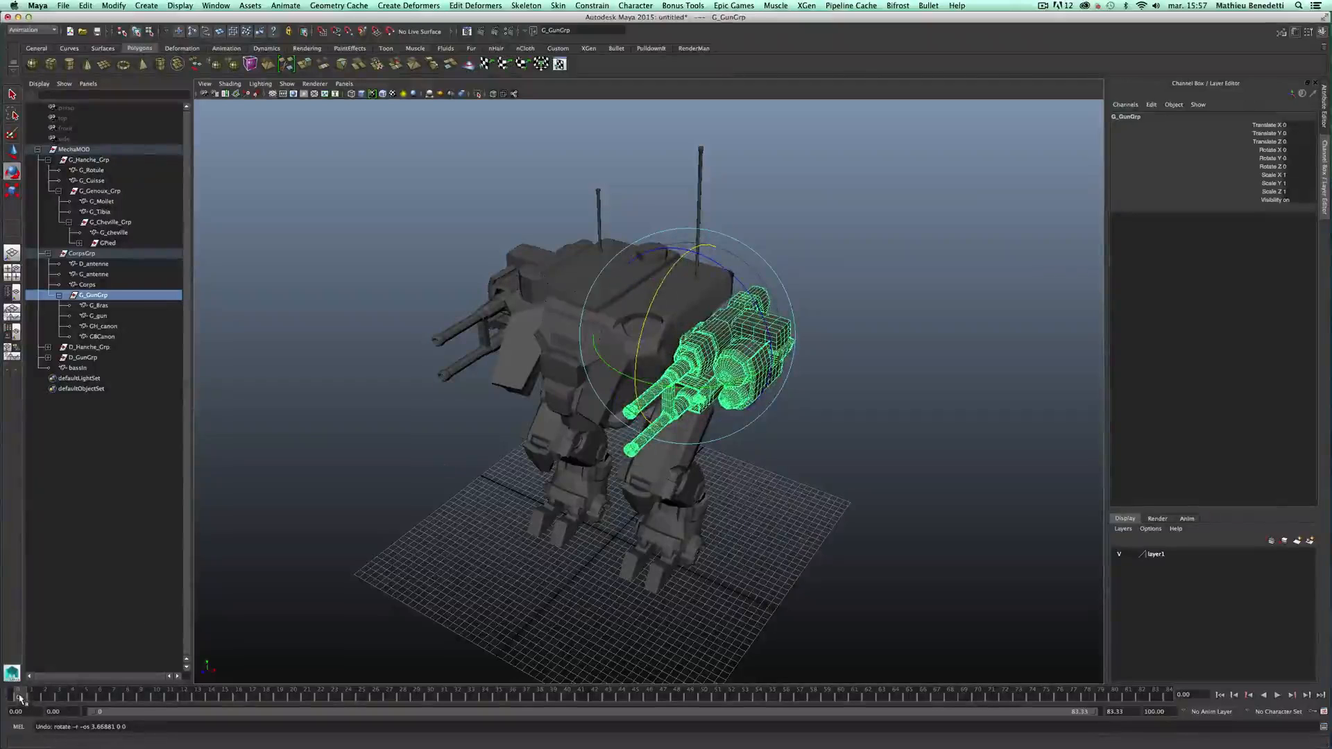
# - Key G_GunGrp at frame 0, rotate it for a second key around frame 20, and play back the test animation
pyautogui.press('s')
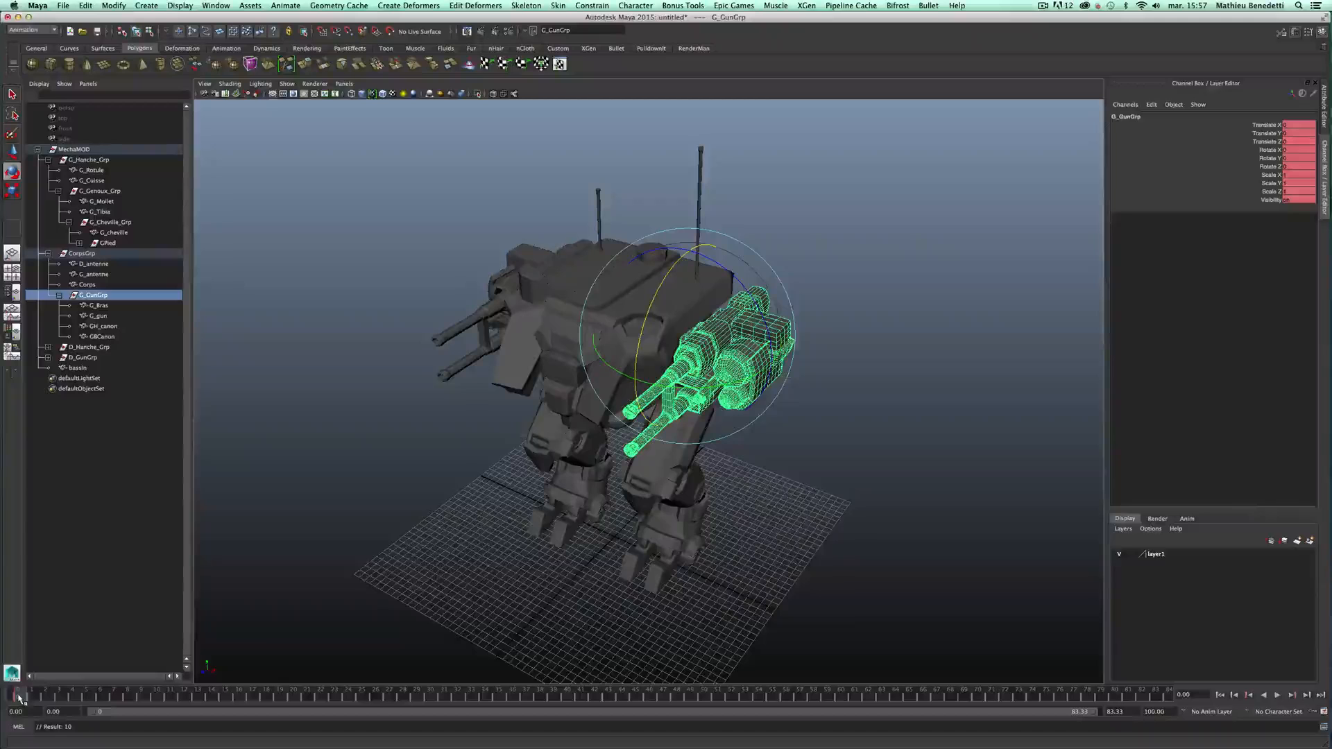
pyautogui.hotkey('alt', 'v')
pyautogui.hotkey('alt', 'v')
pyautogui.moveTo(658, 297); pyautogui.dragTo(694, 263)
pyautogui.moveTo(294, 699); pyautogui.dragTo(15, 697)
pyautogui.click(1277, 695)
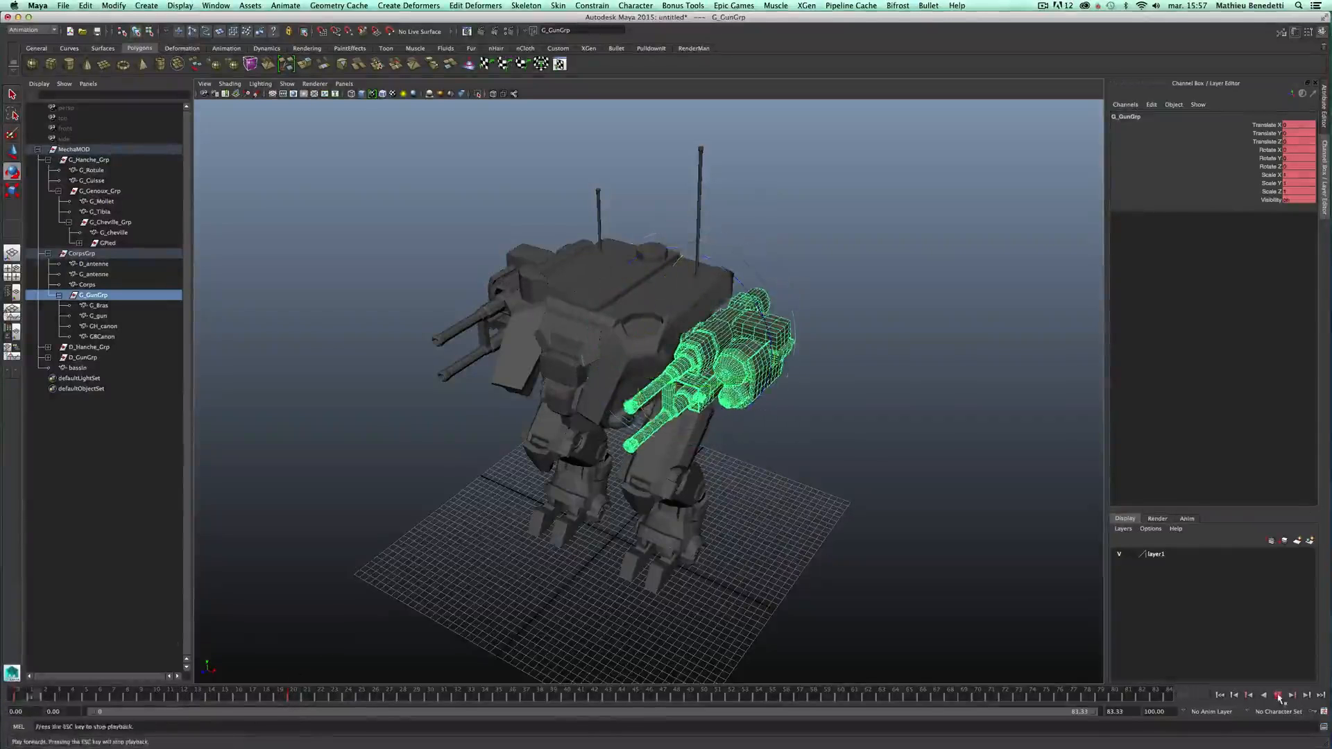
pyautogui.click(1277, 695)
# - Return to frame 0 and delete all the test keys of G_GunGrp from the time range
pyautogui.keyDown('alt'); pyautogui.moveTo(776, 445); pyautogui.dragTo(860, 430); pyautogui.keyUp('alt')
pyautogui.click(1220, 695)
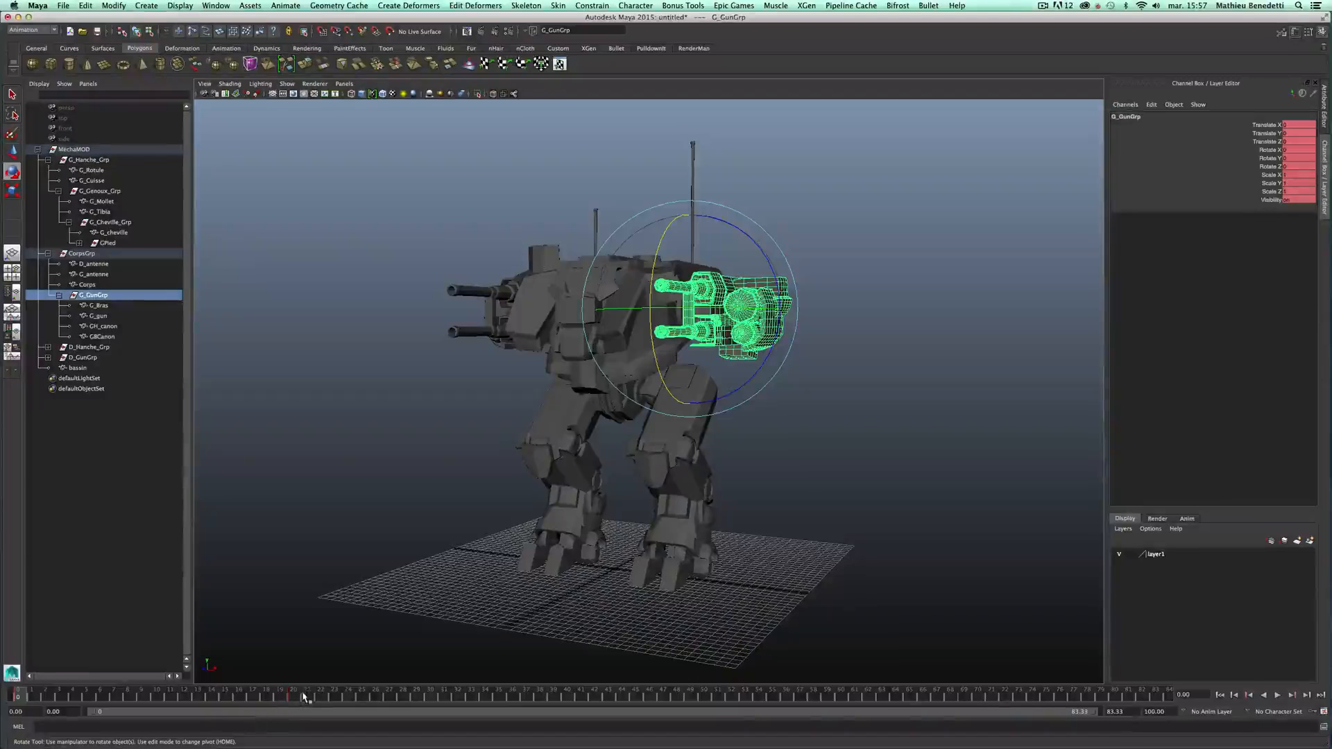
pyautogui.keyDown('shift'); pyautogui.moveTo(312, 695); pyautogui.dragTo(17, 695); pyautogui.keyUp('shift')
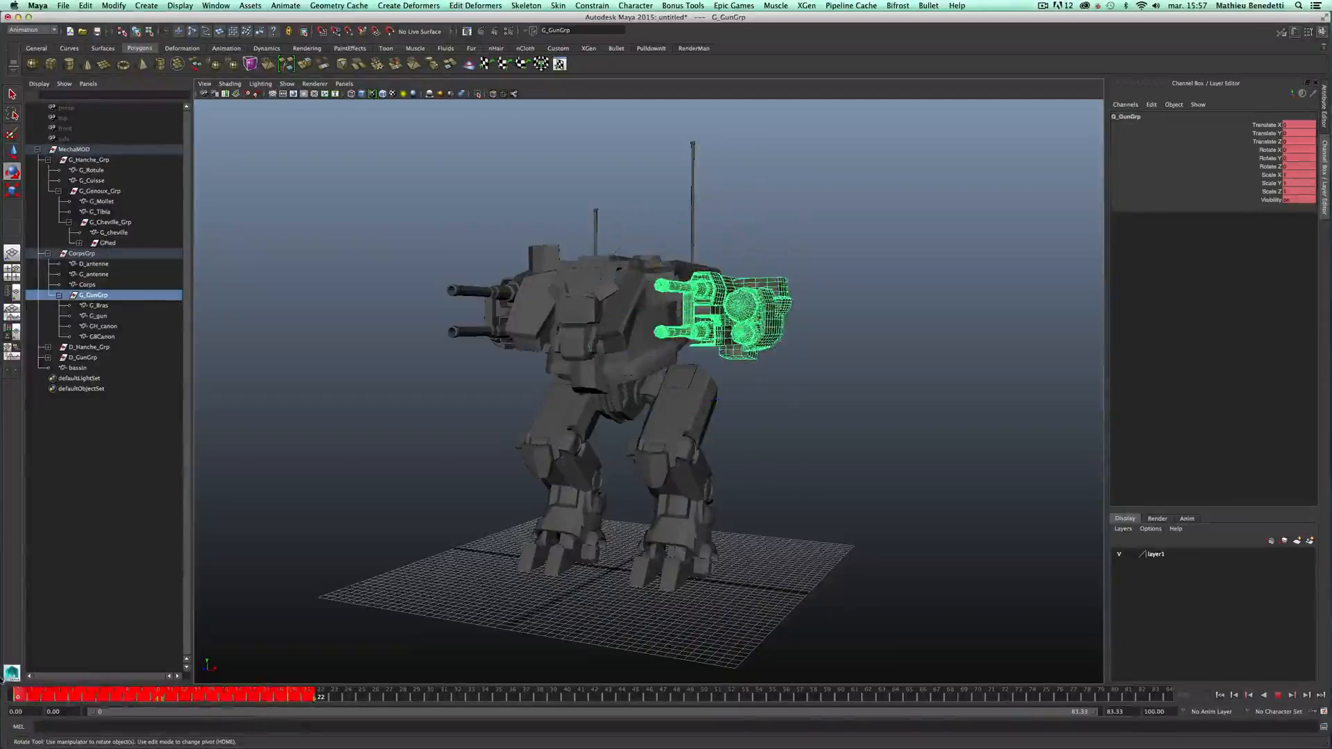
pyautogui.rightClick(240, 702)
pyautogui.click(286, 633)
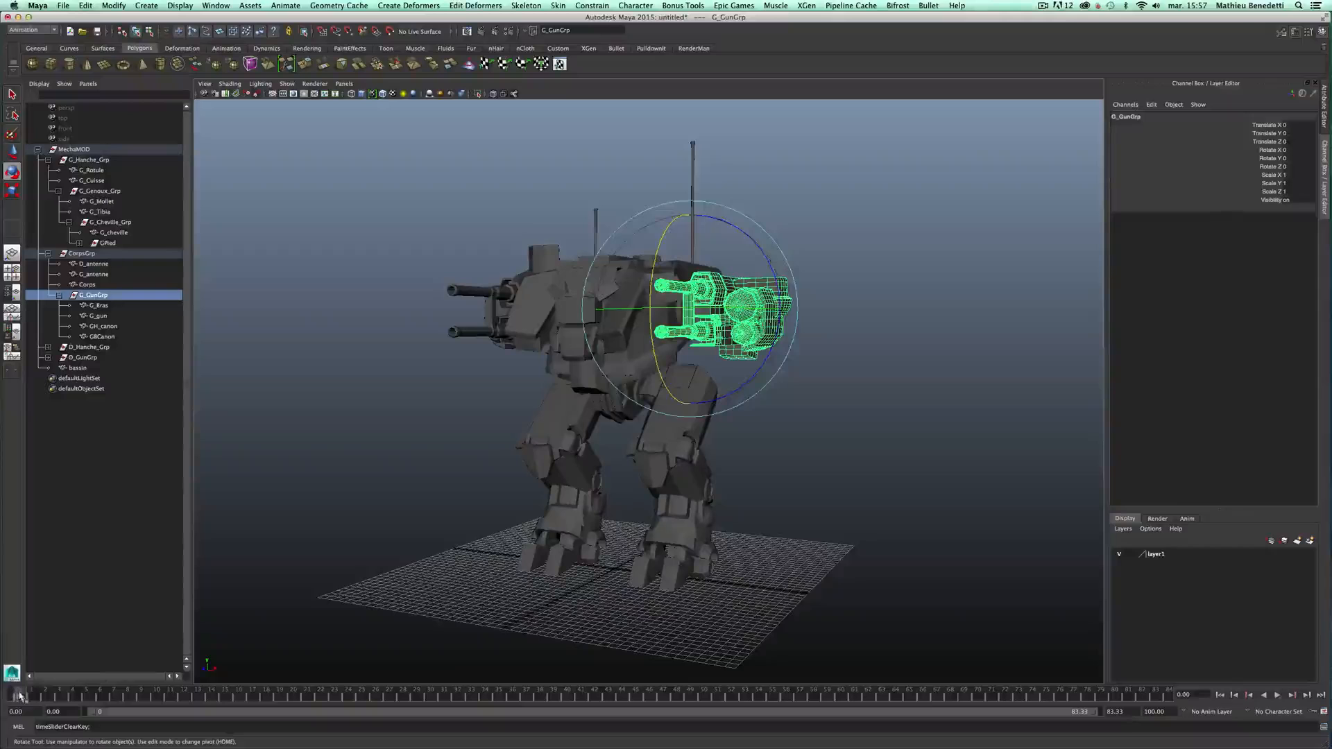
# - Highlight the Translate X to Scale Y channels and go through the nodes of G_Hanche_Grp and CorpsGrp to check their transform values
pyautogui.keyDown('alt'); pyautogui.moveTo(830, 364); pyautogui.dragTo(807, 386, button='middle'); pyautogui.keyUp('alt')
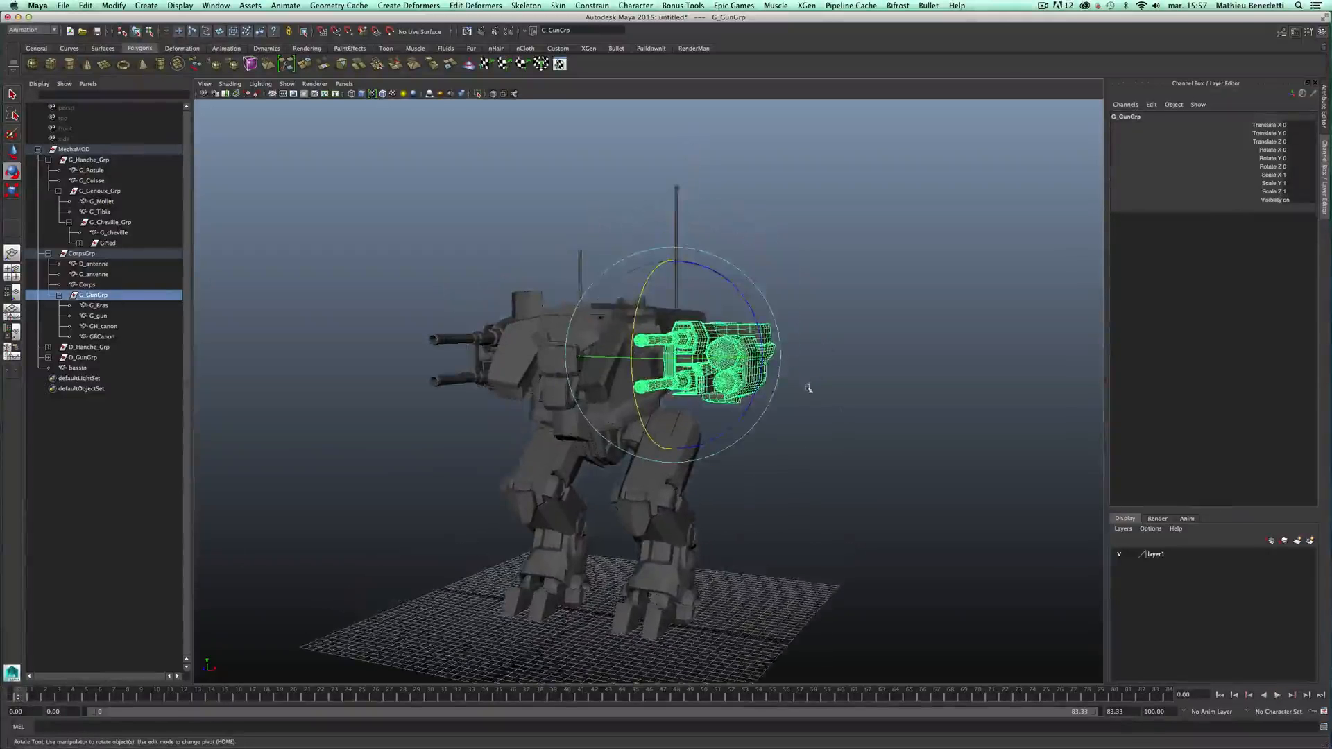
pyautogui.keyDown('alt'); pyautogui.moveTo(594, 378); pyautogui.dragTo(600, 432); pyautogui.keyUp('alt')
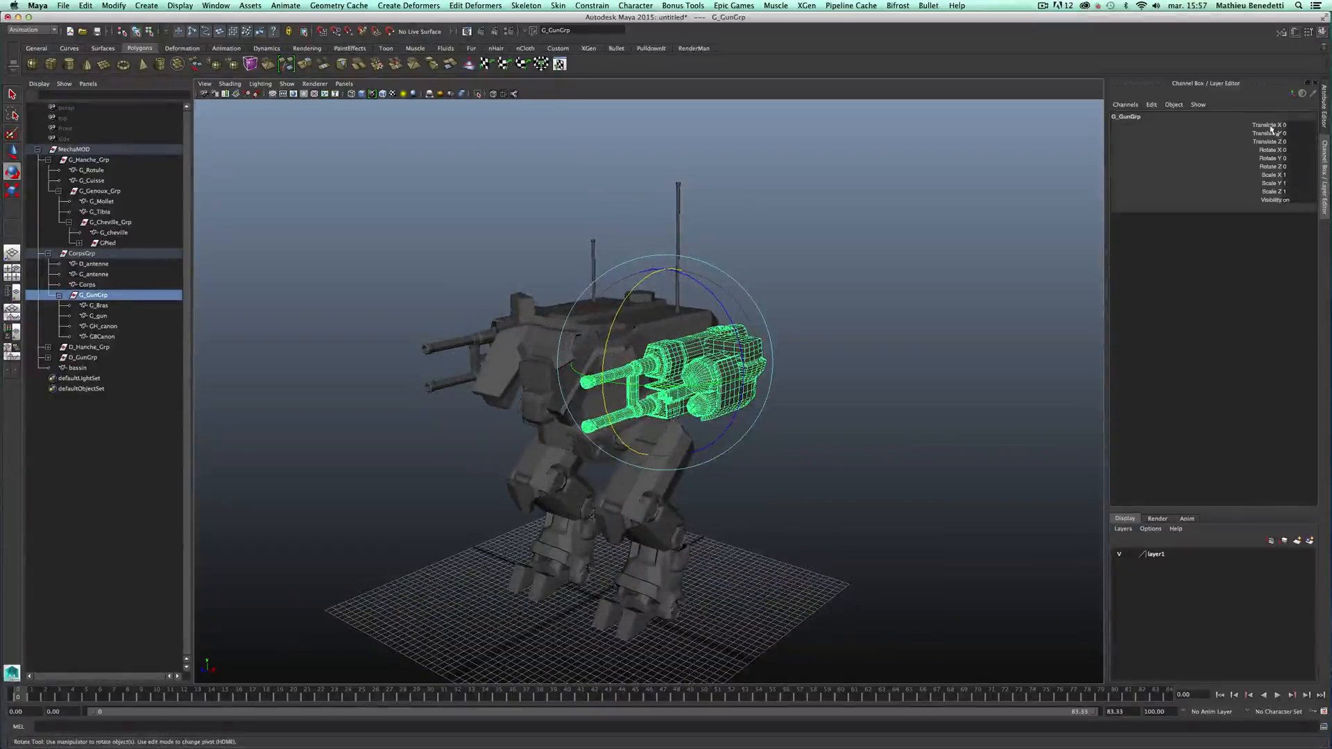
pyautogui.moveTo(1270, 126); pyautogui.dragTo(1273, 184)
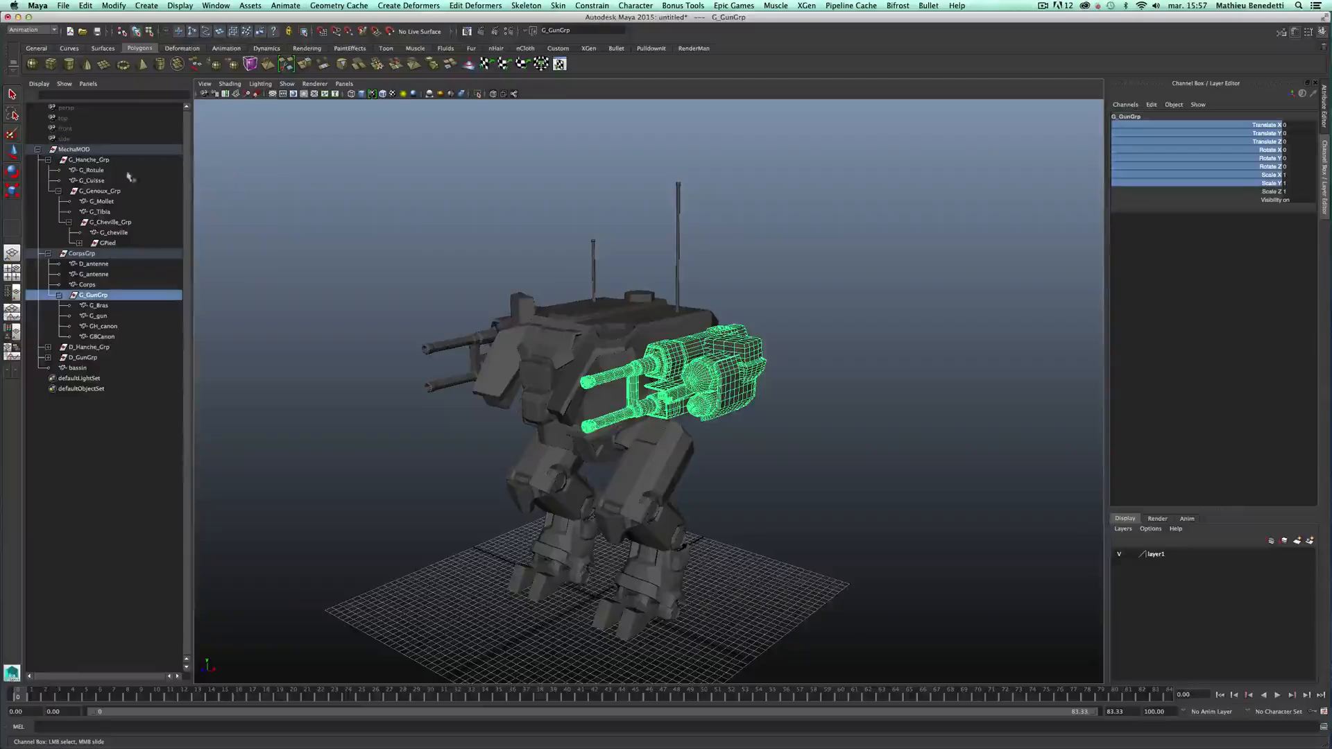
pyautogui.click(91, 170)
pyautogui.click(92, 180)
pyautogui.click(100, 201)
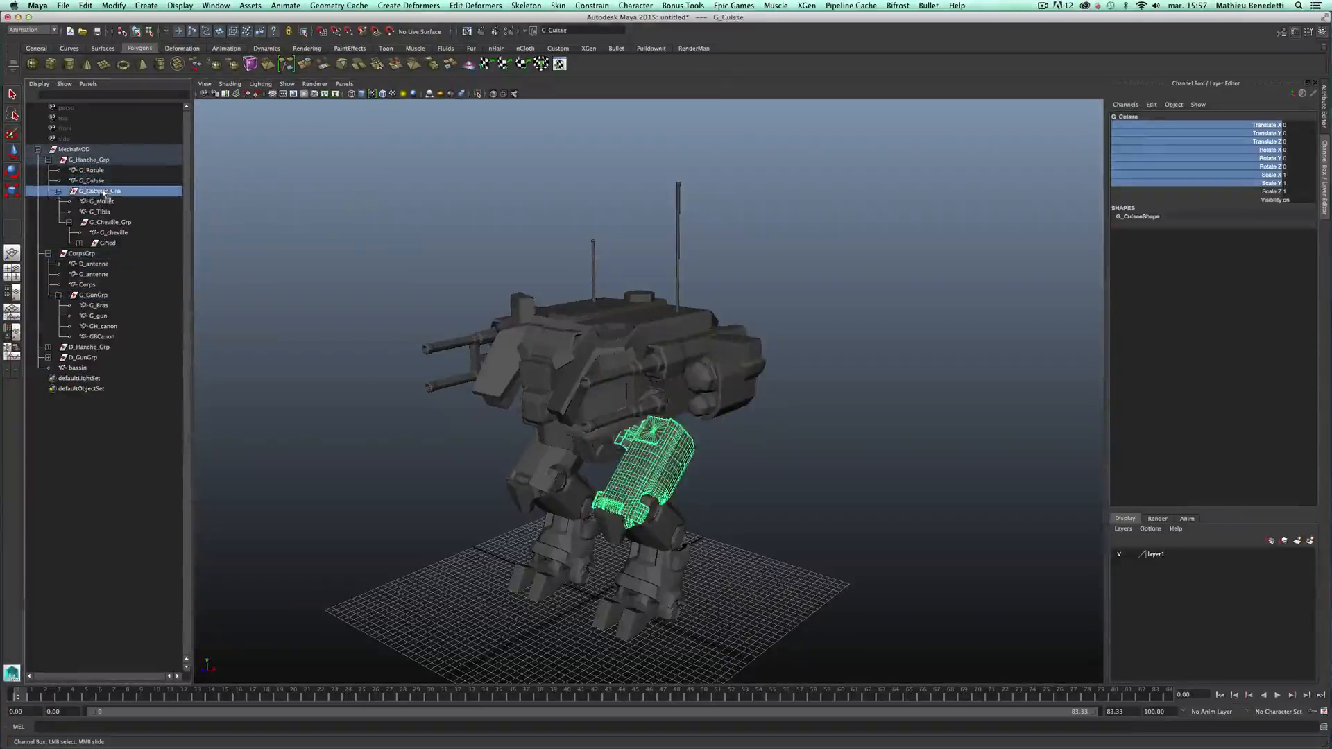
pyautogui.click(101, 212)
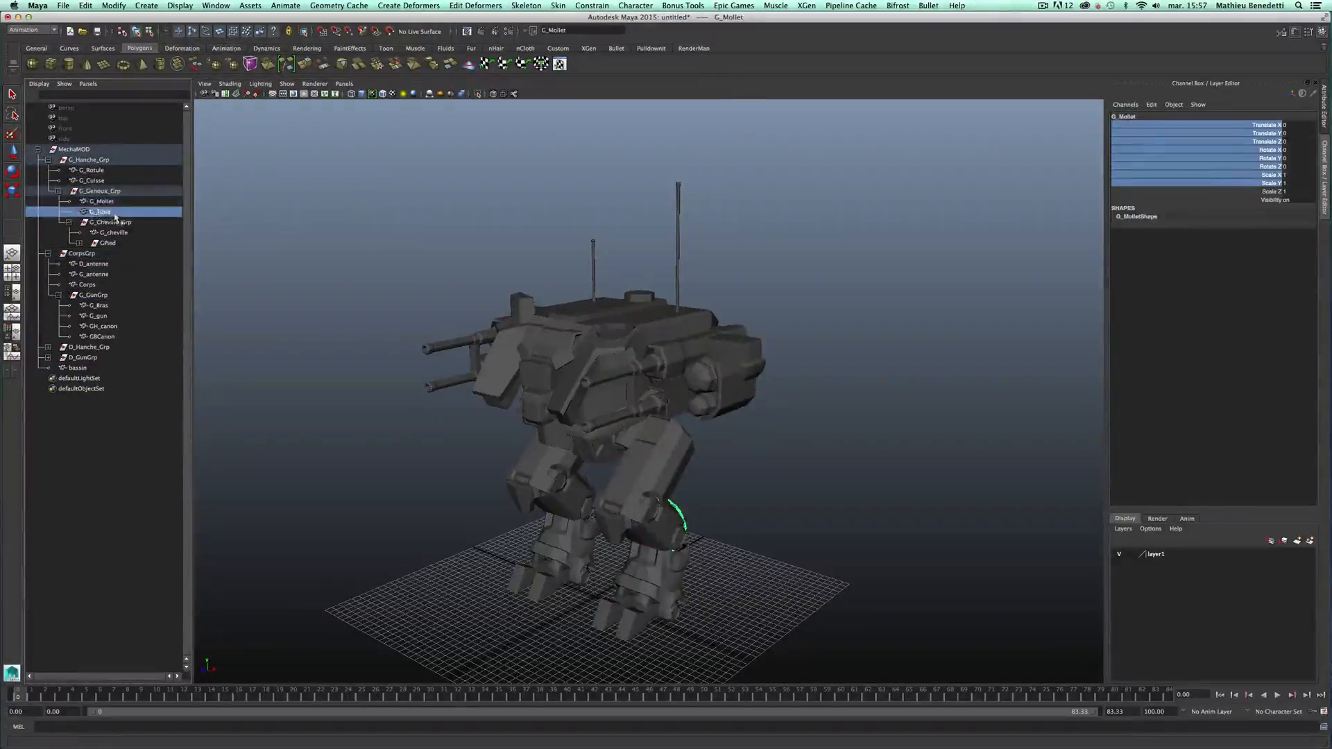
pyautogui.click(110, 222)
pyautogui.click(113, 233)
pyautogui.click(108, 243)
pyautogui.click(82, 254)
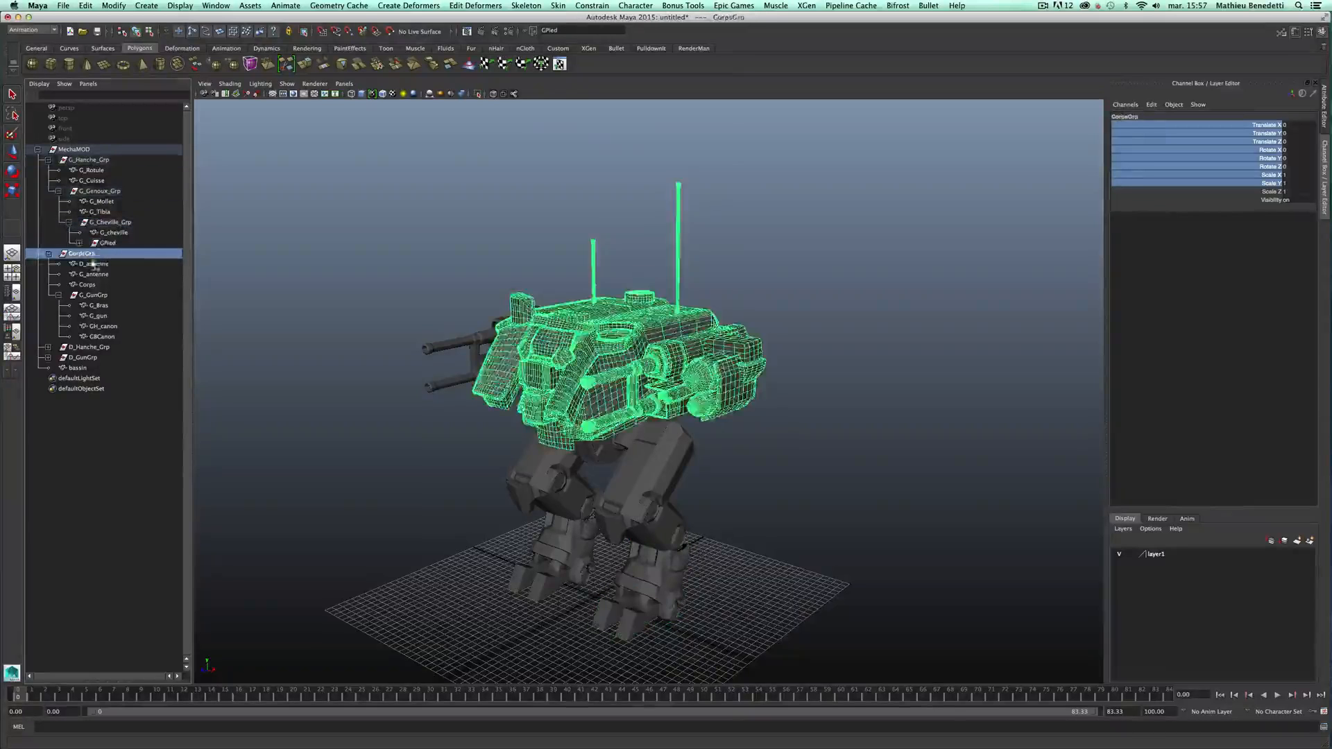
pyautogui.click(94, 265)
pyautogui.click(92, 274)
# - Select G_Bras, go up to G_GunGrp and test the arm's rotation about the X axis, undoing it
pyautogui.keyDown('alt'); pyautogui.moveTo(611, 388); pyautogui.dragTo(652, 389); pyautogui.keyUp('alt')
pyautogui.keyDown('alt'); pyautogui.moveTo(652, 390); pyautogui.dragTo(763, 374, button='right'); pyautogui.keyUp('alt')
pyautogui.keyDown('alt'); pyautogui.moveTo(735, 354); pyautogui.dragTo(652, 392); pyautogui.keyUp('alt')
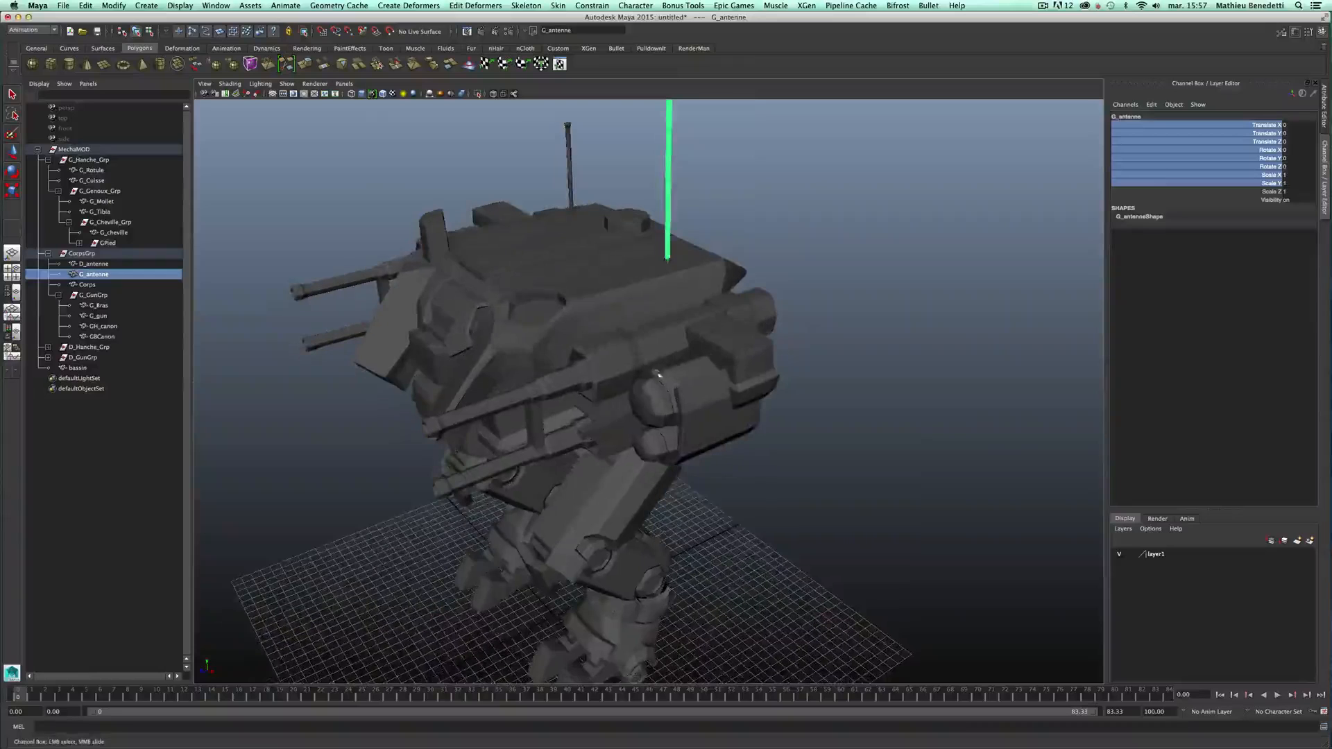
pyautogui.click(657, 344)
pyautogui.keyDown('alt'); pyautogui.moveTo(657, 344); pyautogui.dragTo(582, 385, button='right'); pyautogui.keyUp('alt')
pyautogui.keyDown('alt'); pyautogui.moveTo(582, 385); pyautogui.dragTo(691, 392); pyautogui.keyUp('alt')
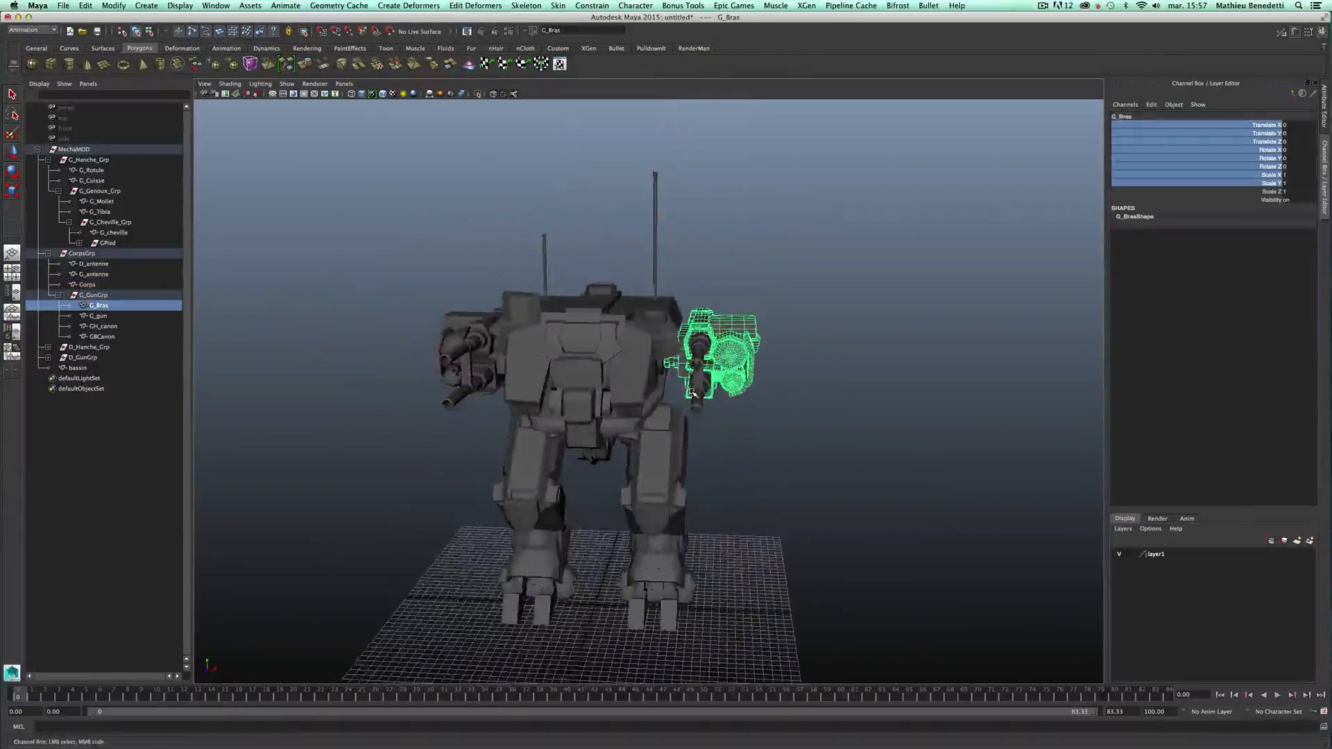
pyautogui.press('Up')
pyautogui.press('e')
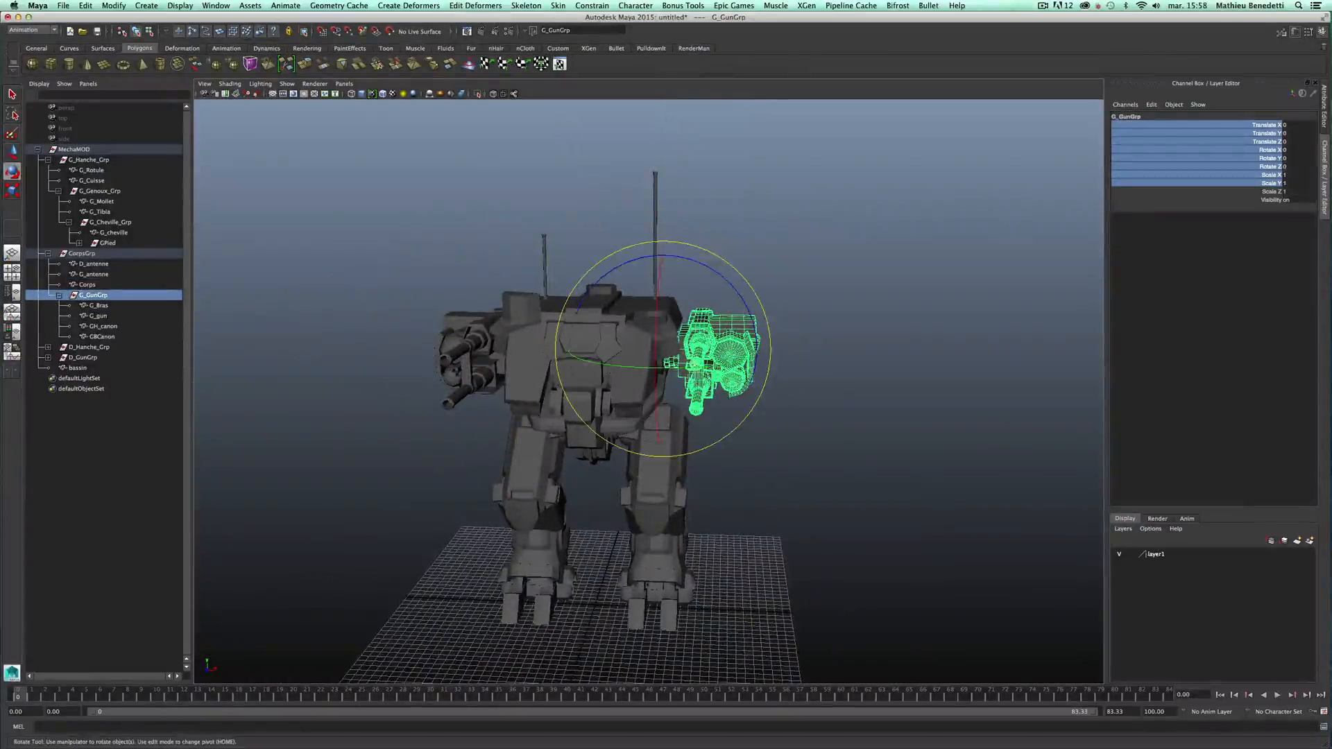
pyautogui.moveTo(658, 314); pyautogui.dragTo(666, 369)
pyautogui.press('z')
pyautogui.keyDown('alt'); pyautogui.moveTo(736, 536); pyautogui.dragTo(601, 463); pyautogui.keyUp('alt')
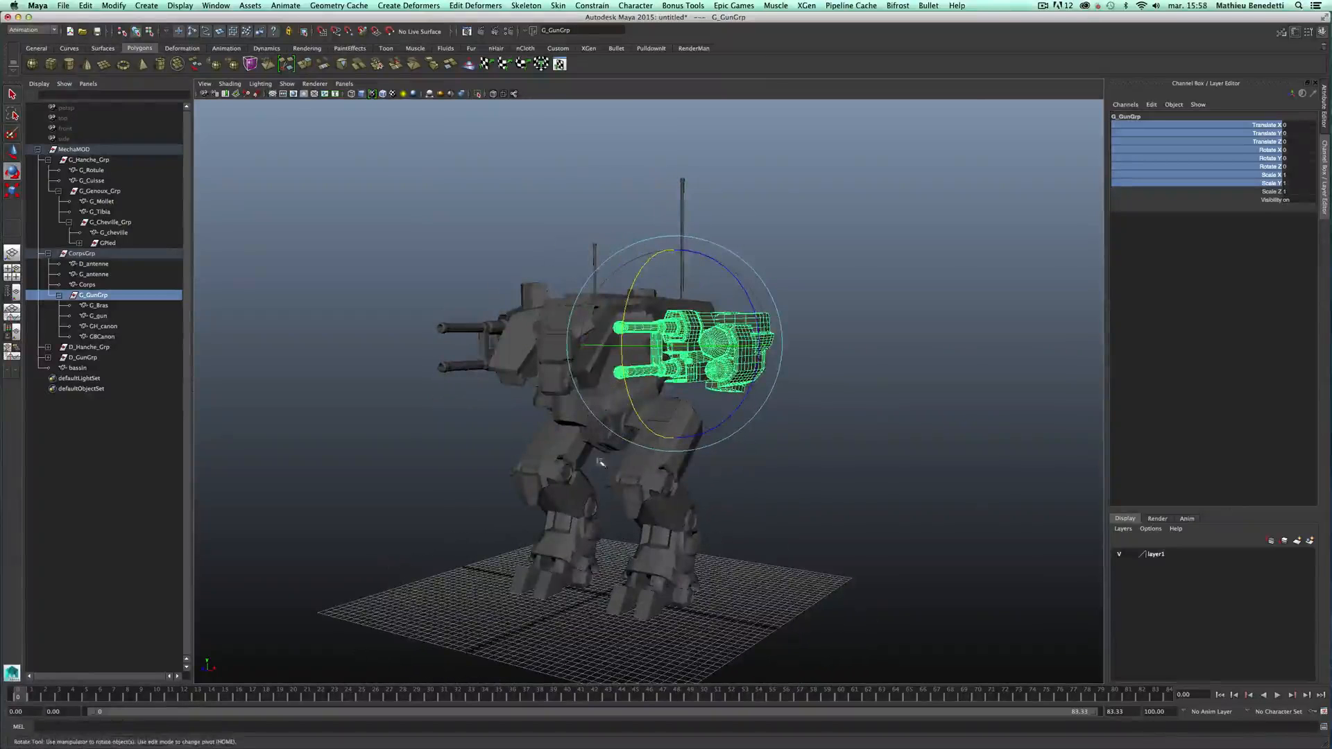
# - Check what belongs to CorpsGrp, and parent D_GunGrp under CorpsGrp alongside G_GunGrp
pyautogui.click(533, 334)
pyautogui.press('Up')
pyautogui.keyDown('alt'); pyautogui.moveTo(741, 520); pyautogui.dragTo(708, 522); pyautogui.keyUp('alt')
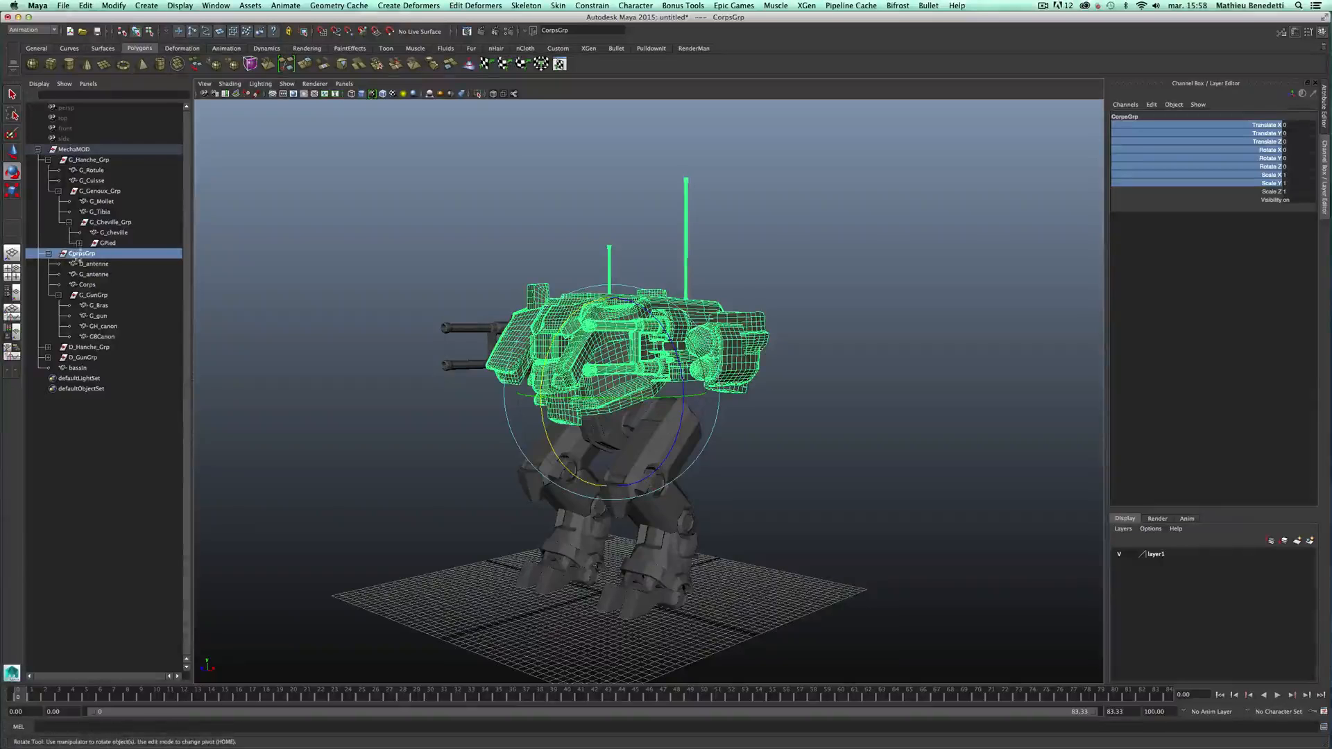
pyautogui.keyDown('alt'); pyautogui.moveTo(600, 463); pyautogui.dragTo(500, 422); pyautogui.keyUp('alt')
pyautogui.click(419, 296)
pyautogui.keyDown('alt'); pyautogui.moveTo(499, 422); pyautogui.dragTo(444, 416, button='right'); pyautogui.keyUp('alt')
pyautogui.keyDown('alt'); pyautogui.moveTo(444, 417); pyautogui.dragTo(388, 430); pyautogui.keyUp('alt')
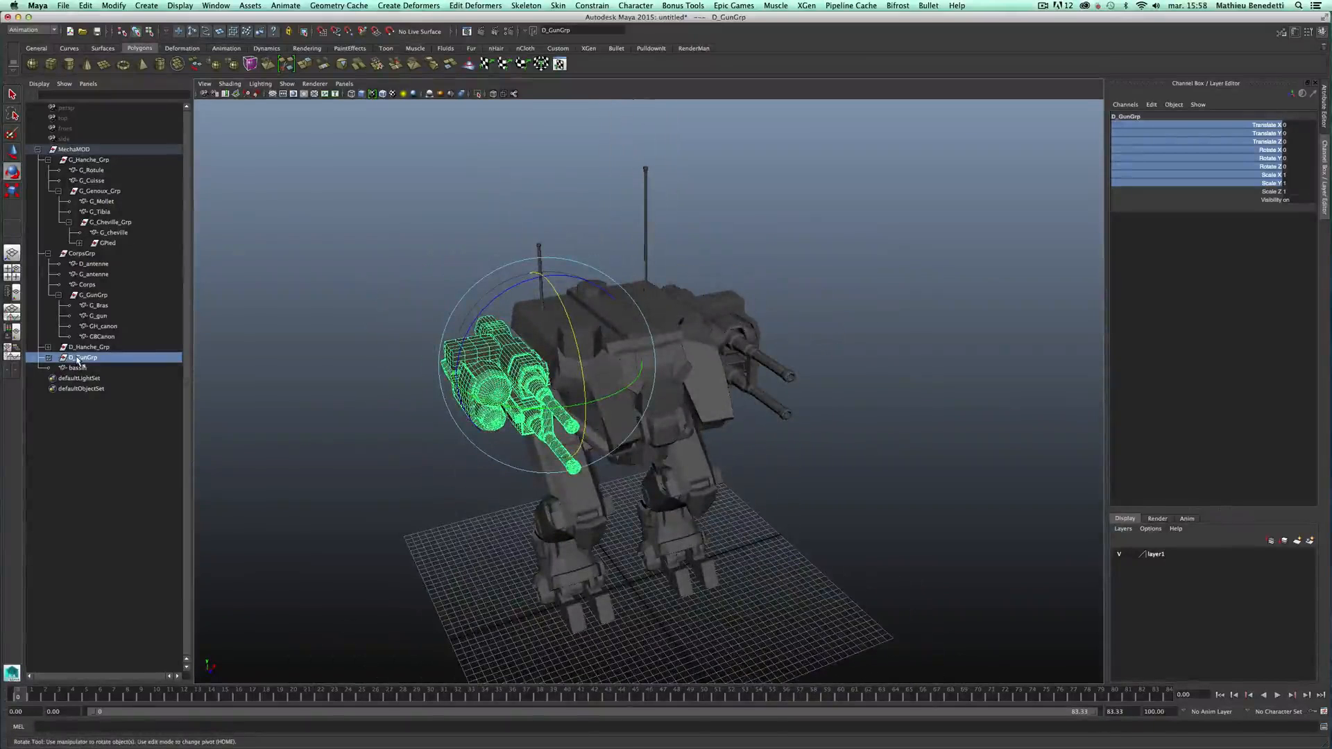
pyautogui.moveTo(78, 360); pyautogui.dragTo(84, 256, button='middle')
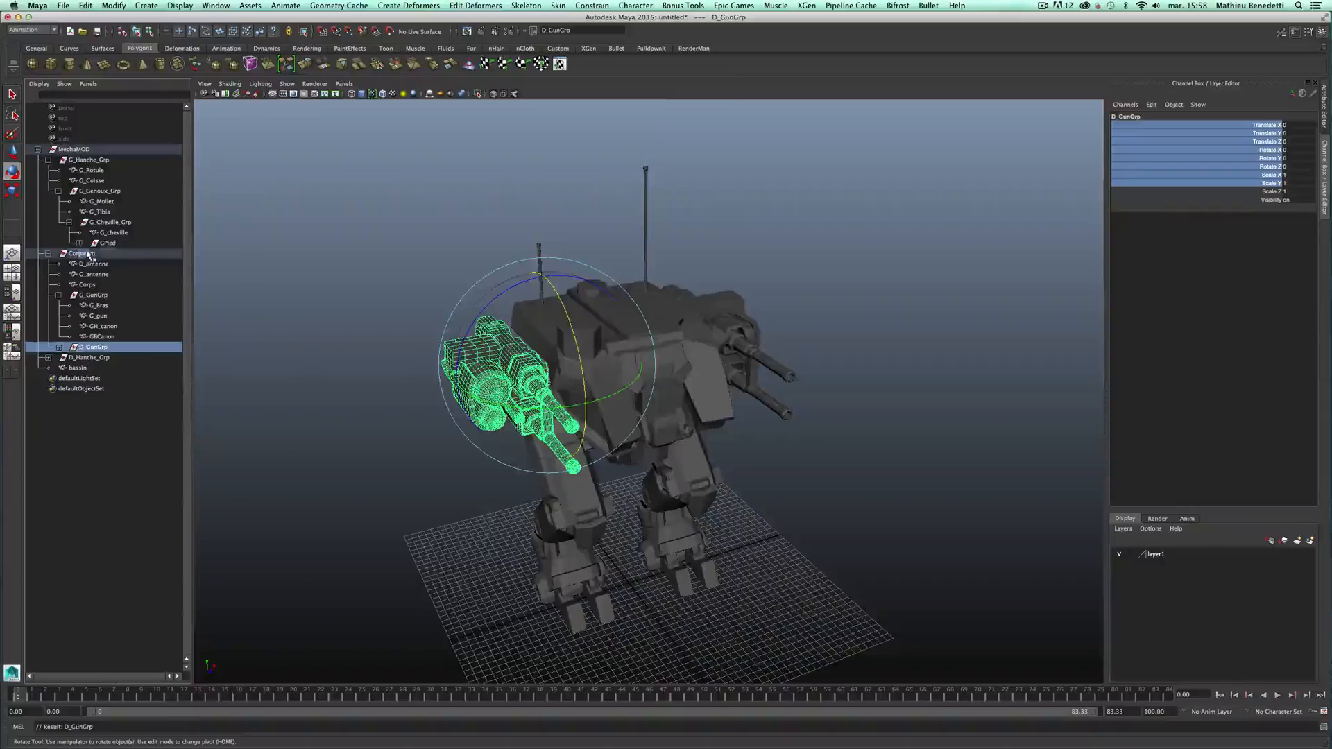
# - Select CorpsGrp and look through the side camera, framing its rotation pivot near the pelvis for examination
pyautogui.click(80, 254)
pyautogui.keyDown('alt'); pyautogui.moveTo(624, 437); pyautogui.dragTo(545, 417); pyautogui.keyUp('alt')
pyautogui.keyDown('alt'); pyautogui.moveTo(660, 409); pyautogui.dragTo(618, 477); pyautogui.keyUp('alt')
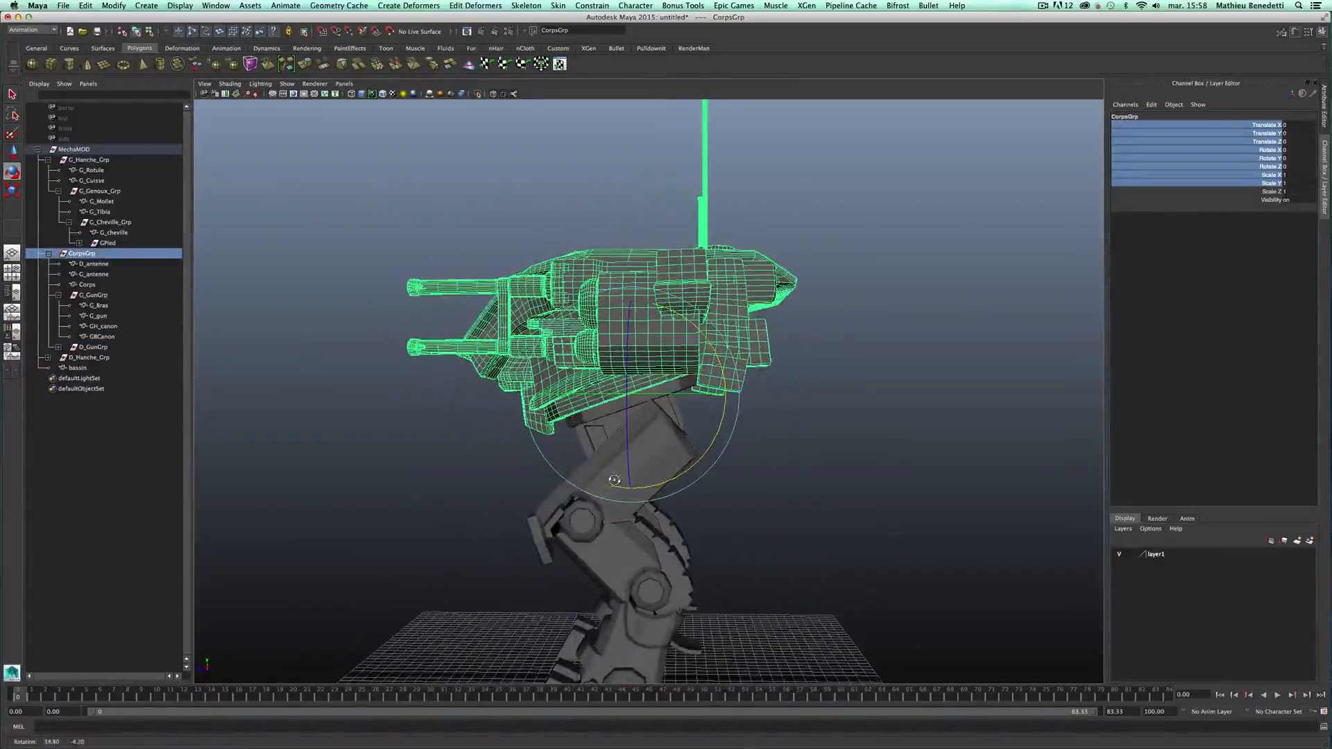
pyautogui.moveTo(63, 138); pyautogui.dragTo(574, 249, button='middle')
pyautogui.press('e')
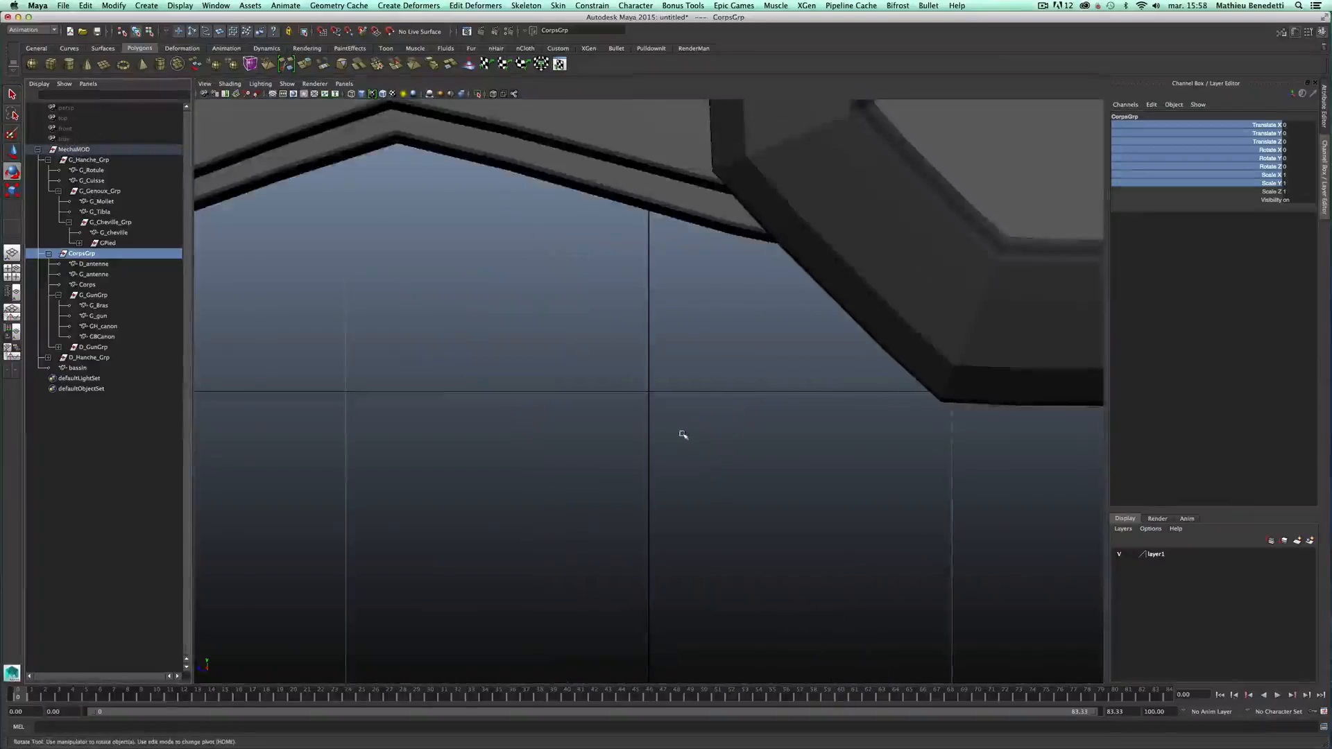
pyautogui.scroll(-10, 680, 433)
pyautogui.keyDown('alt'); pyautogui.moveTo(678, 508); pyautogui.dragTo(703, 197, button='middle'); pyautogui.keyUp('alt')
pyautogui.scroll(3, 674, 389)
pyautogui.keyDown('alt'); pyautogui.moveTo(606, 332); pyautogui.dragTo(610, 359, button='middle'); pyautogui.keyUp('alt')
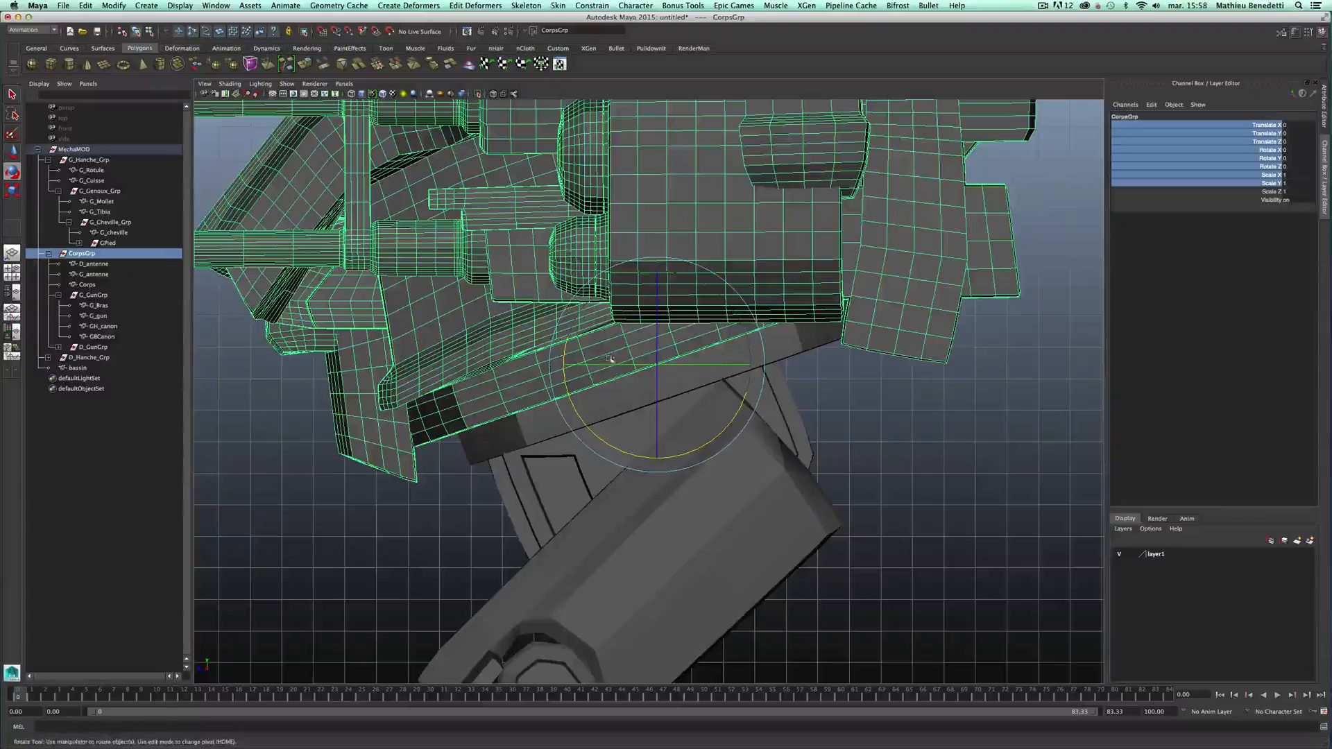
# - Set the Rotate tool's mode to Local and test rotating CorpsGrp about its Y axis, undoing the rotation
pyautogui.doubleClick(14, 168)
pyautogui.click(182, 123)
pyautogui.click(104, 123)
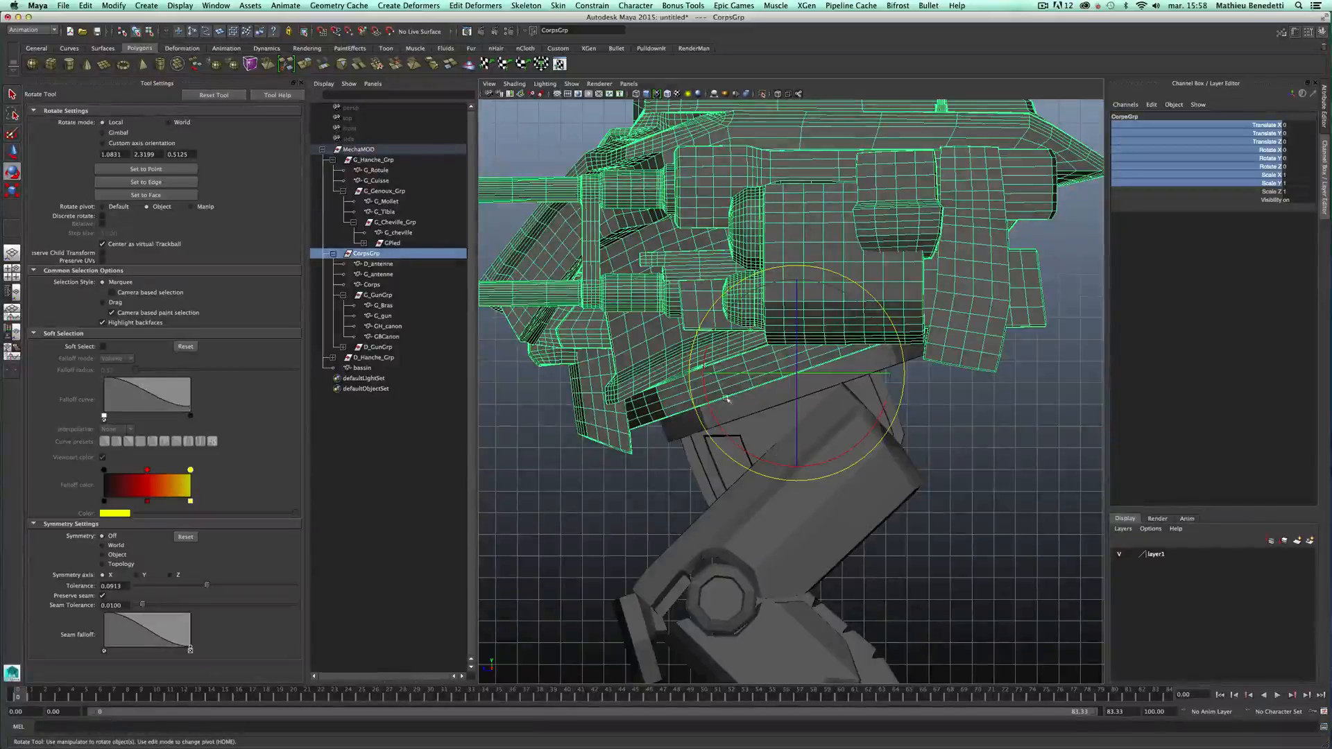
pyautogui.moveTo(802, 372)
pyautogui.mouseDown()
pyautogui.moveTo(858, 372)
pyautogui.moveTo(753, 375)
pyautogui.moveTo(790, 373)
pyautogui.mouseUp()
pyautogui.press('super+z')
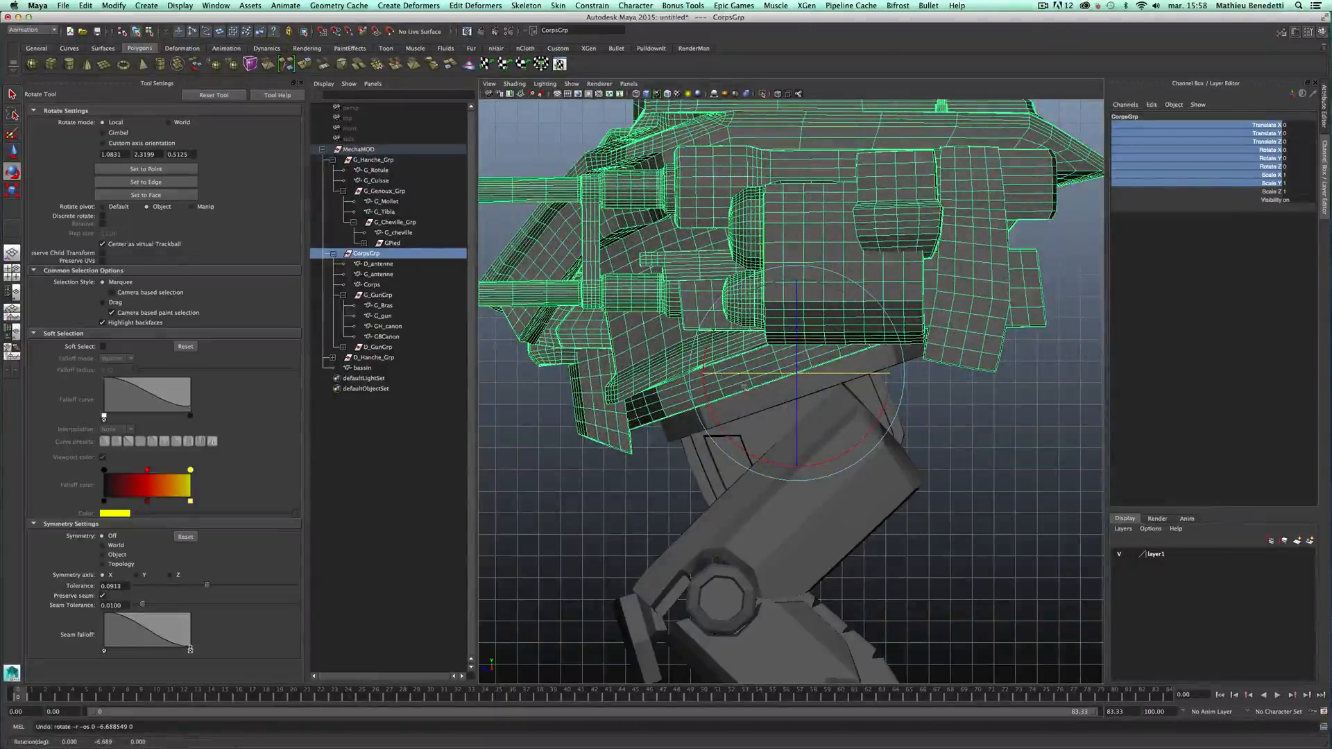
pyautogui.click(301, 83)
pyautogui.scroll(-2, 570, 393)
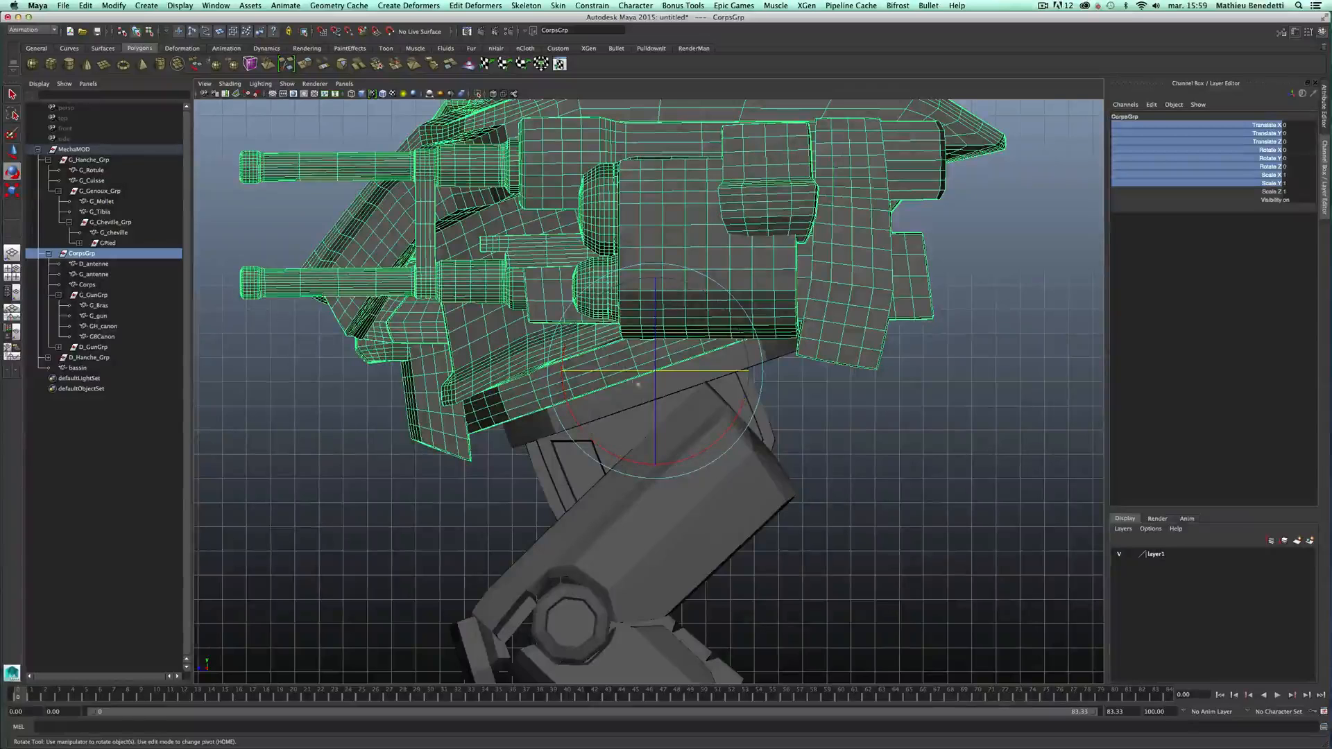
# - Look through the perspective camera and test turning CorpsGrp at the waist, undoing the rotation
pyautogui.moveTo(69, 111); pyautogui.dragTo(601, 274, button='middle')
pyautogui.keyDown('alt'); pyautogui.moveTo(723, 459); pyautogui.dragTo(603, 424); pyautogui.keyUp('alt')
pyautogui.moveTo(694, 394)
pyautogui.mouseDown()
pyautogui.moveTo(726, 397)
pyautogui.moveTo(671, 400)
pyautogui.mouseUp()
pyautogui.keyDown('alt'); pyautogui.moveTo(555, 430); pyautogui.dragTo(681, 461); pyautogui.keyUp('alt')
pyautogui.press('z')
# - Select G_Cuisse, go up to G_Hanche_Grp and swing the whole leg about X to test the hip
pyautogui.keyDown('alt'); pyautogui.moveTo(527, 471); pyautogui.dragTo(732, 529); pyautogui.keyUp('alt')
pyautogui.keyDown('alt'); pyautogui.moveTo(731, 529); pyautogui.dragTo(755, 476, button='middle'); pyautogui.keyUp('alt')
pyautogui.moveTo(756, 476)
pyautogui.keyDown('alt'); pyautogui.mouseDown()
pyautogui.moveTo(659, 480)
pyautogui.moveTo(745, 479)
pyautogui.mouseUp(); pyautogui.keyUp('alt')
pyautogui.keyDown('alt'); pyautogui.moveTo(744, 478); pyautogui.dragTo(803, 506, button='right'); pyautogui.keyUp('alt')
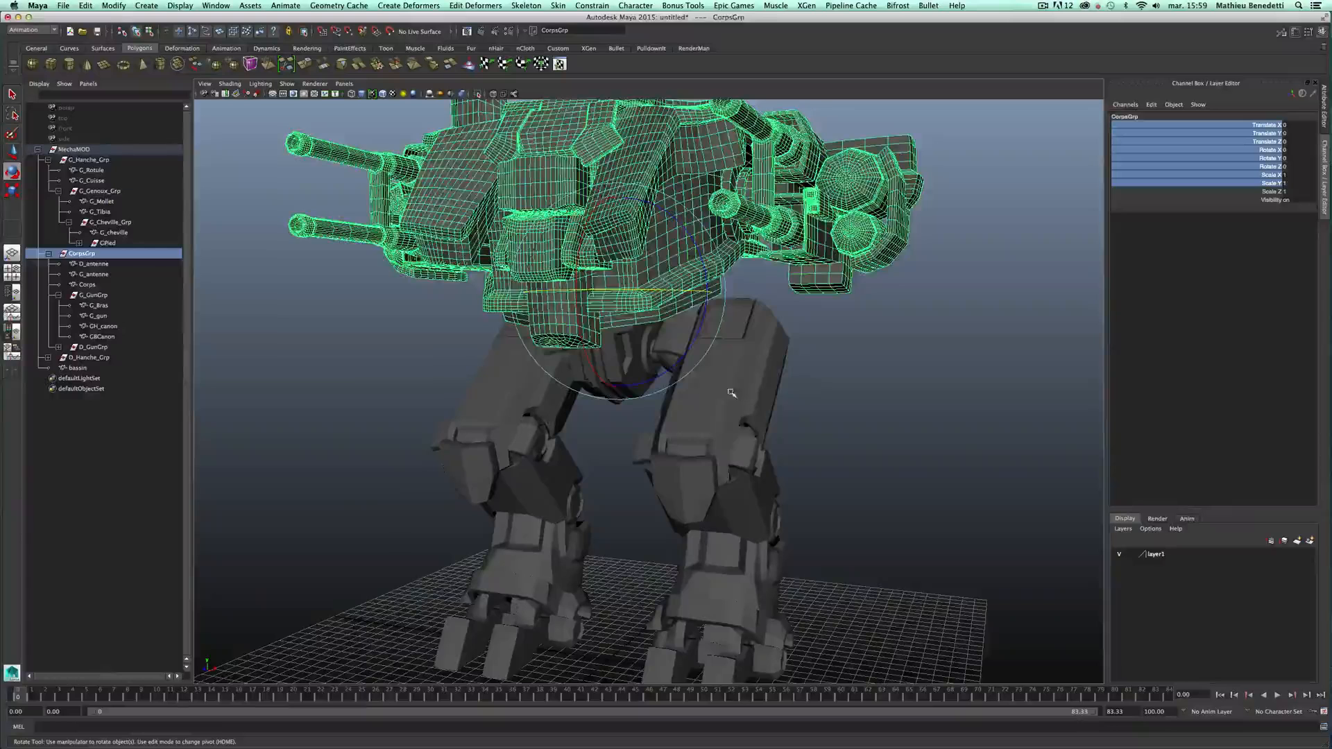
pyautogui.click(732, 395)
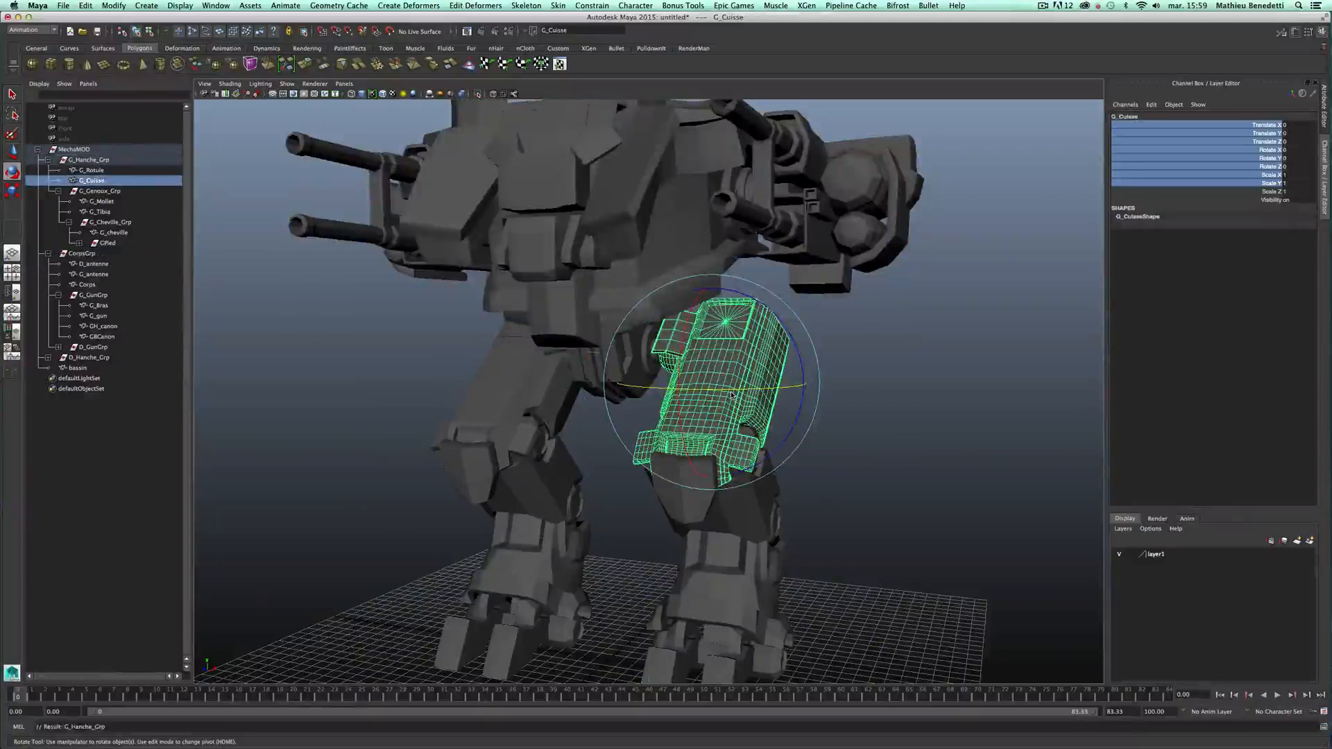
pyautogui.press('Up')
pyautogui.keyDown('alt'); pyautogui.moveTo(843, 510); pyautogui.dragTo(704, 473); pyautogui.keyUp('alt')
pyautogui.moveTo(603, 319); pyautogui.dragTo(624, 463)
# - Bend the same leg's knee and ankle by rotating G_Genoux_Grp and G_Cheville_Grp about X
pyautogui.click(97, 190)
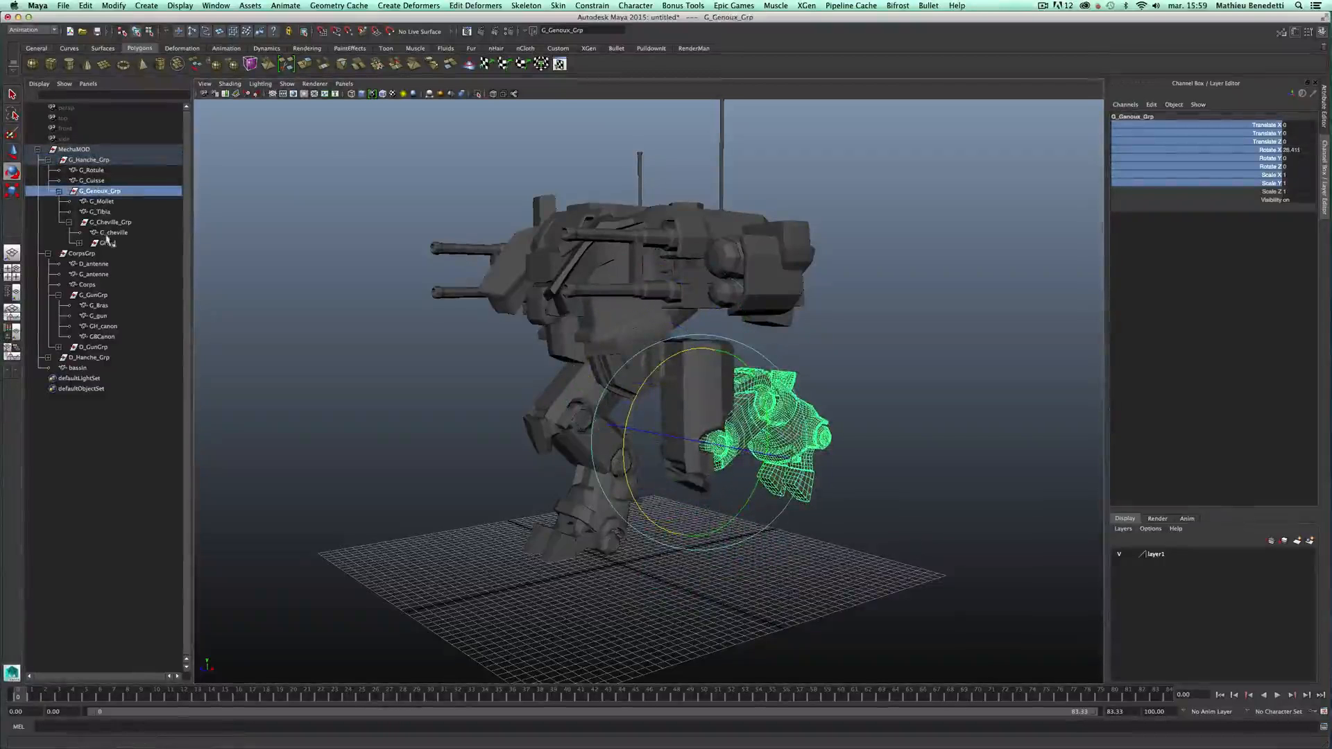
pyautogui.click(110, 222)
pyautogui.moveTo(672, 393); pyautogui.dragTo(761, 570)
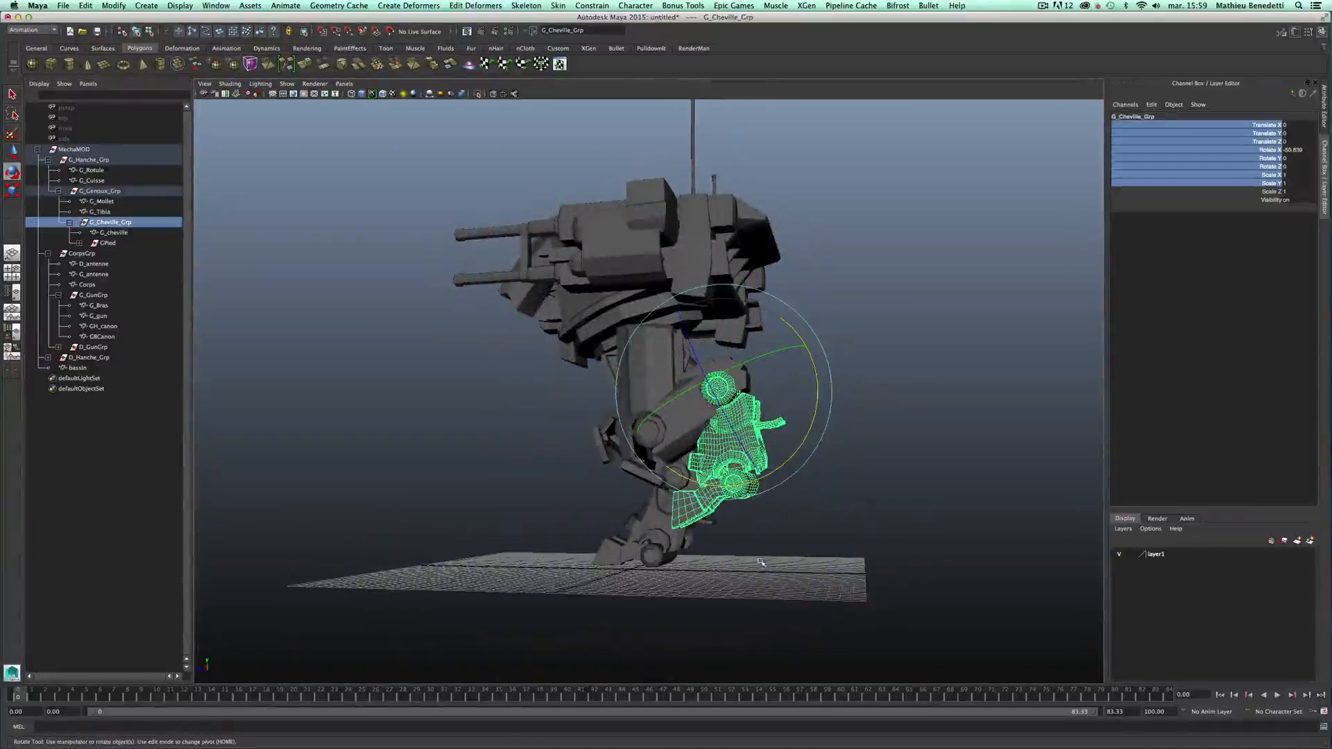
# - Undo the test rotations of G_Cheville_Grp, G_Genoux_Grp and G_Hanche_Grp
pyautogui.press('z')
pyautogui.press('z')
pyautogui.press('z')
pyautogui.press('z')
pyautogui.press('z')
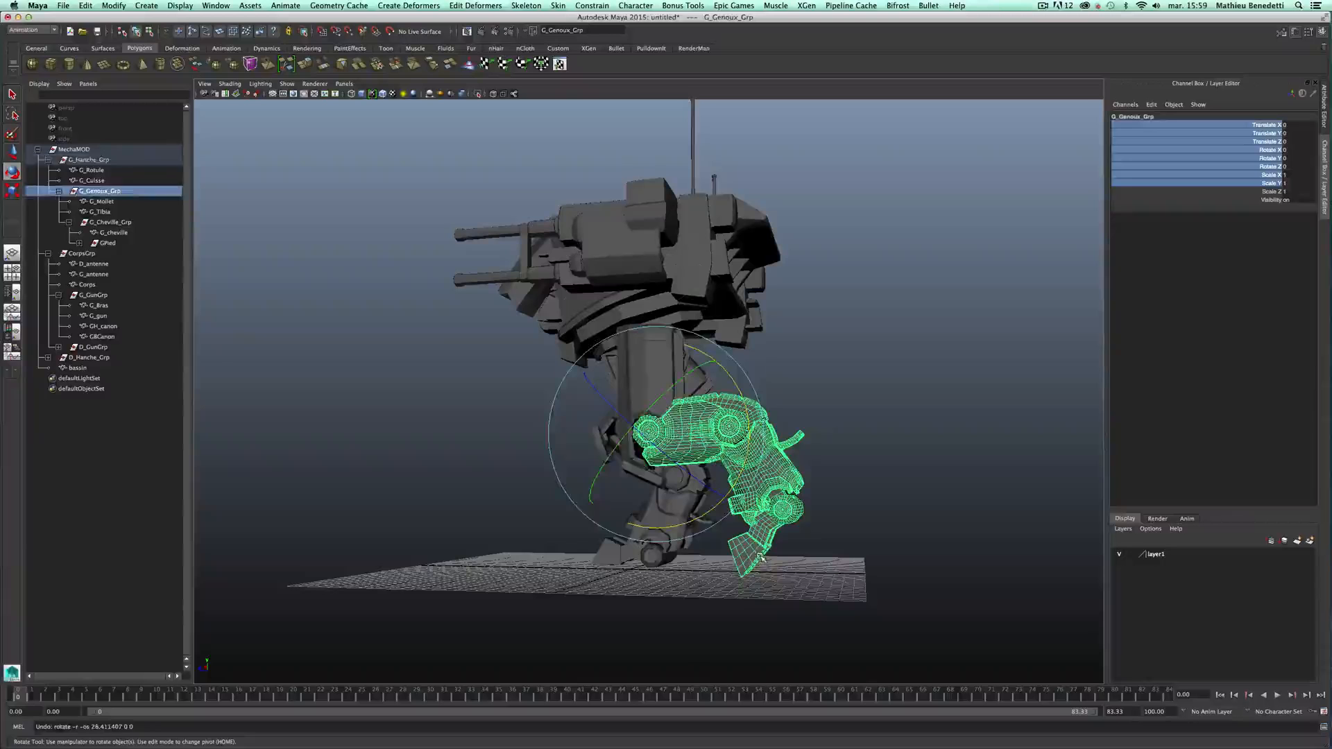
pyautogui.press('z')
pyautogui.keyDown('alt'); pyautogui.moveTo(761, 557); pyautogui.dragTo(573, 595); pyautogui.keyUp('alt')
pyautogui.keyDown('alt'); pyautogui.moveTo(633, 539); pyautogui.dragTo(662, 513); pyautogui.keyUp('alt')
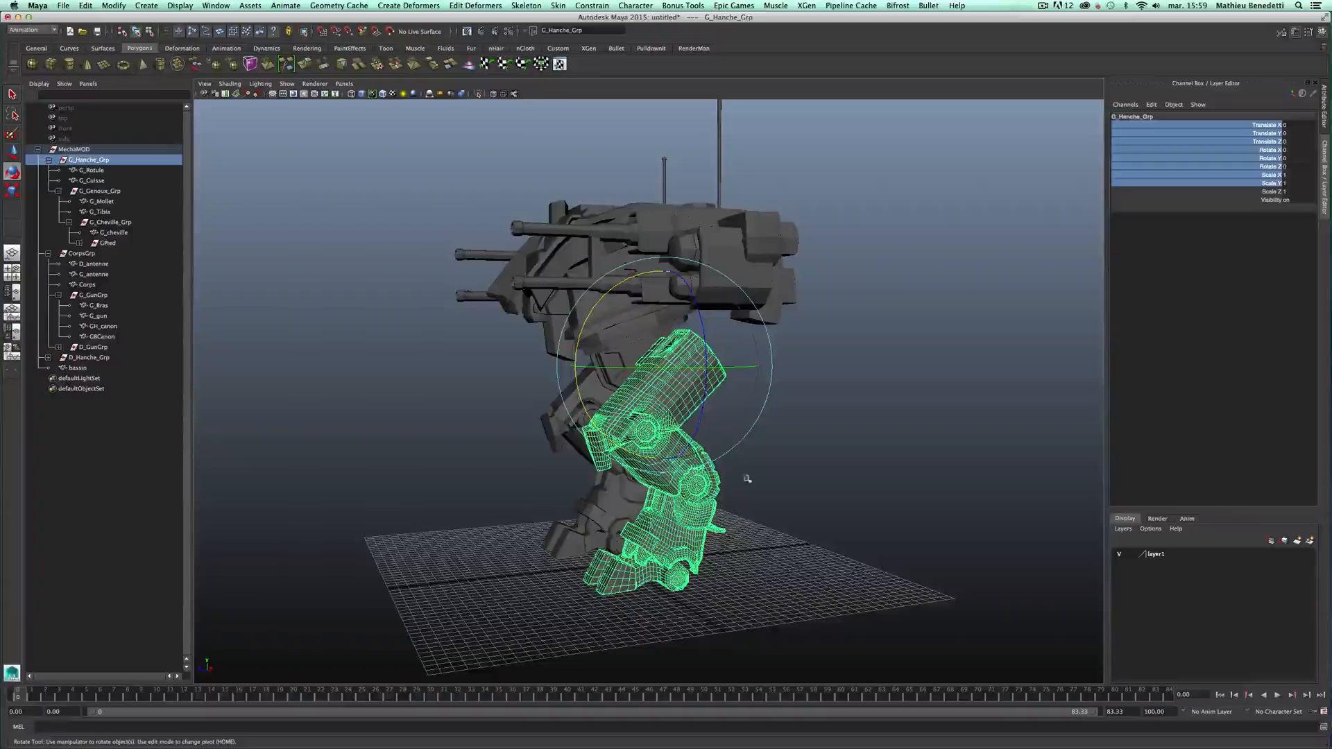
# - Select Corps, go up to CorpsGrp and test moving the upper body, undoing the move and clearing the selection
pyautogui.keyDown('alt'); pyautogui.moveTo(706, 267); pyautogui.dragTo(279, 284); pyautogui.keyUp('alt')
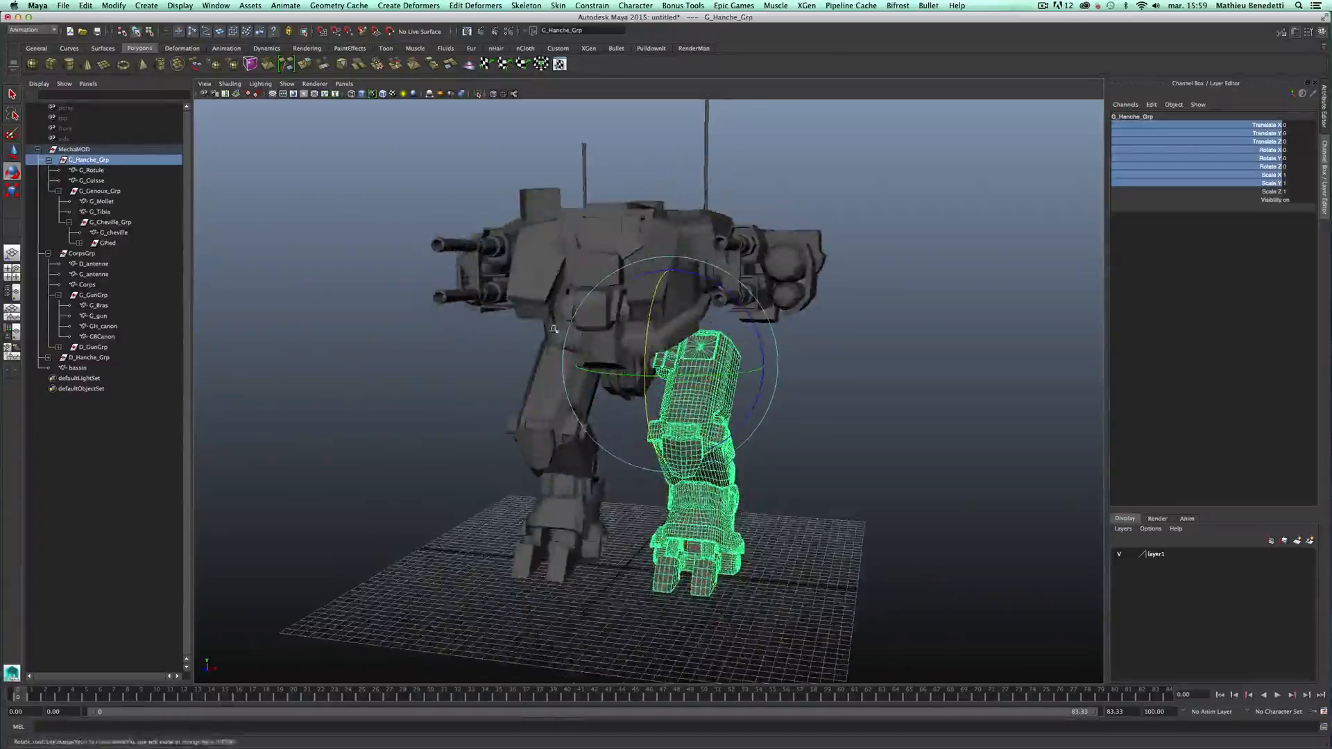
pyautogui.click(547, 252)
pyautogui.press('Up')
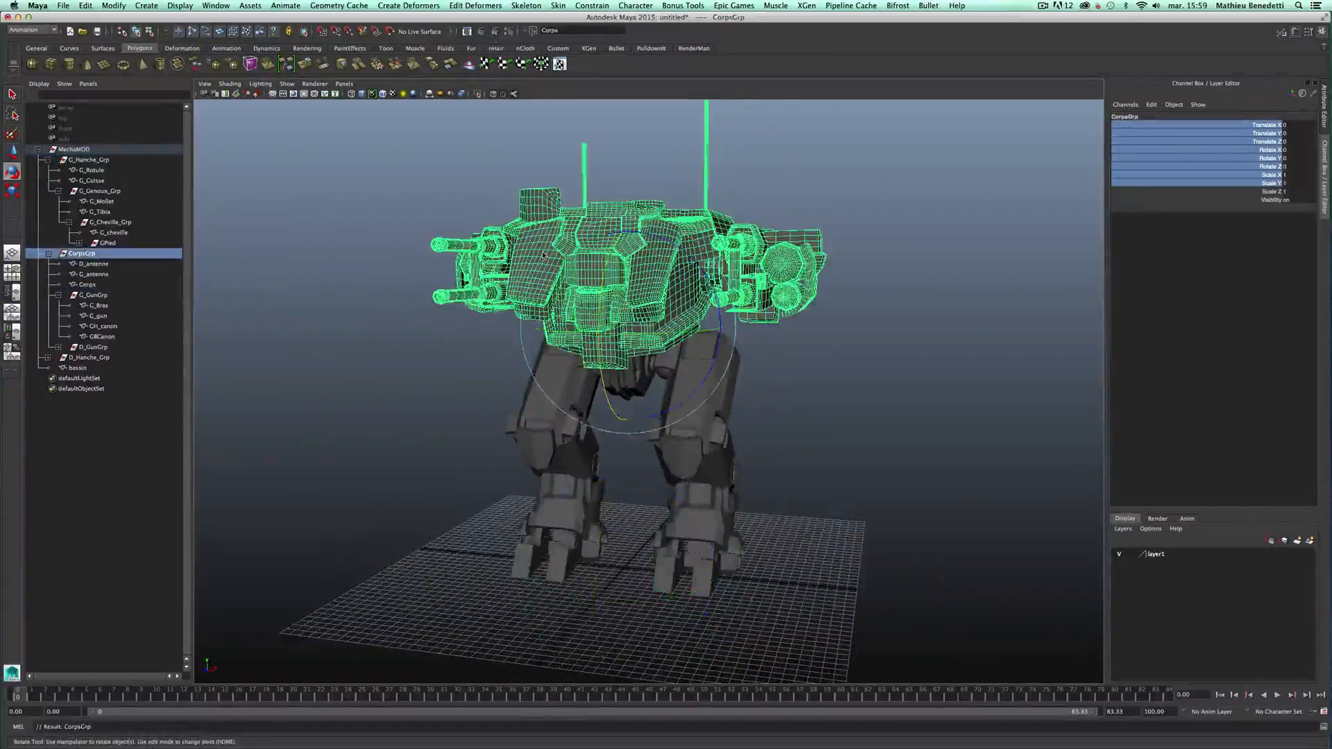
pyautogui.press('w')
pyautogui.moveTo(628, 227); pyautogui.dragTo(821, 384)
pyautogui.hotkey('ctrl', 'z')
pyautogui.click(820, 384)
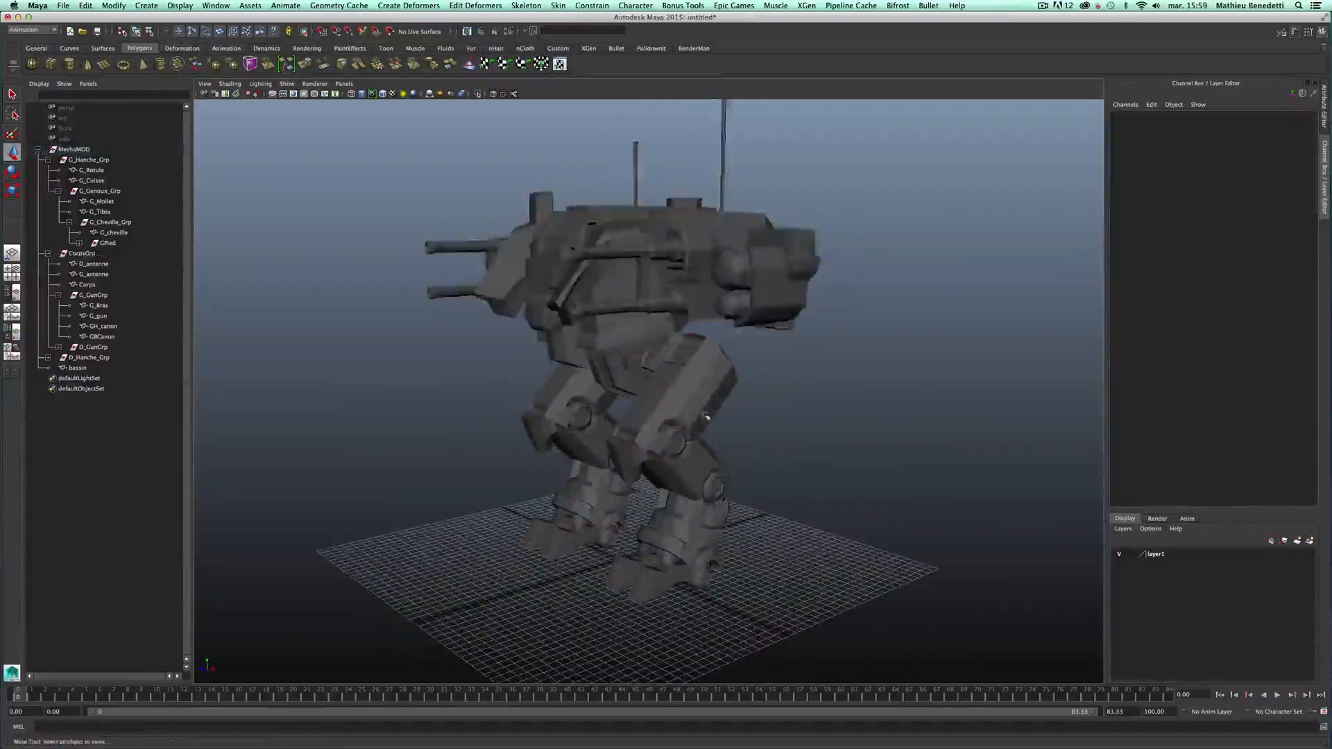
# - Collapse the MechaMOD hierarchy and look over the whole mech
pyautogui.scroll(-3, 705, 417)
pyautogui.moveTo(657, 437)
pyautogui.keyDown('alt'); pyautogui.mouseDown()
pyautogui.moveTo(611, 442)
pyautogui.moveTo(663, 443)
pyautogui.moveTo(635, 437)
pyautogui.mouseUp(); pyautogui.keyUp('alt')
pyautogui.scroll(3, 612, 442)
pyautogui.scroll(-3, 659, 430)
pyautogui.keyDown('alt'); pyautogui.moveTo(684, 416); pyautogui.dragTo(684, 441, button='middle'); pyautogui.keyUp('alt')
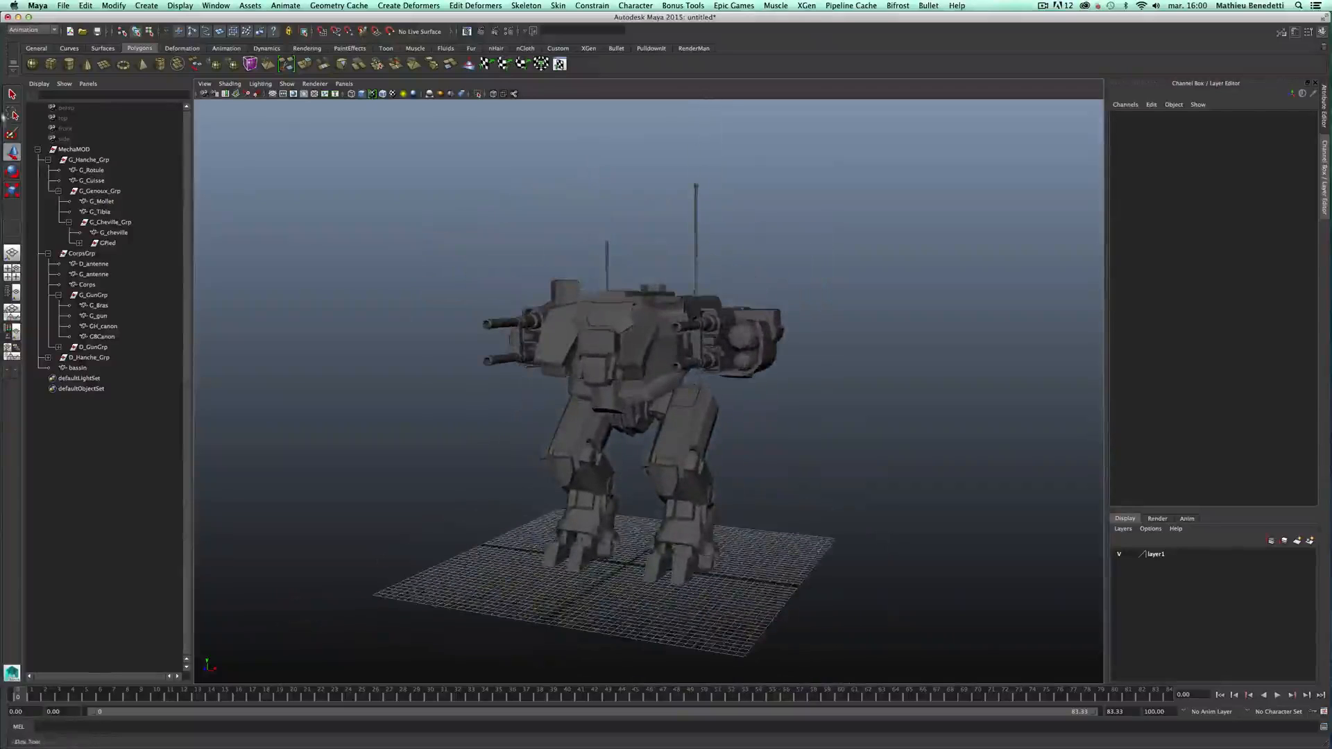
pyautogui.click(38, 150)
pyautogui.keyDown('alt'); pyautogui.moveTo(733, 435); pyautogui.dragTo(704, 423); pyautogui.keyUp('alt')
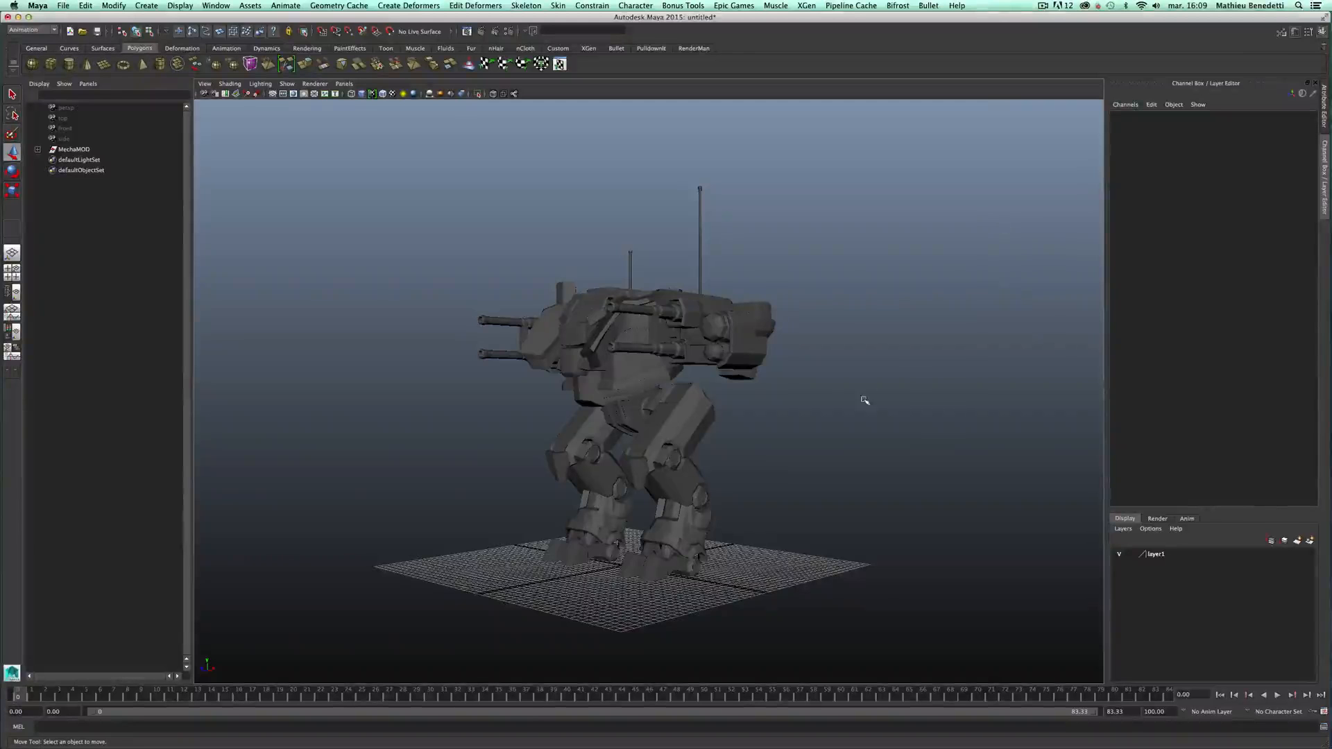
pyautogui.keyDown('alt'); pyautogui.moveTo(776, 431); pyautogui.dragTo(788, 437); pyautogui.keyUp('alt')
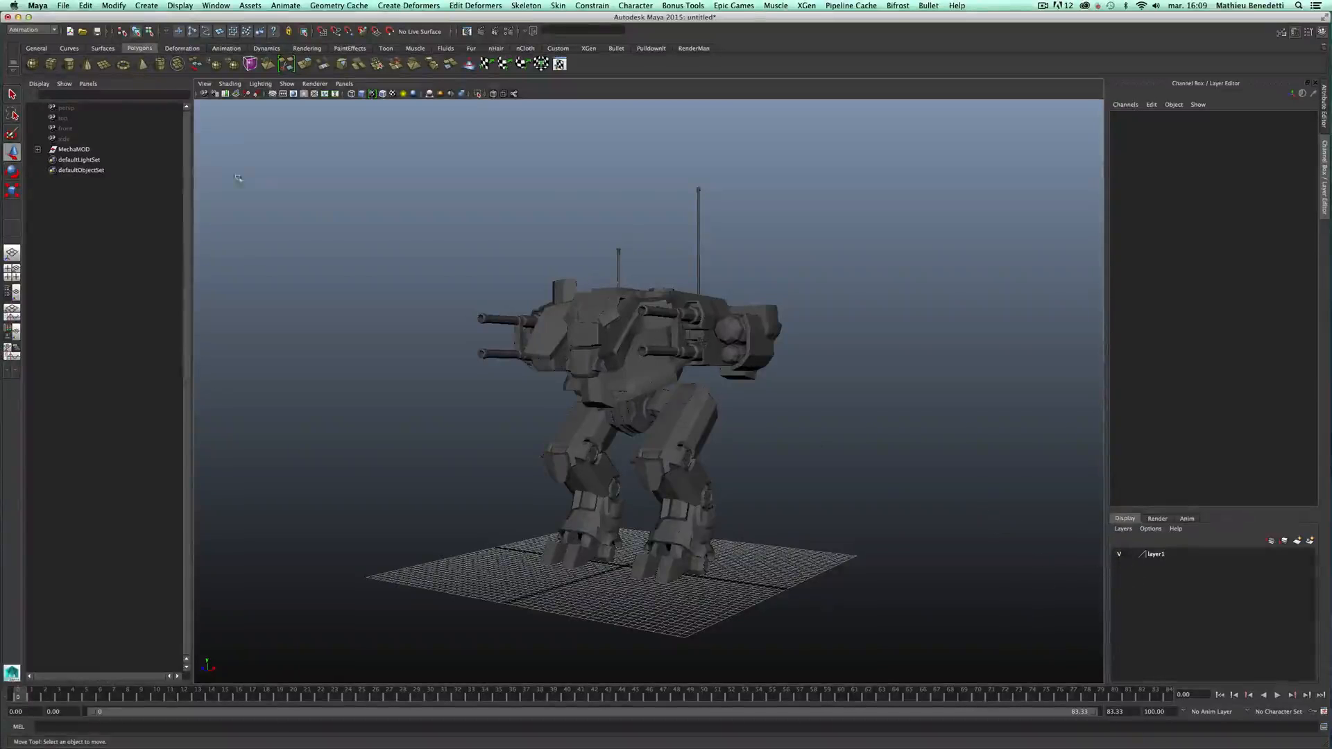
# - Check MechaMOD's display layer by turning layer1's visibility off and on and cycling its display type back to normal
pyautogui.click(69, 150)
pyautogui.click(1118, 555)
pyautogui.click(1119, 555)
pyautogui.moveTo(828, 525)
pyautogui.keyDown('alt'); pyautogui.mouseDown()
pyautogui.moveTo(839, 481)
pyautogui.moveTo(847, 490)
pyautogui.mouseUp(); pyautogui.keyUp('alt')
pyautogui.click(847, 491)
pyautogui.click(1133, 555)
pyautogui.click(1132, 555)
pyautogui.click(1130, 555)
# - Rename layer1 to MOD and give the layer a grey colour
pyautogui.doubleClick(1154, 554)
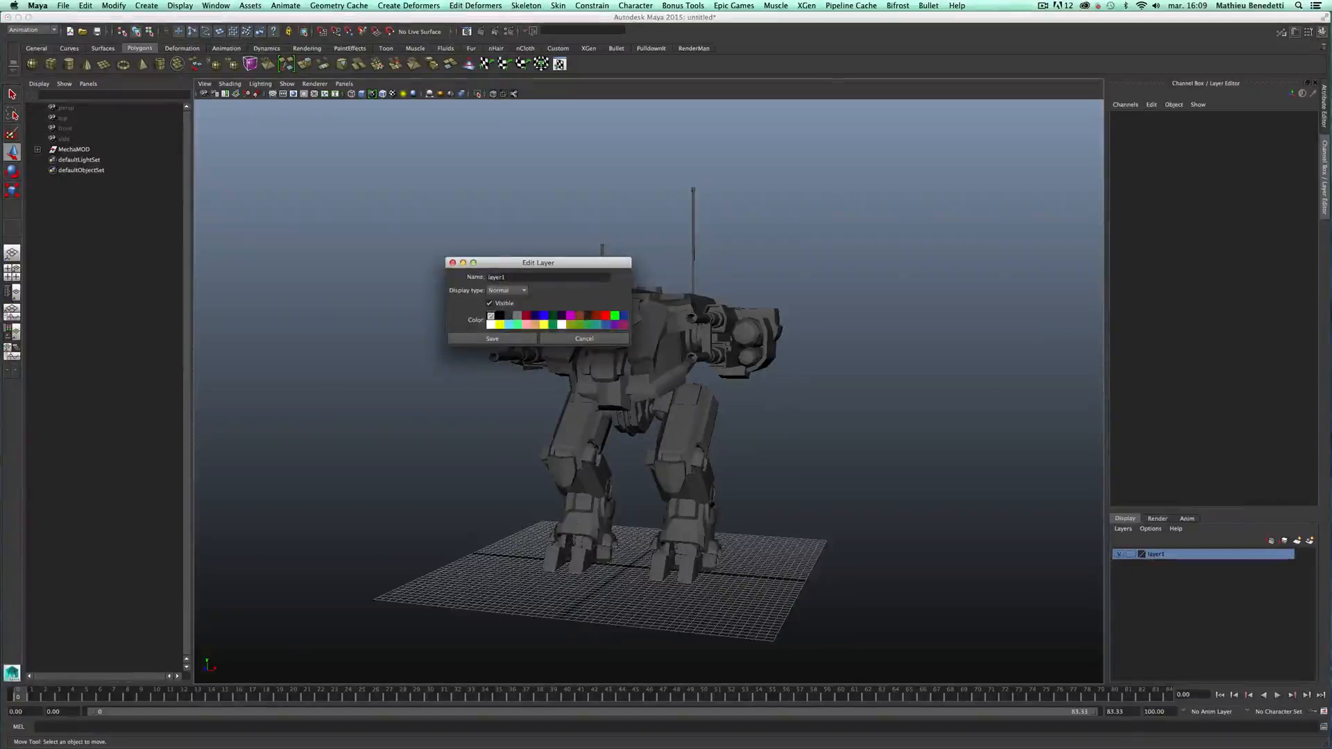
pyautogui.write('M')
pyautogui.click(517, 316)
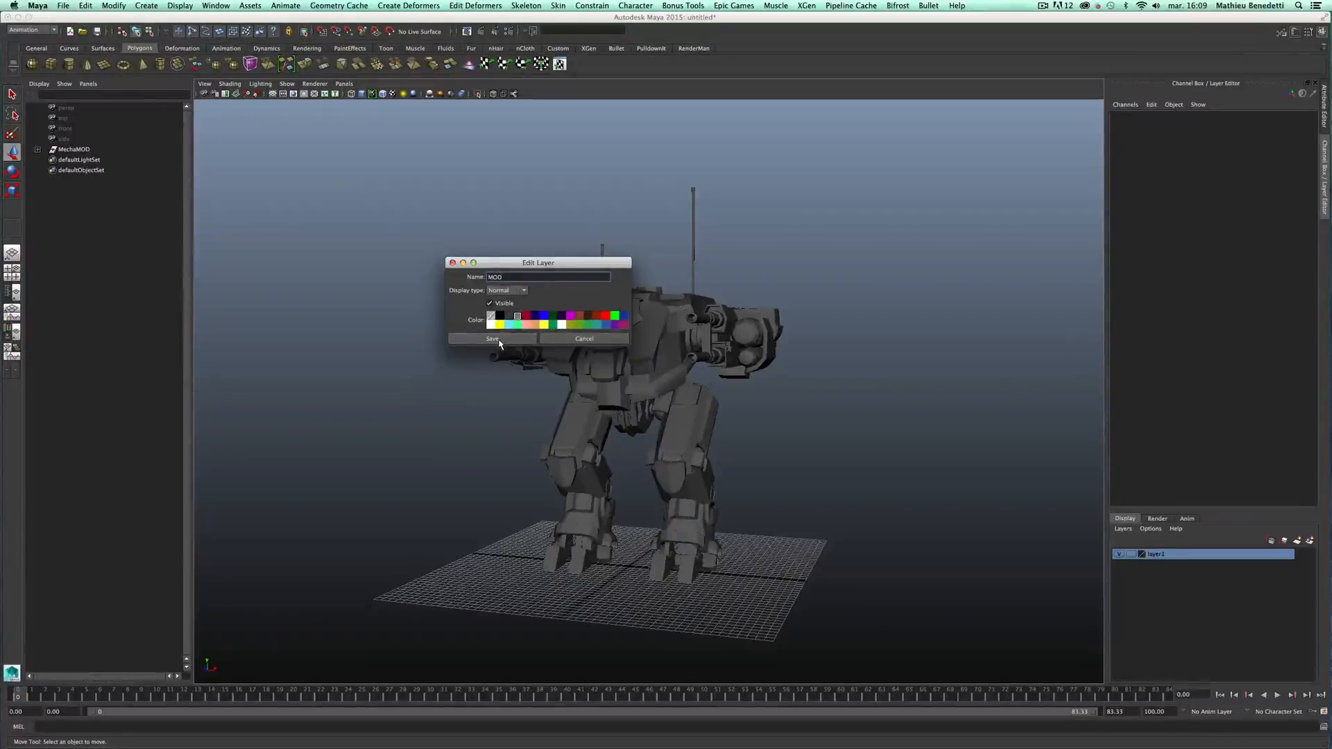
pyautogui.click(499, 341)
# - Turn the MOD layer's visibility off and on to check that it controls the mech
pyautogui.keyDown('alt'); pyautogui.moveTo(858, 395); pyautogui.dragTo(668, 494); pyautogui.keyUp('alt')
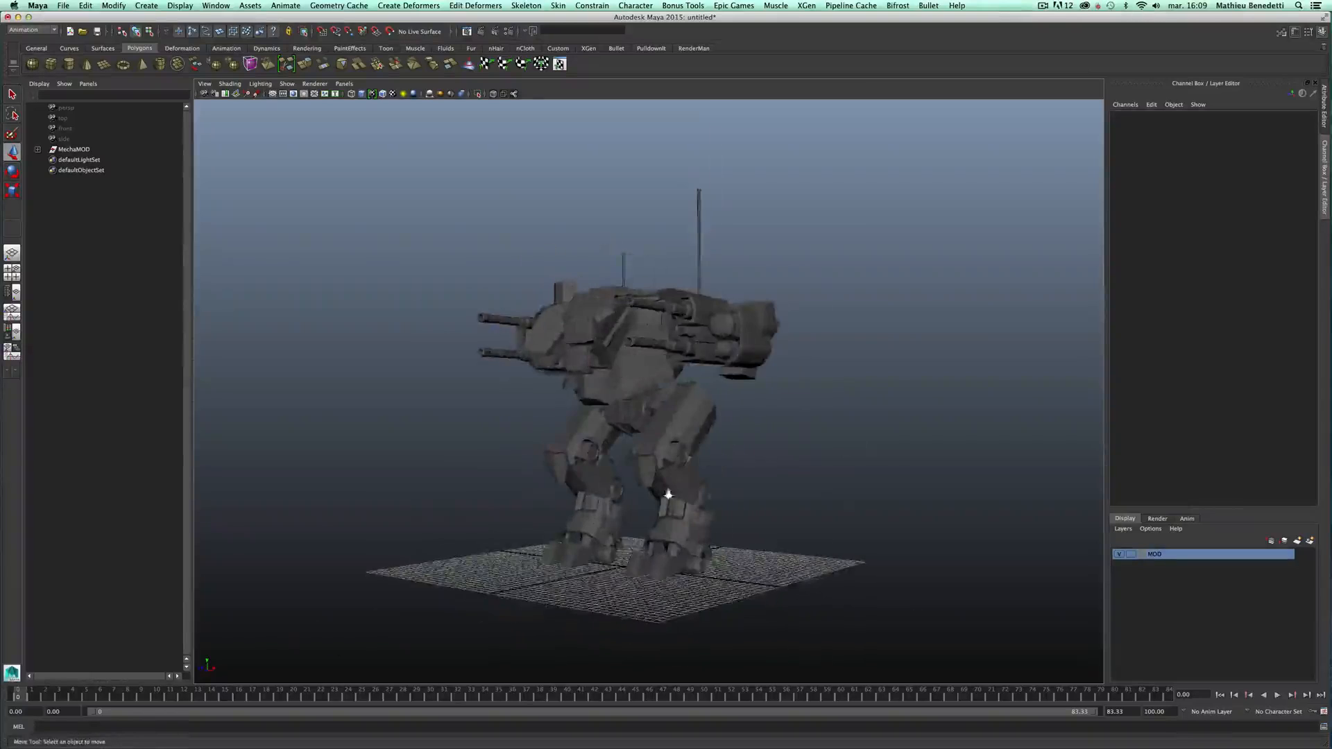
pyautogui.keyDown('alt'); pyautogui.moveTo(668, 494); pyautogui.dragTo(664, 464, button='right'); pyautogui.keyUp('alt')
pyautogui.keyDown('alt'); pyautogui.moveTo(569, 444); pyautogui.dragTo(616, 434); pyautogui.keyUp('alt')
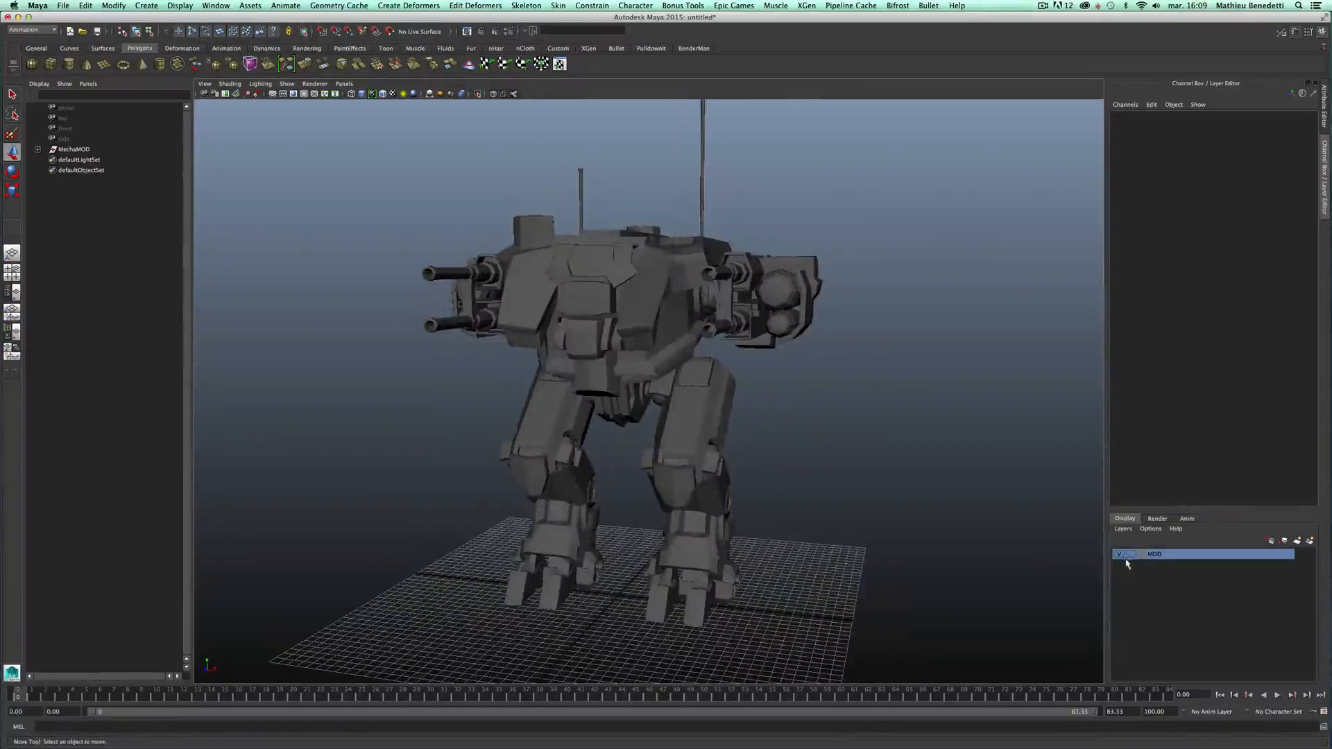
pyautogui.click(1118, 554)
pyautogui.click(1118, 554)
pyautogui.keyDown('alt'); pyautogui.moveTo(801, 518); pyautogui.dragTo(756, 485); pyautogui.keyUp('alt')
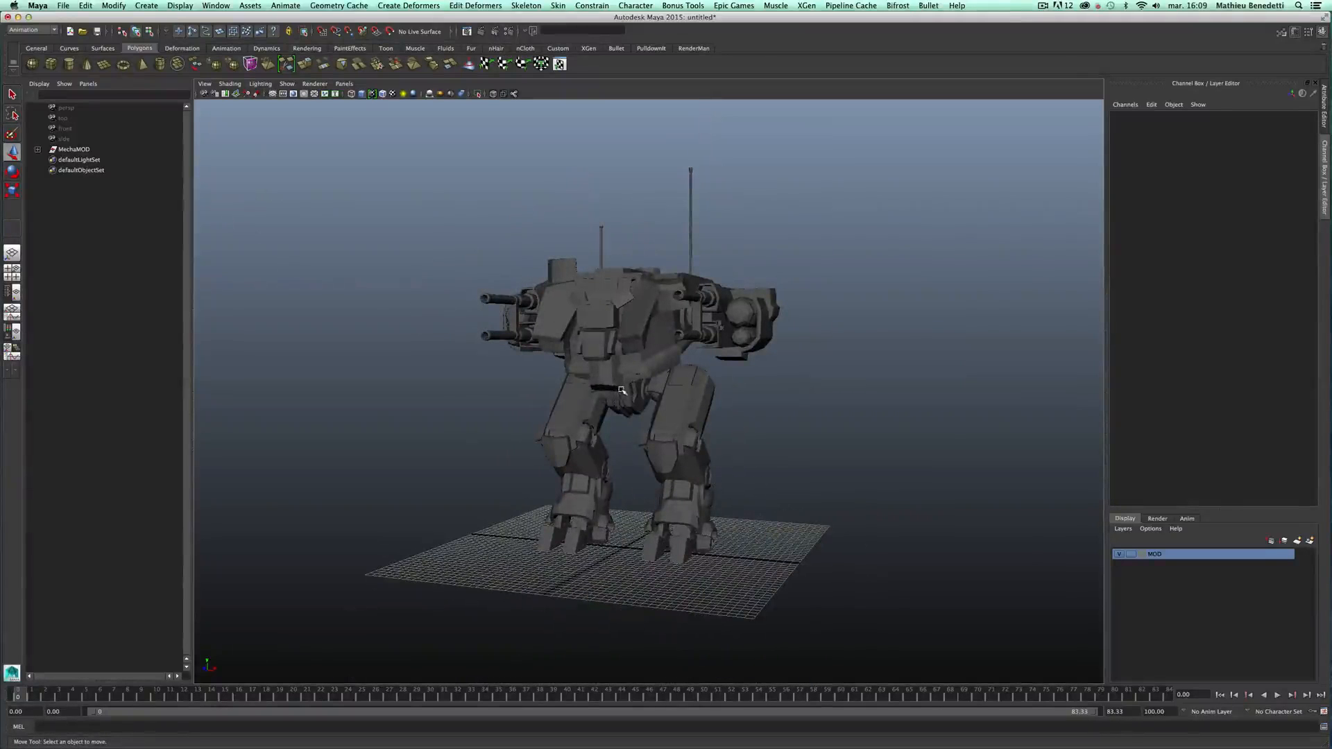
# - Switch to the layout with a wider Outliner, show the Animation shelf and frame the mech through the side camera
pyautogui.click(13, 291)
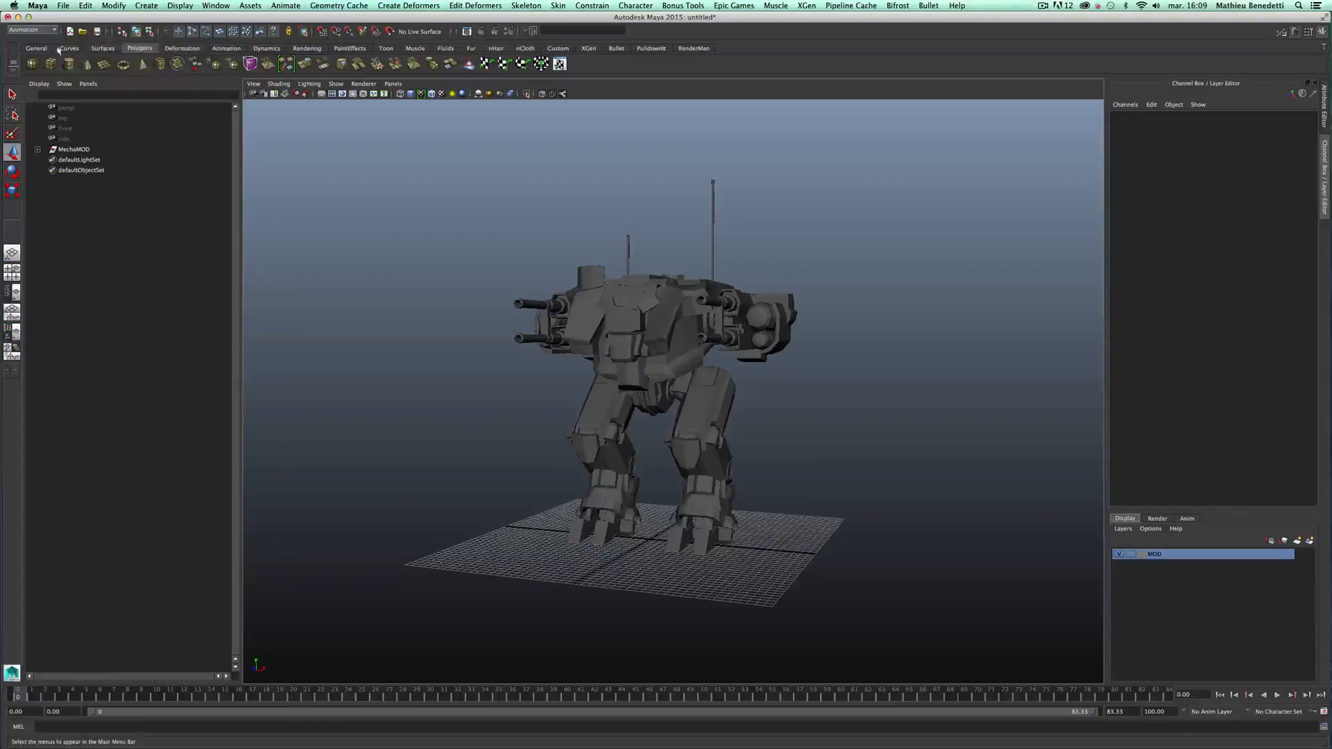
pyautogui.click(236, 49)
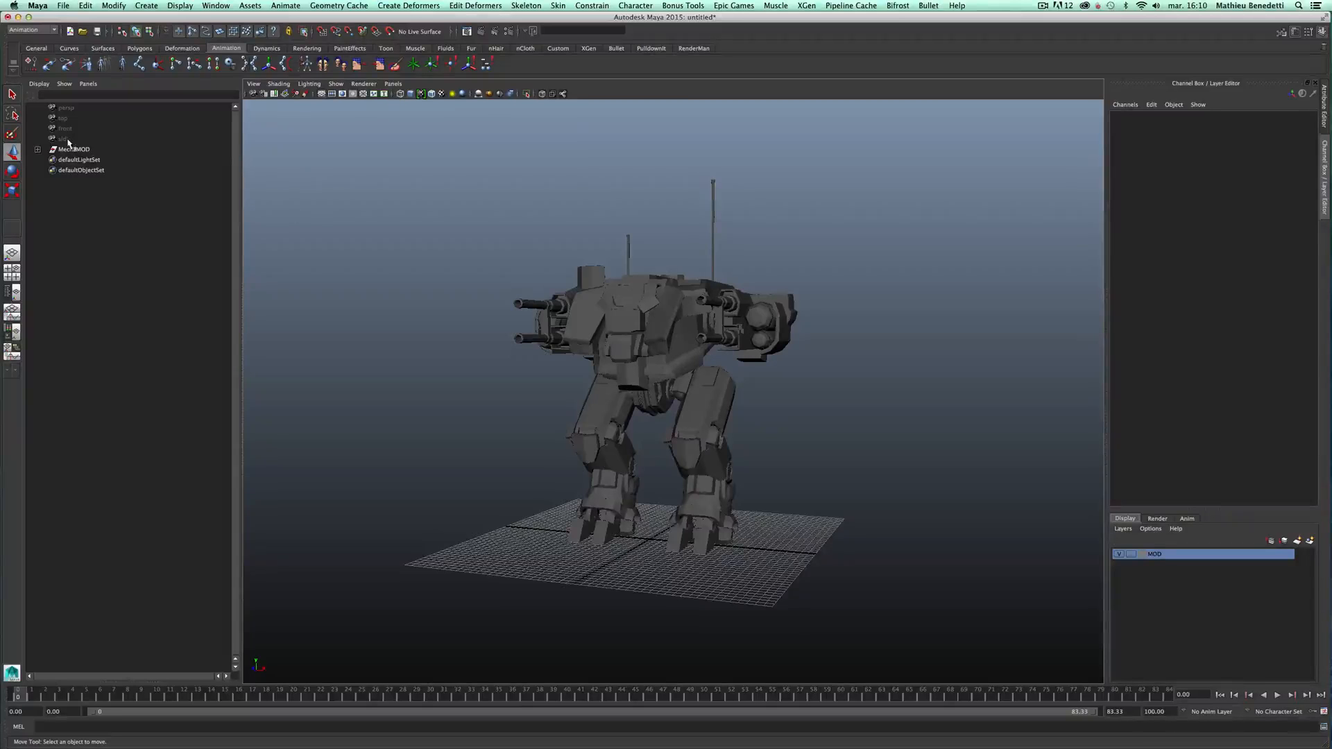
pyautogui.moveTo(68, 139); pyautogui.dragTo(490, 219, button='middle')
pyautogui.scroll(-5, 639, 423)
pyautogui.scroll(-2, 642, 406)
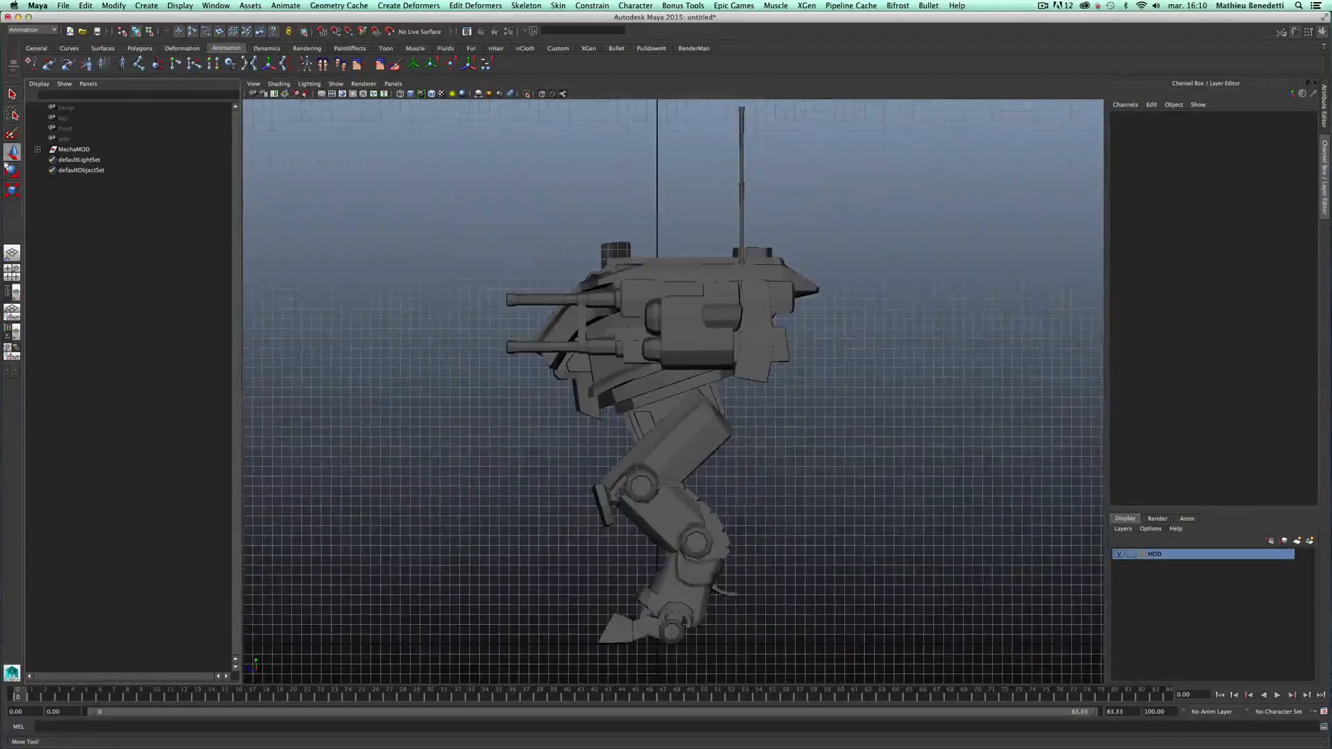
# - Expand MechaMOD with CorpsGrp collapsed, and return to the perspective camera
pyautogui.click(38, 149)
pyautogui.click(47, 253)
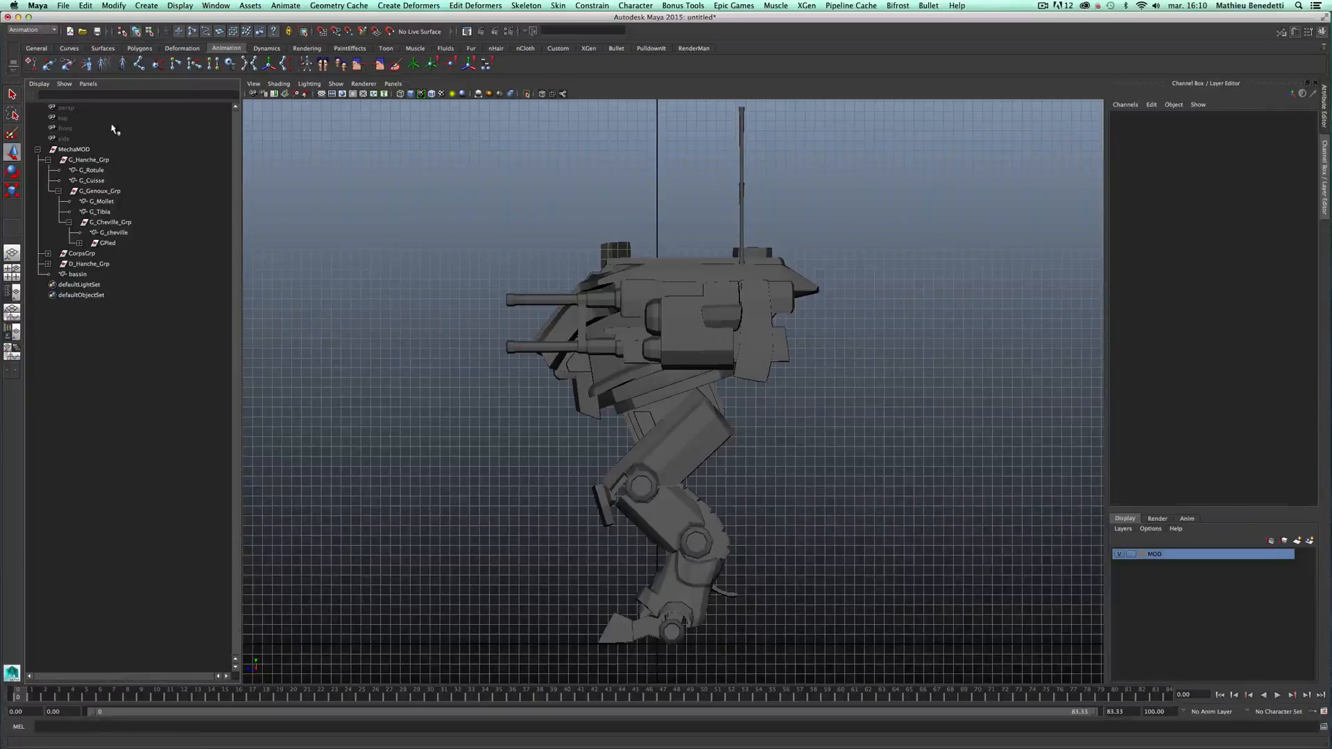
pyautogui.moveTo(72, 110); pyautogui.dragTo(667, 342, button='middle')
pyautogui.keyDown('alt'); pyautogui.moveTo(668, 342); pyautogui.dragTo(720, 360); pyautogui.keyUp('alt')
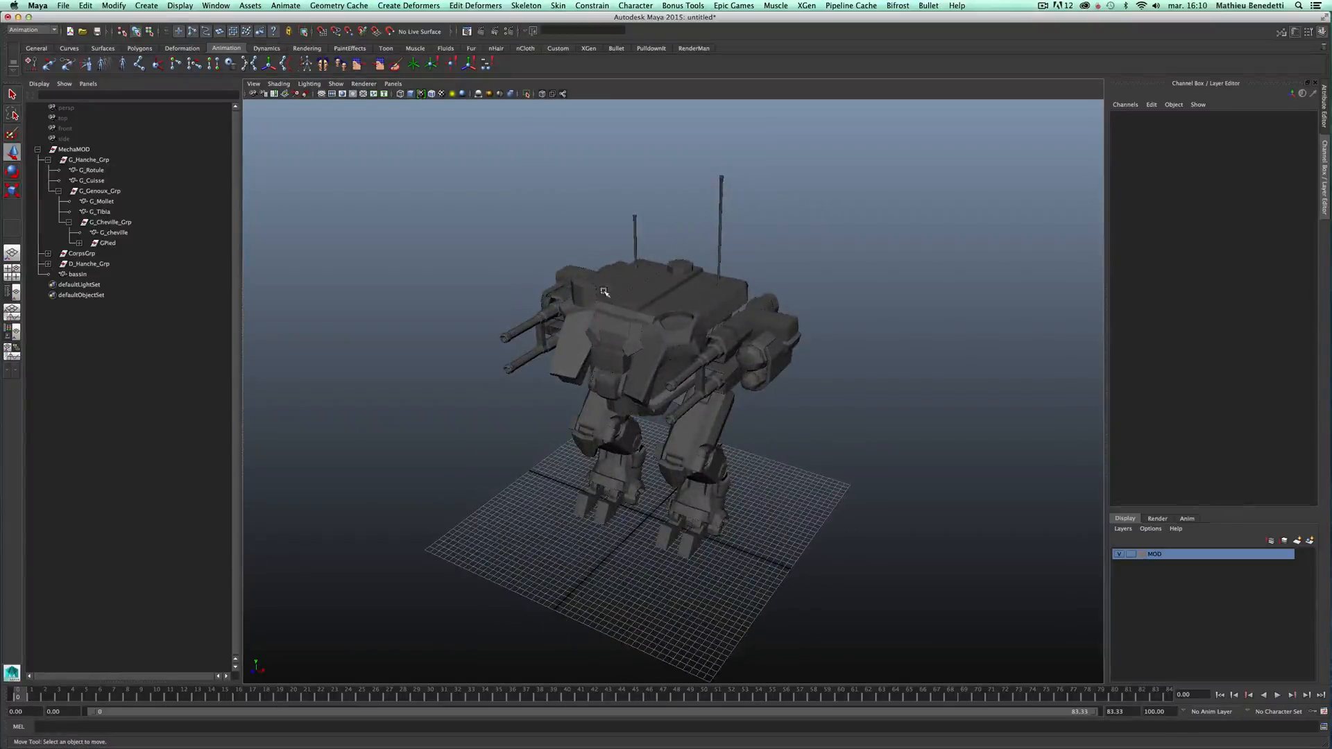
# - Select the G_antenne antenna and examine it and the rest of the mech from several angles
pyautogui.keyDown('alt'); pyautogui.moveTo(606, 313); pyautogui.dragTo(687, 316); pyautogui.keyUp('alt')
pyautogui.click(699, 250)
pyautogui.keyDown('alt'); pyautogui.moveTo(699, 249); pyautogui.dragTo(741, 287); pyautogui.keyUp('alt')
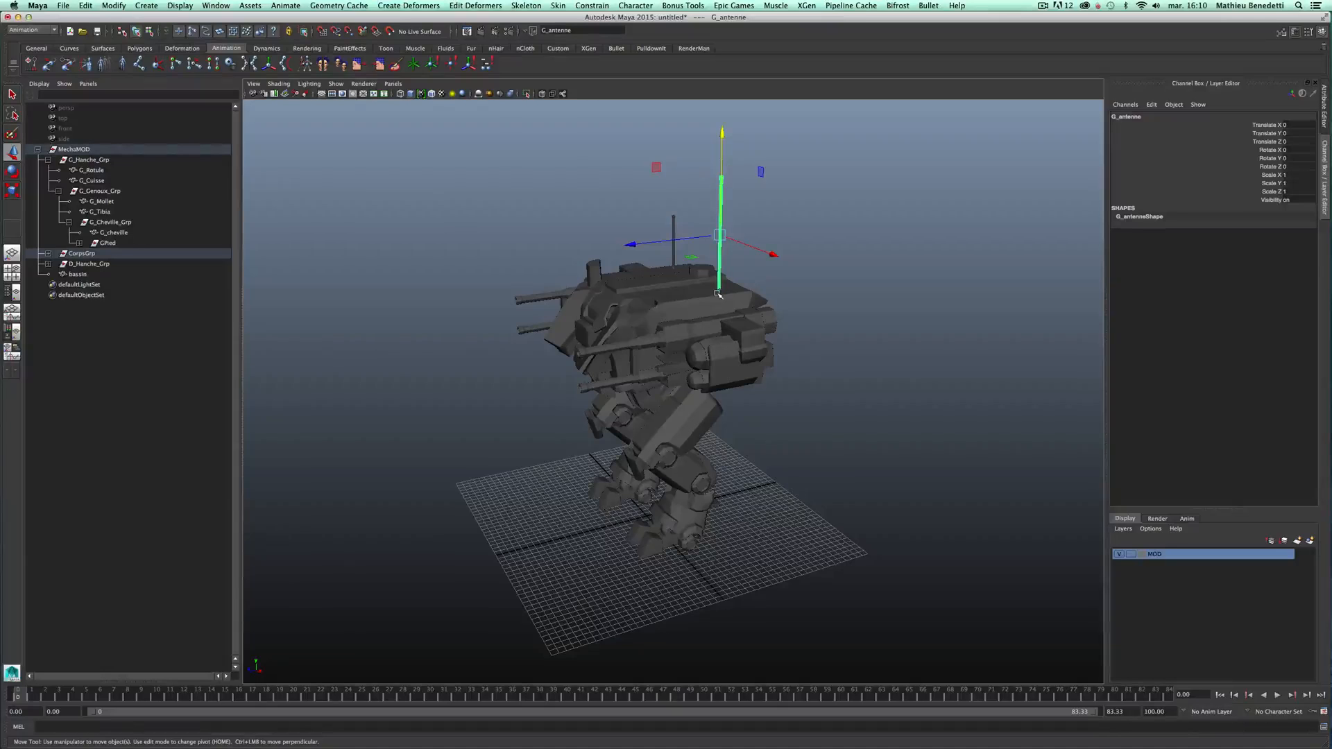
pyautogui.keyDown('alt'); pyautogui.moveTo(655, 284); pyautogui.dragTo(727, 456); pyautogui.keyUp('alt')
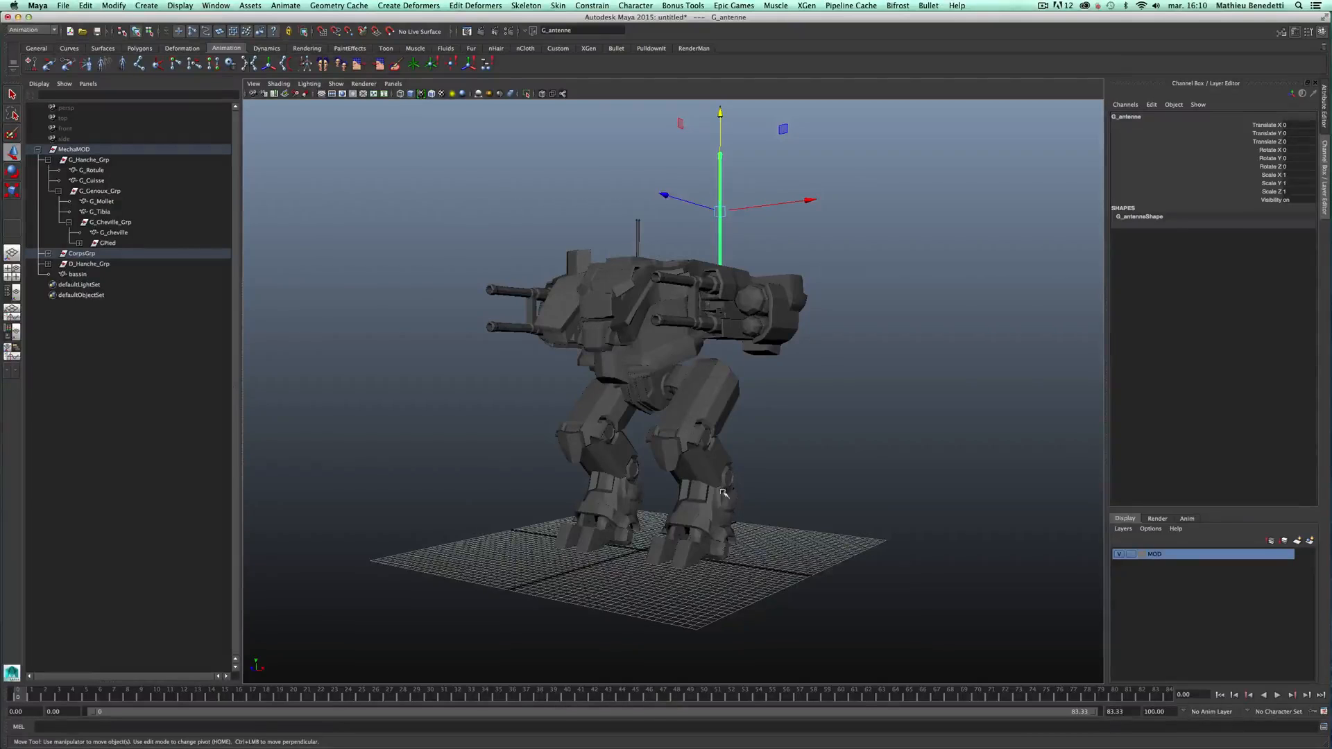
pyautogui.keyDown('alt'); pyautogui.moveTo(715, 464); pyautogui.dragTo(711, 445); pyautogui.keyUp('alt')
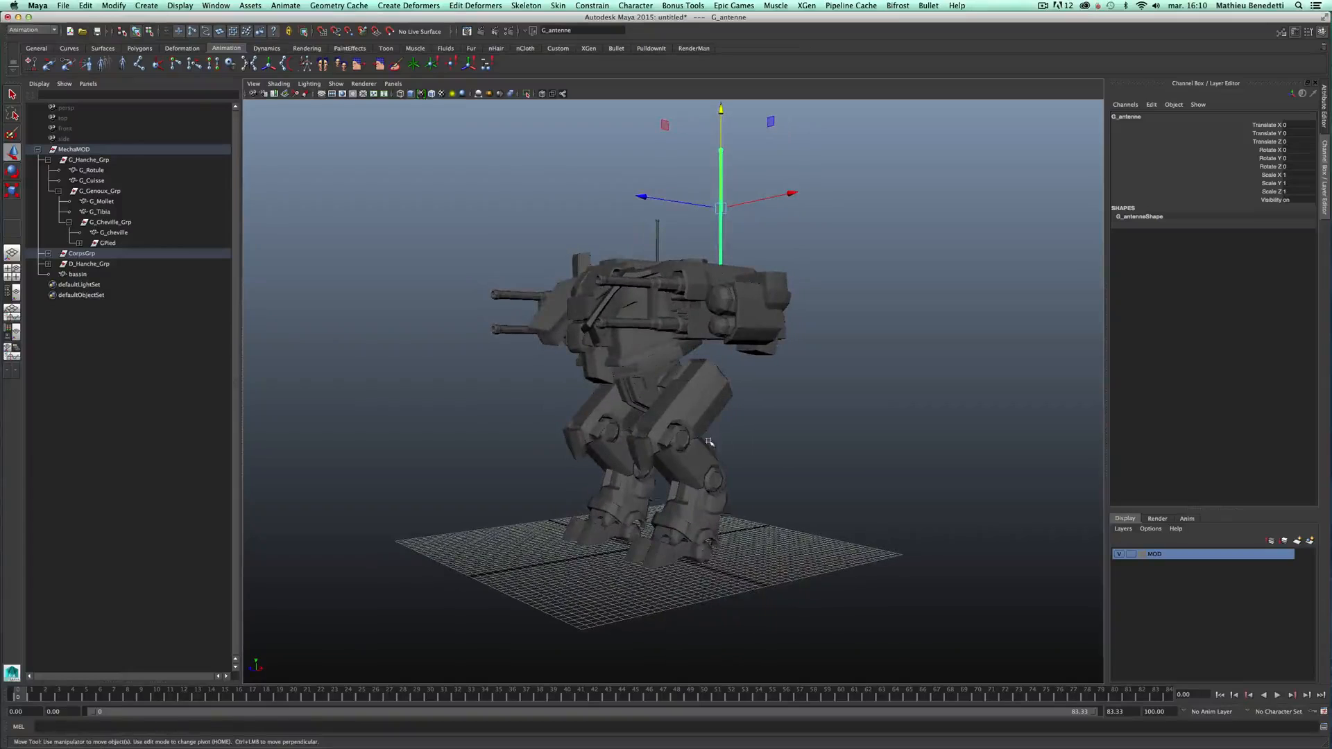
# - Hide both legs by hiding D_Hanche_Grp and G_Hanche_Grp
pyautogui.click(84, 265)
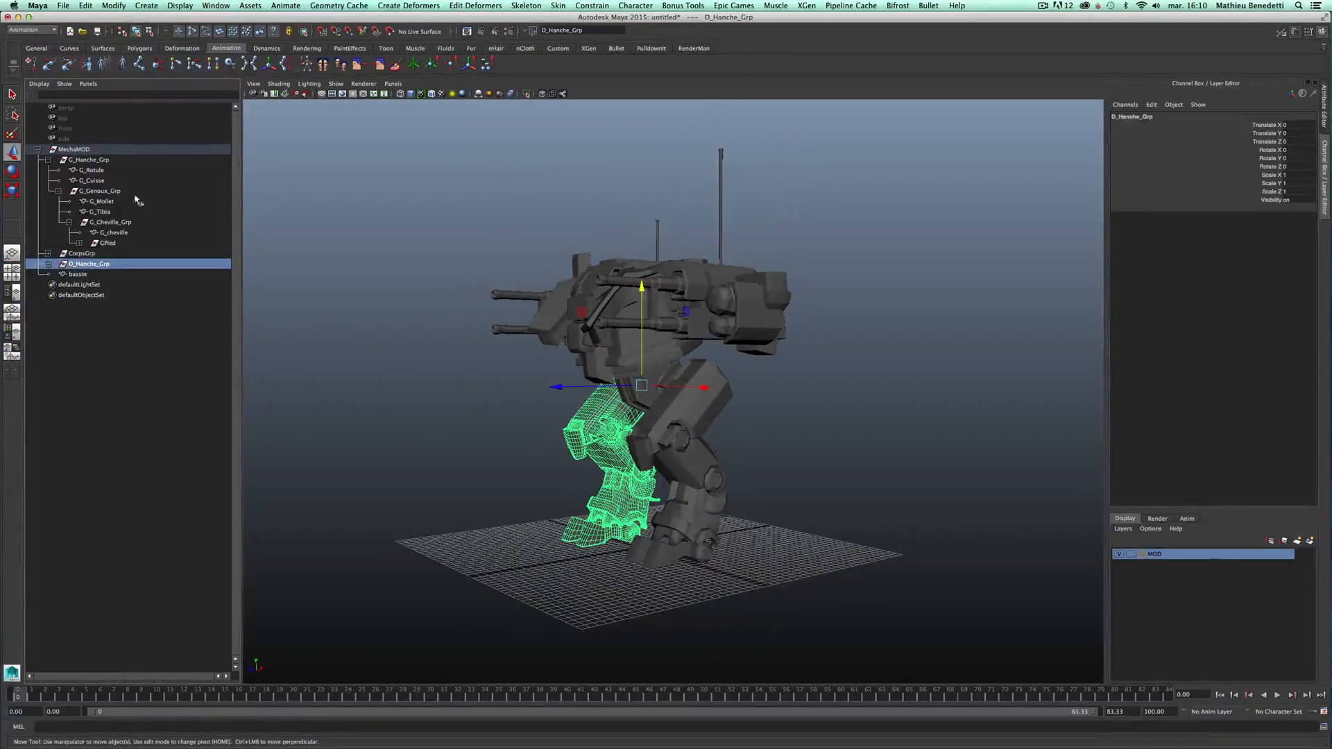
pyautogui.keyDown('ctrl'); pyautogui.click(90, 161); pyautogui.keyUp('ctrl')
pyautogui.hotkey('ctrl', 'h')
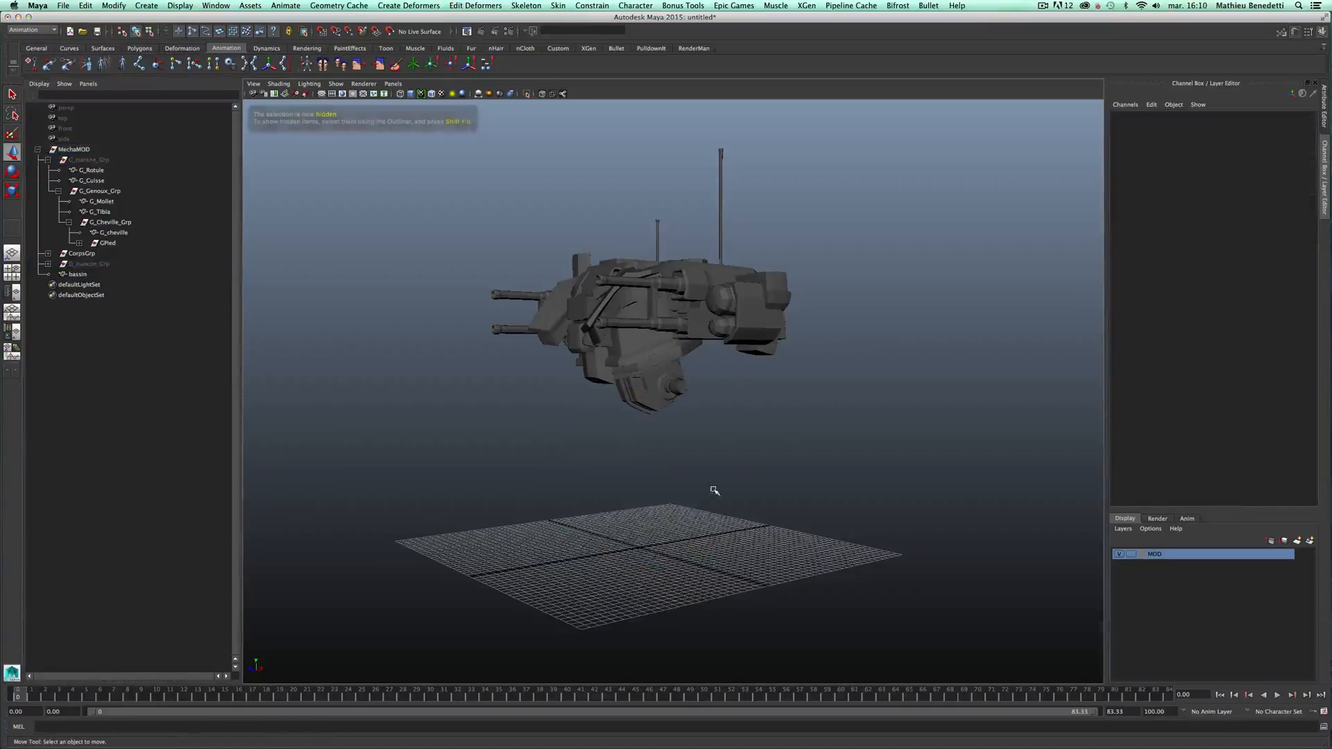
# - Look through the side camera, tidy the G_Genoux_Grp and CorpsGrp hierarchy, and hide G_GunGrp and D_GunGrp
pyautogui.moveTo(67, 139); pyautogui.dragTo(731, 298, button='middle')
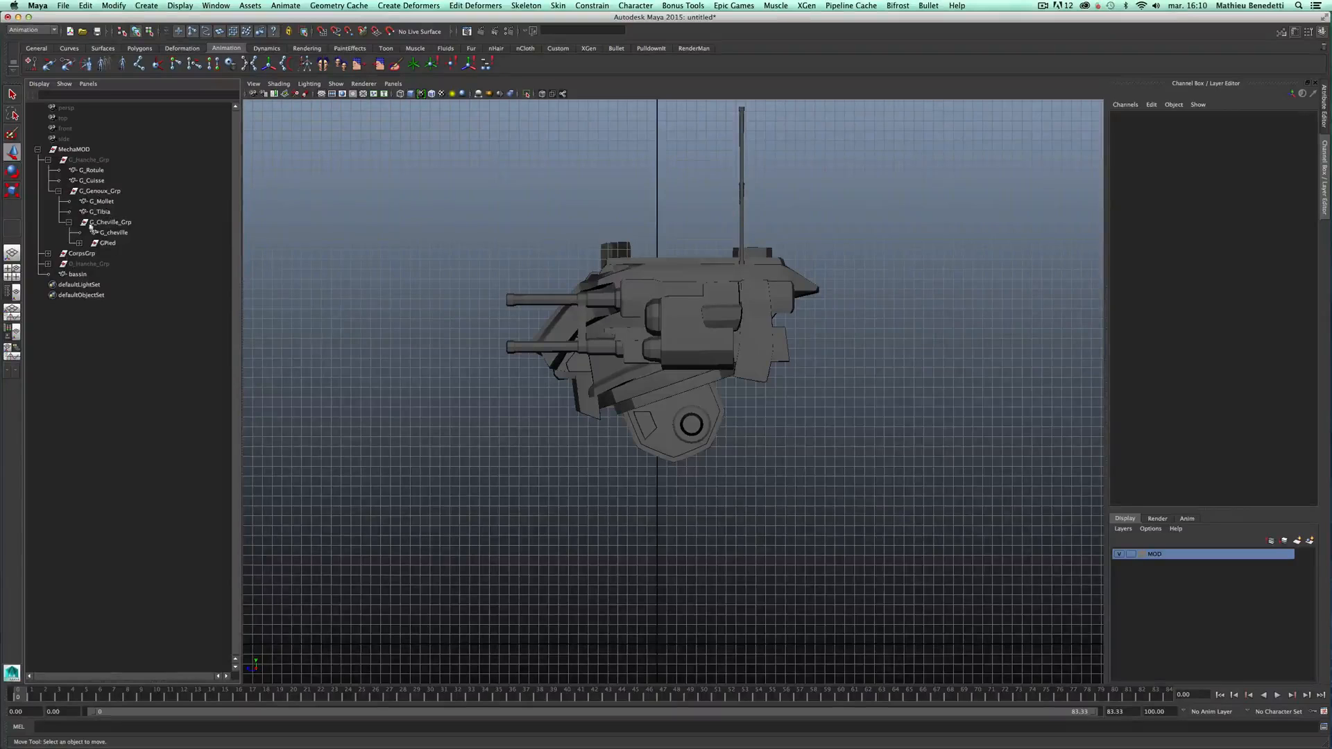
pyautogui.click(59, 191)
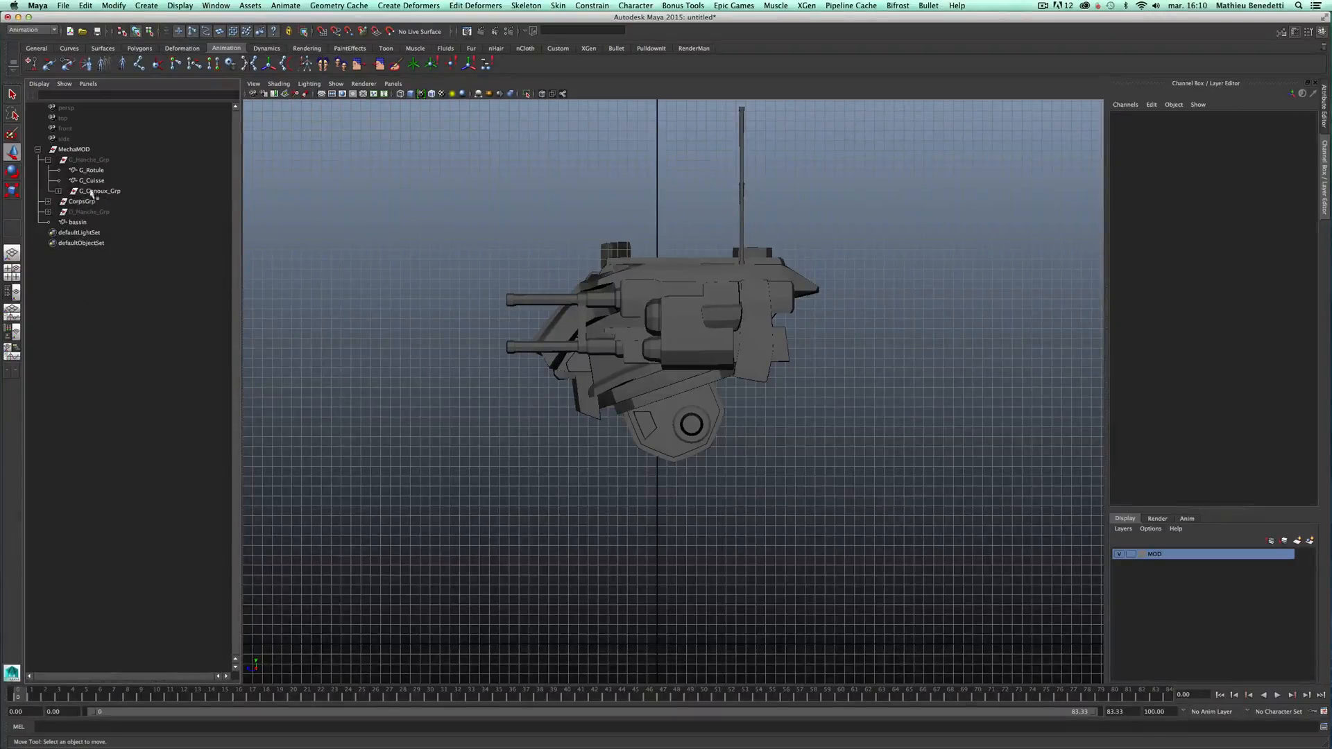
pyautogui.click(48, 201)
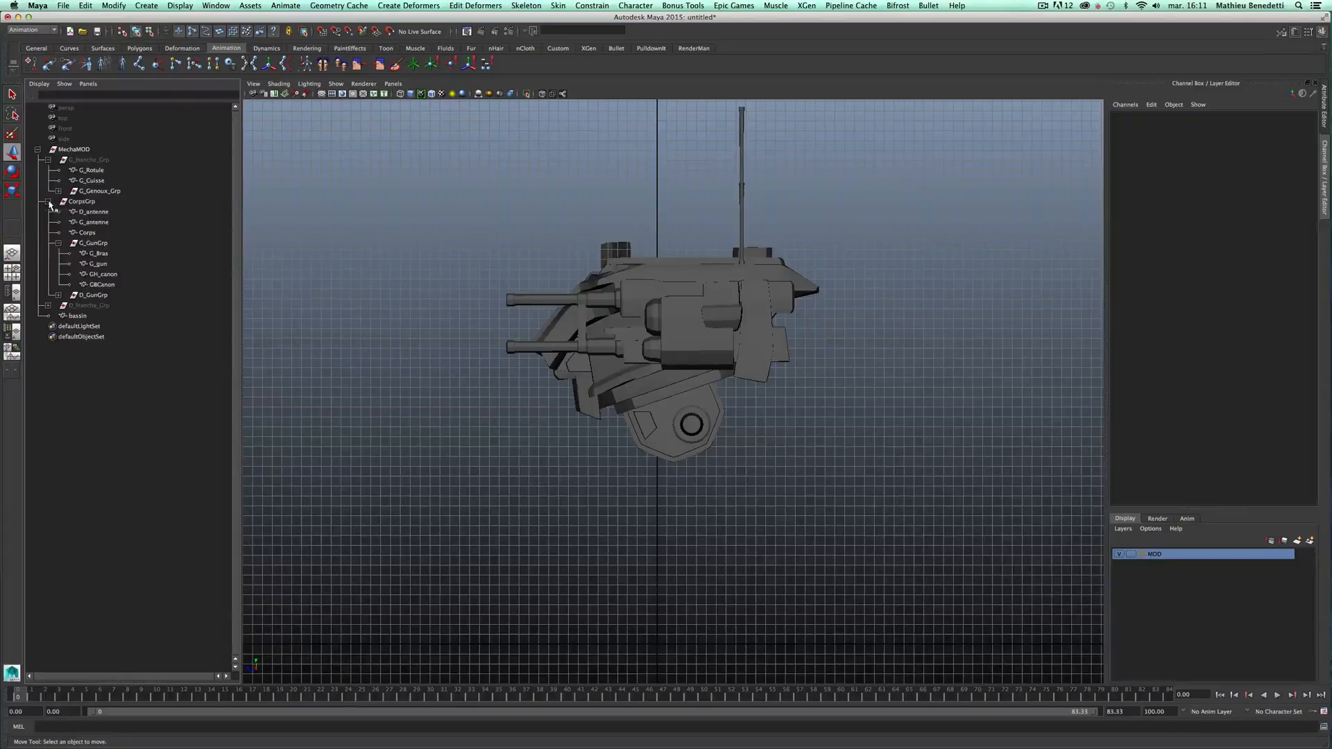
pyautogui.click(58, 243)
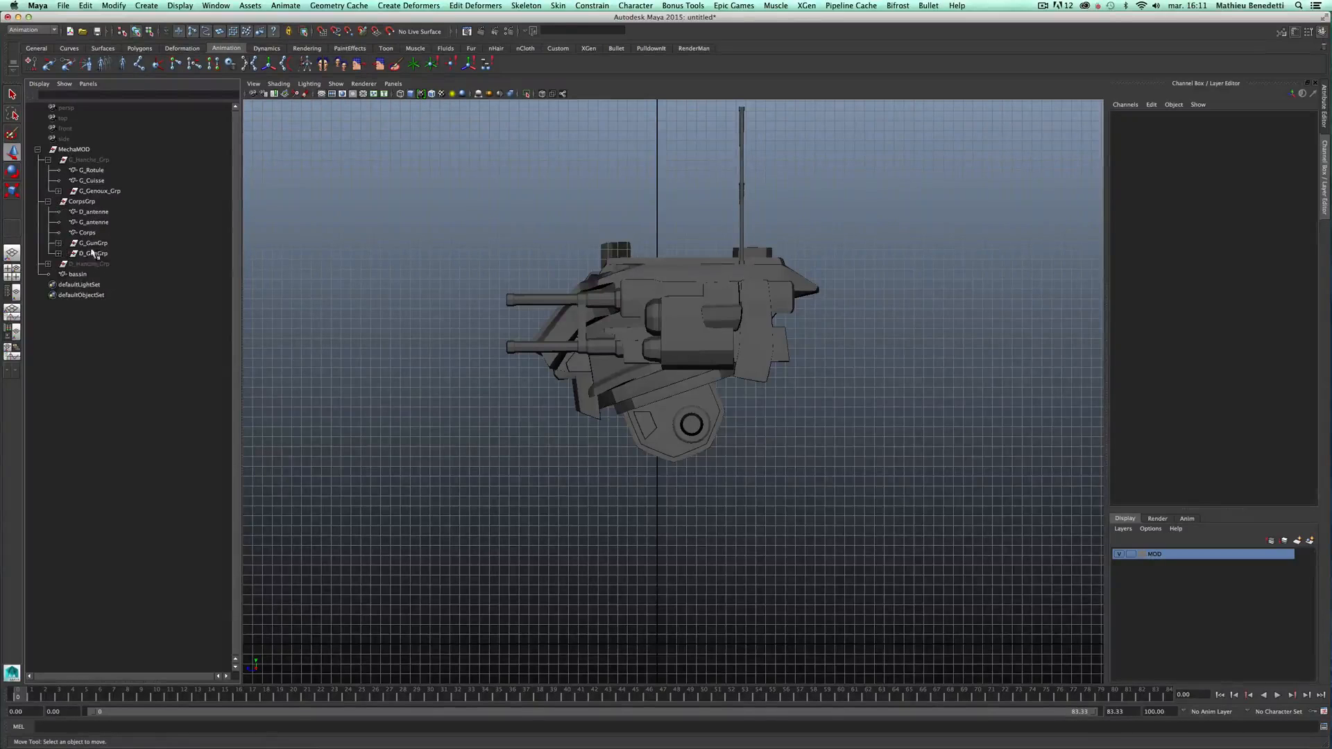
pyautogui.moveTo(93, 243); pyautogui.dragTo(95, 256)
pyautogui.hotkey('ctrl', 'h')
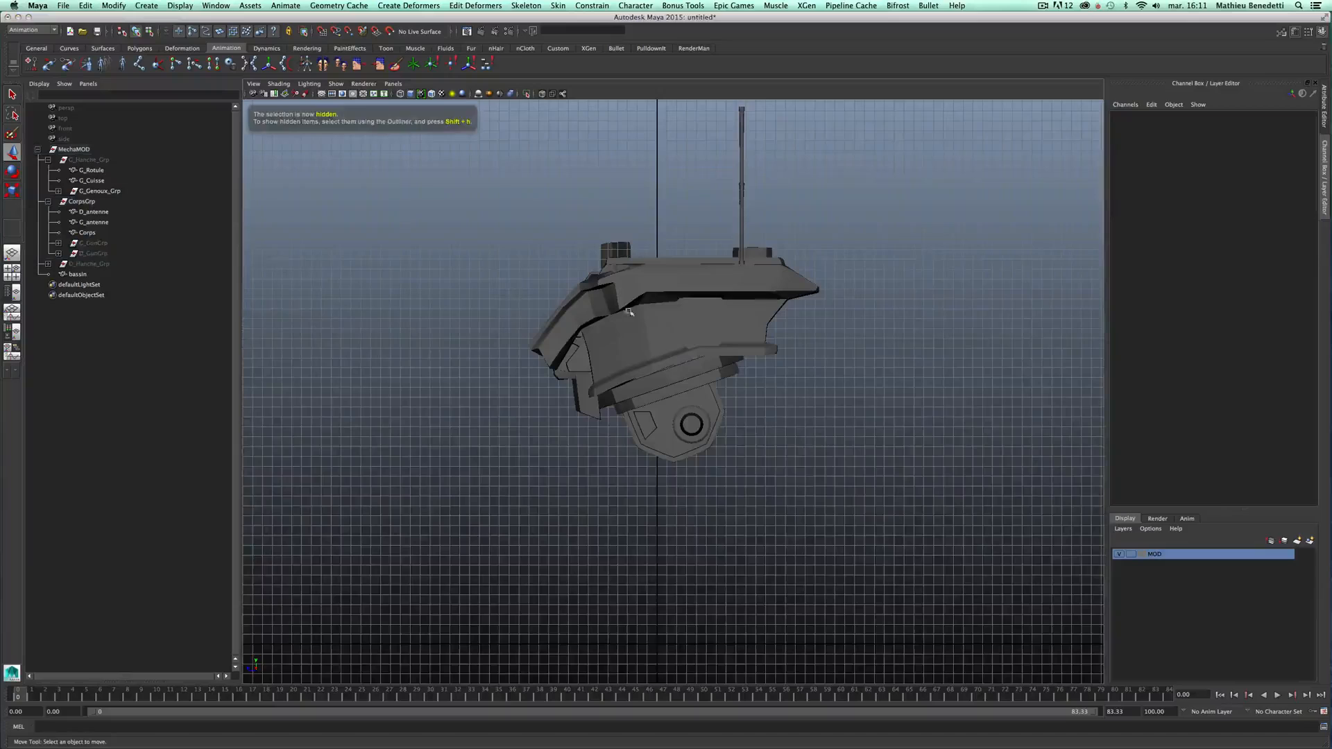
# - Activate the Joint Tool and show its settings
pyautogui.scroll(3, 658, 340)
pyautogui.keyDown('alt'); pyautogui.moveTo(670, 315); pyautogui.dragTo(674, 328, button='middle'); pyautogui.keyUp('alt')
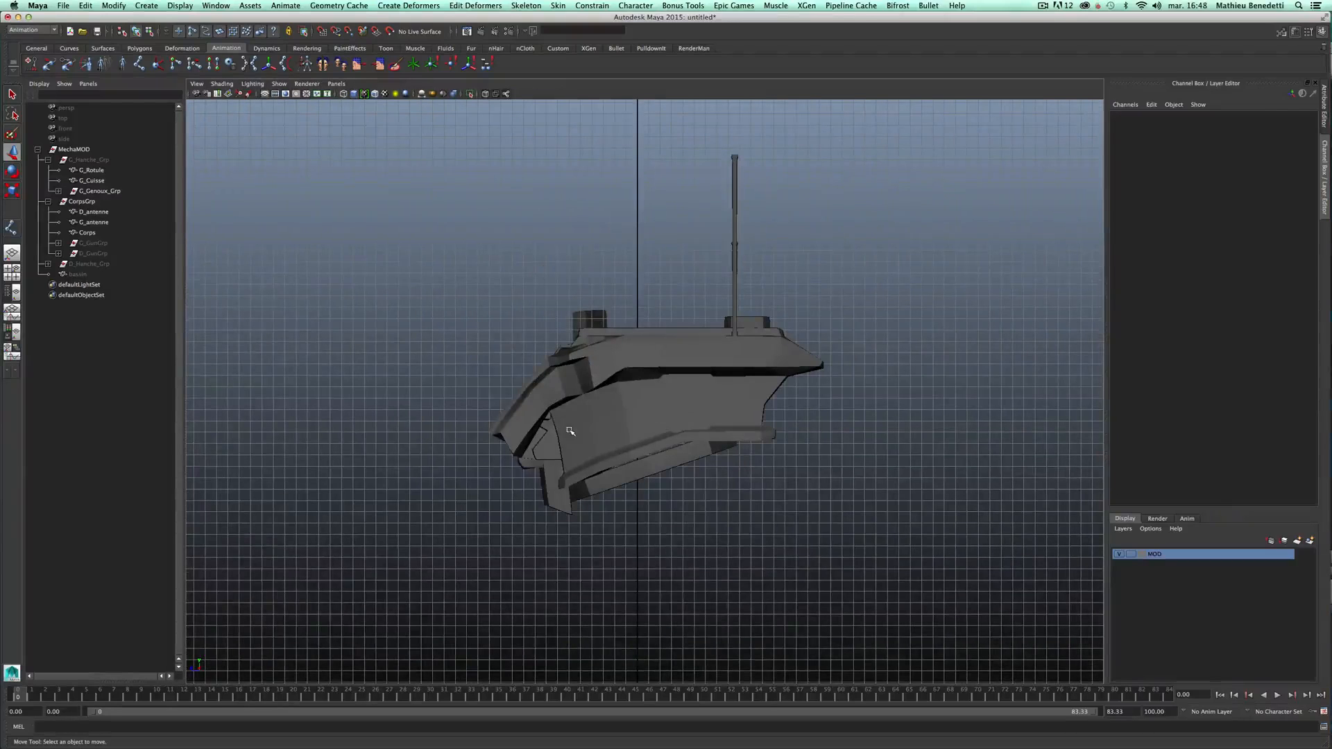
pyautogui.keyDown('alt'); pyautogui.moveTo(622, 422); pyautogui.dragTo(628, 412, button='middle'); pyautogui.keyUp('alt')
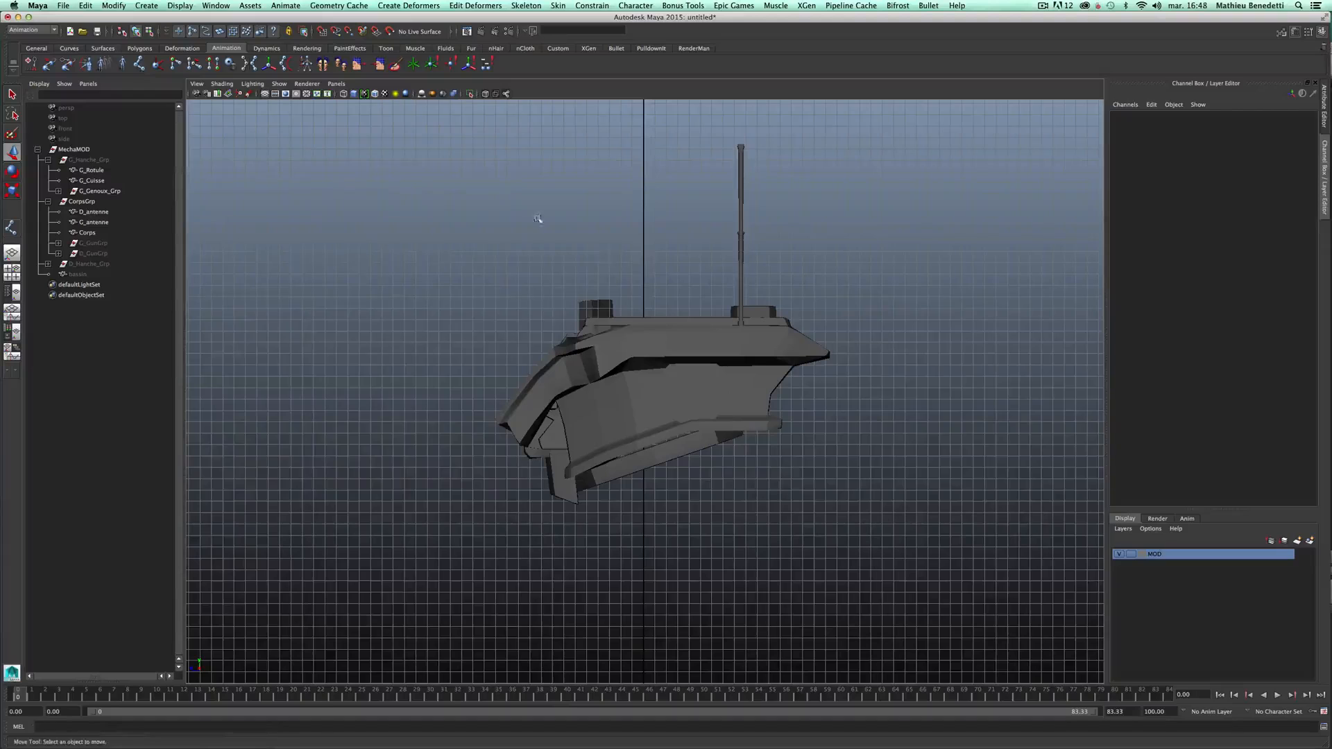
pyautogui.doubleClick(142, 66)
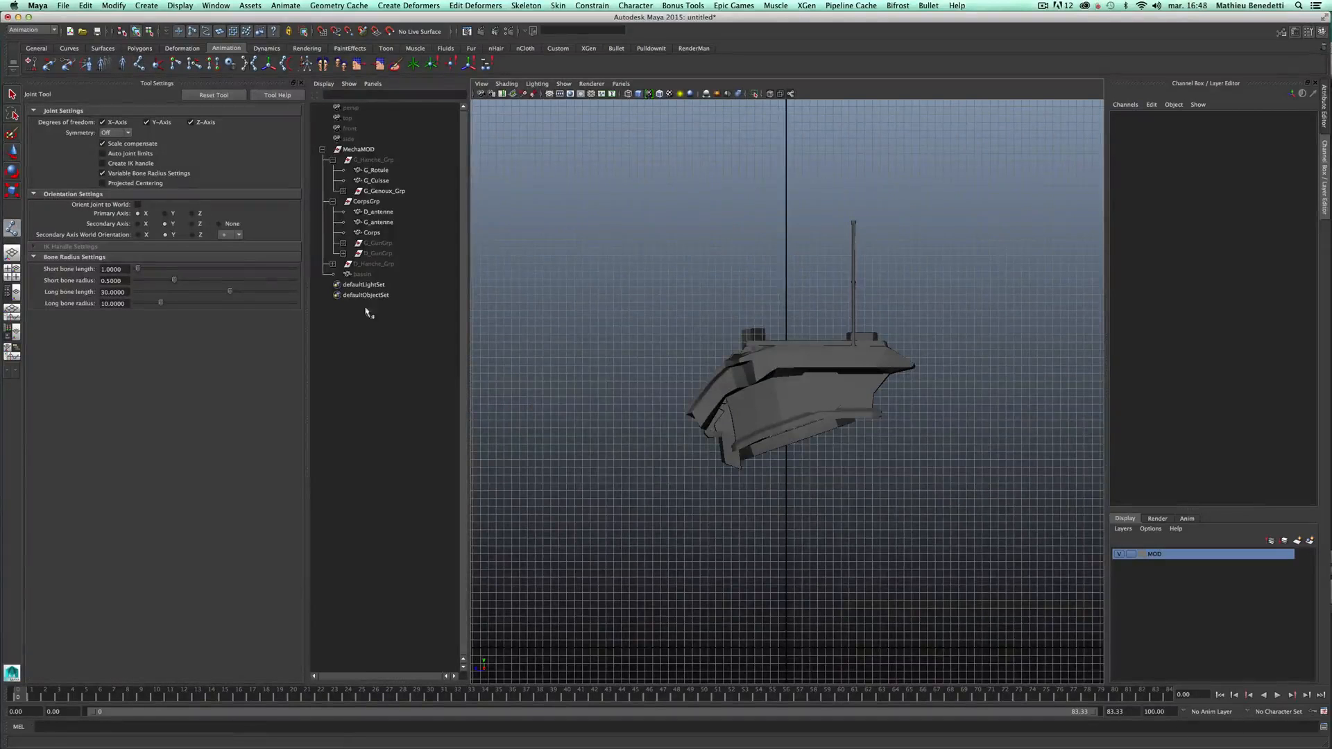
# - Draw a trial three-joint chain in front of the body in the side view, and undo it
pyautogui.scroll(2, 618, 402)
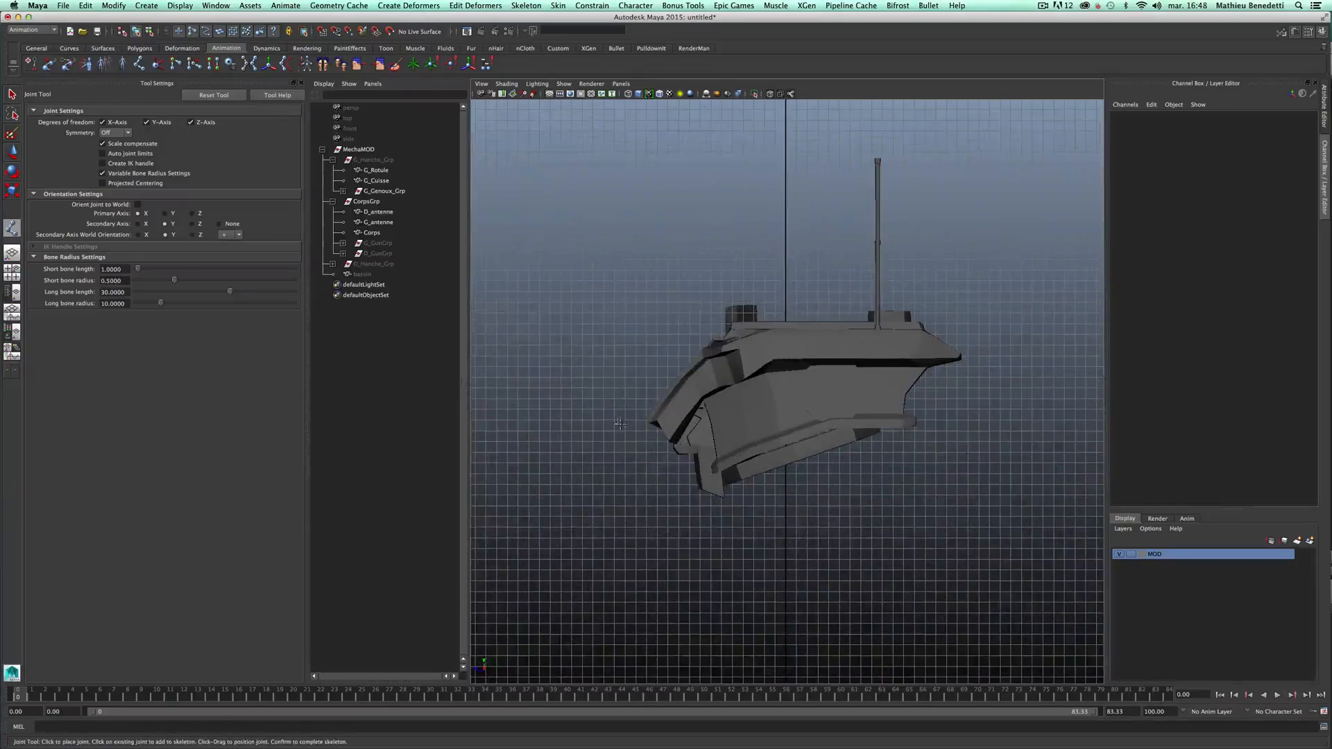
pyautogui.click(614, 432)
pyautogui.click(612, 299)
pyautogui.click(546, 263)
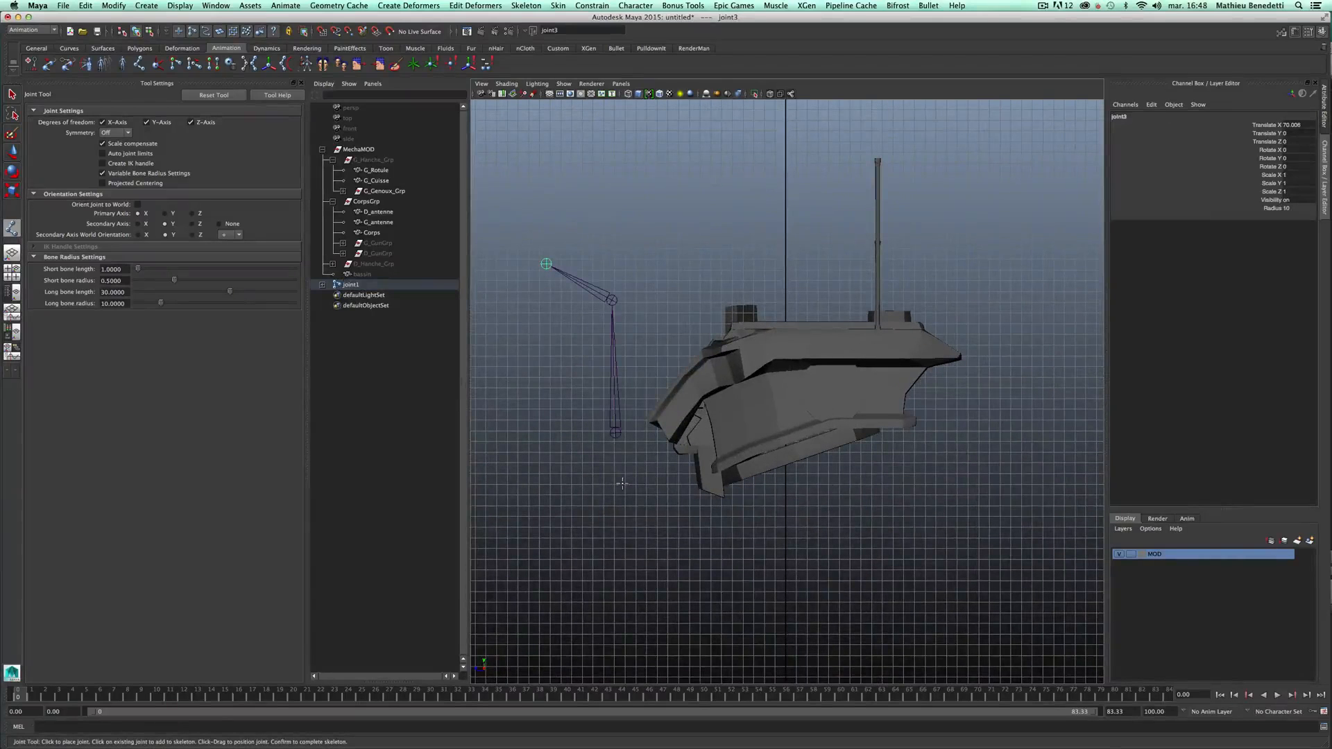
pyautogui.press('z')
pyautogui.press('z')
pyautogui.press('z')
pyautogui.press('z')
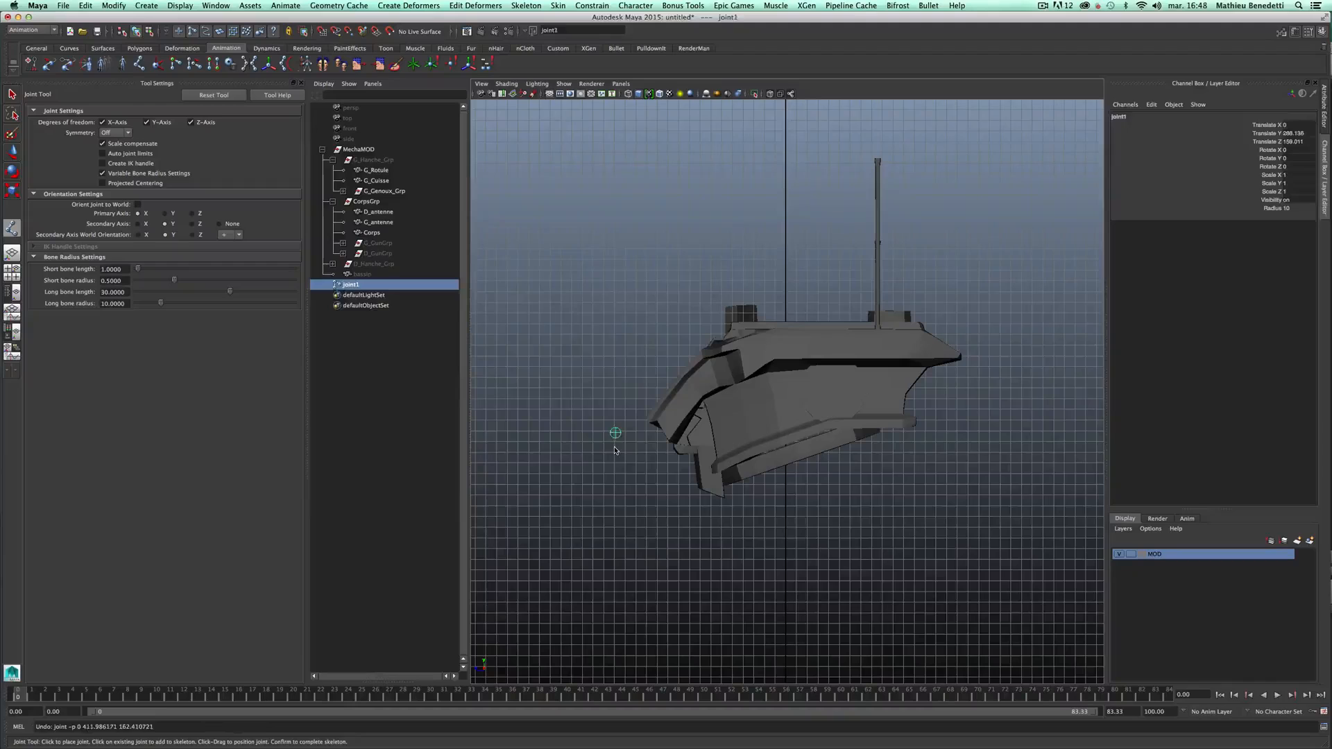
# - Test a long bone radius of 2 on a trial three-joint chain, and undo the chain
pyautogui.click(229, 100)
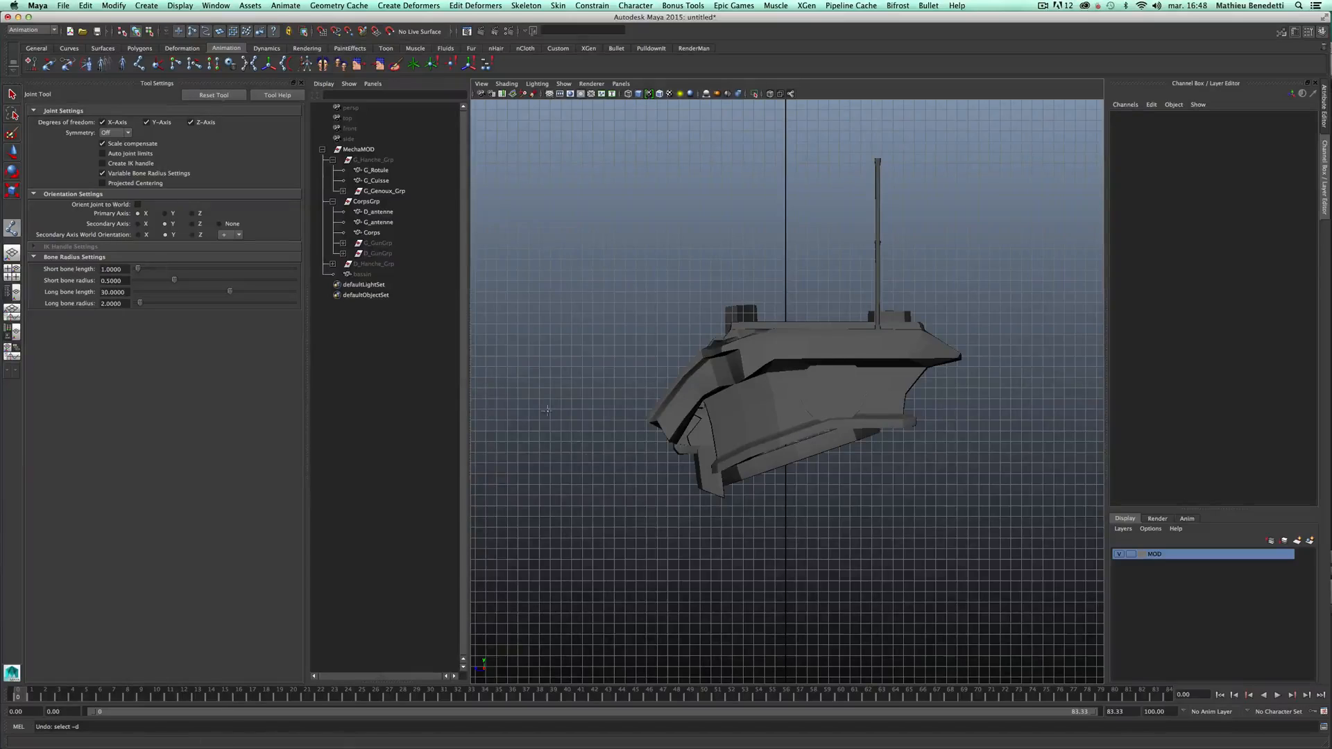
pyautogui.click(597, 440)
pyautogui.click(614, 285)
pyautogui.click(527, 204)
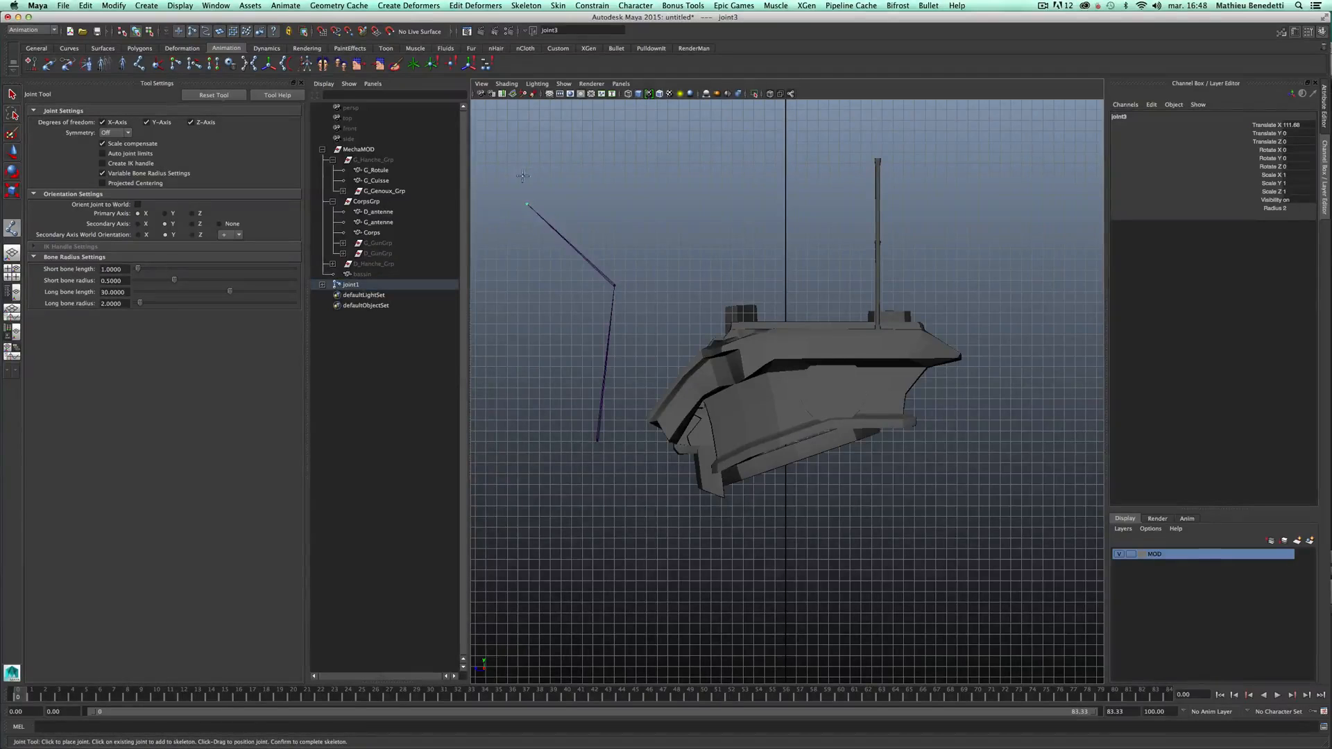
pyautogui.press('z')
pyautogui.press('z')
pyautogui.press('z')
pyautogui.press('z')
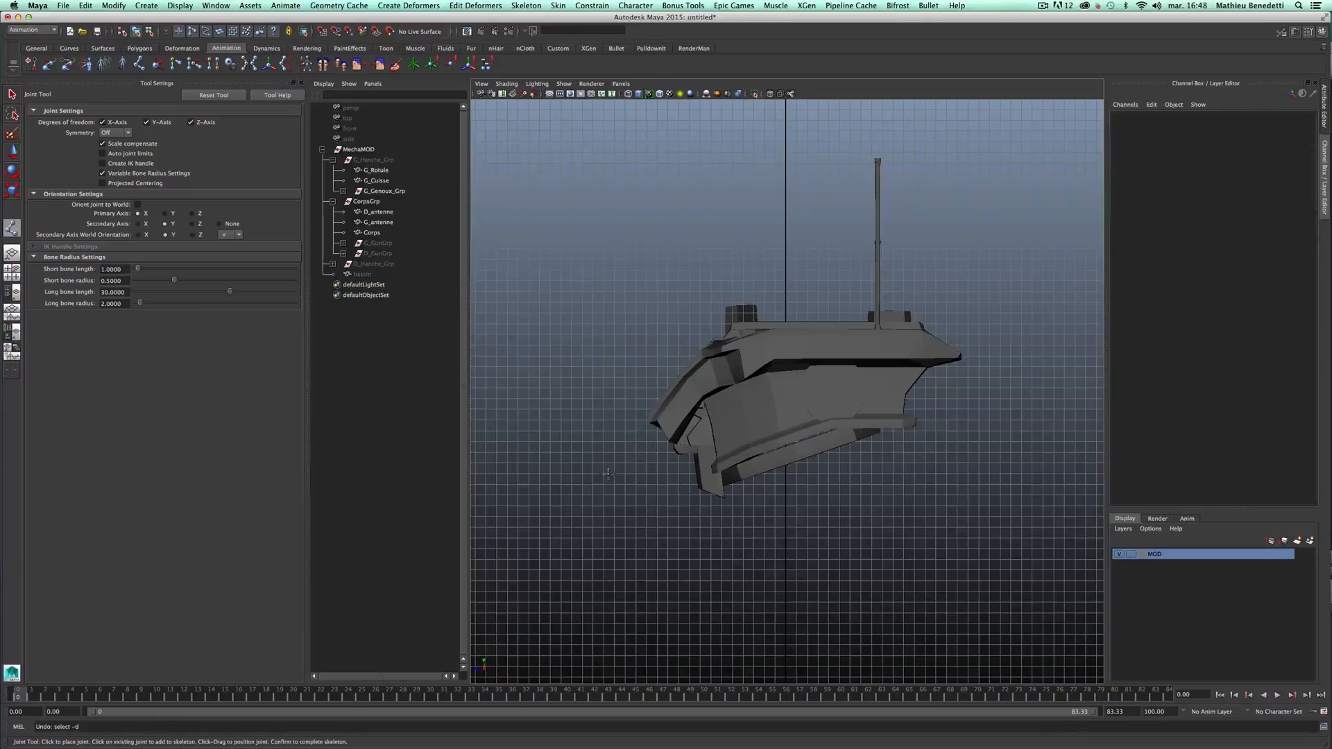
# - Set the long bone radius to 10 and test it on a trial two-joint chain, undoing that chain
pyautogui.moveTo(126, 304); pyautogui.dragTo(49, 304)
pyautogui.write('10')
pyautogui.press('Return')
pyautogui.click(614, 493)
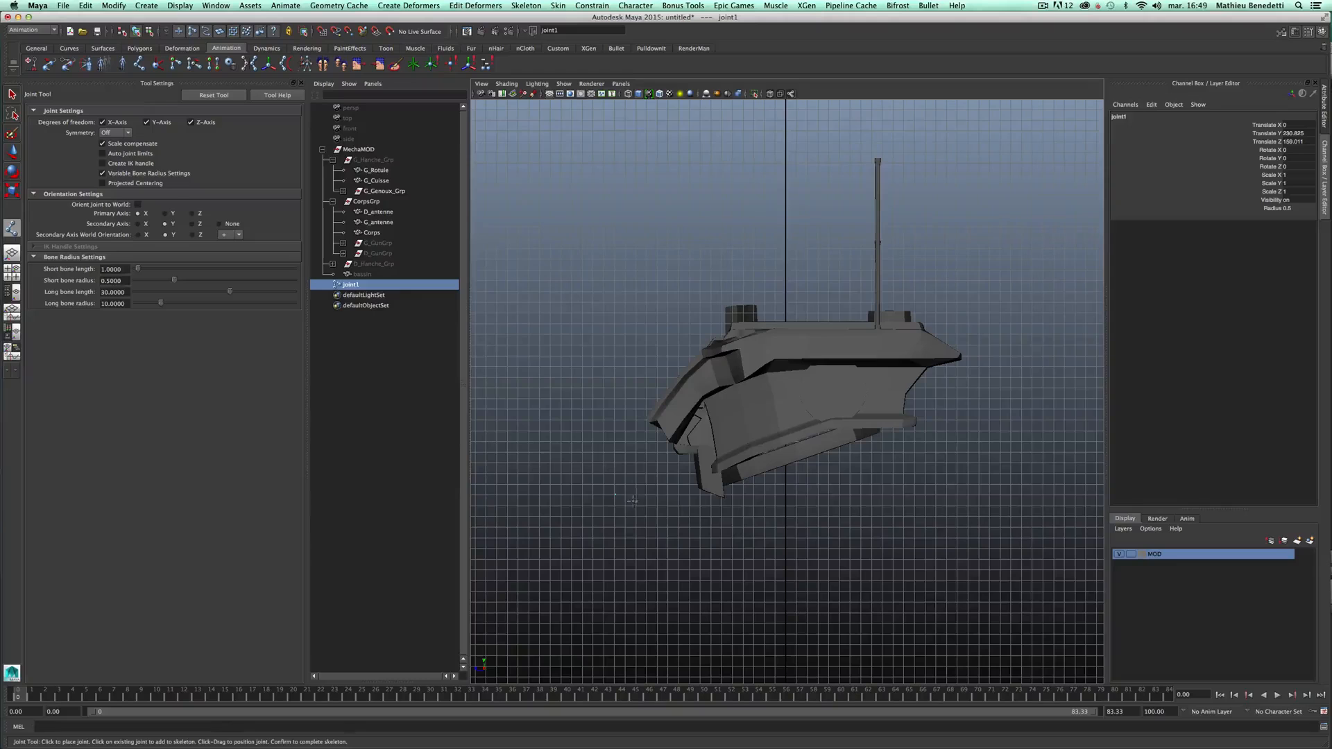
pyautogui.click(589, 363)
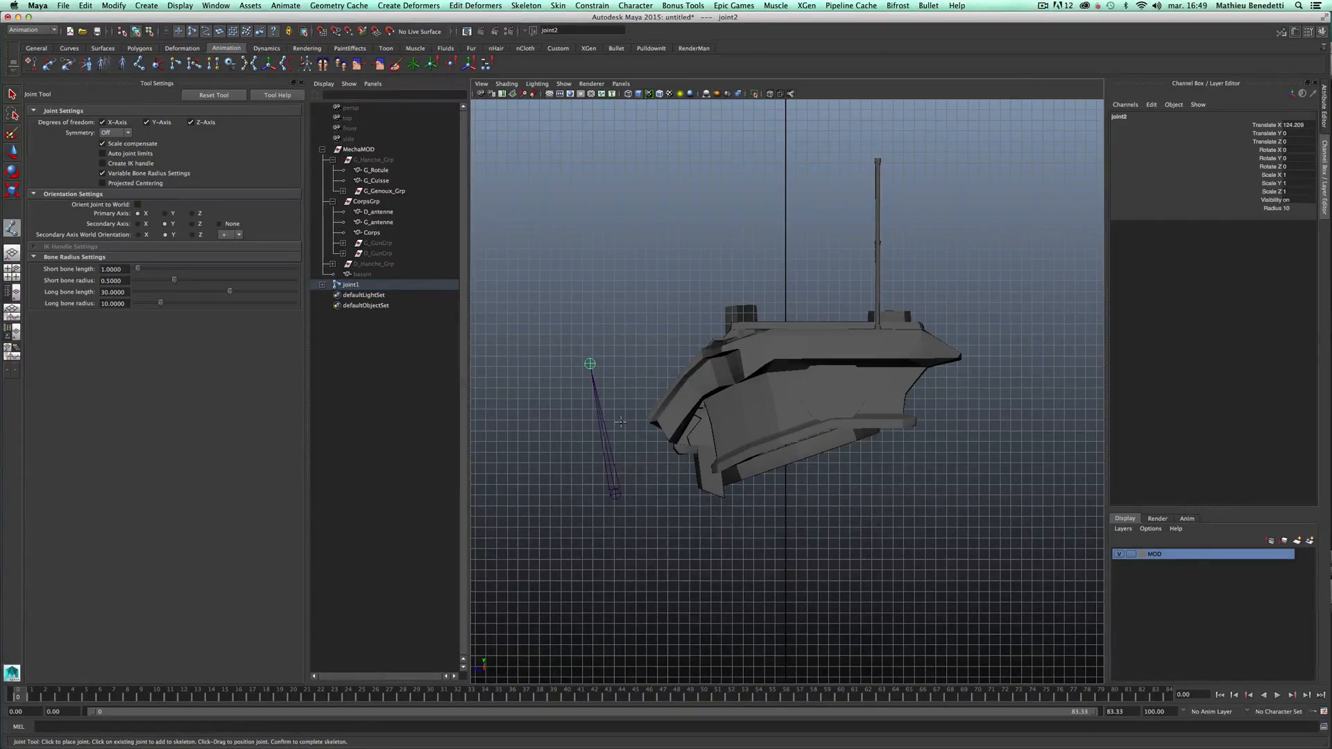
pyautogui.press('super+z')
pyautogui.press('super+z')
# - Unhide the bassin mesh beneath the body and clear the selection
pyautogui.keyDown('alt'); pyautogui.moveTo(700, 475); pyautogui.dragTo(643, 402, button='middle'); pyautogui.keyUp('alt')
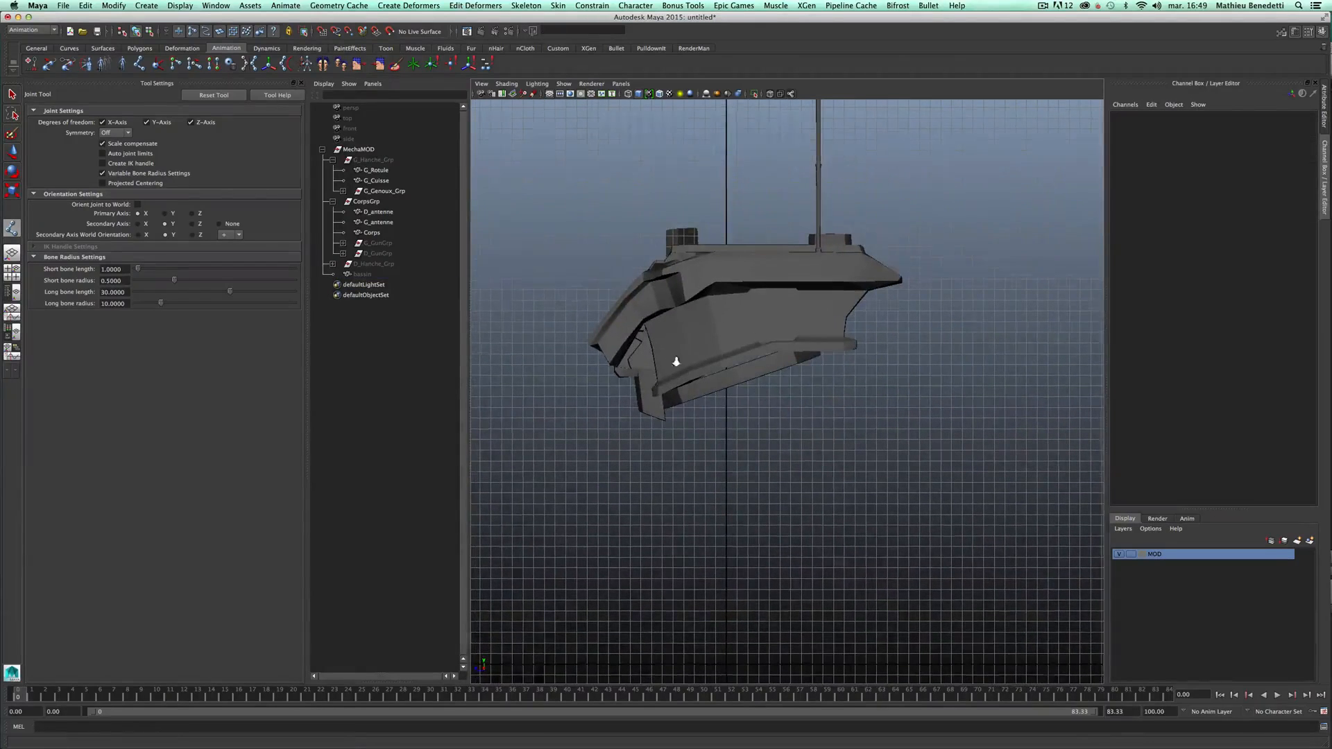
pyautogui.keyDown('alt'); pyautogui.moveTo(676, 361); pyautogui.dragTo(888, 422, button='right'); pyautogui.keyUp('alt')
pyautogui.keyDown('alt'); pyautogui.moveTo(766, 355); pyautogui.dragTo(801, 315, button='middle'); pyautogui.keyUp('alt')
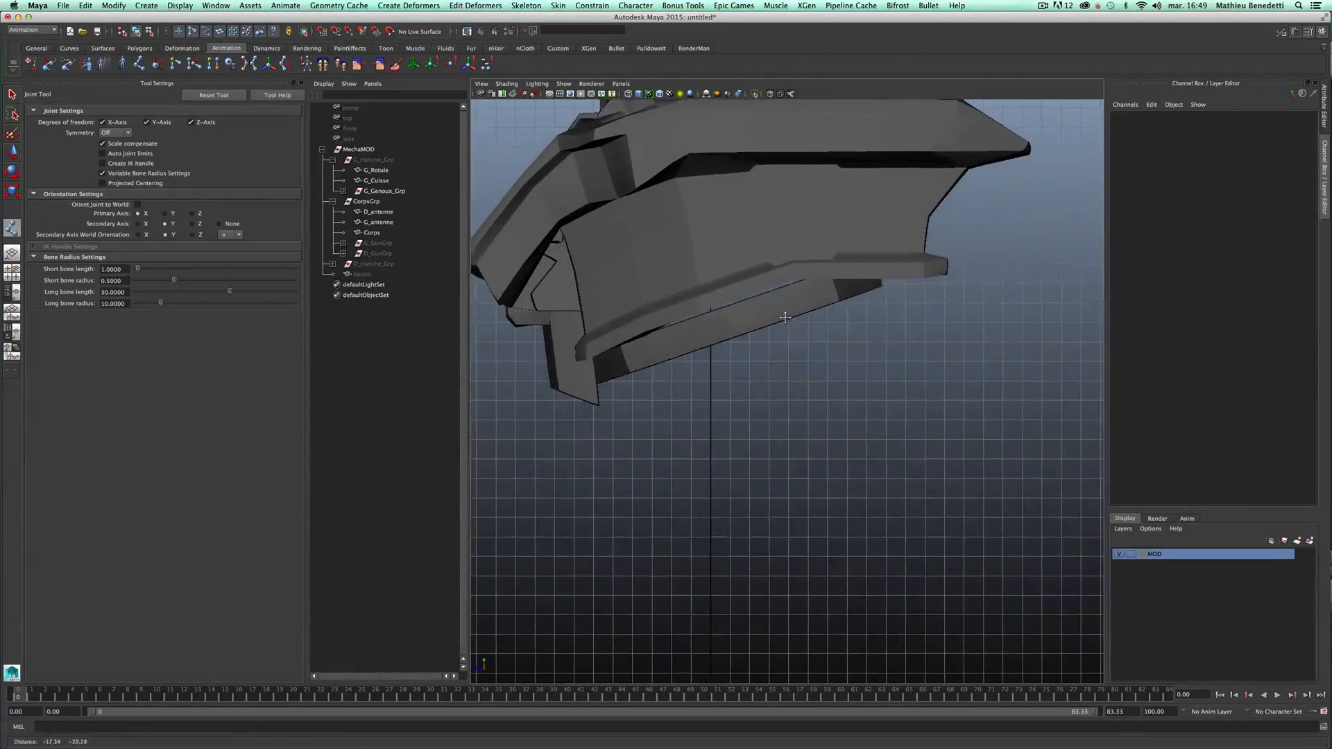
pyautogui.click(364, 274)
pyautogui.hotkey('shift', 'h')
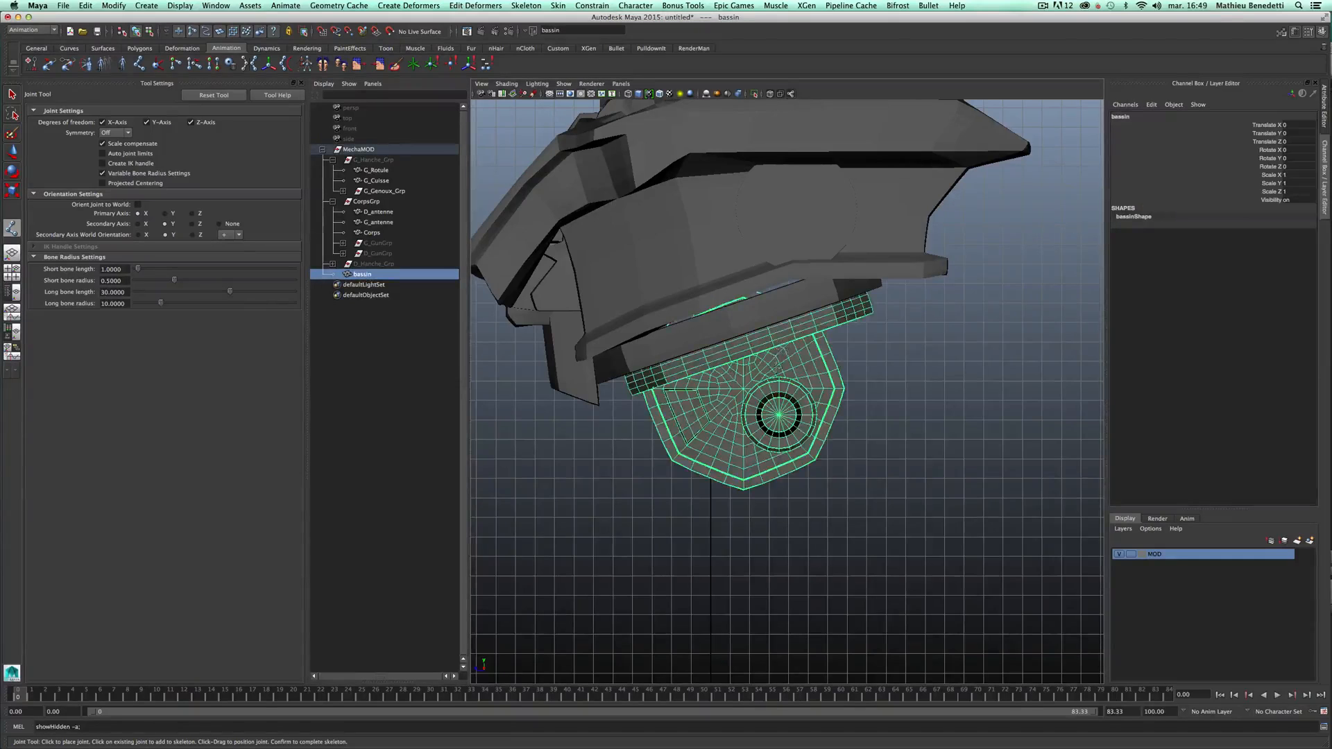
pyautogui.keyDown('alt'); pyautogui.moveTo(784, 349); pyautogui.dragTo(930, 473, button='right'); pyautogui.keyUp('alt')
pyautogui.press('w')
pyautogui.click(855, 446)
pyautogui.moveTo(856, 446)
pyautogui.keyDown('alt'); pyautogui.mouseDown()
pyautogui.moveTo(789, 435)
pyautogui.moveTo(854, 446)
pyautogui.mouseUp(); pyautogui.keyUp('alt')
pyautogui.keyDown('alt'); pyautogui.moveTo(837, 478); pyautogui.dragTo(922, 460, button='right'); pyautogui.keyUp('alt')
pyautogui.keyDown('alt'); pyautogui.moveTo(835, 428); pyautogui.dragTo(771, 399, button='middle'); pyautogui.keyUp('alt')
# - Turn on wireframe on shaded and place a single joint at the centre of the bassin mesh with the Joint Tool
pyautogui.click(140, 64)
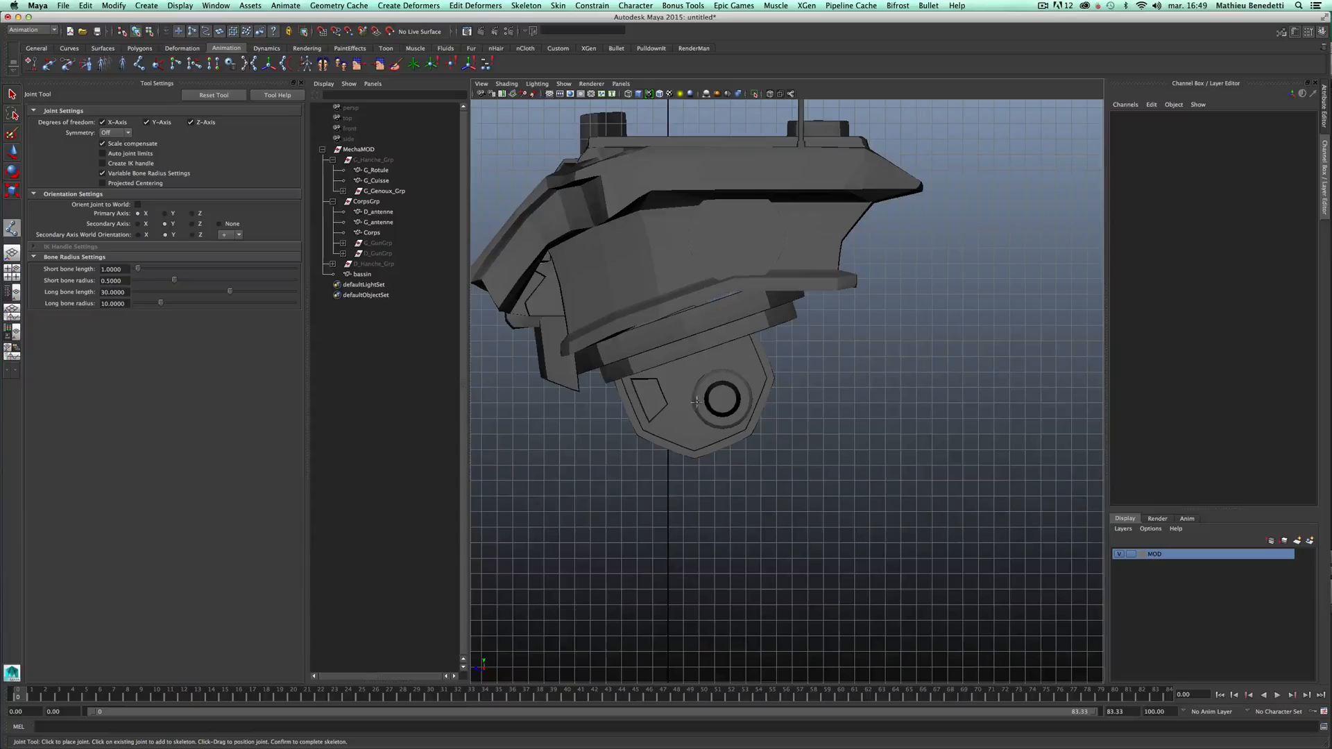
pyautogui.click(660, 94)
pyautogui.keyDown('alt'); pyautogui.moveTo(638, 424); pyautogui.dragTo(902, 465, button='right'); pyautogui.keyUp('alt')
pyautogui.keyDown('alt'); pyautogui.moveTo(617, 292); pyautogui.dragTo(661, 315, button='middle'); pyautogui.keyUp('alt')
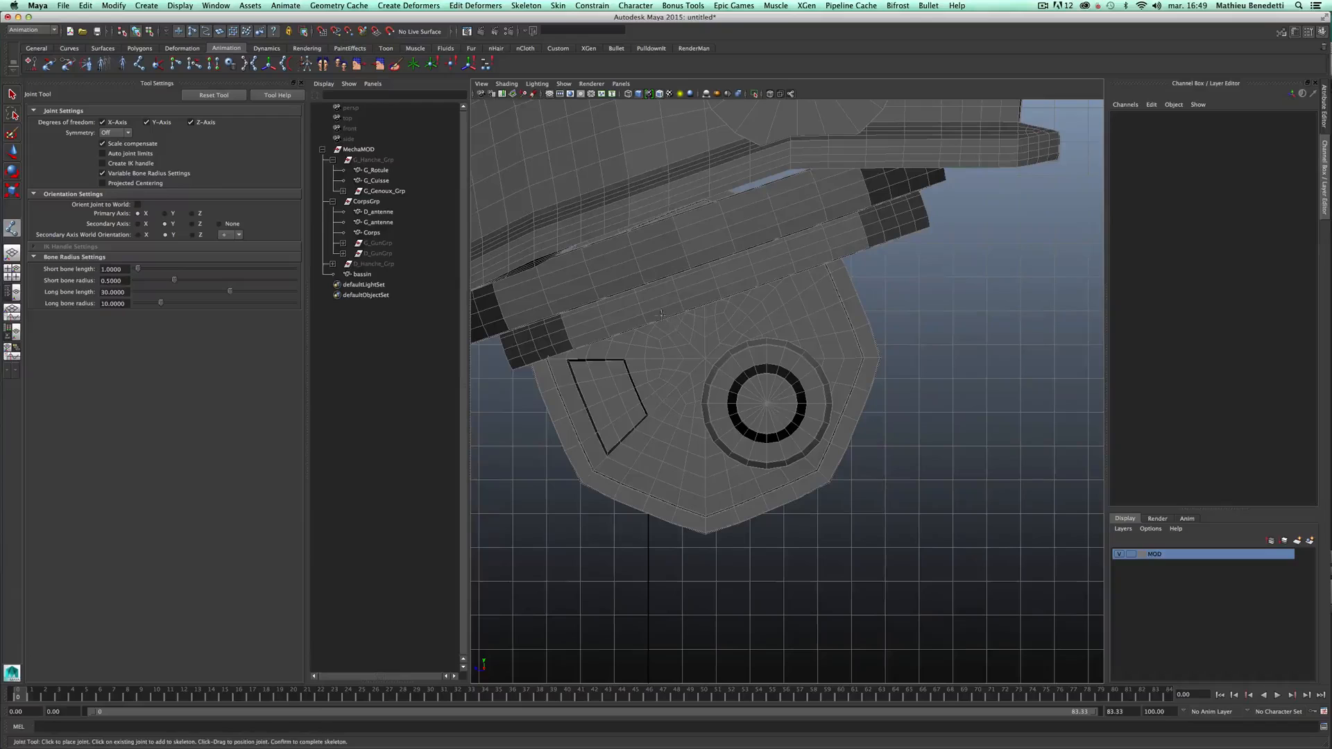
pyautogui.click(704, 358)
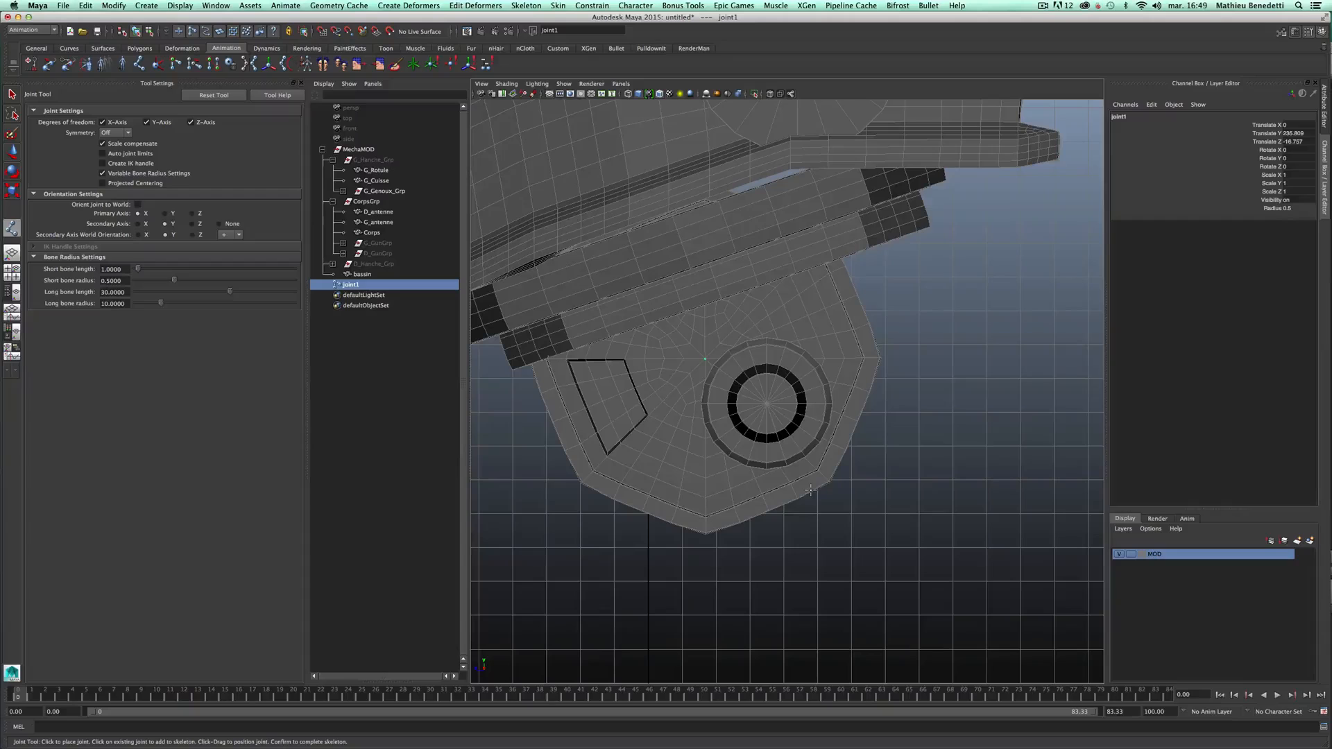
# - Set the radius of the bassin joint to 10
pyautogui.press('w')
pyautogui.click(1291, 208)
pyautogui.press('Return')
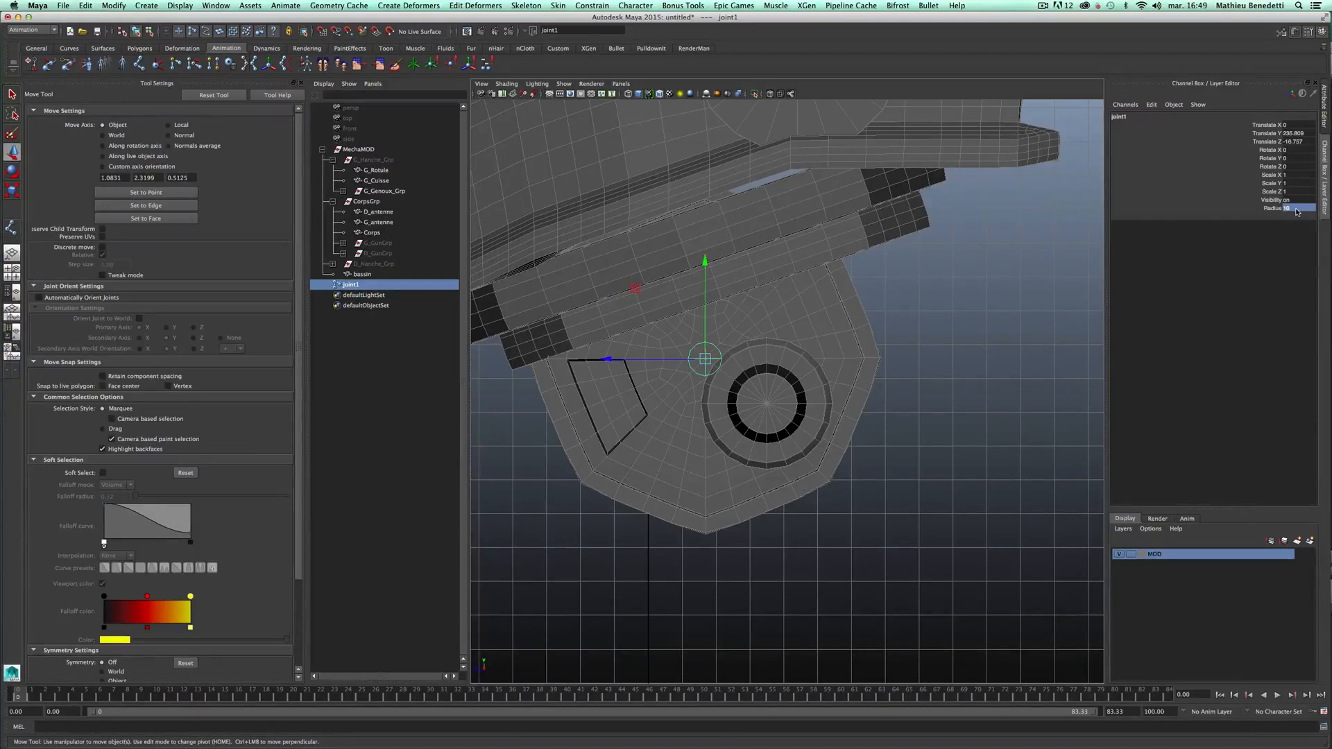
pyautogui.scroll(-5, 945, 376)
pyautogui.keyDown('alt'); pyautogui.moveTo(806, 356); pyautogui.dragTo(825, 392, button='middle'); pyautogui.keyUp('alt')
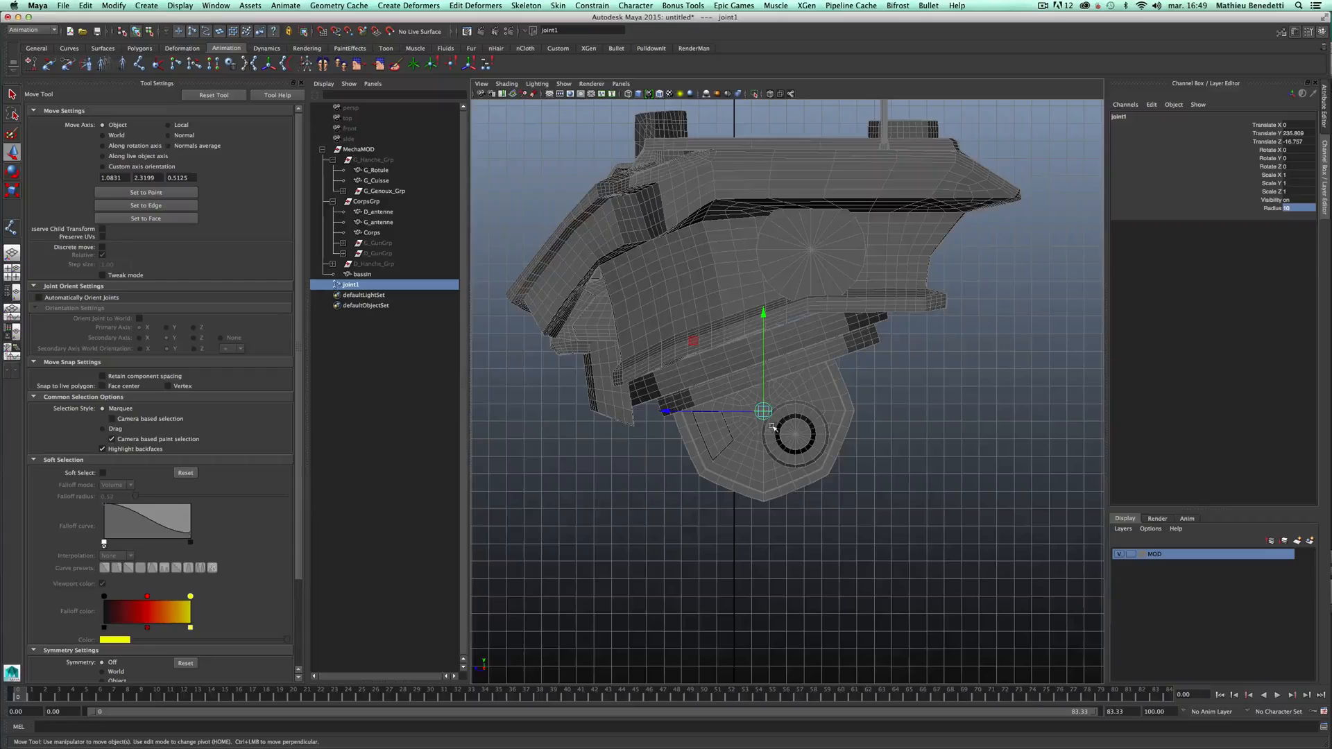
# - Fine-tune the bassin joint's height and depth so it sits on the centre of the mesh in the side view
pyautogui.scroll(4, 772, 428)
pyautogui.keyDown('alt'); pyautogui.moveTo(781, 430); pyautogui.dragTo(789, 378, button='middle'); pyautogui.keyUp('alt')
pyautogui.moveTo(755, 278); pyautogui.dragTo(756, 275)
pyautogui.moveTo(658, 371); pyautogui.dragTo(659, 372)
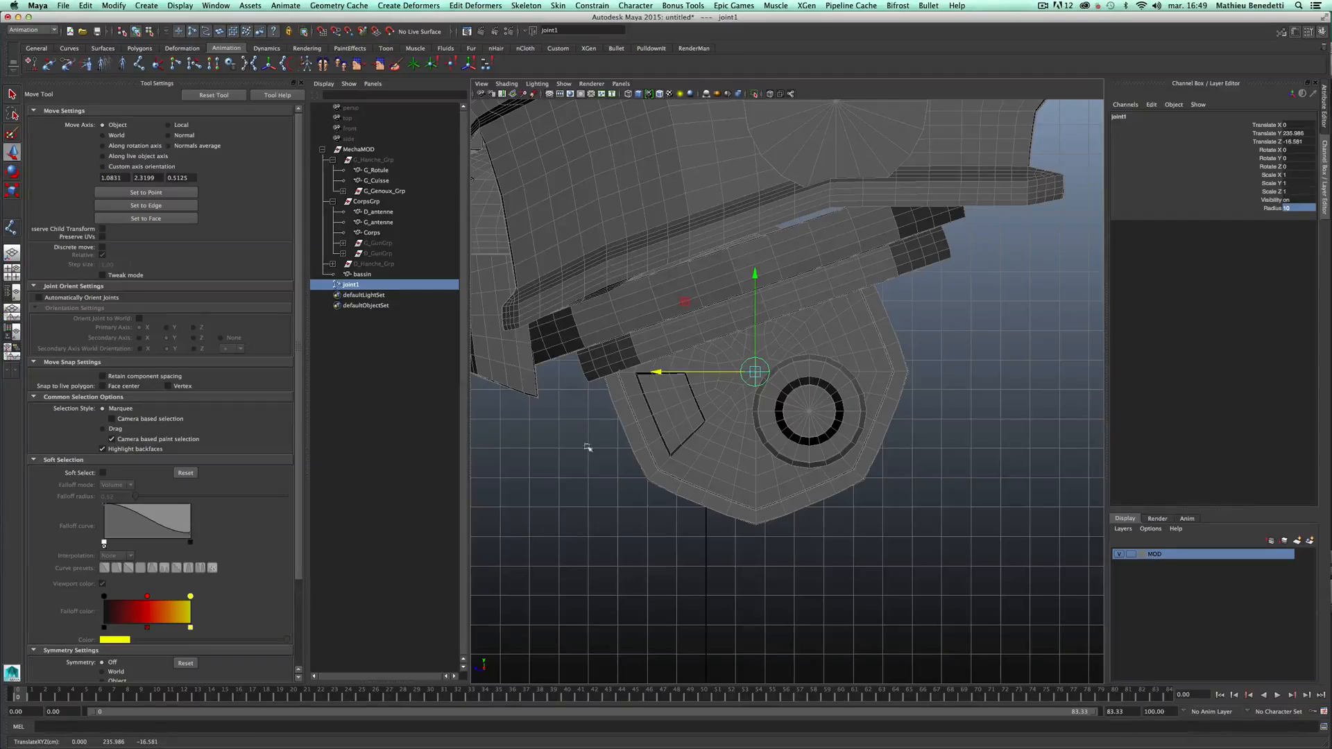
# - Duplicate the bassin joint in place
pyautogui.scroll(-4, 823, 428)
pyautogui.keyDown('alt'); pyautogui.moveTo(799, 456); pyautogui.dragTo(756, 367, button='middle'); pyautogui.keyUp('alt')
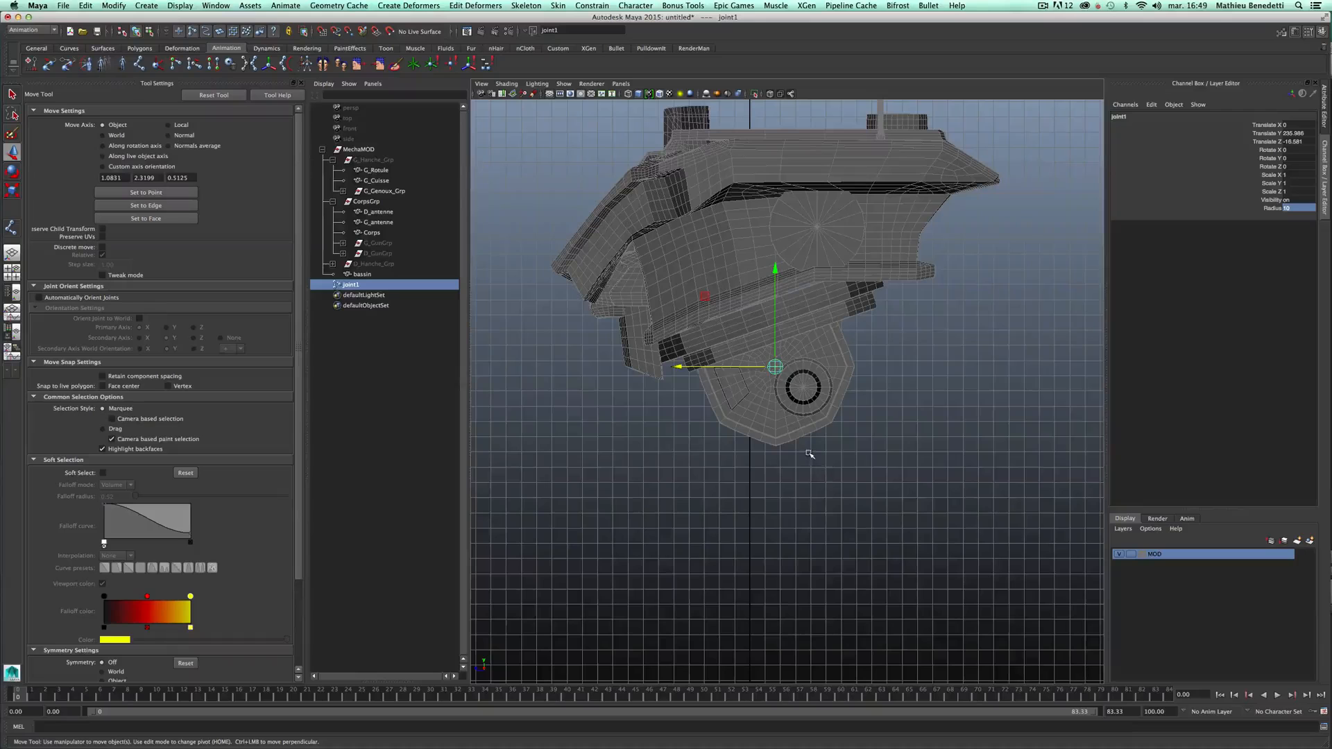
pyautogui.hotkey('ctrl', 'd')
pyautogui.scroll(2, 787, 421)
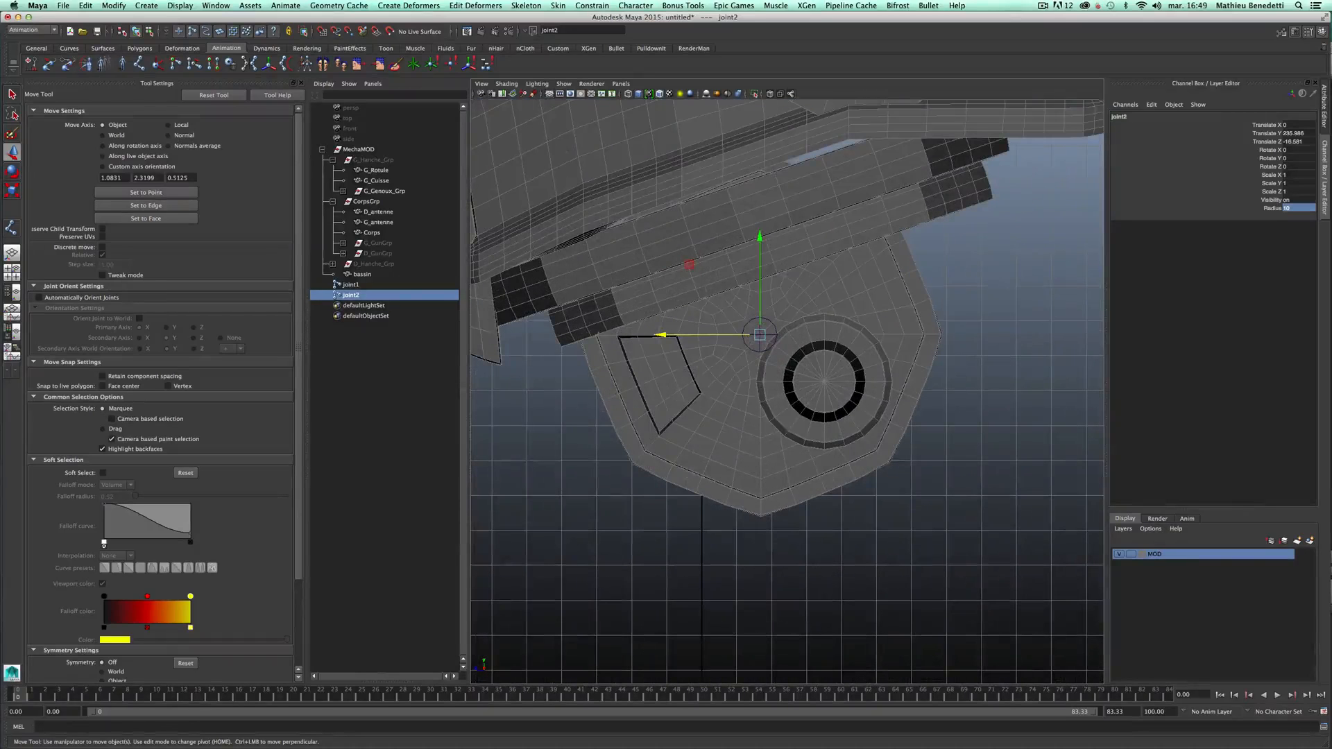
pyautogui.scroll(-5, 808, 393)
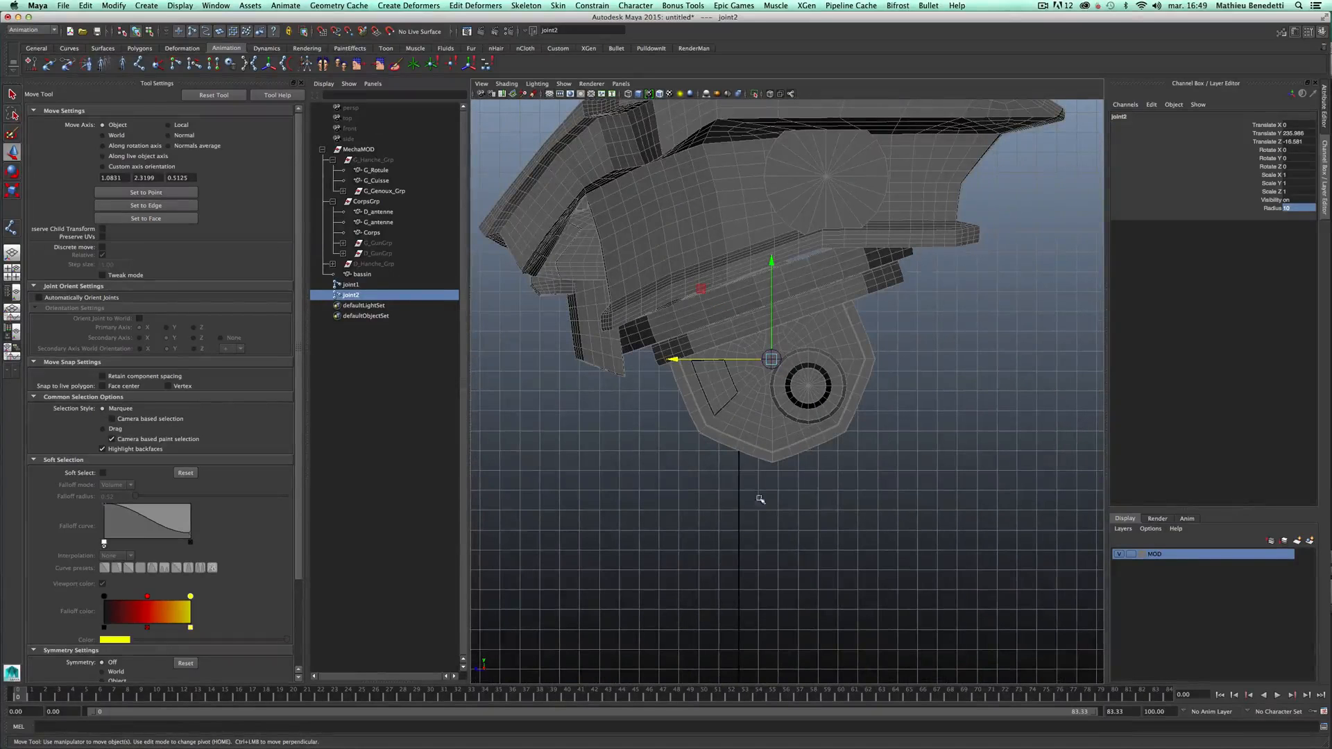
# - Try rotating CorpsGrp to check how the body turns about its pivot, and undo the rotation
pyautogui.click(734, 224)
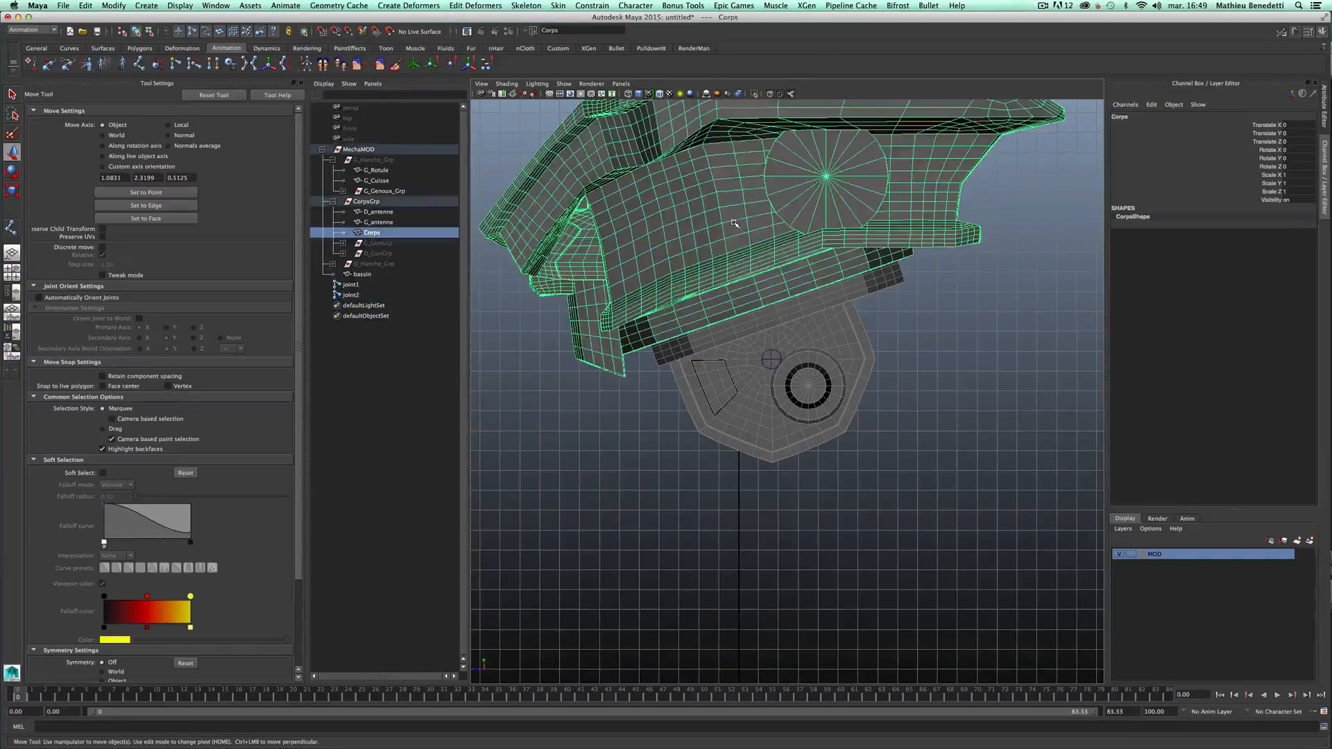
pyautogui.press('Up')
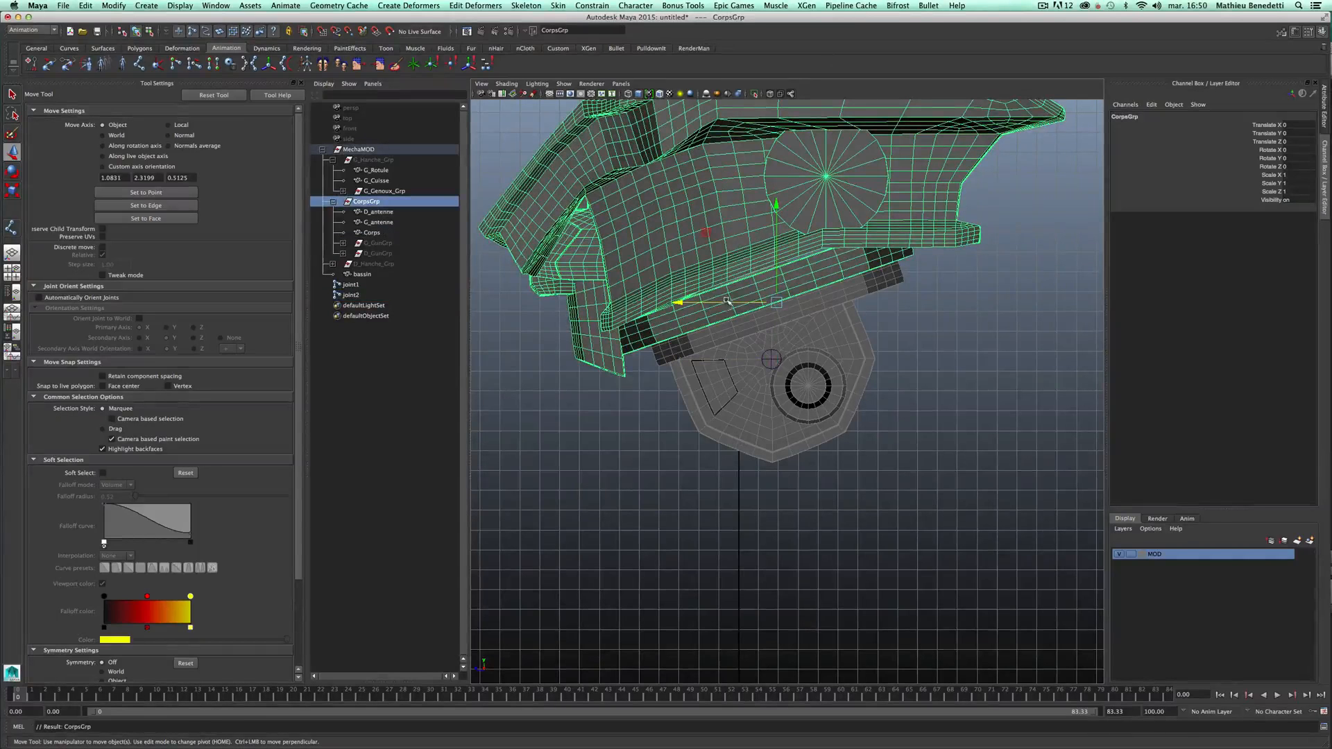
pyautogui.press('e')
pyautogui.moveTo(737, 300); pyautogui.dragTo(714, 299)
pyautogui.press('z')
# - Move the duplicated joint straight up from the bassin centre toward the base of the body
pyautogui.click(357, 295)
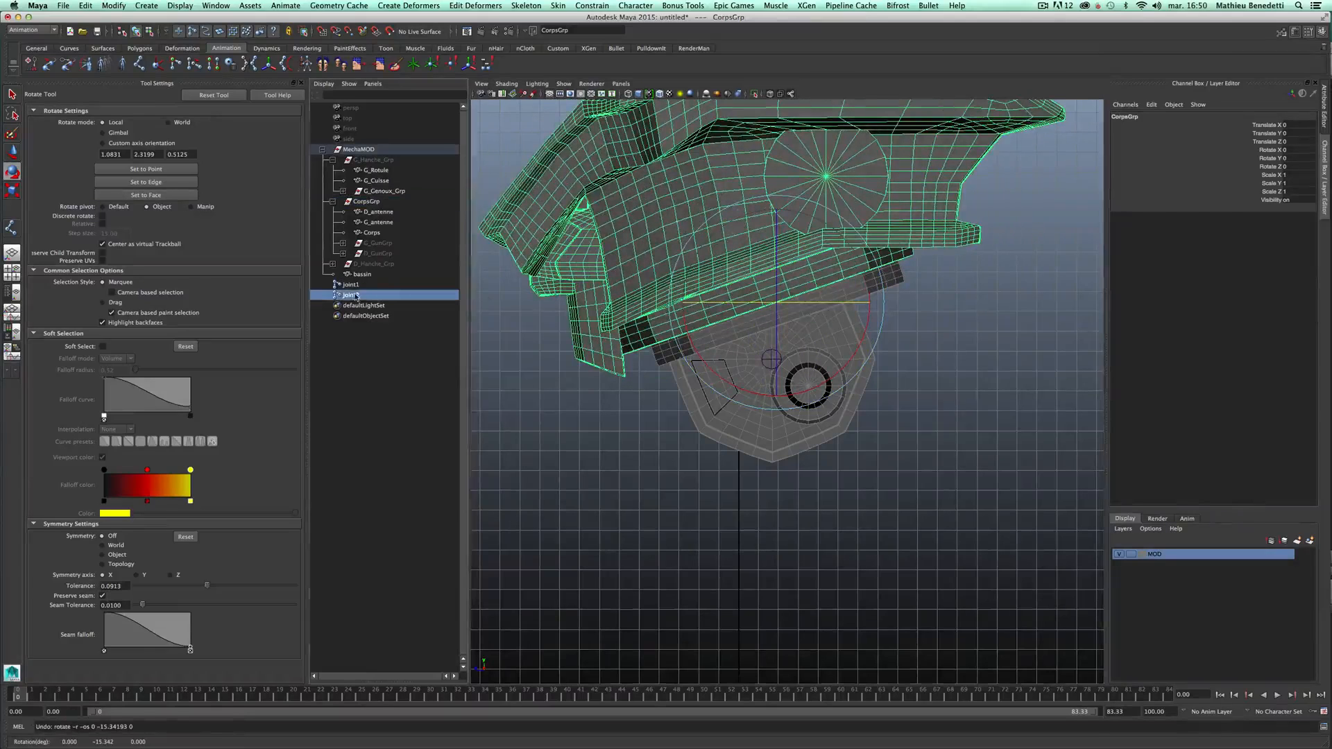
pyautogui.scroll(3, 748, 358)
pyautogui.press('w')
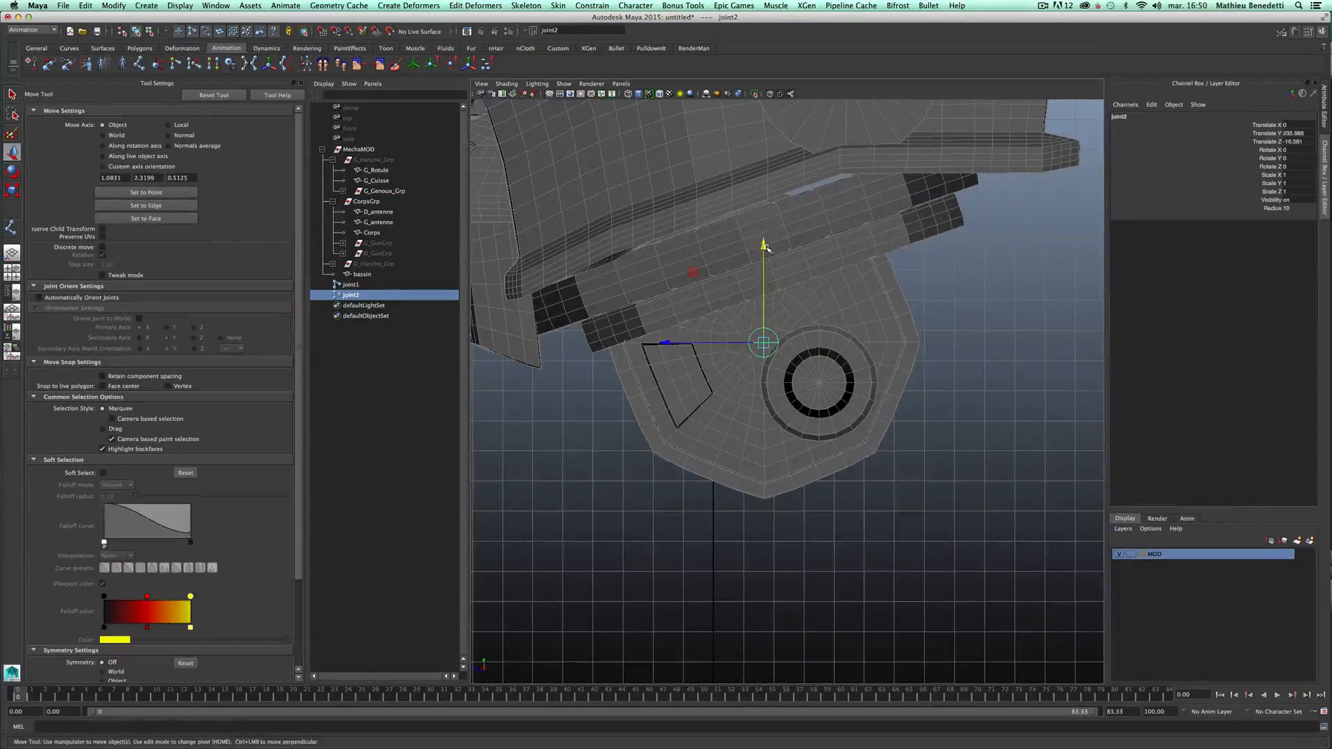
pyautogui.moveTo(763, 247); pyautogui.dragTo(764, 200)
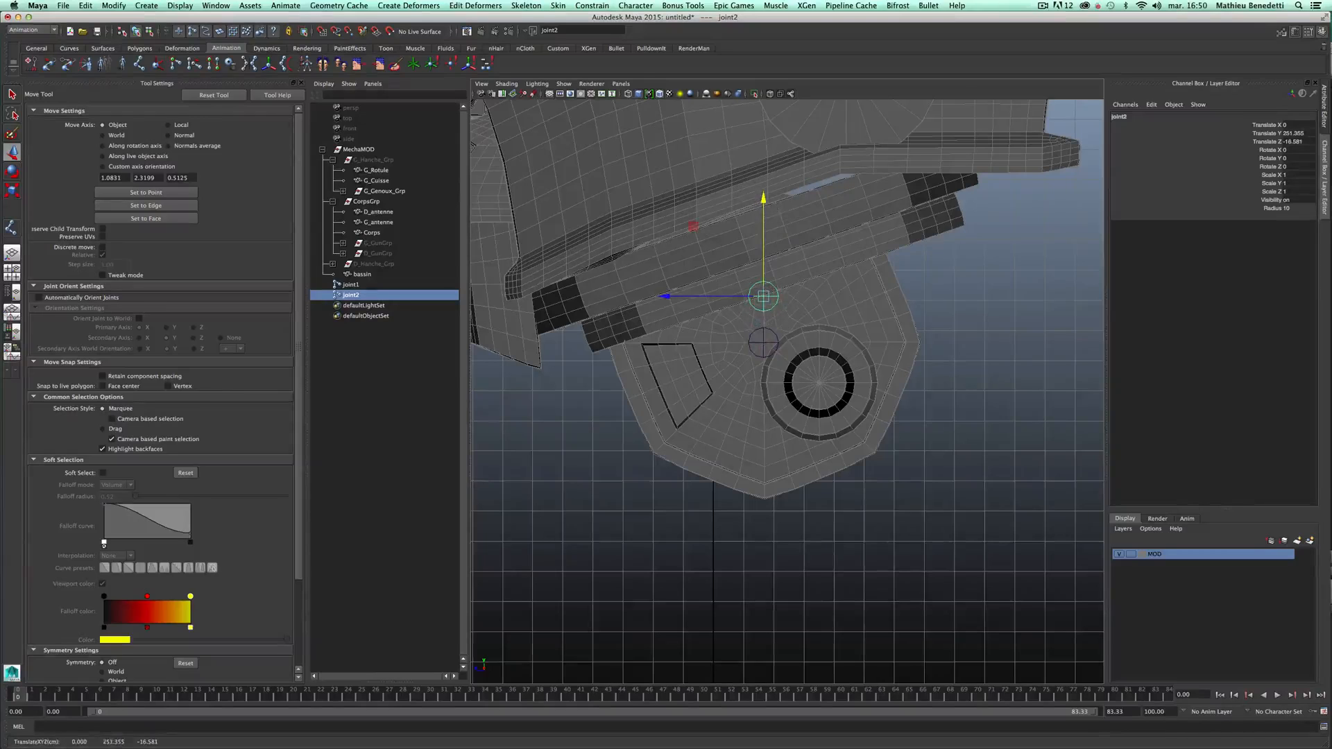
# - Switch to the perspective camera and hide the bassin mesh
pyautogui.moveTo(351, 108); pyautogui.dragTo(781, 217, button='middle')
pyautogui.middleClick(799, 277)
pyautogui.click(798, 276)
pyautogui.hotkey('ctrl', 'h')
# - Snap the duplicated joint onto the centre of the body's underside
pyautogui.keyDown('alt'); pyautogui.moveTo(798, 277); pyautogui.dragTo(833, 313); pyautogui.keyUp('alt')
pyautogui.scroll(10, 752, 278)
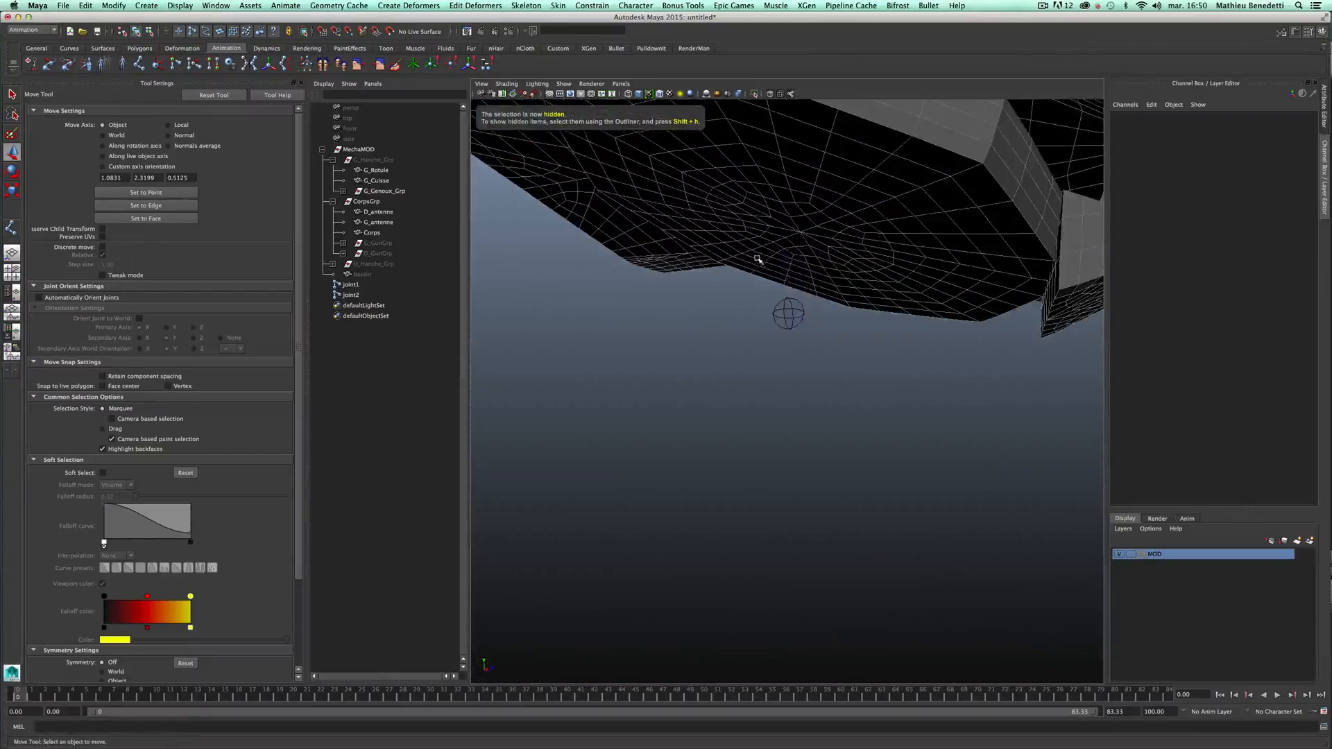
pyautogui.click(791, 268)
pyautogui.keyDown('alt'); pyautogui.moveTo(792, 267); pyautogui.dragTo(921, 358); pyautogui.keyUp('alt')
pyautogui.keyDown('alt'); pyautogui.moveTo(921, 359); pyautogui.dragTo(803, 342, button='right'); pyautogui.keyUp('alt')
pyautogui.keyDown('alt'); pyautogui.moveTo(802, 342); pyautogui.dragTo(803, 389); pyautogui.keyUp('alt')
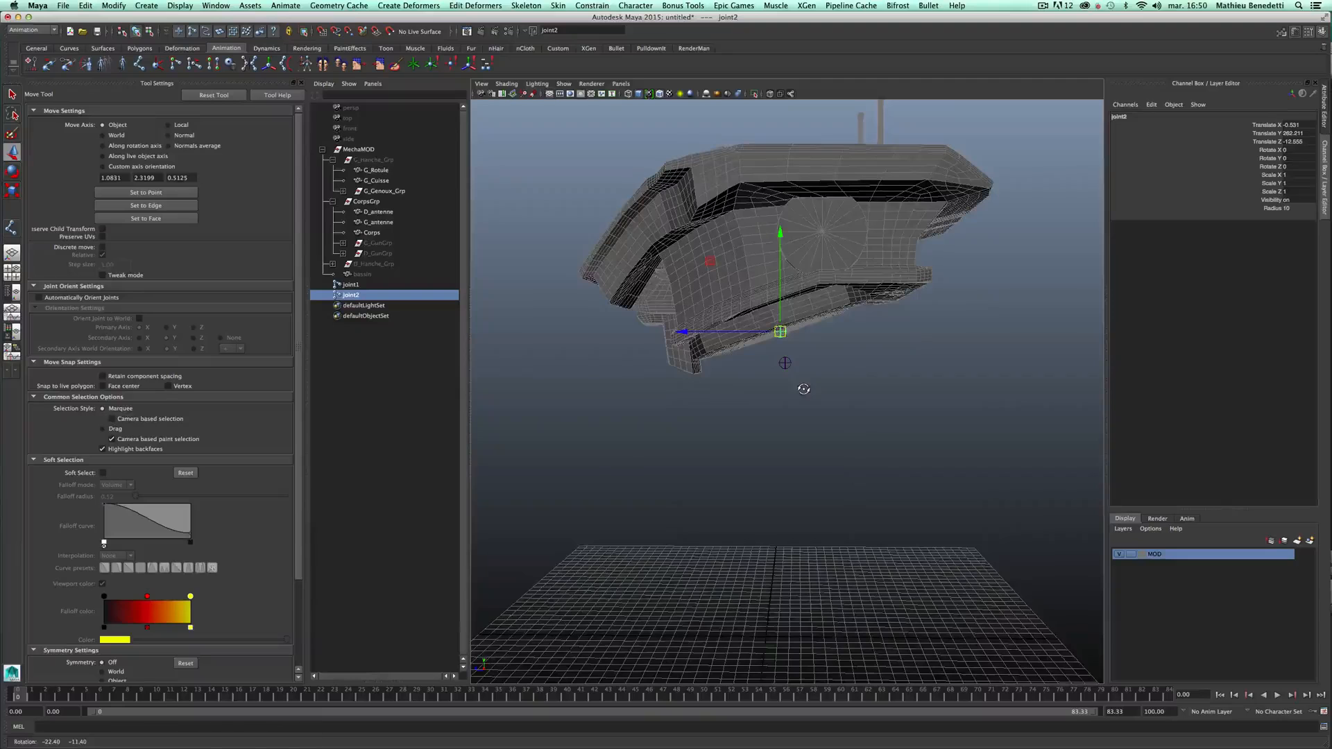
# - Return to the side camera and rotate the upper joint about X to about 19 degrees, matching the slope of the body's underside
pyautogui.moveTo(351, 137); pyautogui.dragTo(678, 191, button='middle')
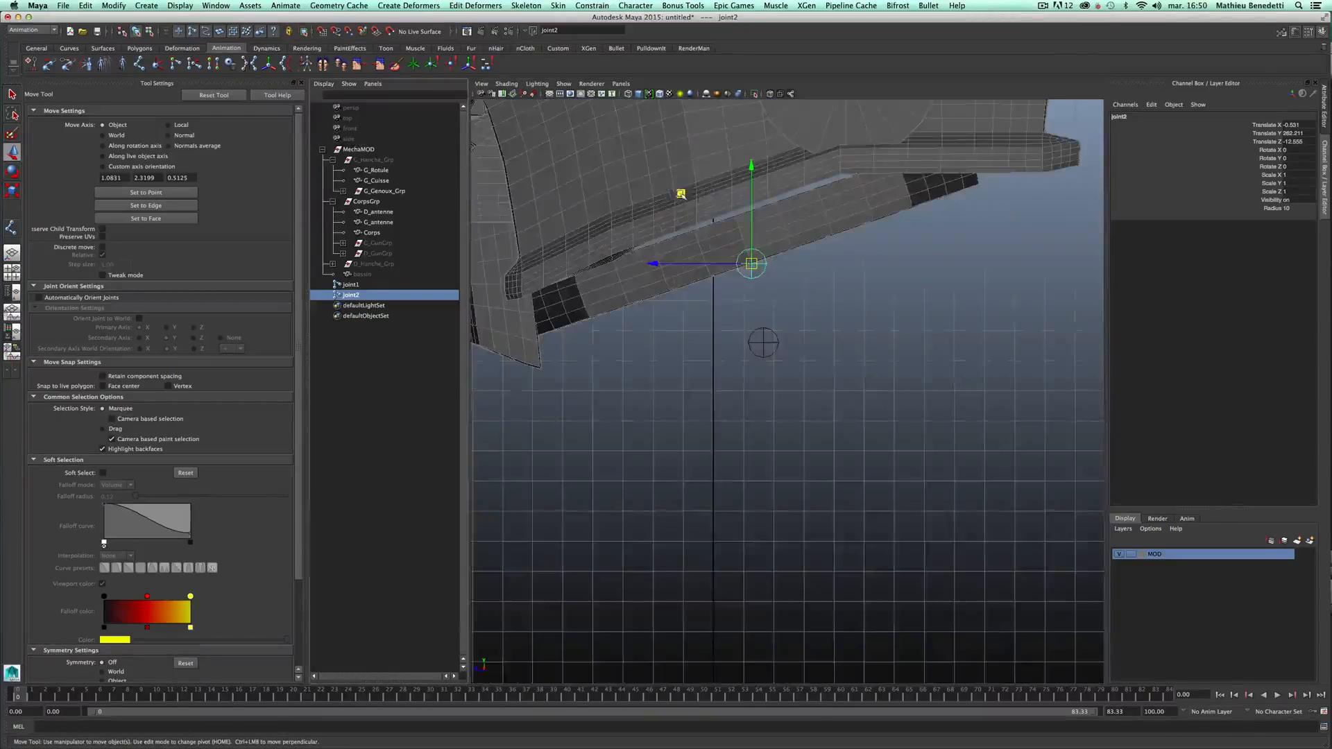
pyautogui.scroll(3, 751, 263)
pyautogui.keyDown('alt'); pyautogui.moveTo(753, 265); pyautogui.dragTo(808, 395, button='middle'); pyautogui.keyUp('alt')
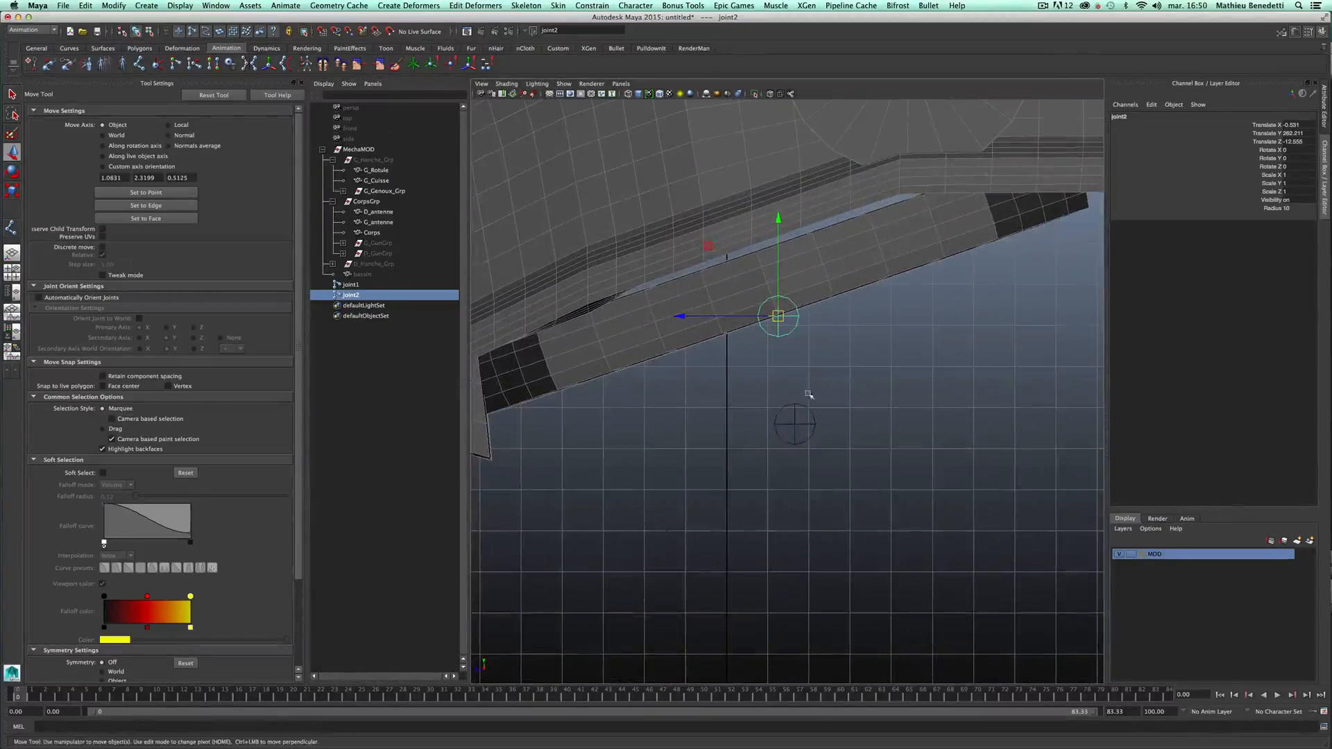
pyautogui.click(794, 424)
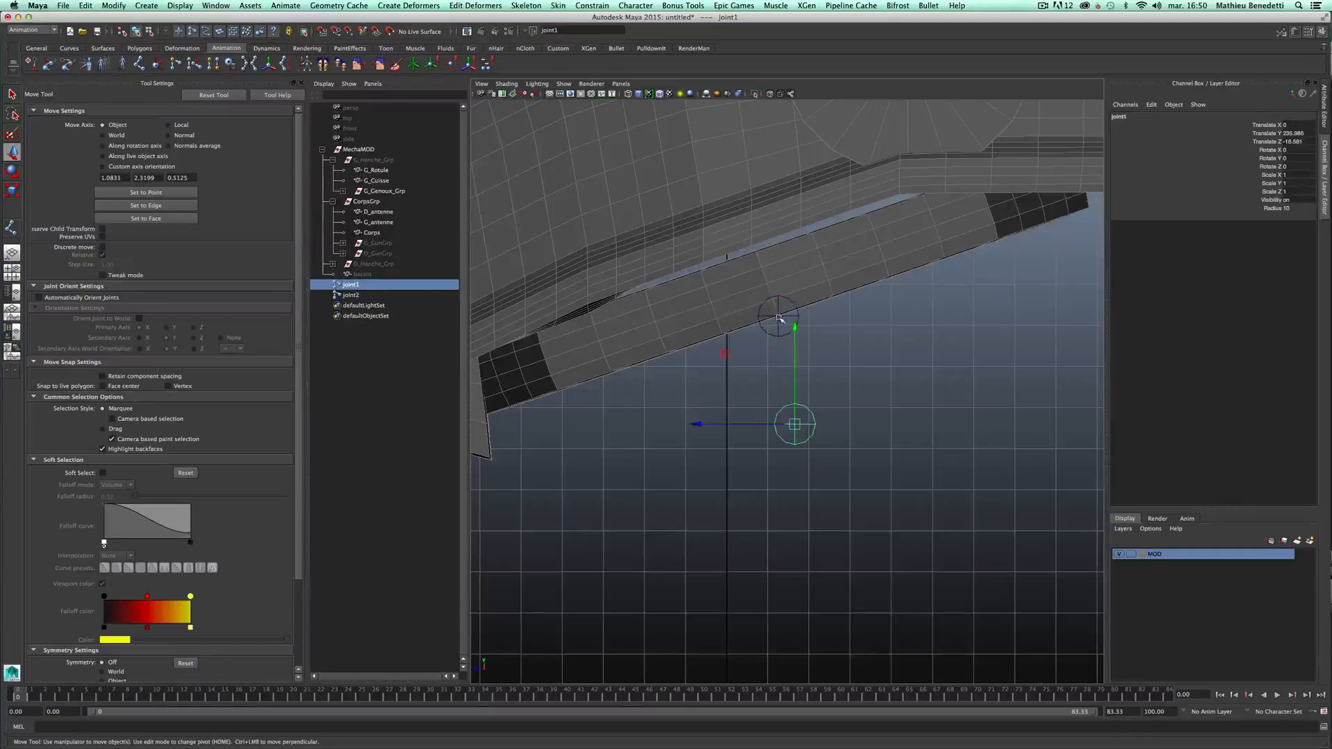
pyautogui.click(778, 318)
pyautogui.click(795, 422)
pyautogui.click(777, 318)
pyautogui.press('e')
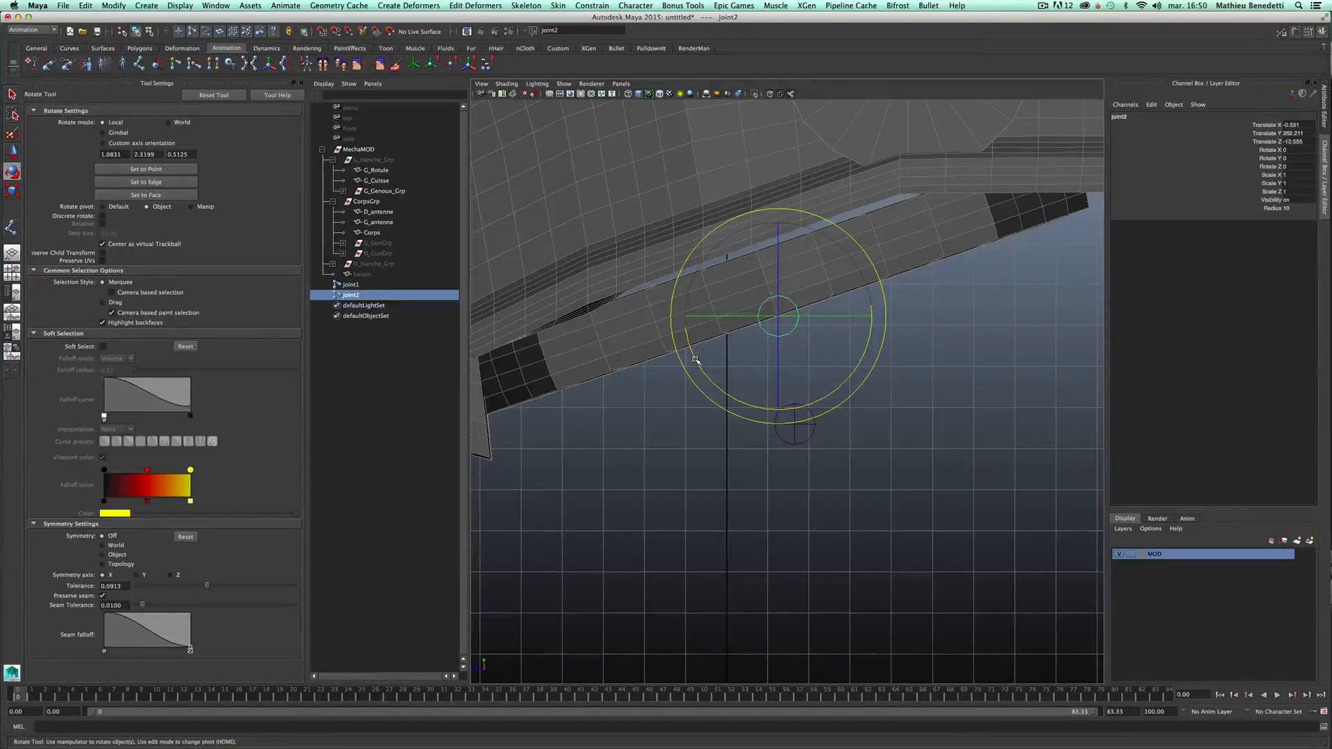
pyautogui.moveTo(696, 360); pyautogui.dragTo(801, 407)
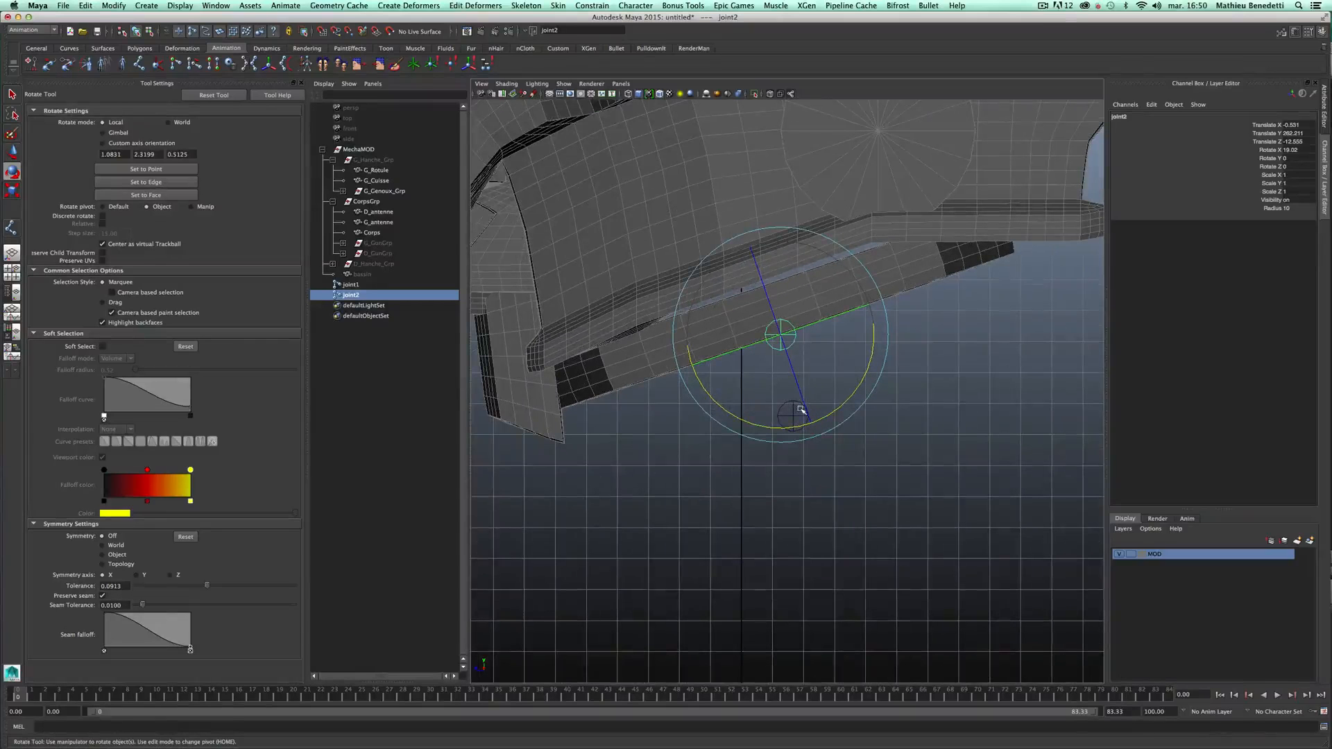
# - Try rotating the upper joint freely off its X-only orientation, and undo the rotation
pyautogui.moveTo(729, 354); pyautogui.dragTo(714, 375)
pyautogui.hotkey('ctrl', 'z')
pyautogui.hotkey('ctrl', 'z')
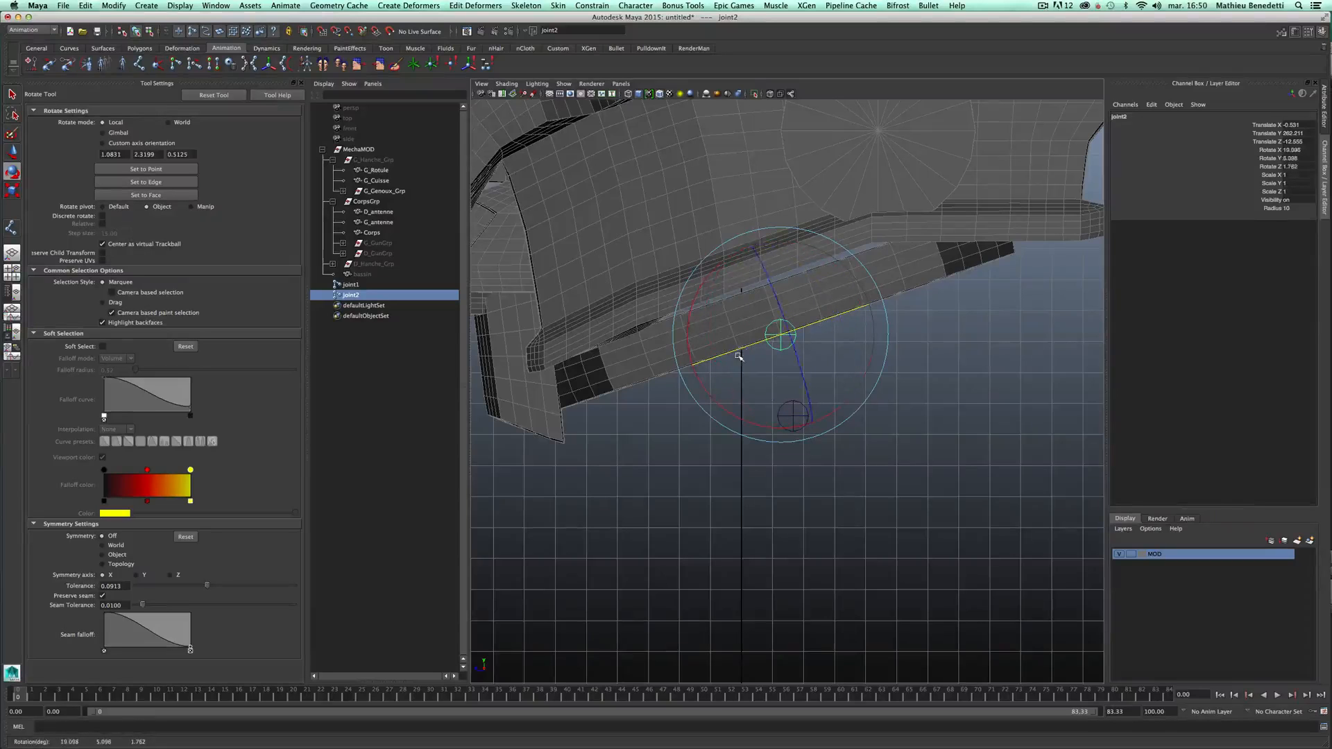
# - Switch to the perspective camera and examine the upper joint's placement and orientation against the body's underside from several angles
pyautogui.moveTo(360, 111); pyautogui.dragTo(659, 263, button='middle')
pyautogui.keyDown('alt'); pyautogui.moveTo(798, 371); pyautogui.dragTo(849, 349); pyautogui.keyUp('alt')
pyautogui.keyDown('alt'); pyautogui.moveTo(849, 349); pyautogui.dragTo(901, 347, button='right'); pyautogui.keyUp('alt')
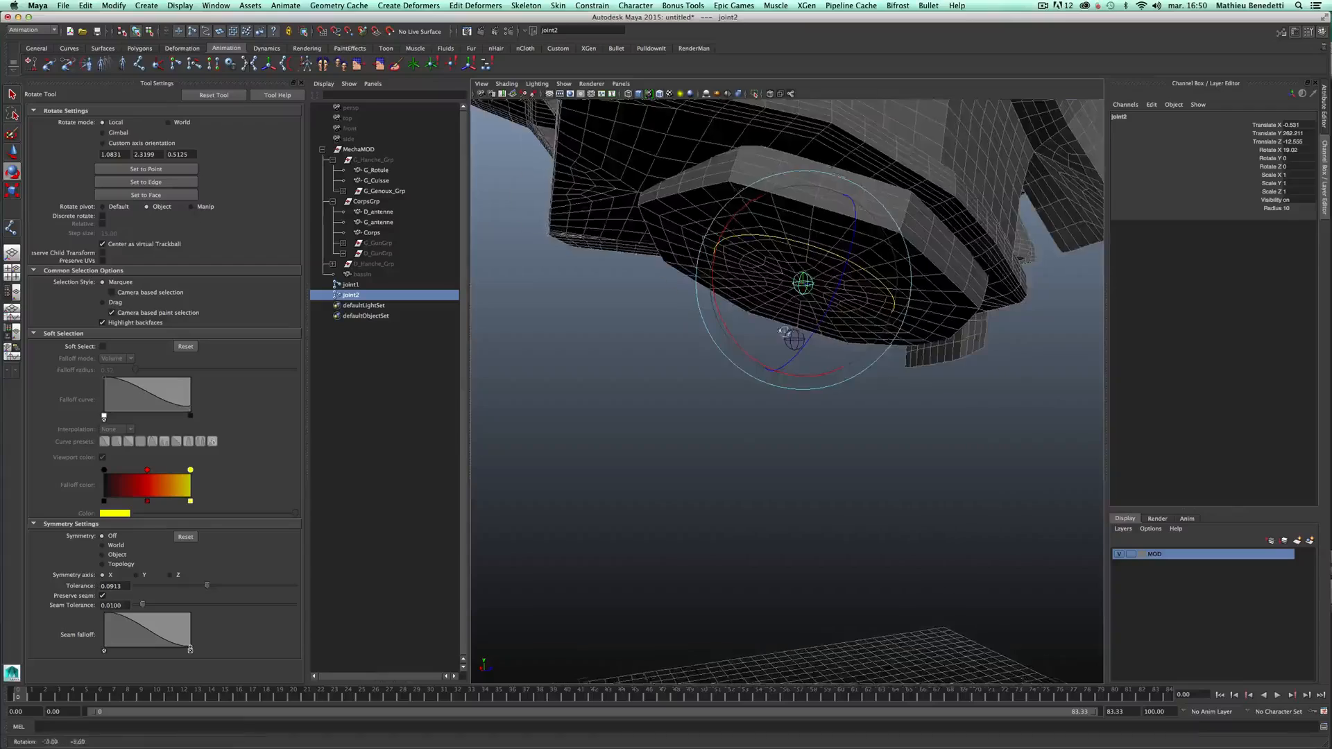
pyautogui.keyDown('alt'); pyautogui.moveTo(902, 347); pyautogui.dragTo(806, 294); pyautogui.keyUp('alt')
pyautogui.keyDown('alt'); pyautogui.moveTo(738, 324); pyautogui.dragTo(798, 305, button='right'); pyautogui.keyUp('alt')
pyautogui.keyDown('alt'); pyautogui.moveTo(798, 305); pyautogui.dragTo(797, 359, button='middle'); pyautogui.keyUp('alt')
pyautogui.keyDown('alt'); pyautogui.moveTo(797, 358); pyautogui.dragTo(786, 310); pyautogui.keyUp('alt')
pyautogui.keyDown('alt'); pyautogui.moveTo(867, 337); pyautogui.dragTo(873, 410, button='right'); pyautogui.keyUp('alt')
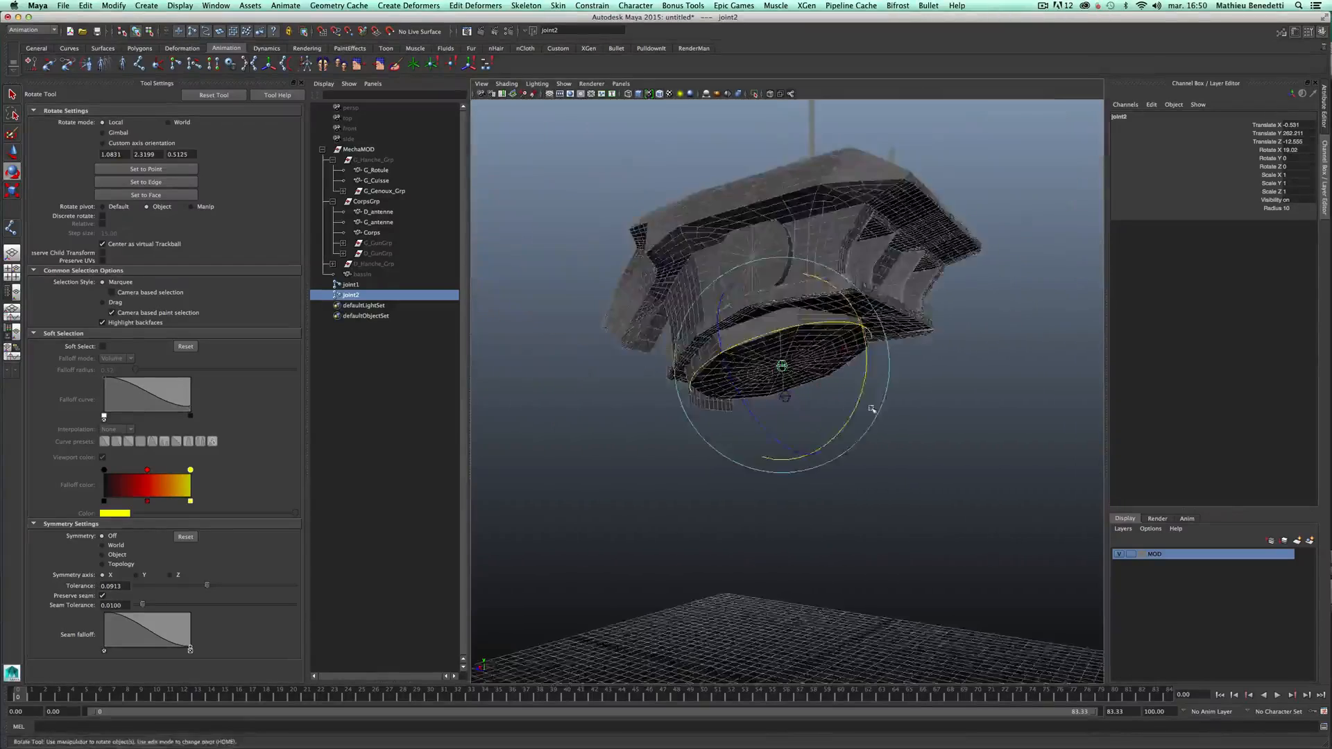
pyautogui.keyDown('alt'); pyautogui.moveTo(873, 410); pyautogui.dragTo(796, 380); pyautogui.keyUp('alt')
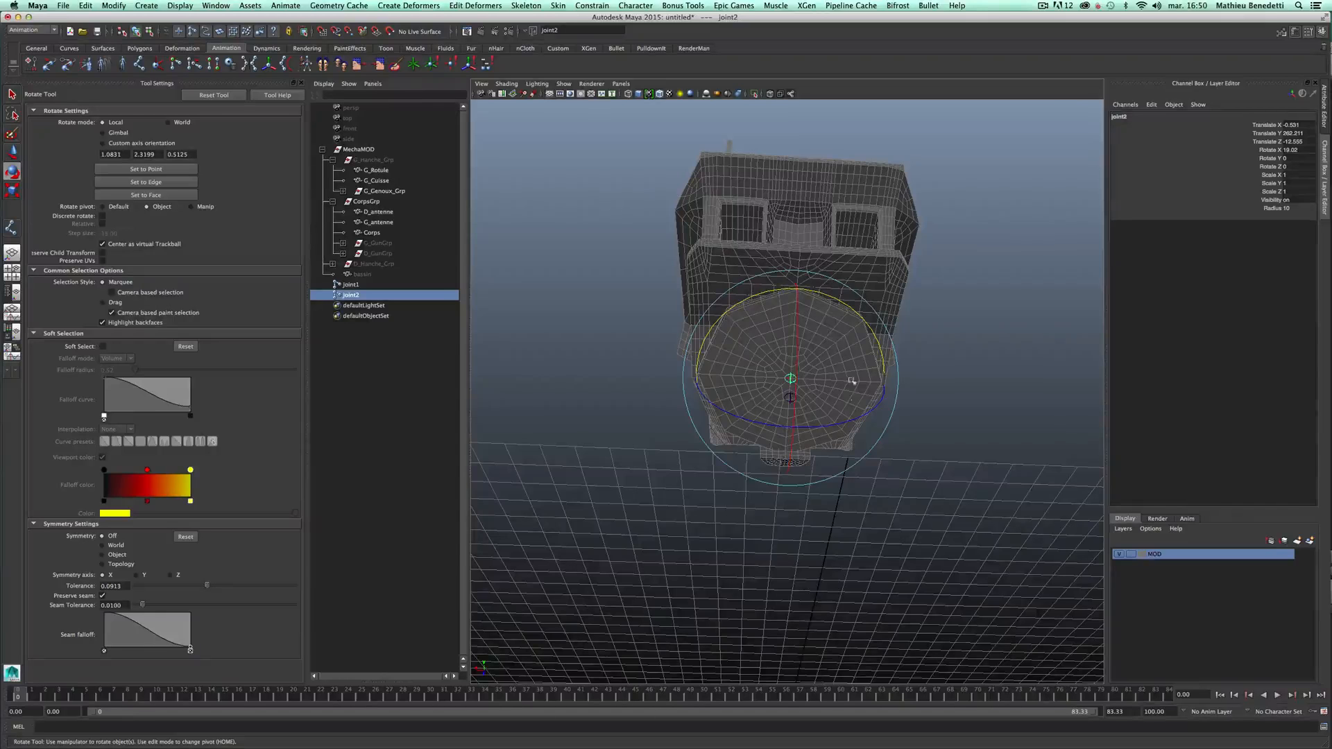
pyautogui.keyDown('alt'); pyautogui.moveTo(782, 414); pyautogui.dragTo(767, 327); pyautogui.keyUp('alt')
pyautogui.keyDown('alt'); pyautogui.moveTo(871, 413); pyautogui.dragTo(805, 393); pyautogui.keyUp('alt')
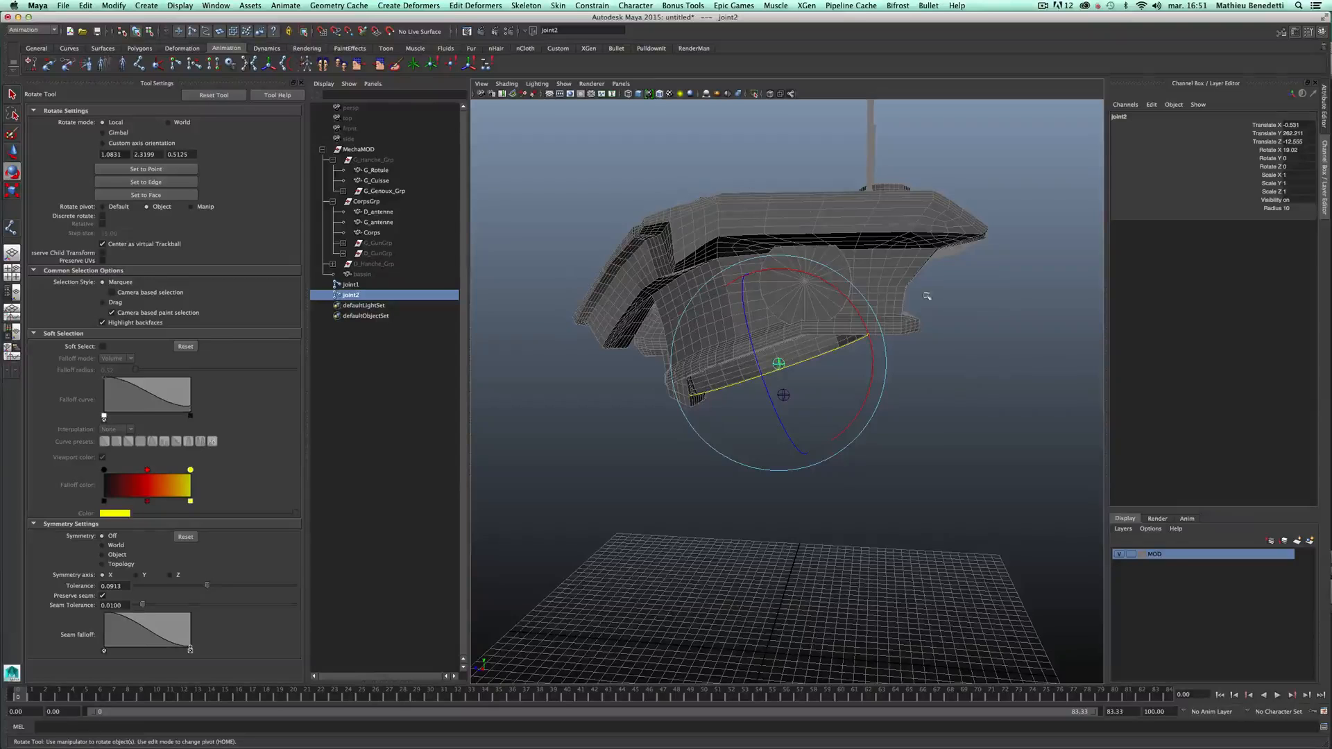
pyautogui.moveTo(811, 372)
pyautogui.keyDown('alt'); pyautogui.mouseDown()
pyautogui.moveTo(807, 388)
pyautogui.moveTo(805, 370)
pyautogui.mouseUp(); pyautogui.keyUp('alt')
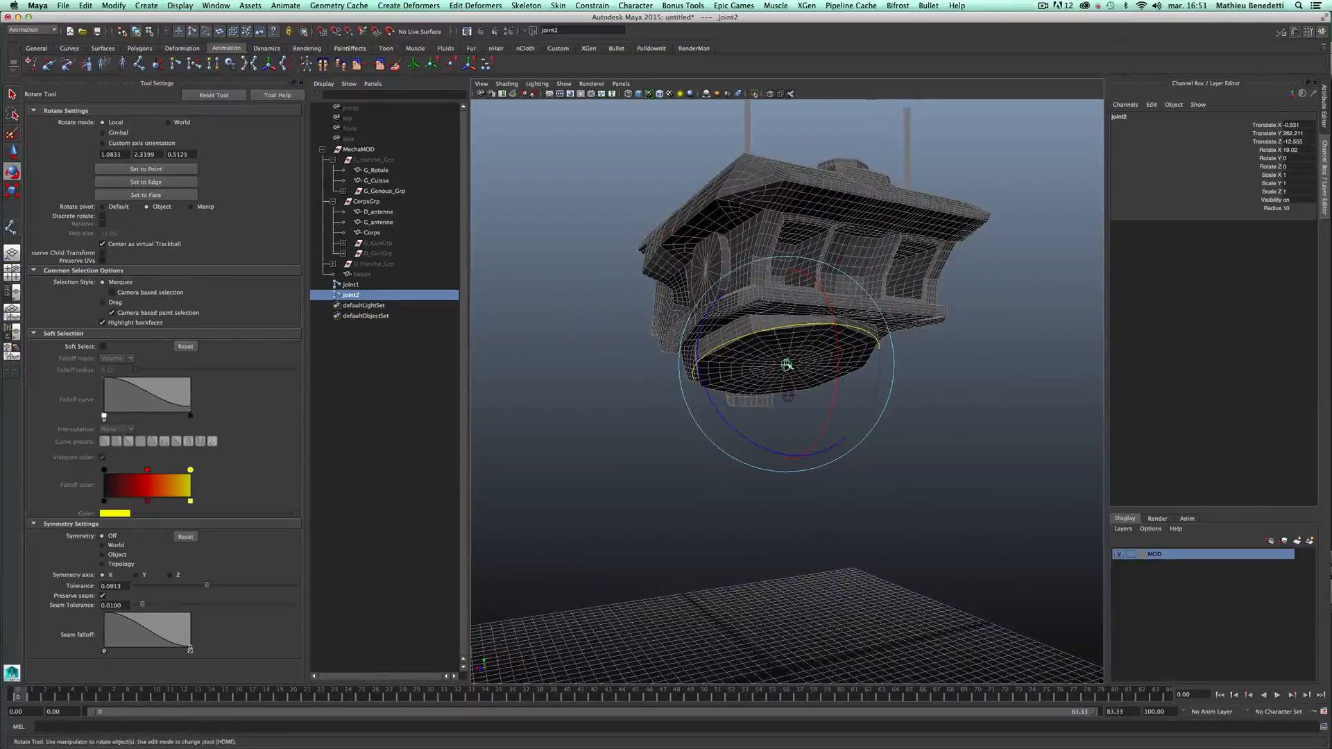
pyautogui.moveTo(764, 328); pyautogui.dragTo(764, 321)
pyautogui.press('super+z')
# - Rename the pelvis joint to Root and the upper joint to Corps
pyautogui.keyDown('alt'); pyautogui.moveTo(865, 444); pyautogui.dragTo(783, 369); pyautogui.keyUp('alt')
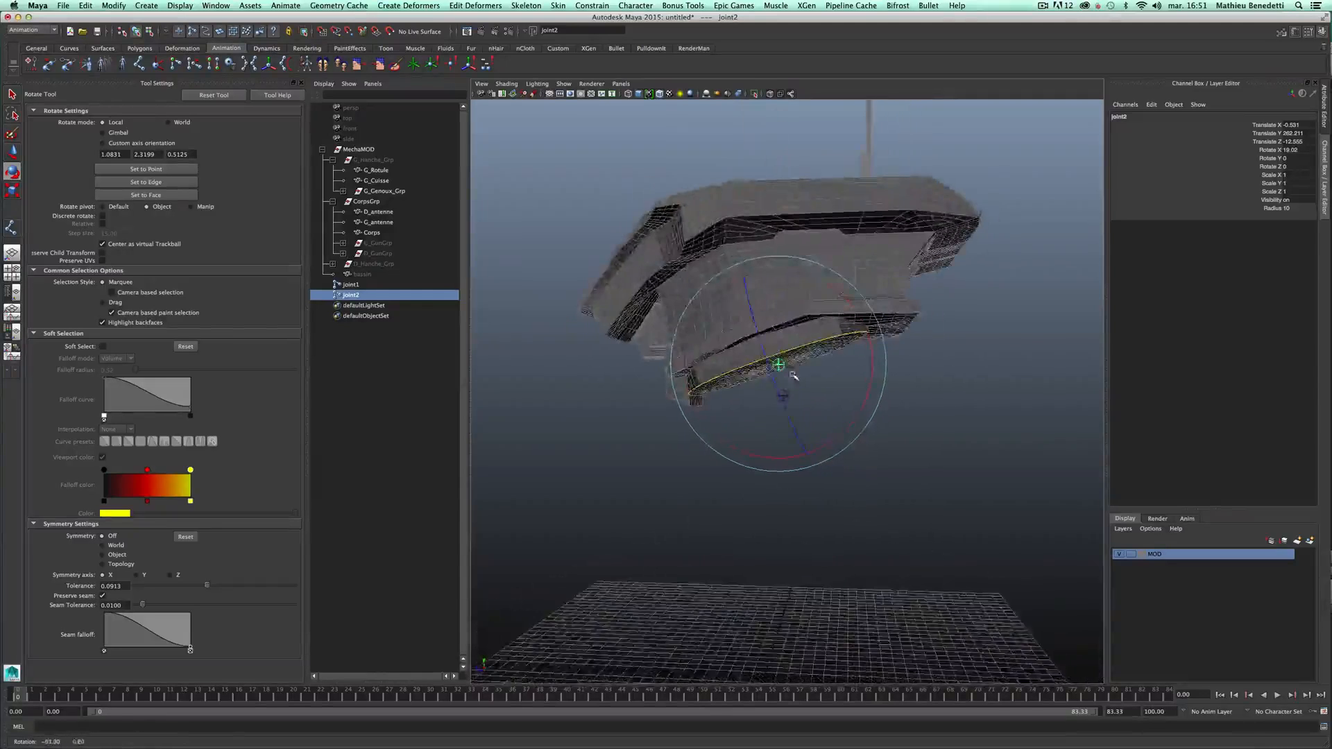
pyautogui.keyDown('alt'); pyautogui.moveTo(783, 368); pyautogui.dragTo(801, 410, button='right'); pyautogui.keyUp('alt')
pyautogui.keyDown('alt'); pyautogui.moveTo(764, 345); pyautogui.dragTo(796, 328, button='middle'); pyautogui.keyUp('alt')
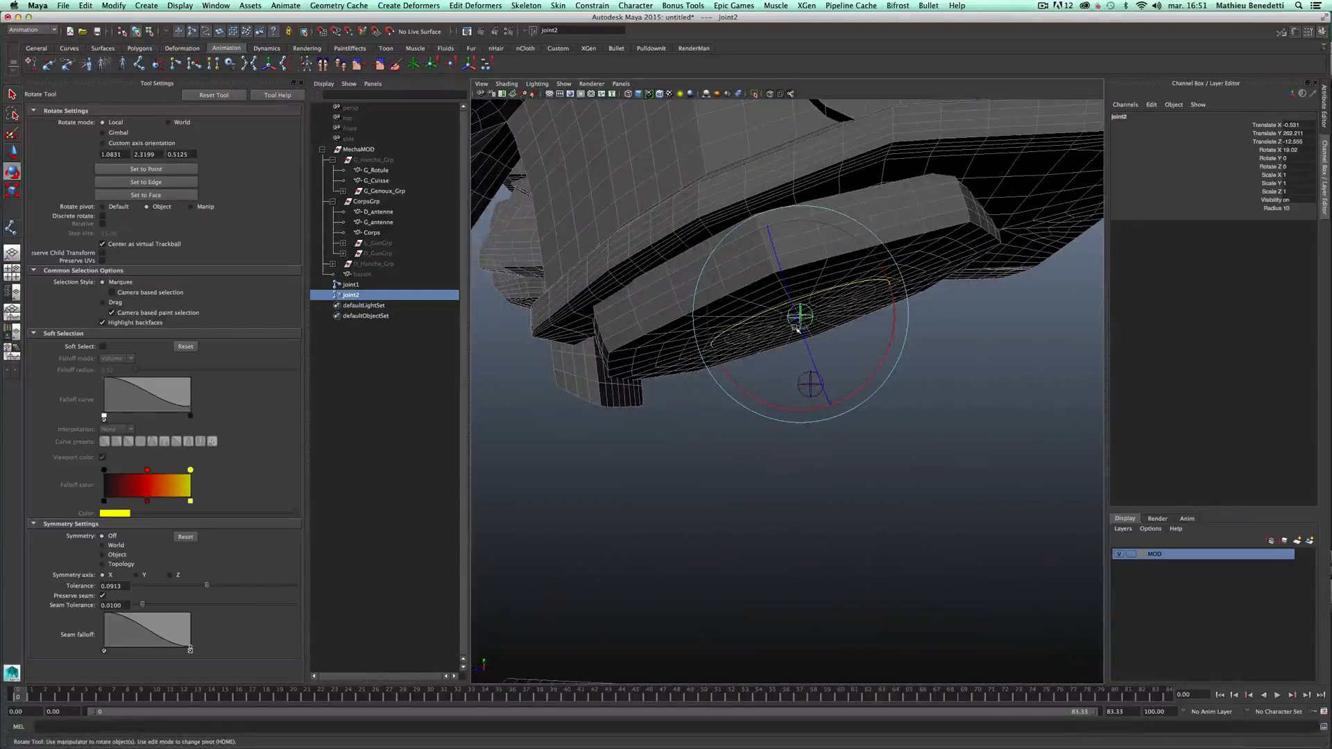
pyautogui.click(345, 285)
pyautogui.doubleClick(345, 285)
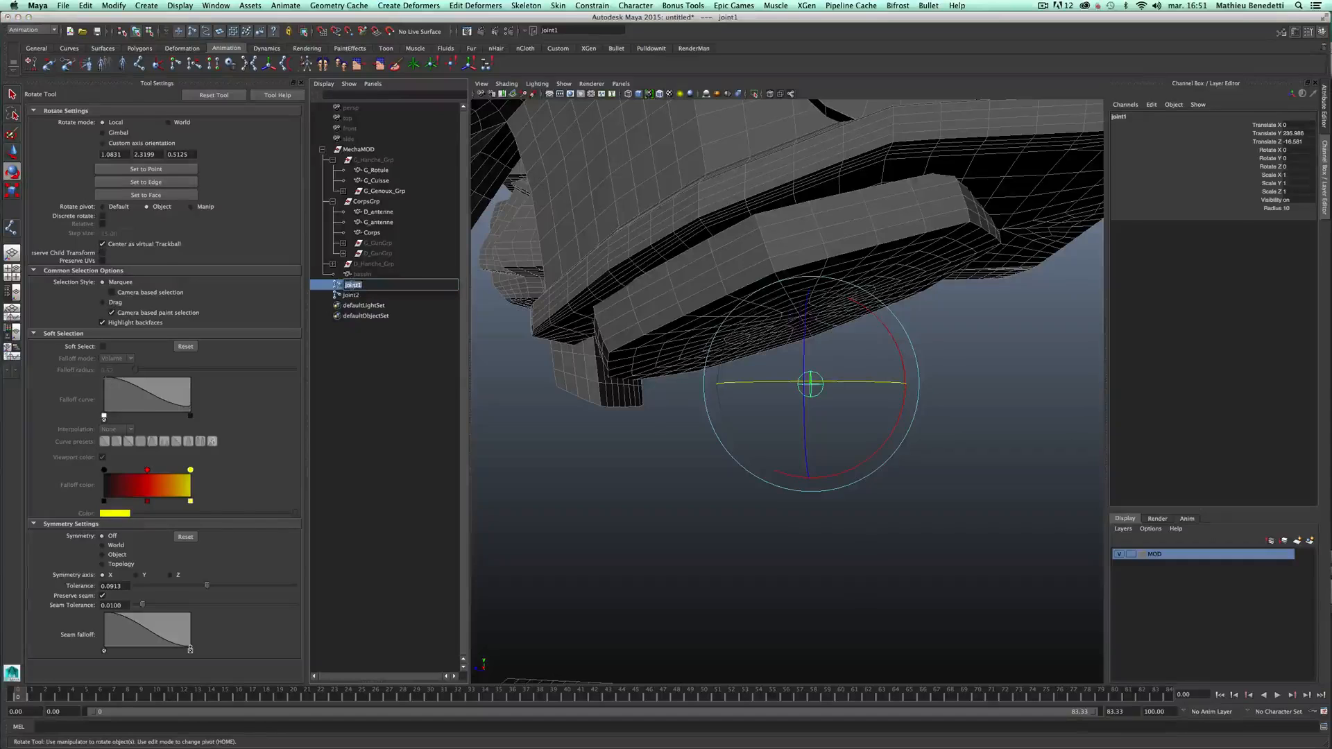
pyautogui.press('Return')
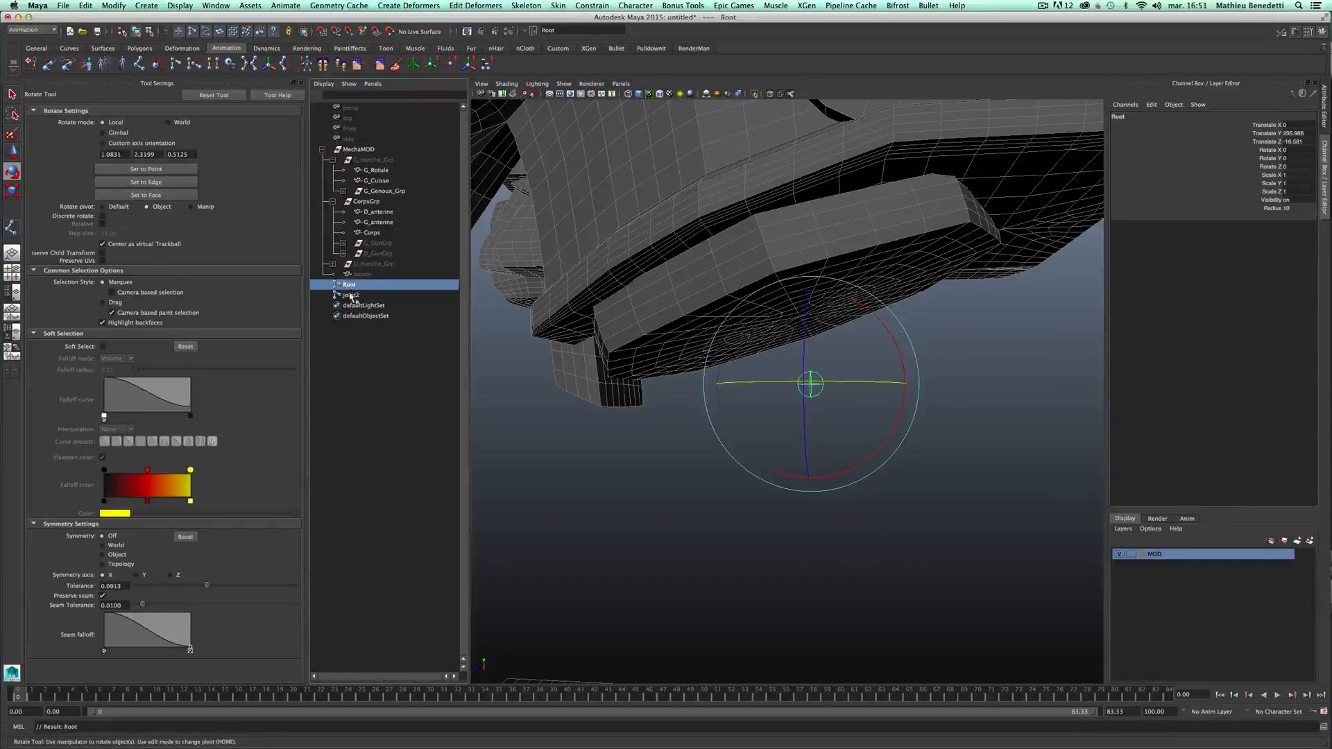
pyautogui.doubleClick(351, 296)
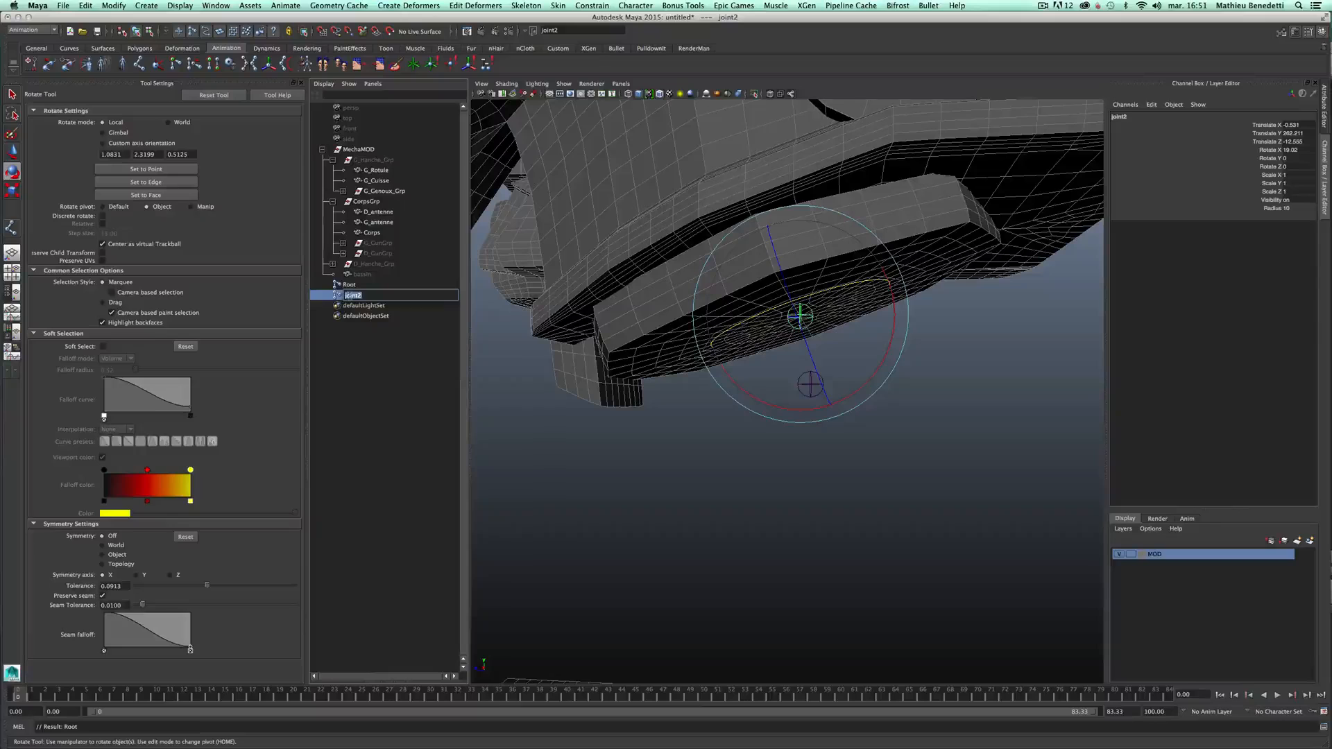
pyautogui.write('Corps')
pyautogui.press('Return')
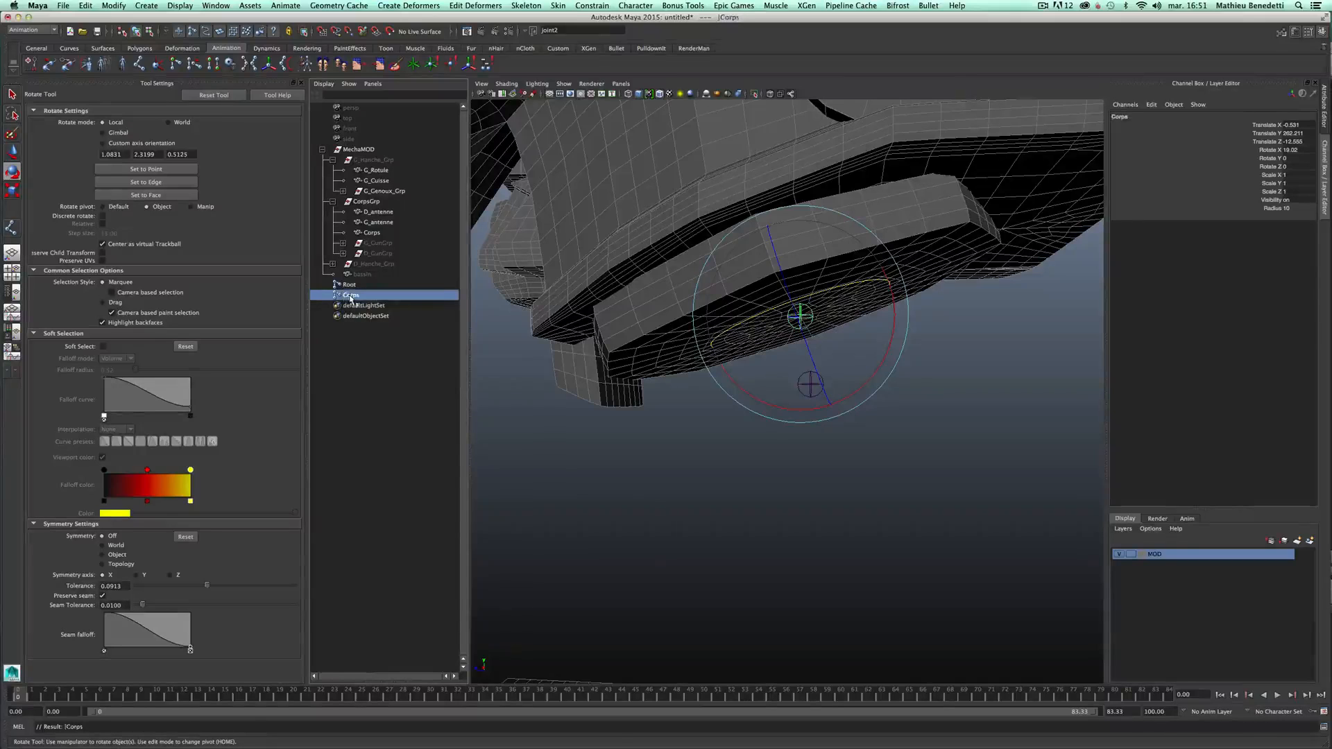
# - Parent the Corps joint under the Root joint
pyautogui.moveTo(351, 296); pyautogui.dragTo(351, 286, button='middle')
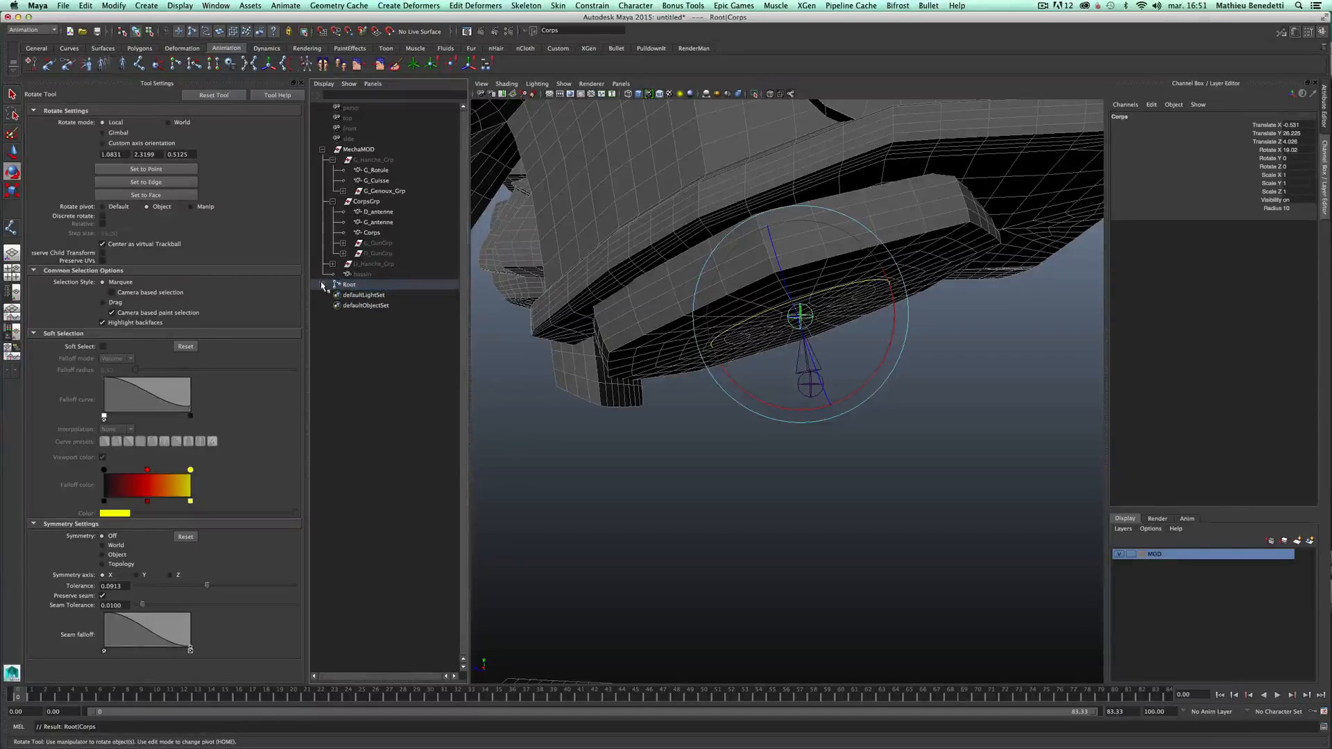
pyautogui.click(322, 285)
pyautogui.scroll(-3, 749, 396)
pyautogui.scroll(6, 828, 415)
pyautogui.keyDown('alt'); pyautogui.moveTo(830, 415); pyautogui.dragTo(853, 383); pyautogui.keyUp('alt')
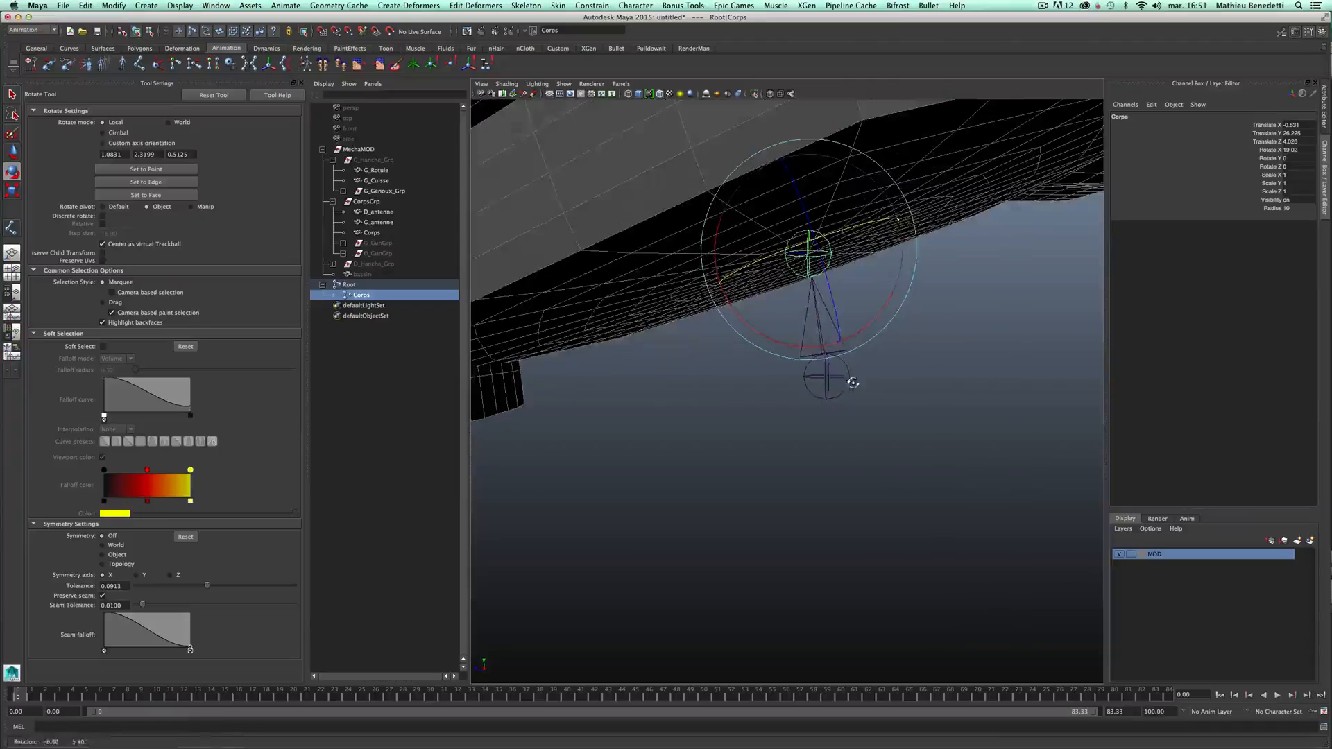
pyautogui.hotkey('ctrl', 'z')
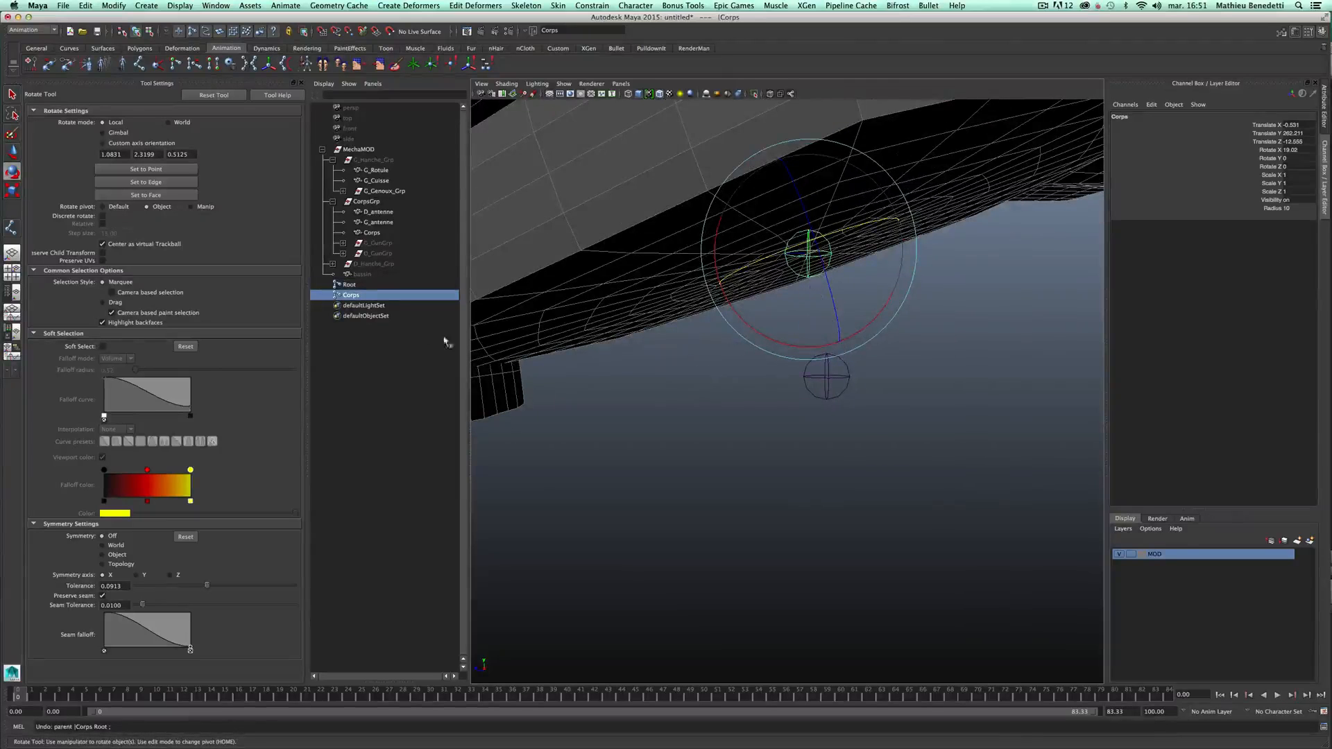
pyautogui.moveTo(352, 299); pyautogui.dragTo(350, 286, button='middle')
pyautogui.scroll(-5, 825, 497)
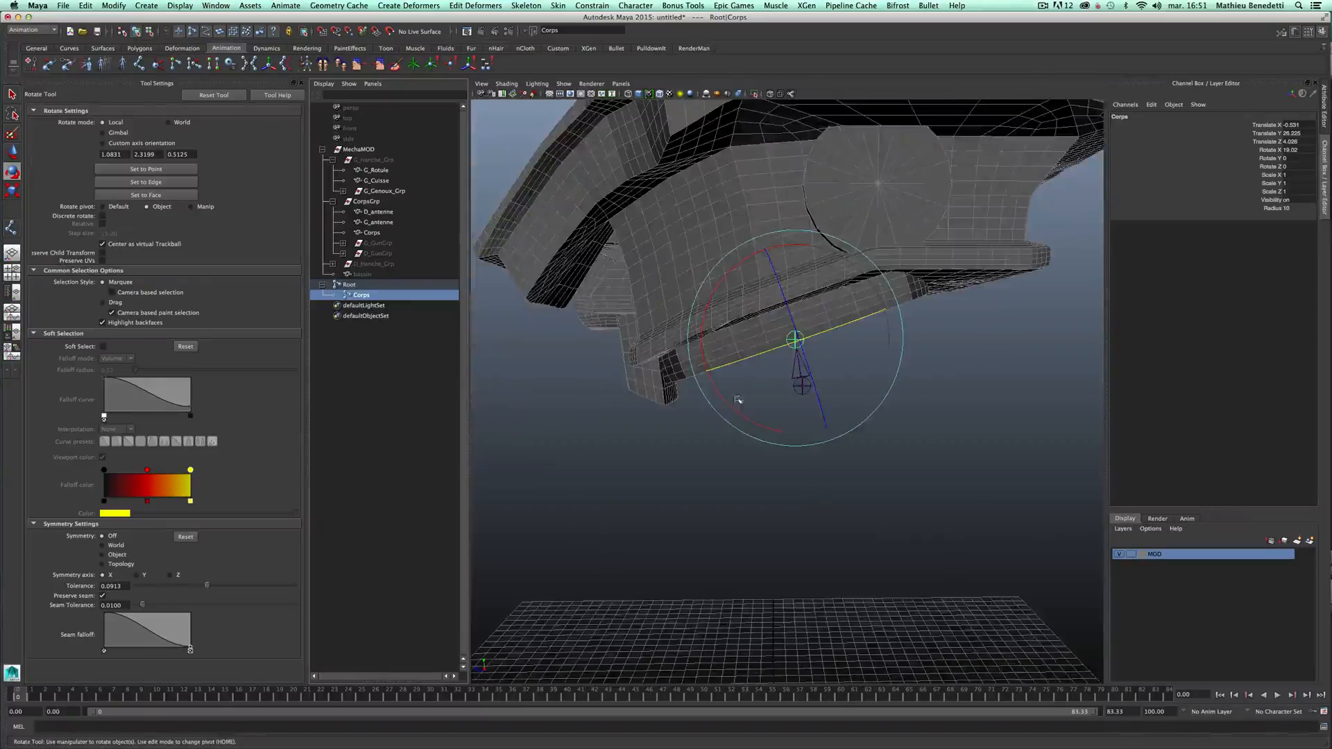
# - Try drawing a three-joint chain on the ground grid with the Joint Tool, and undo it
pyautogui.click(138, 64)
pyautogui.click(726, 626)
pyautogui.click(852, 578)
pyautogui.click(906, 626)
pyautogui.keyDown('alt'); pyautogui.moveTo(878, 563); pyautogui.dragTo(835, 435); pyautogui.keyUp('alt')
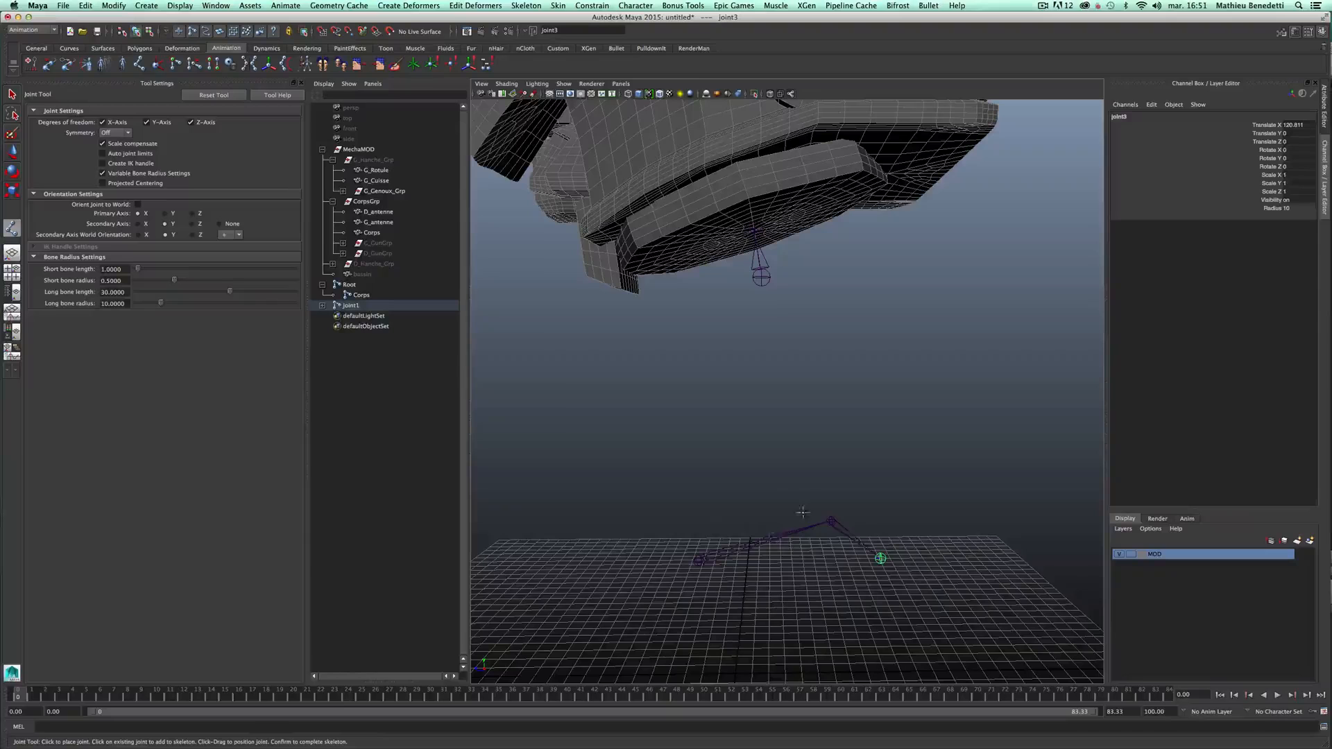
pyautogui.press('z')
pyautogui.press('z')
pyautogui.press('z')
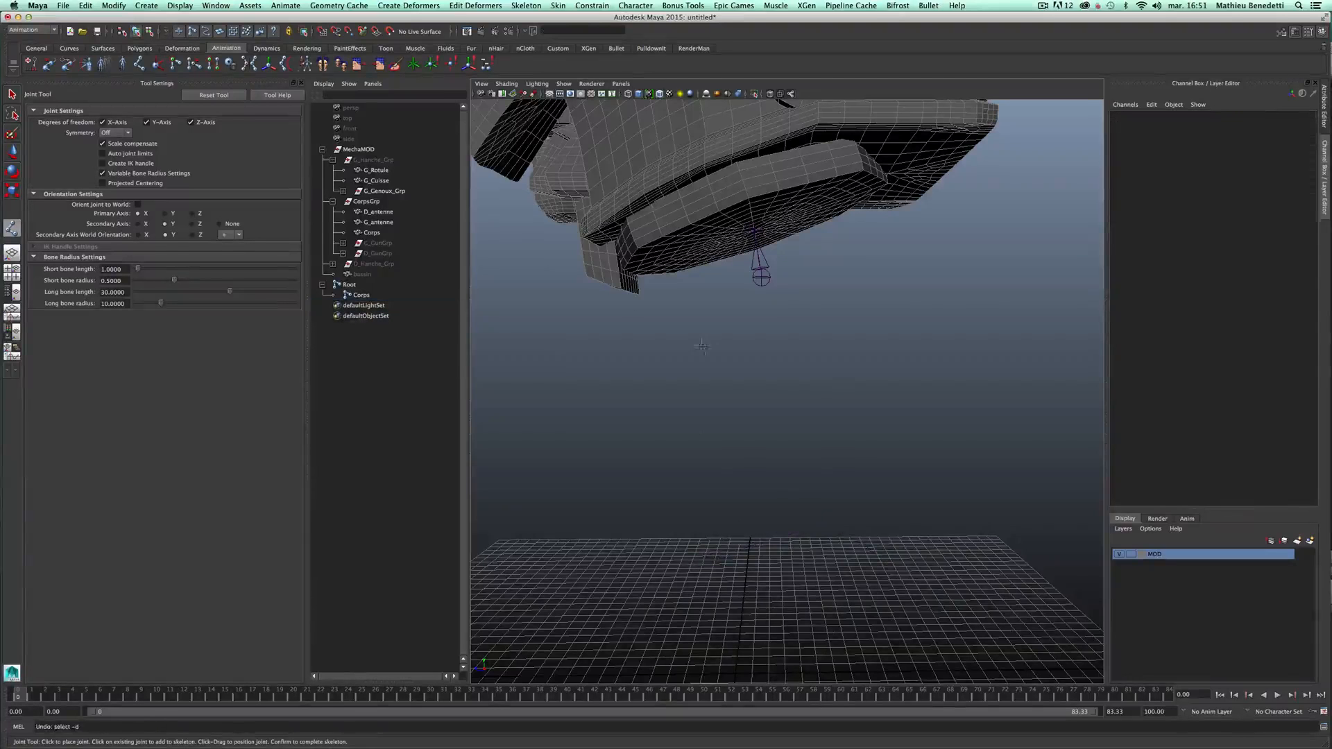
# - Select the Root joint with the Move tool and examine the axes of the Root–Corps bone up close
pyautogui.keyDown('alt'); pyautogui.moveTo(777, 292); pyautogui.dragTo(797, 395, button='middle'); pyautogui.keyUp('alt')
pyautogui.keyDown('alt'); pyautogui.moveTo(721, 410); pyautogui.dragTo(788, 419, button='right'); pyautogui.keyUp('alt')
pyautogui.keyDown('alt'); pyautogui.moveTo(787, 419); pyautogui.dragTo(765, 273); pyautogui.keyUp('alt')
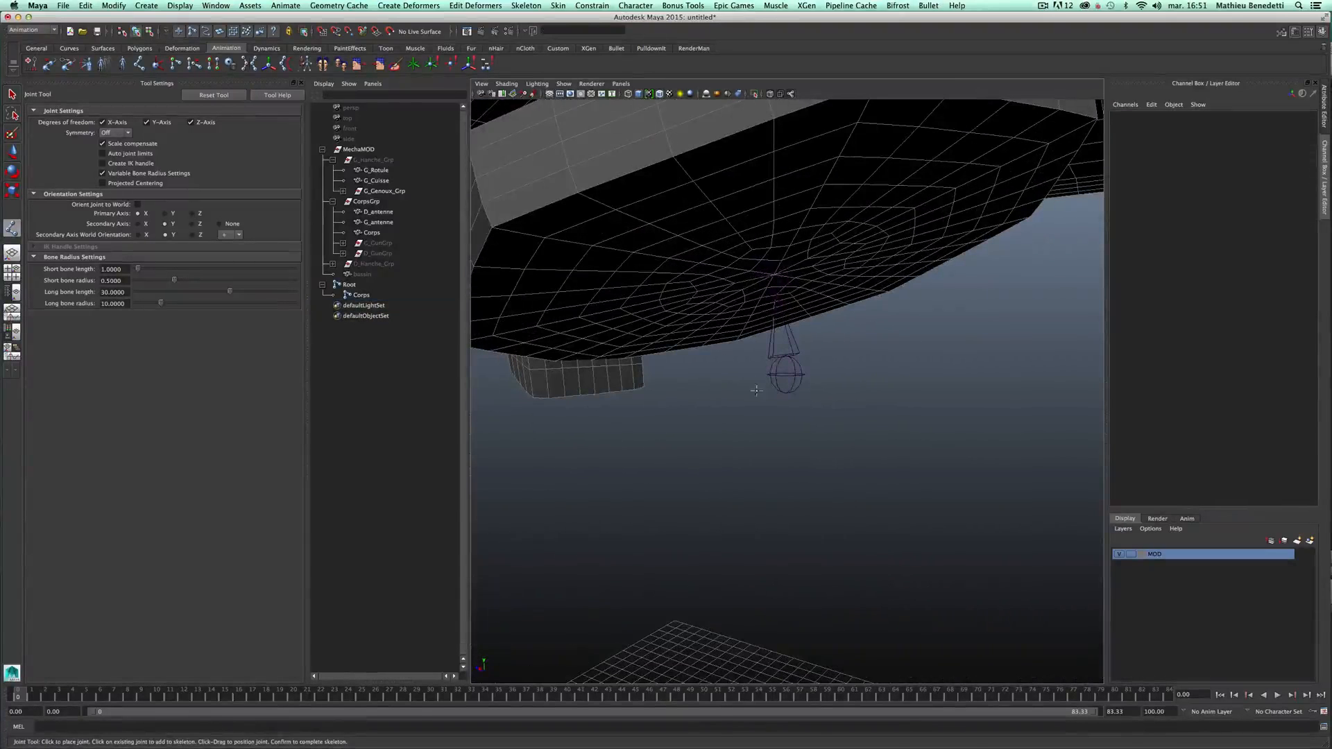
pyautogui.press('w')
pyautogui.click(781, 376)
pyautogui.keyDown('alt'); pyautogui.moveTo(781, 377); pyautogui.dragTo(740, 375); pyautogui.keyUp('alt')
pyautogui.keyDown('alt'); pyautogui.moveTo(770, 280); pyautogui.dragTo(782, 287); pyautogui.keyUp('alt')
pyautogui.click(781, 283)
pyautogui.click(775, 283)
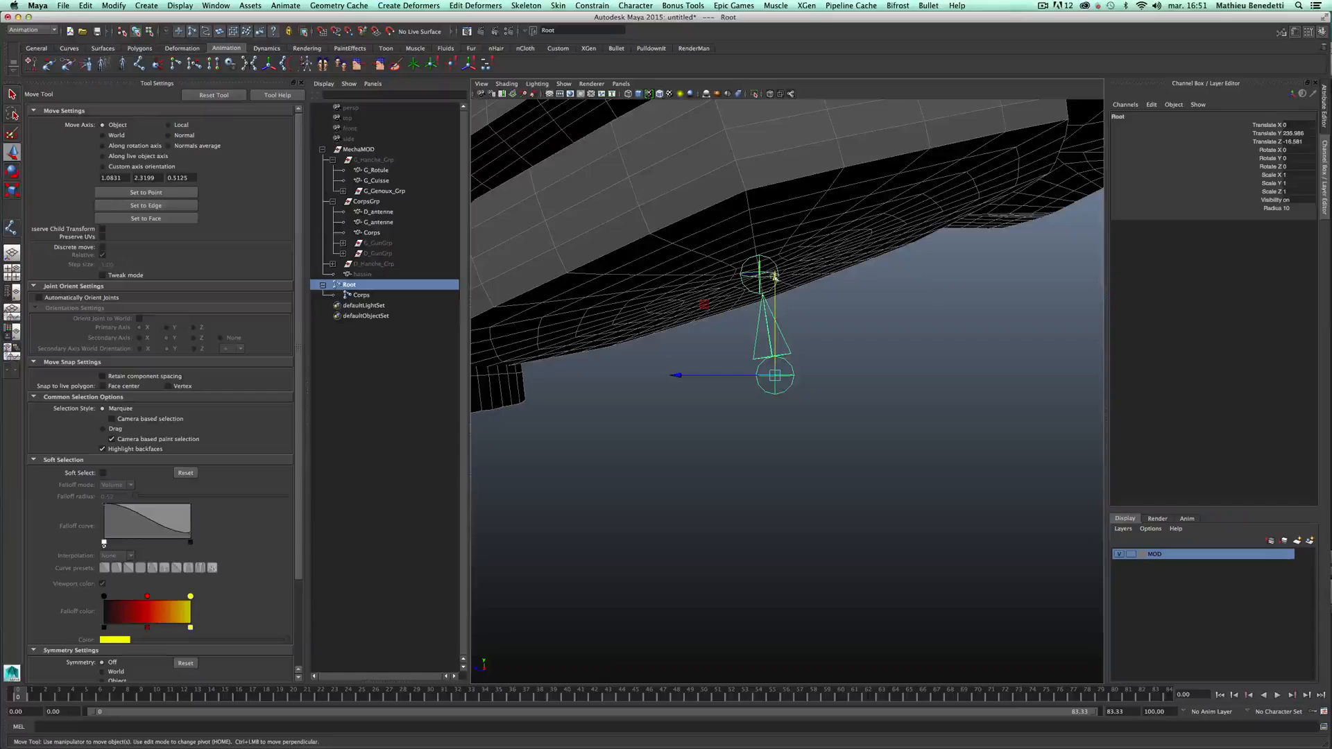
pyautogui.click(776, 280)
# - Draw a bent three-joint test chain on the ground grid with the Joint Tool
pyautogui.click(139, 63)
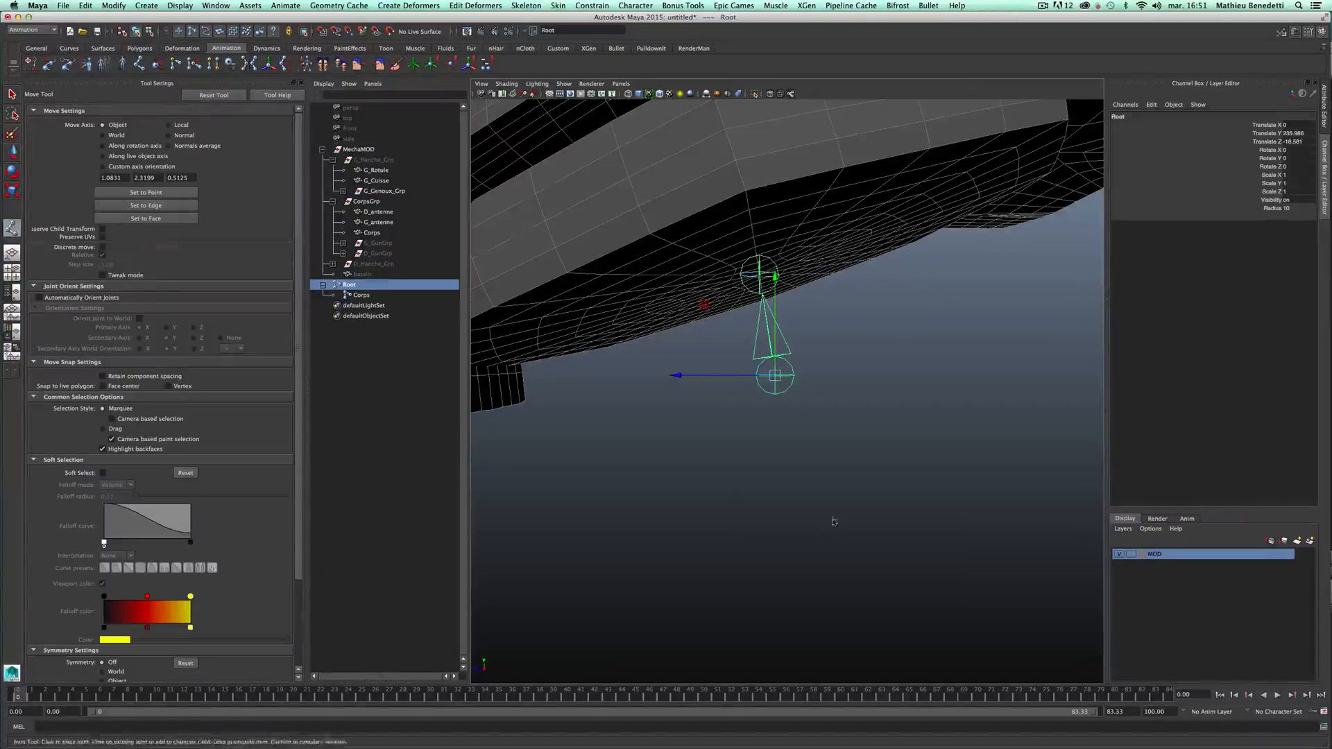
pyautogui.keyDown('alt'); pyautogui.moveTo(834, 522); pyautogui.dragTo(791, 523, button='right'); pyautogui.keyUp('alt')
pyautogui.keyDown('alt'); pyautogui.moveTo(790, 523); pyautogui.dragTo(763, 573); pyautogui.keyUp('alt')
pyautogui.click(767, 578)
pyautogui.click(837, 534)
pyautogui.click(915, 593)
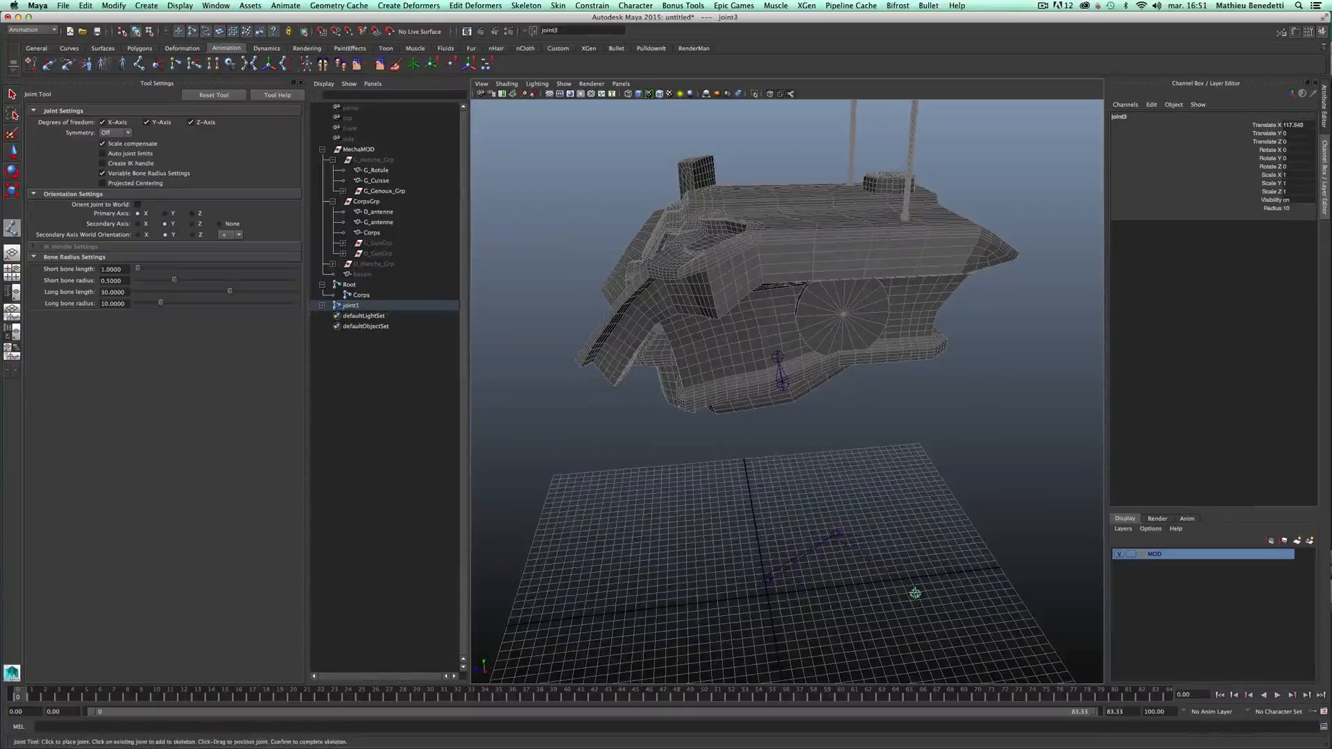
# - Check the move axes of the test chain's first and middle joints, and delete the whole chain
pyautogui.press('w')
pyautogui.keyDown('alt'); pyautogui.moveTo(843, 577); pyautogui.dragTo(784, 484); pyautogui.keyUp('alt')
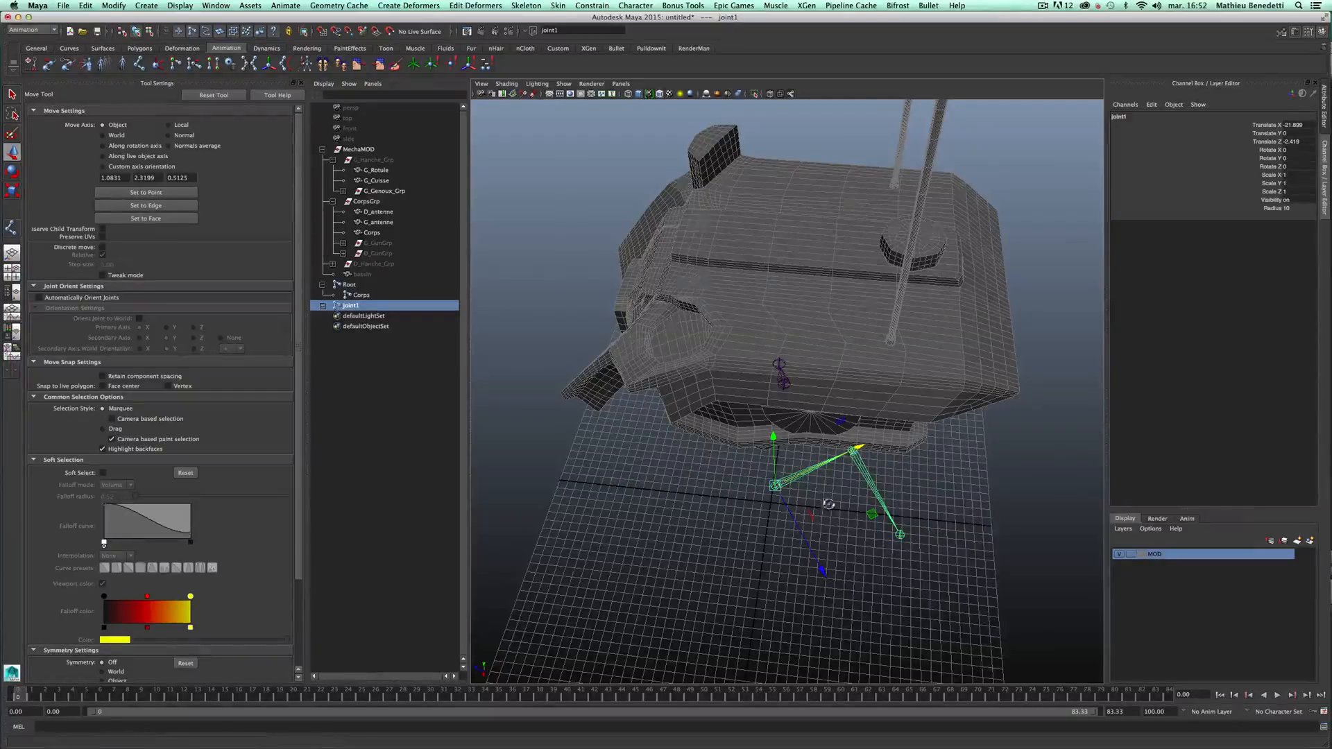
pyautogui.keyDown('alt'); pyautogui.moveTo(818, 451); pyautogui.dragTo(835, 478); pyautogui.keyUp('alt')
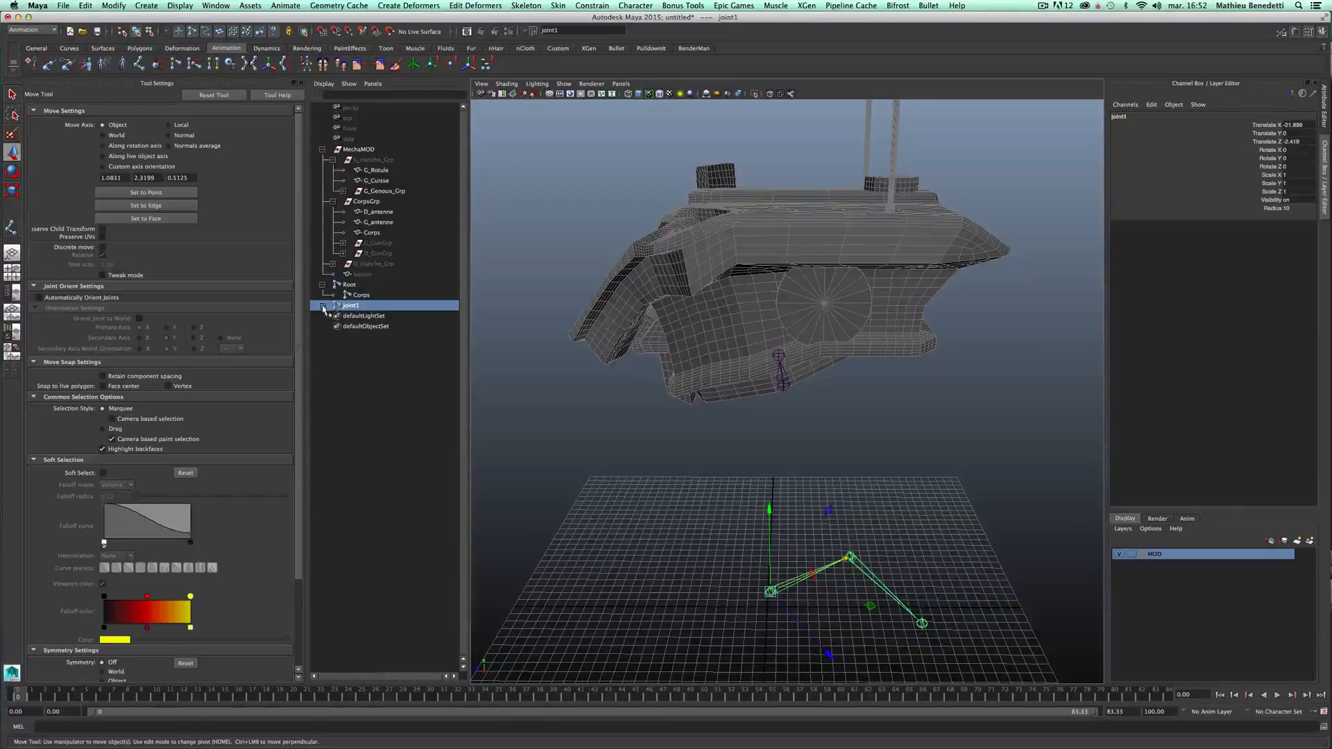
pyautogui.click(858, 557)
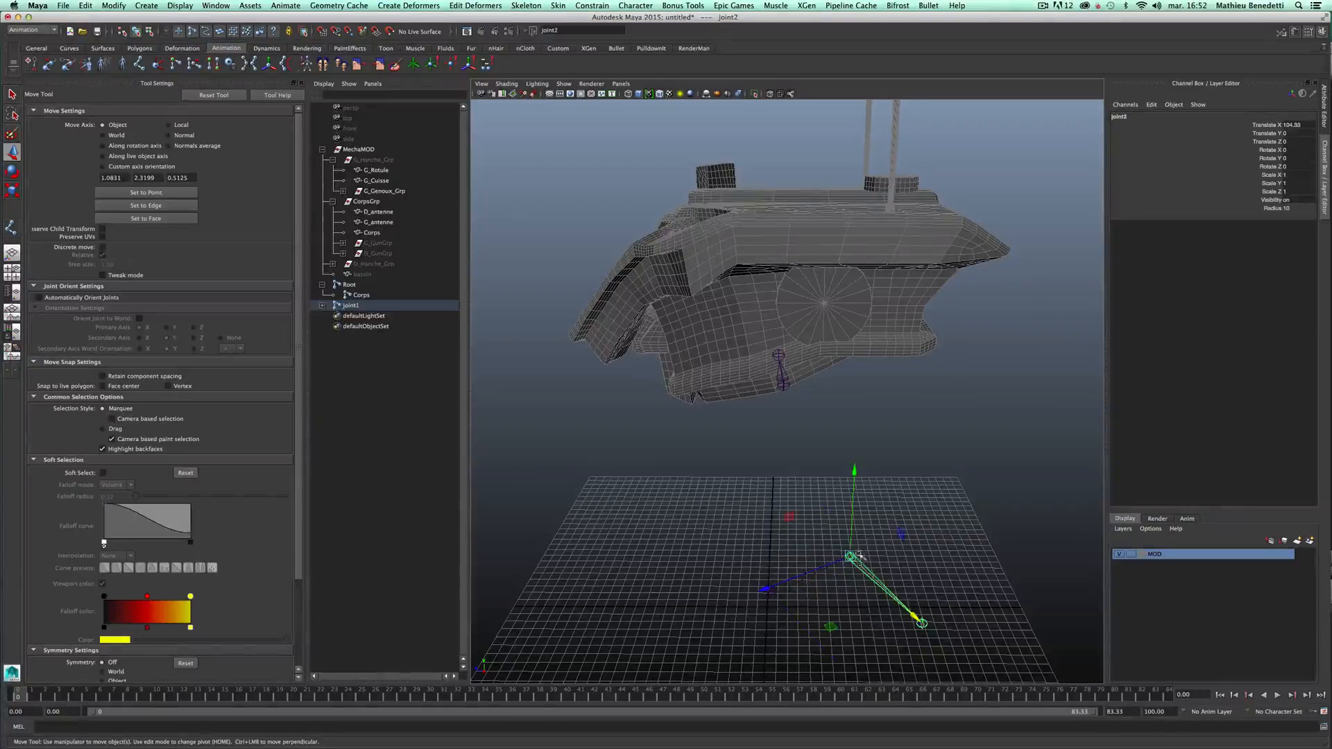
pyautogui.click(857, 622)
pyautogui.click(351, 305)
pyautogui.press('Delete')
# - Compare the Root and Corps joints' move axes in World and Object modes, leaving the move axis on Object
pyautogui.keyDown('alt'); pyautogui.moveTo(860, 415); pyautogui.dragTo(834, 437, button='right'); pyautogui.keyUp('alt')
pyautogui.keyDown('alt'); pyautogui.moveTo(834, 437); pyautogui.dragTo(779, 378); pyautogui.keyUp('alt')
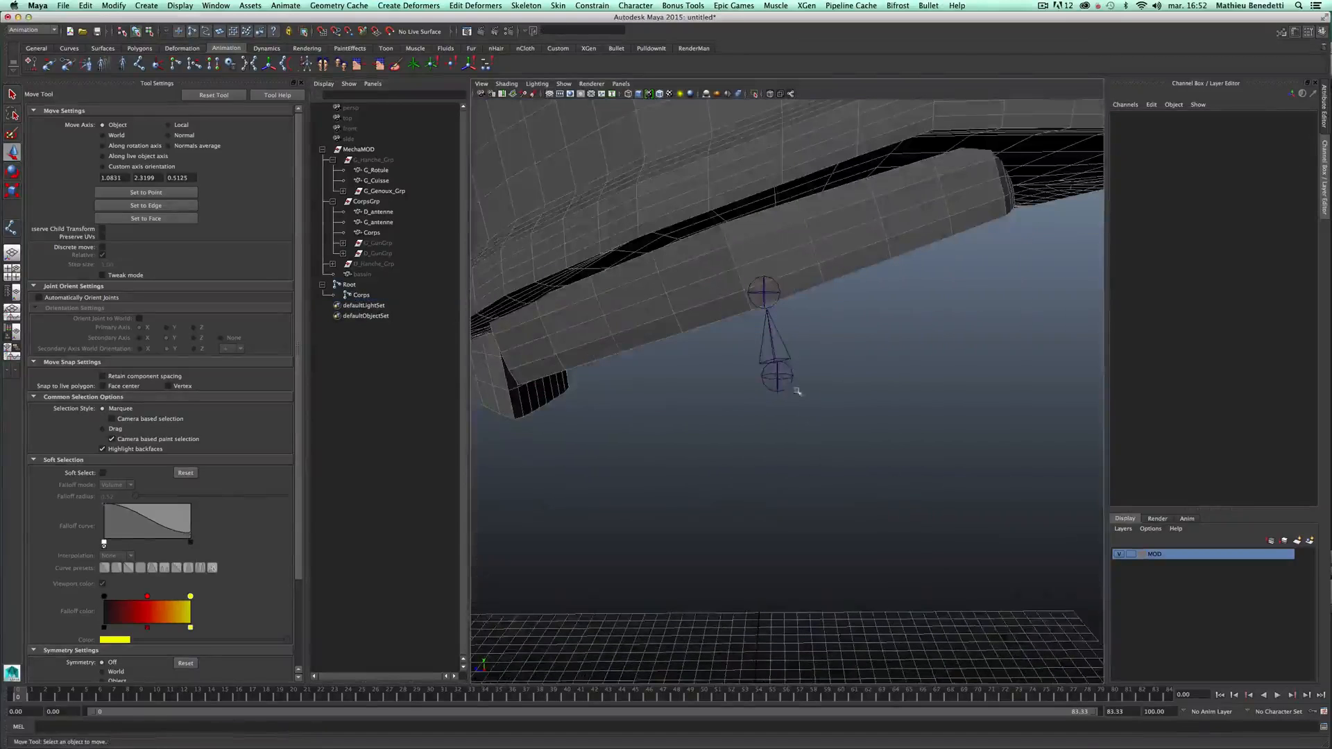
pyautogui.click(777, 377)
pyautogui.keyDown('alt'); pyautogui.moveTo(779, 440); pyautogui.dragTo(935, 479); pyautogui.keyUp('alt')
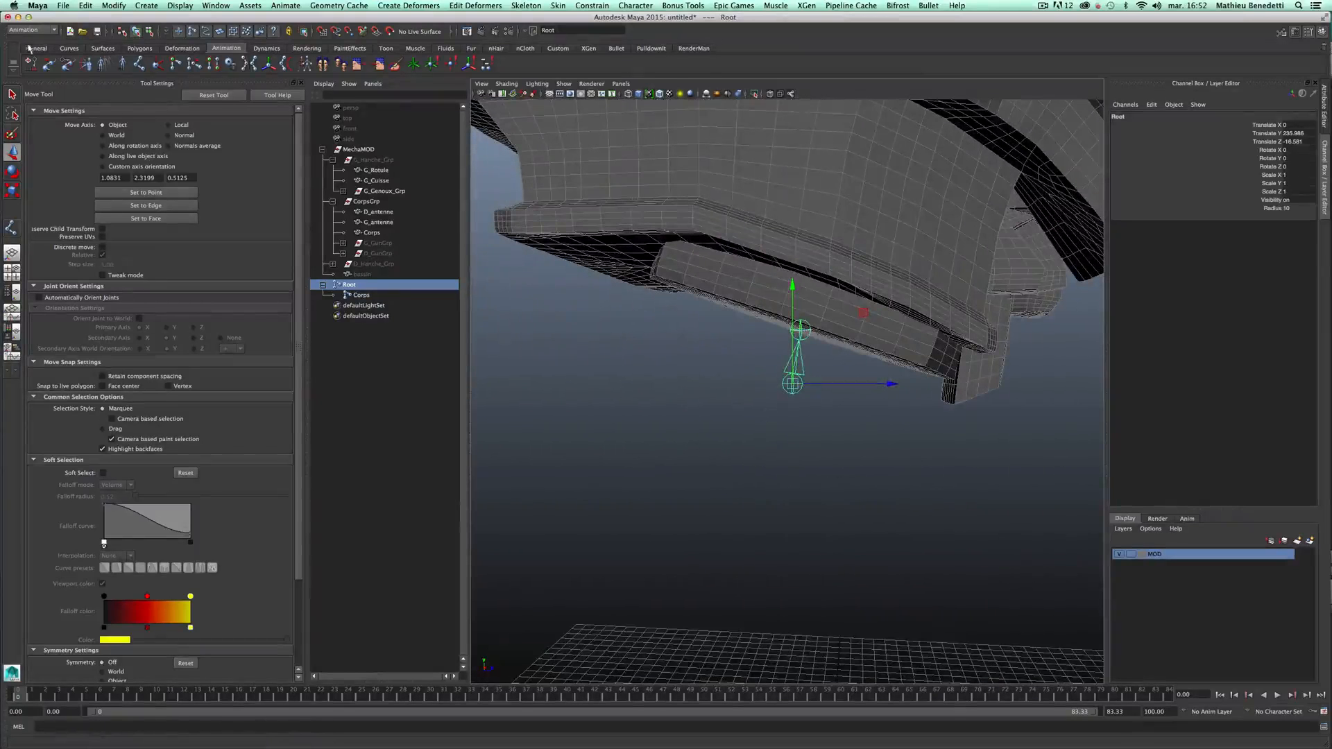
pyautogui.click(116, 136)
pyautogui.click(800, 329)
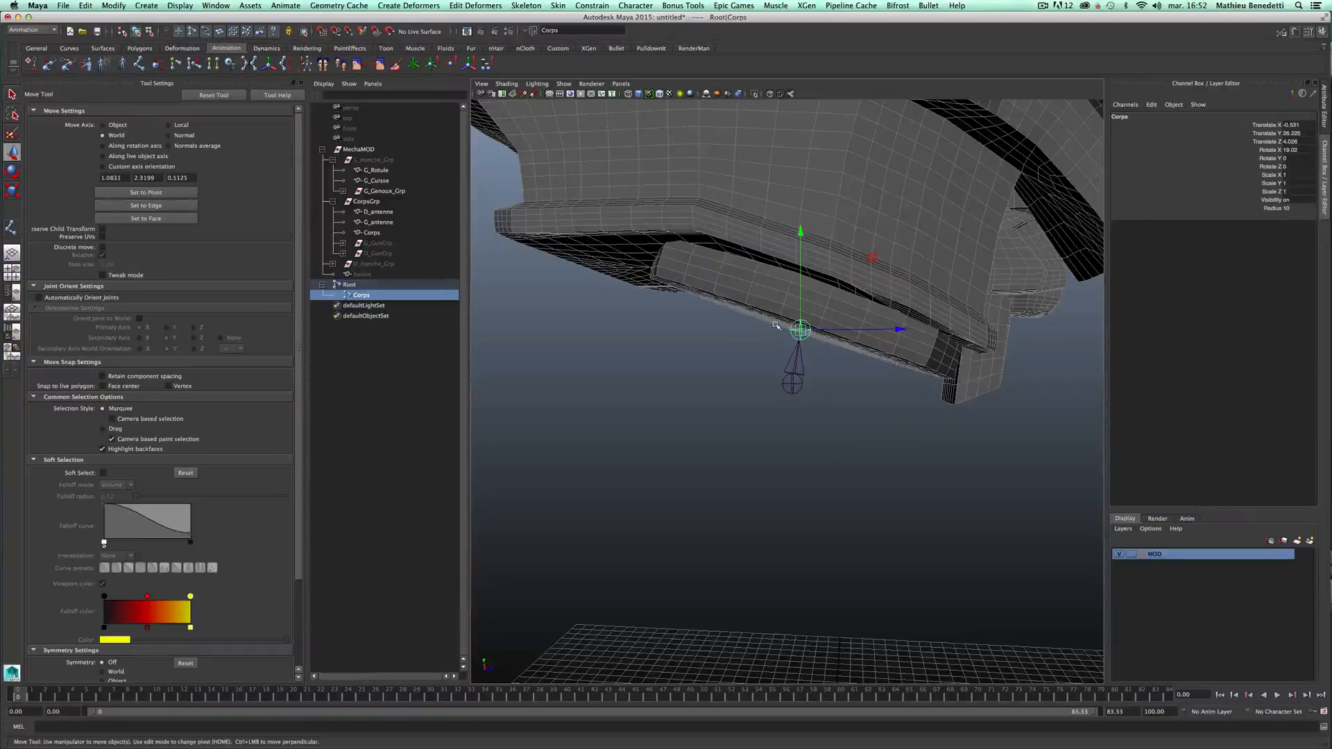
pyautogui.click(799, 346)
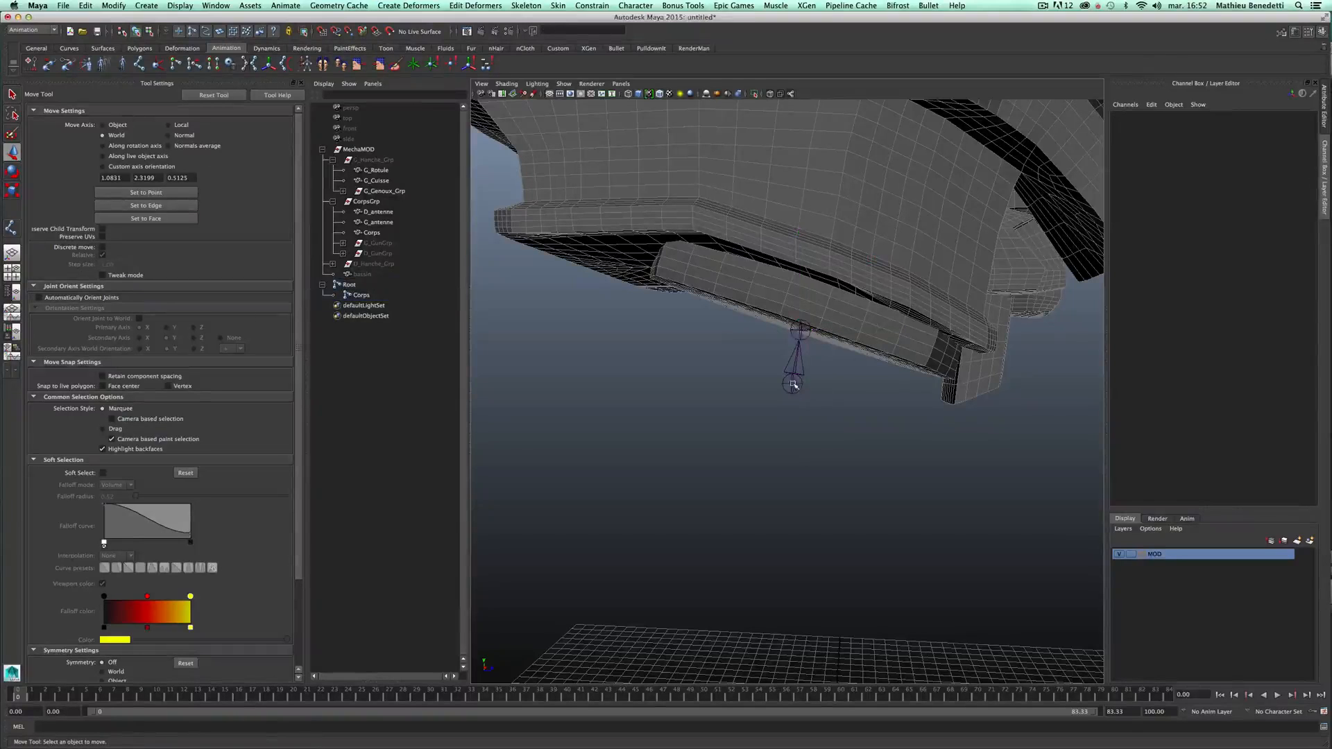
pyautogui.click(800, 330)
pyautogui.click(116, 127)
pyautogui.keyDown('alt'); pyautogui.moveTo(907, 460); pyautogui.dragTo(685, 462); pyautogui.keyUp('alt')
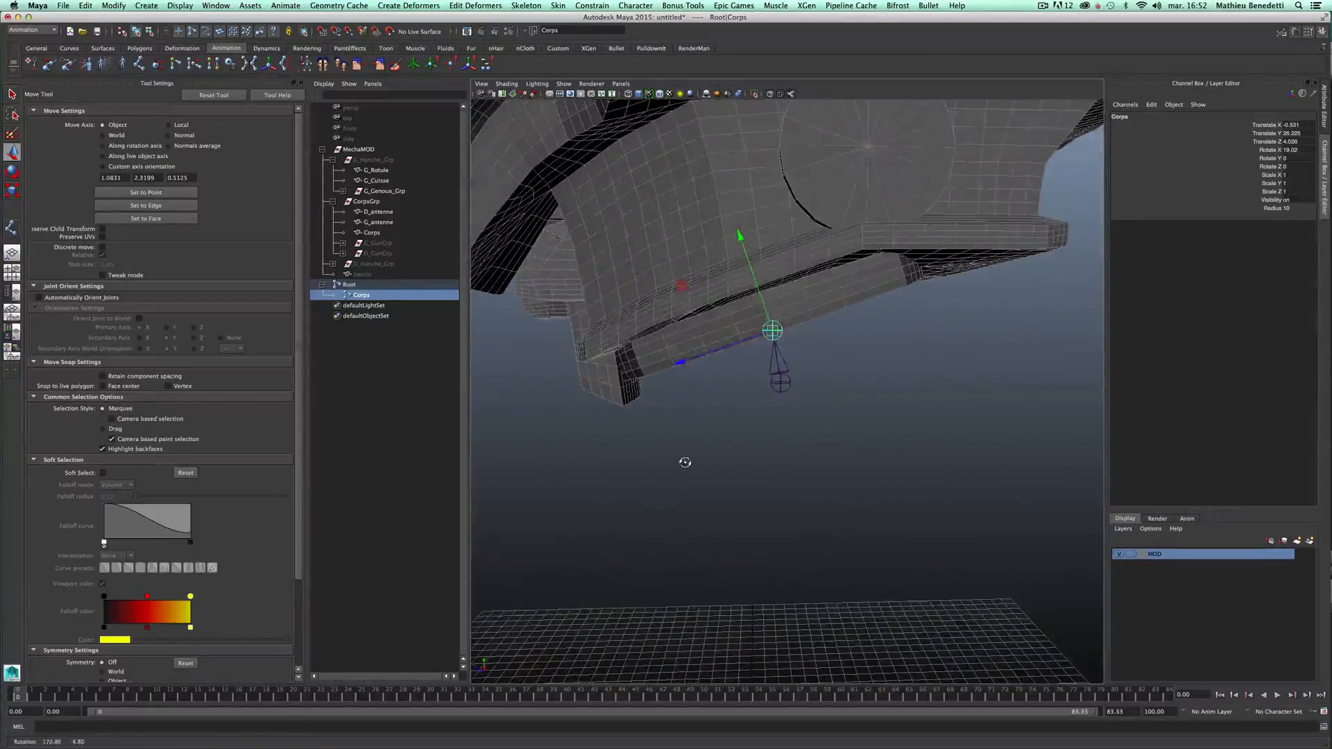
# - Examine the rotation axes of the Corps joint and the Root joint with the Rotate tool
pyautogui.press('e')
pyautogui.keyDown('alt'); pyautogui.moveTo(763, 347); pyautogui.dragTo(805, 451); pyautogui.keyUp('alt')
pyautogui.scroll(-5, 809, 390)
pyautogui.scroll(5, 803, 455)
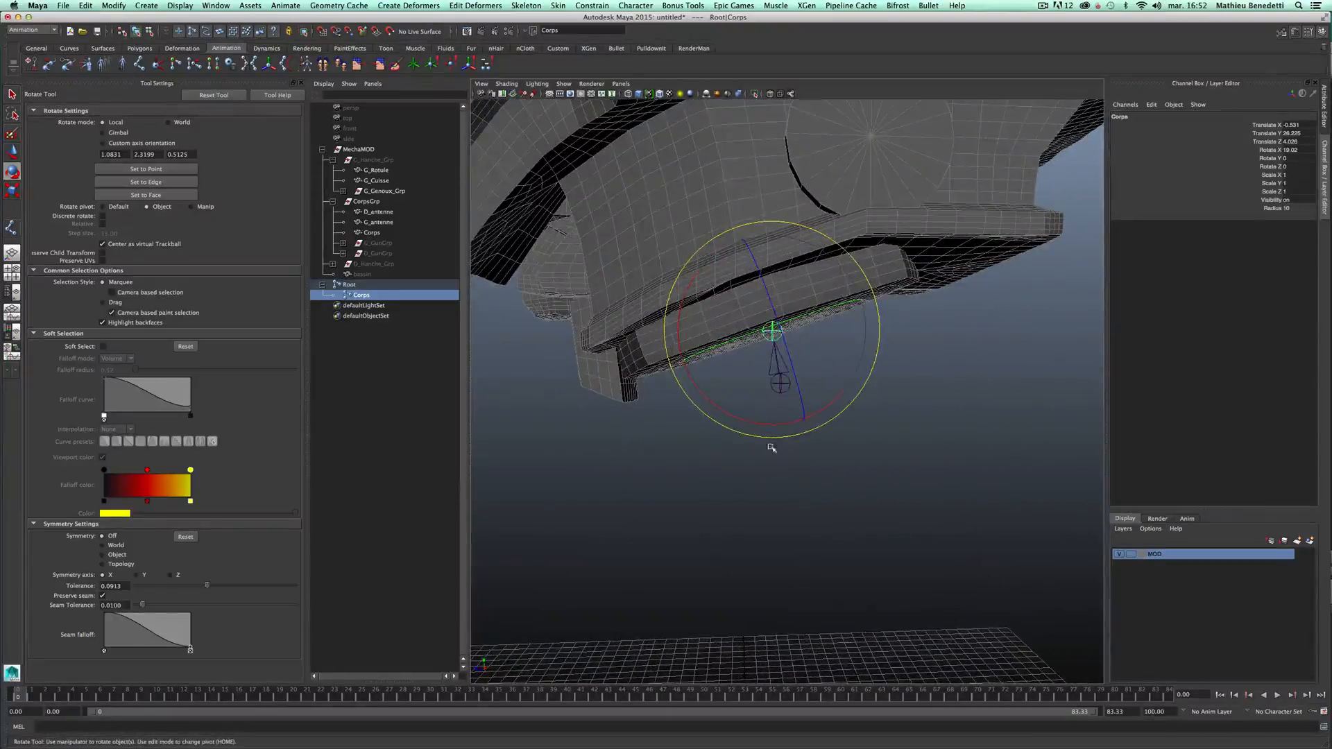
pyautogui.click(356, 285)
pyautogui.keyDown('alt'); pyautogui.moveTo(1012, 428); pyautogui.dragTo(797, 423, button='right'); pyautogui.keyUp('alt')
pyautogui.keyDown('alt'); pyautogui.moveTo(797, 423); pyautogui.dragTo(766, 450); pyautogui.keyUp('alt')
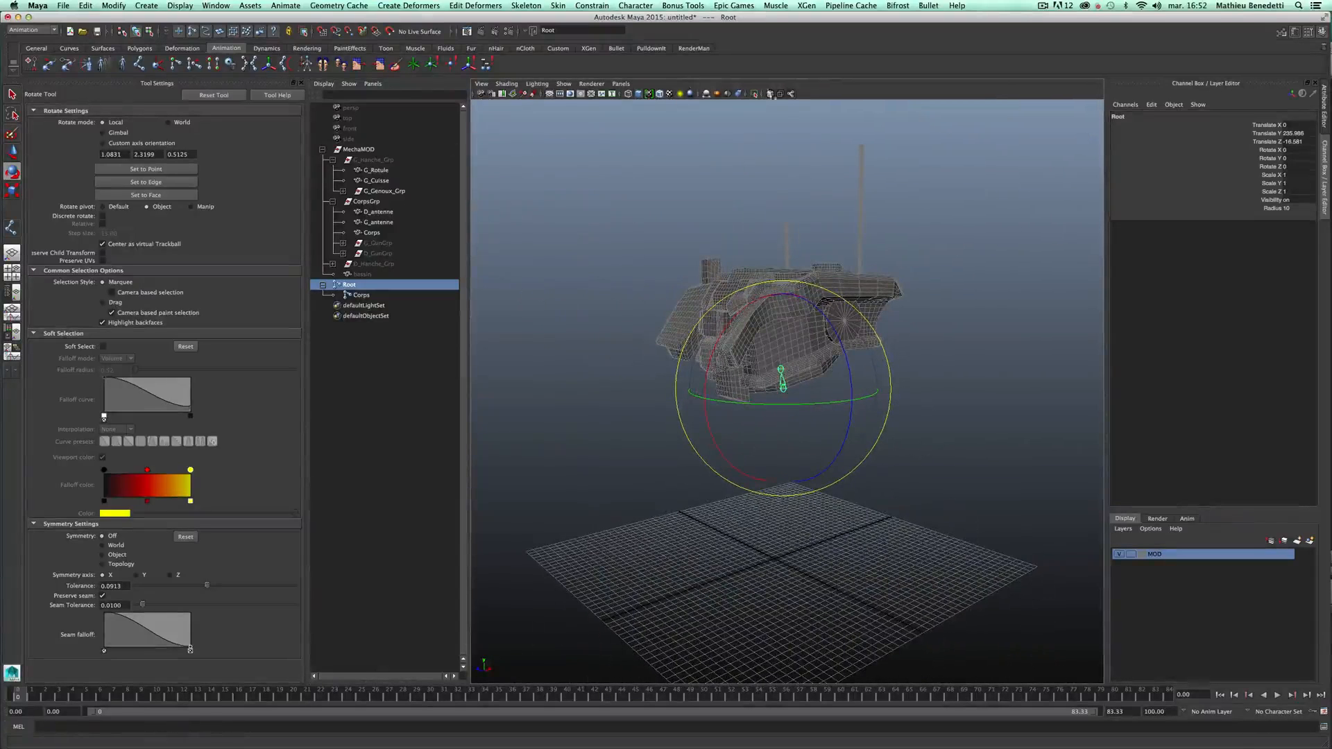
# - Select G_GunGrp and D_GunGrp under CorpsGrp, try grouping them, and undo the grouping
pyautogui.click(378, 243)
pyautogui.keyDown('shift'); pyautogui.click(379, 255); pyautogui.keyUp('shift')
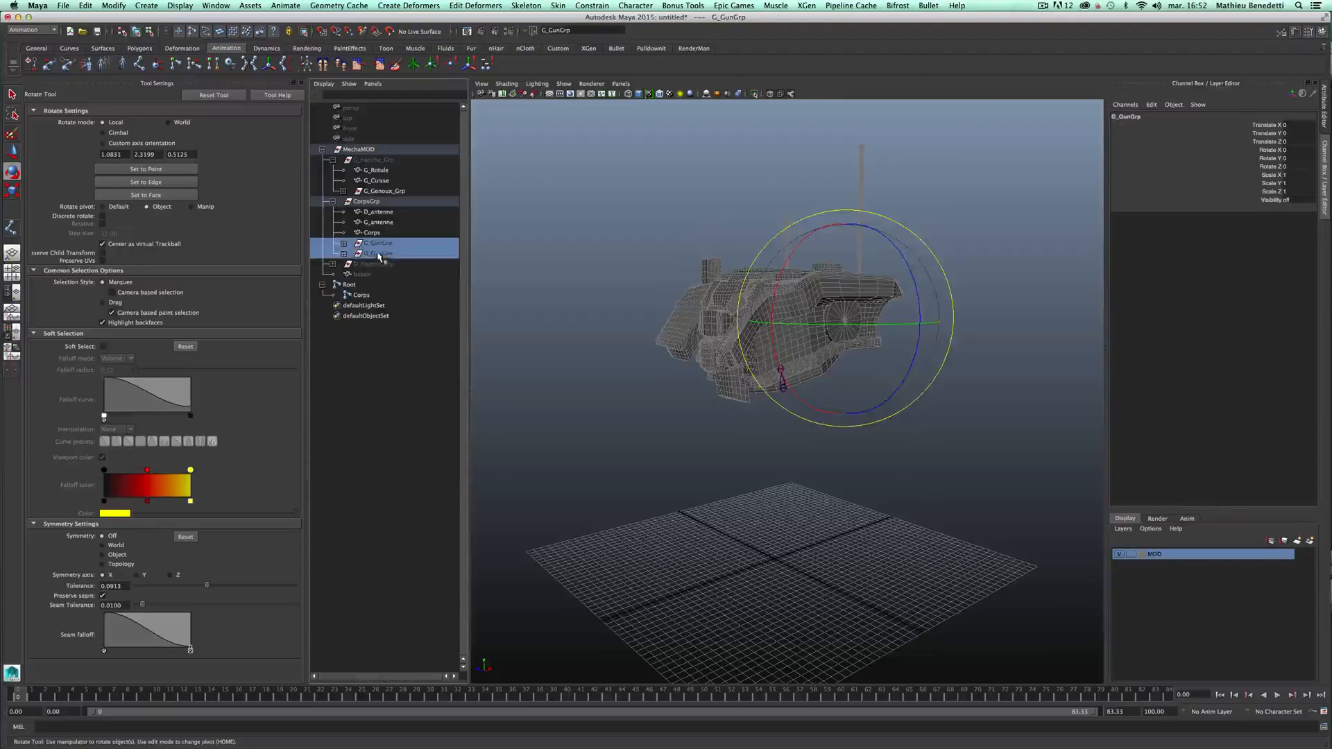
pyautogui.hotkey('ctrl', 'g')
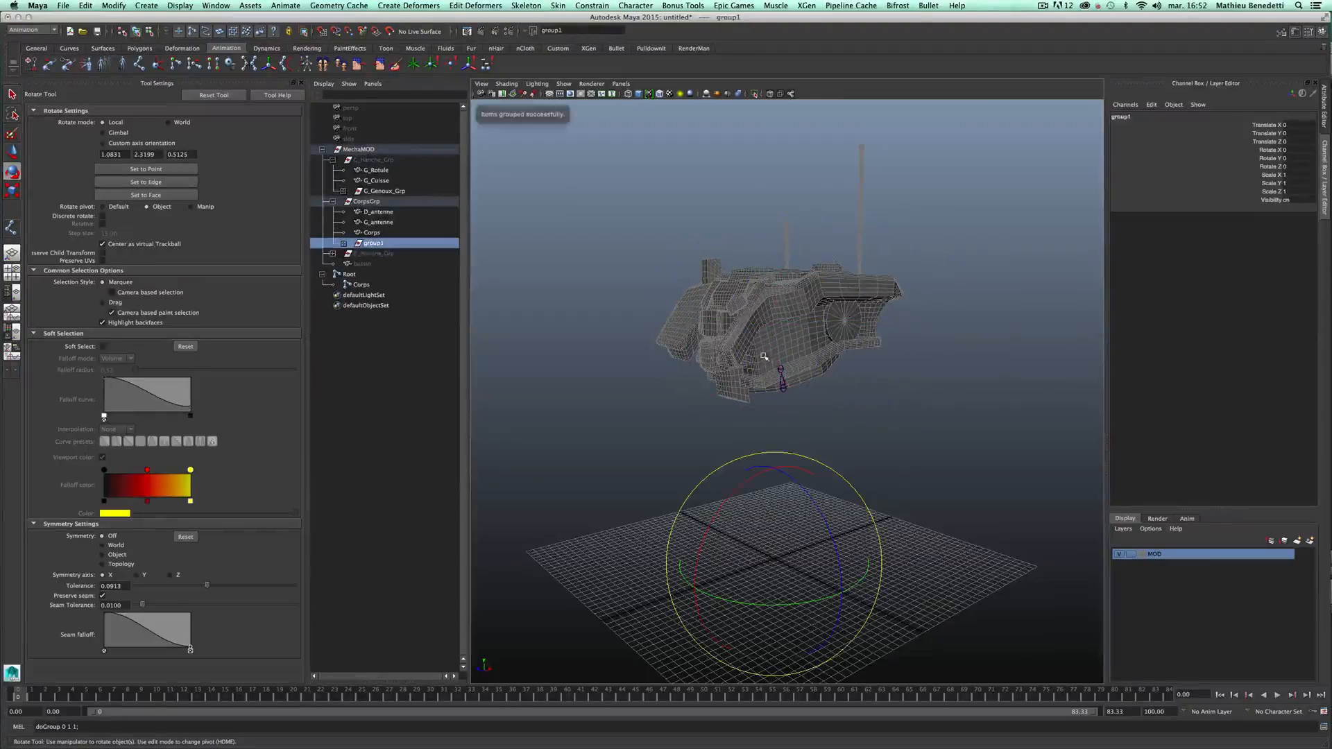
pyautogui.hotkey('ctrl', 'z')
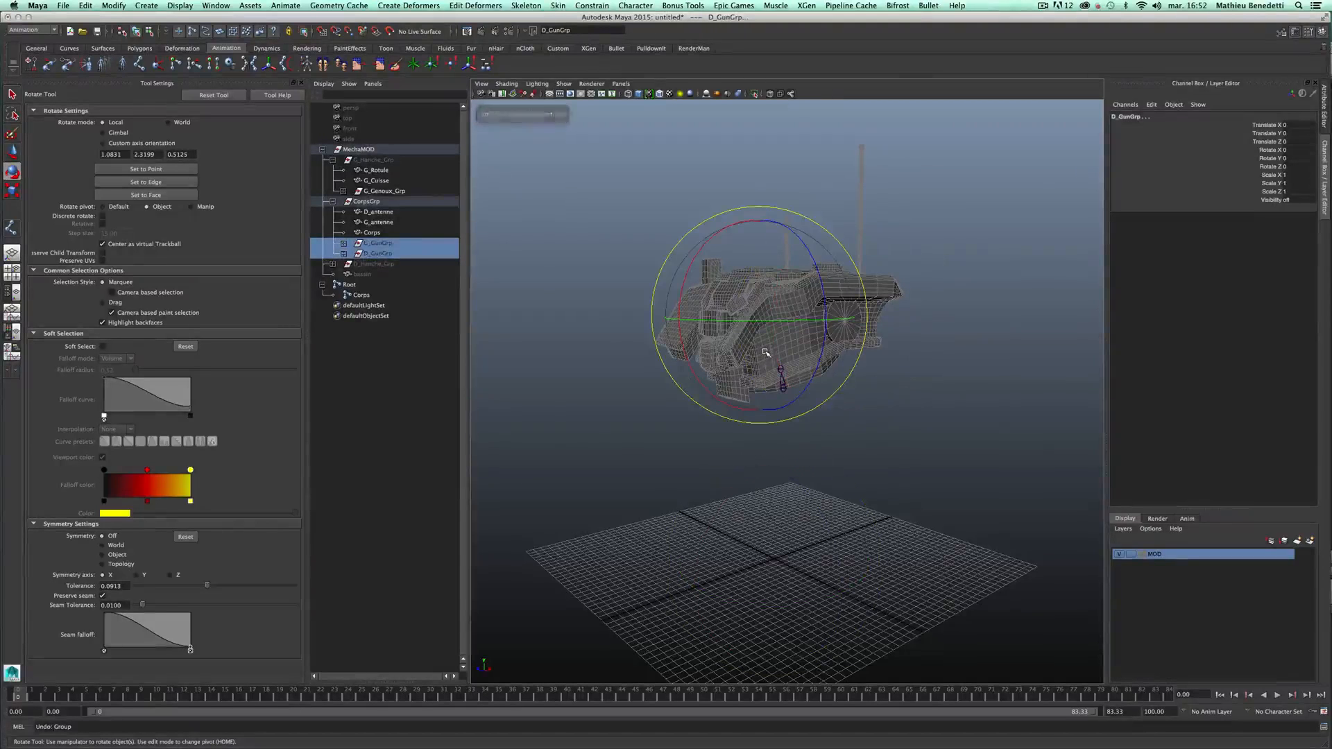
# - Show G_GunGrp and D_GunGrp, and hide both gun groups again
pyautogui.hotkey('shift', 'h')
pyautogui.keyDown('alt'); pyautogui.moveTo(766, 353); pyautogui.dragTo(795, 365); pyautogui.keyUp('alt')
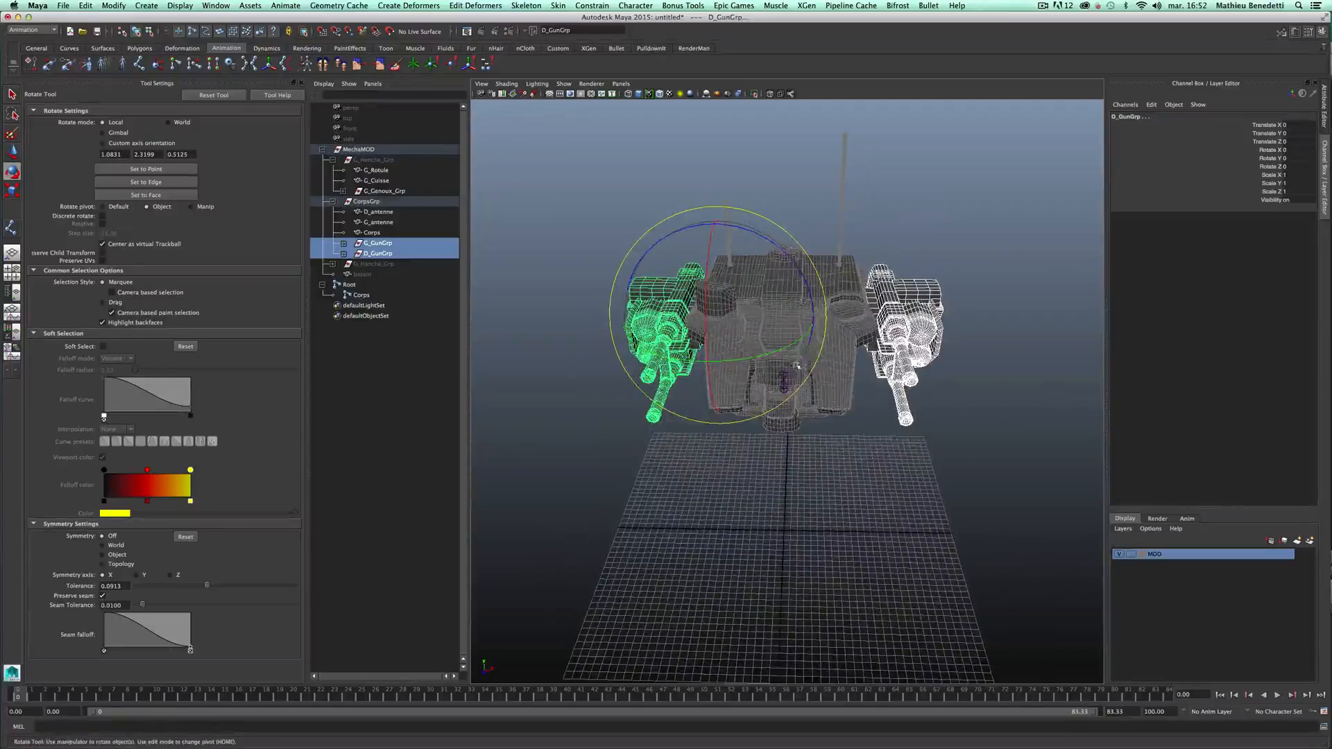
pyautogui.keyDown('alt'); pyautogui.moveTo(865, 438); pyautogui.dragTo(840, 421); pyautogui.keyUp('alt')
pyautogui.hotkey('ctrl', 'h')
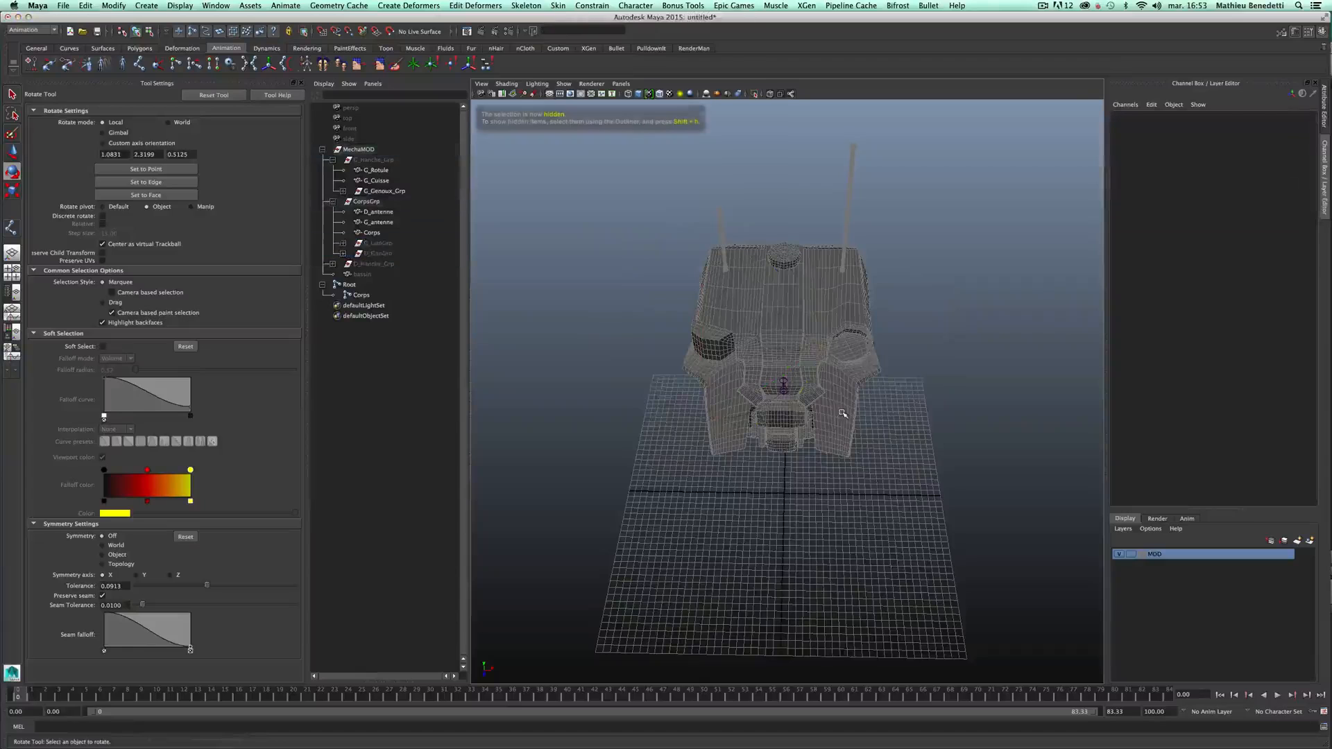
# - Try hiding everything except the Corps mesh, undo it, and toggle isolation of the mesh in the view on and off
pyautogui.click(361, 233)
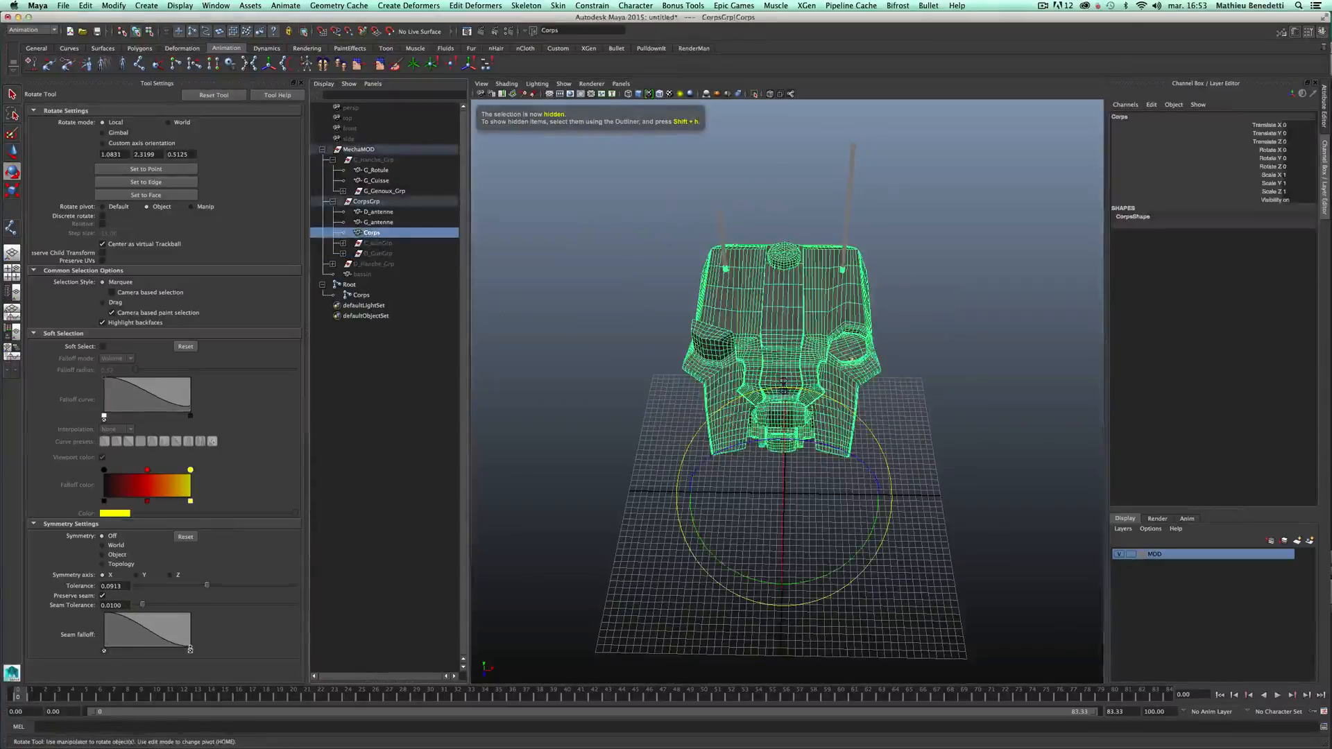
pyautogui.keyDown('alt'); pyautogui.moveTo(704, 301); pyautogui.dragTo(760, 236); pyautogui.keyUp('alt')
pyautogui.hotkey('alt', 'h')
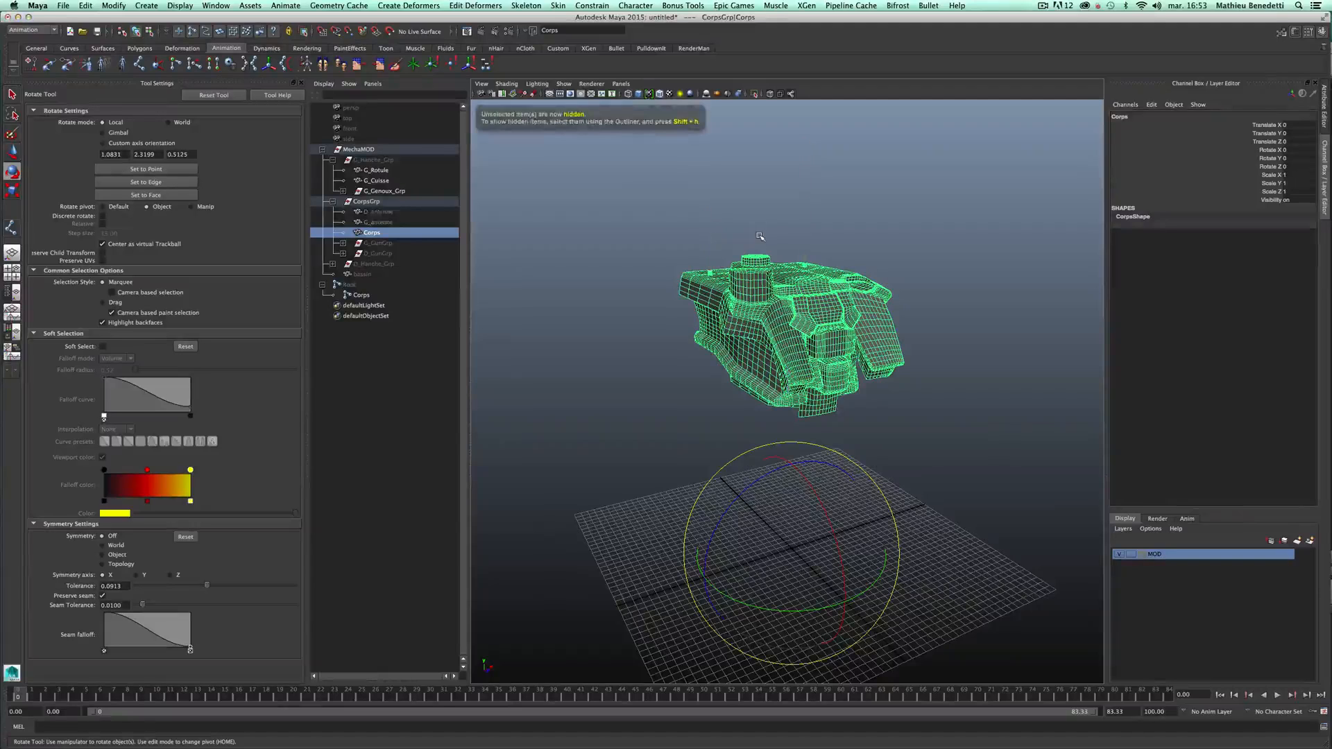
pyautogui.hotkey('ctrl', 'z')
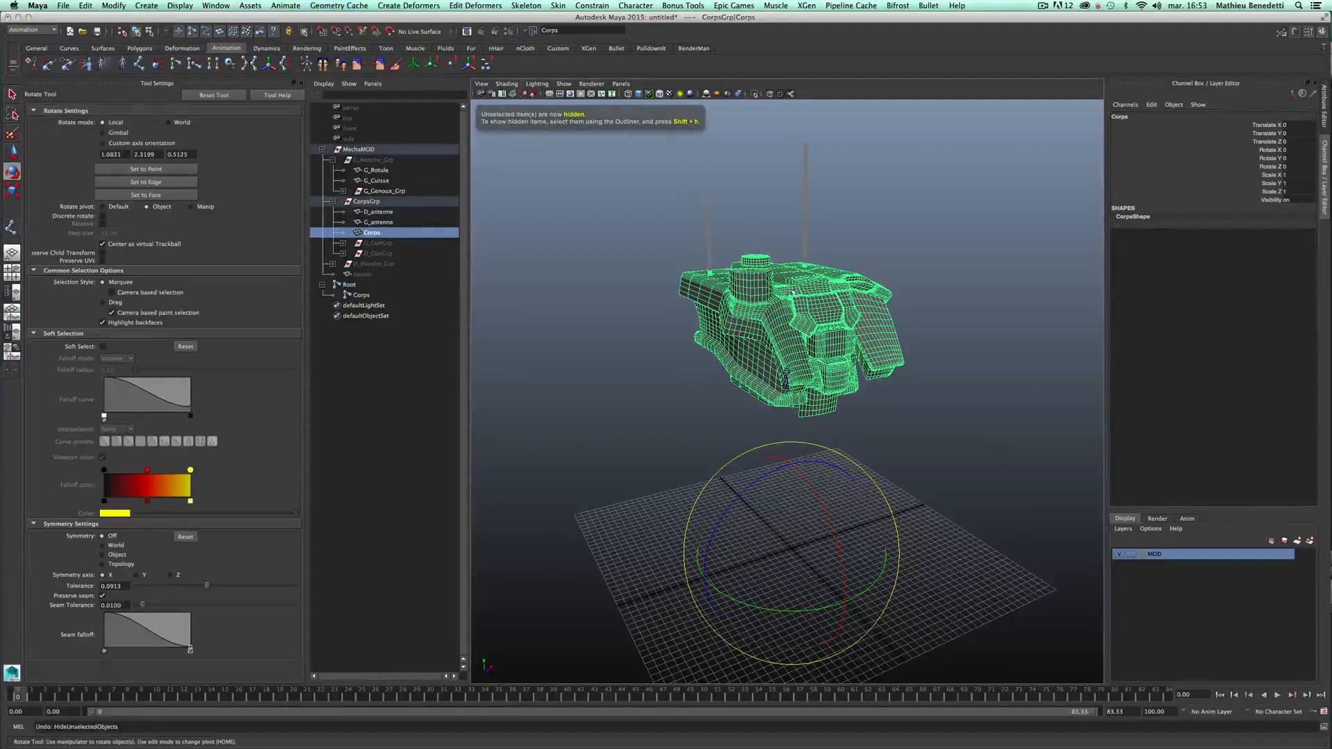
pyautogui.click(755, 95)
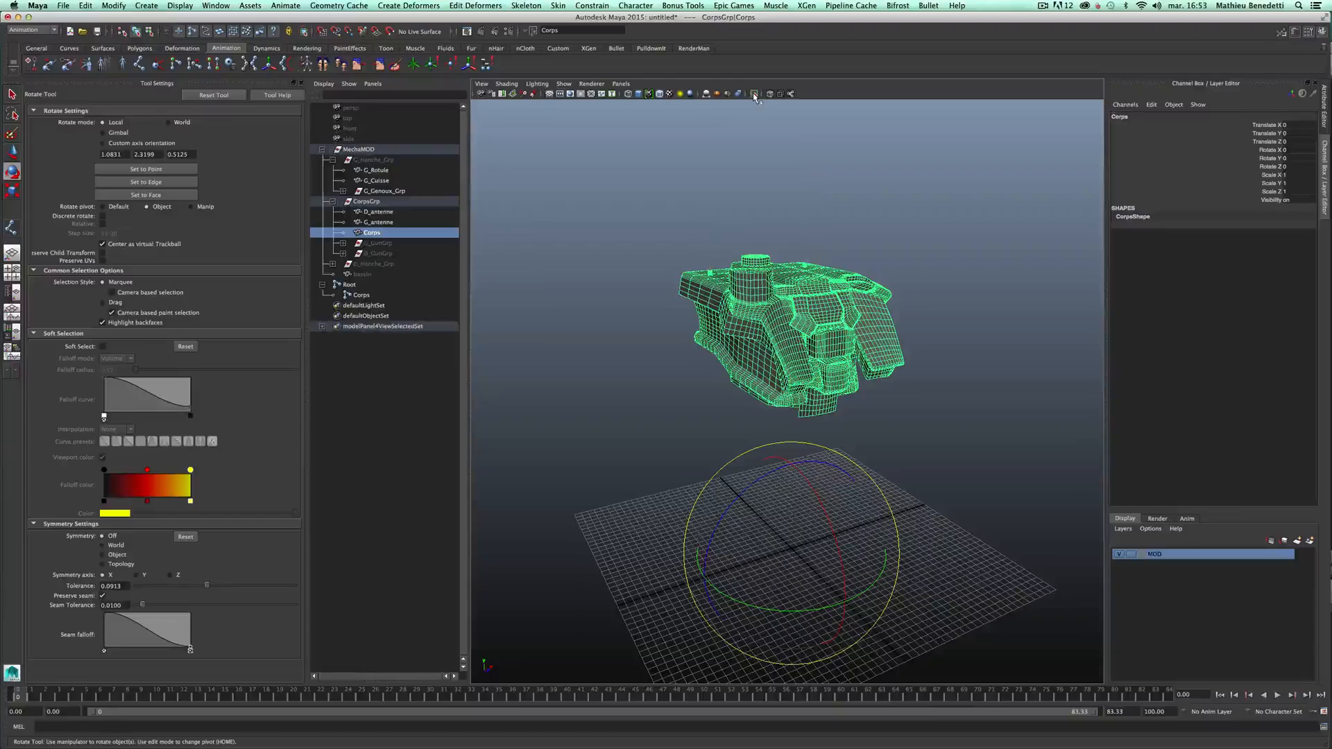
pyautogui.click(753, 95)
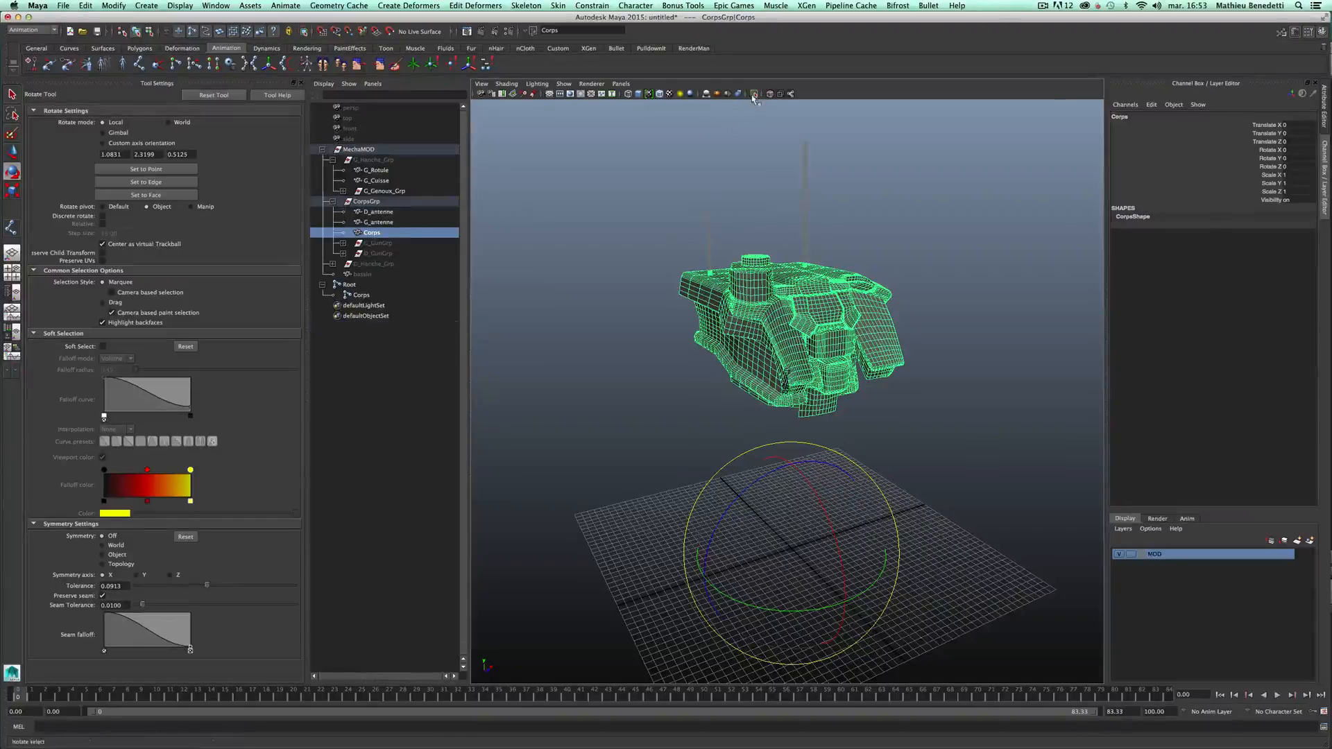
# - Select the hidden G_GunGrp and D_GunGrp under CorpsGrp and show them
pyautogui.keyDown('alt'); pyautogui.moveTo(763, 416); pyautogui.dragTo(840, 438); pyautogui.keyUp('alt')
pyautogui.moveTo(378, 244); pyautogui.dragTo(380, 258)
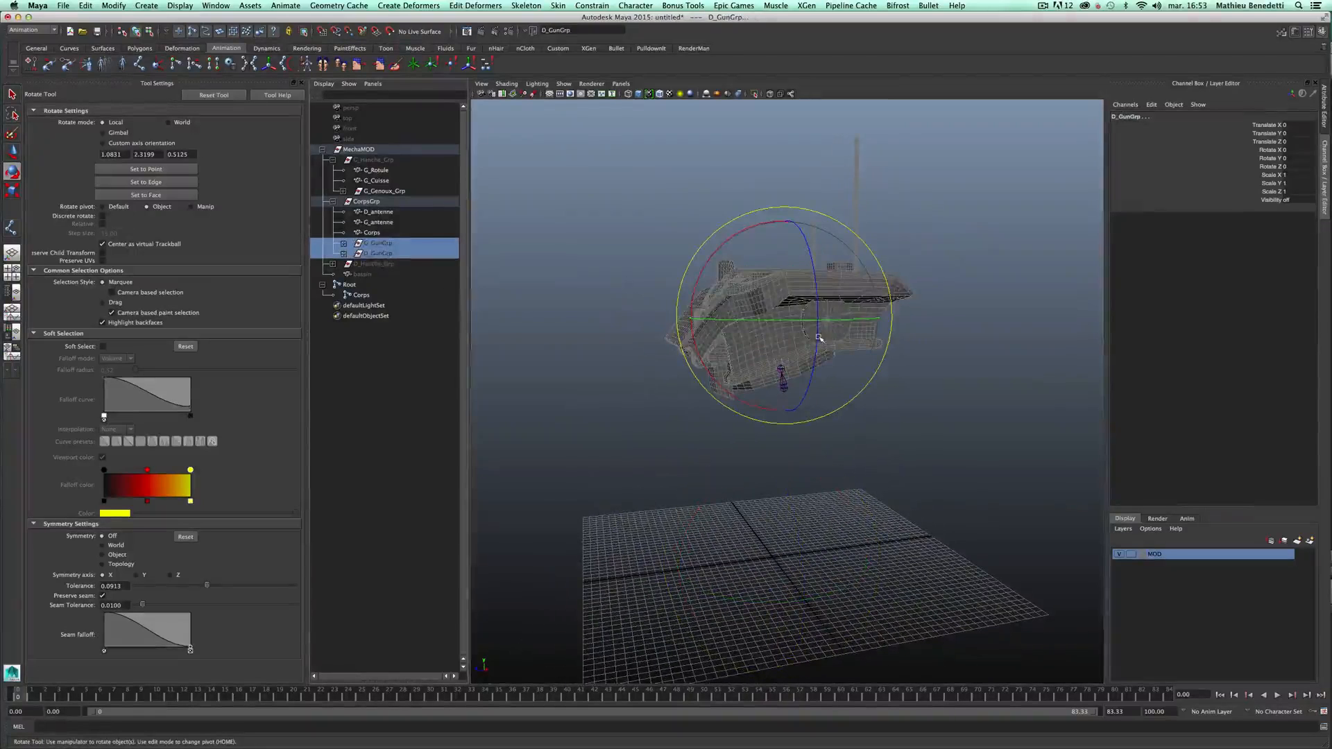
pyautogui.hotkey('shift', 'h')
pyautogui.keyDown('alt'); pyautogui.moveTo(814, 454); pyautogui.dragTo(874, 412); pyautogui.keyUp('alt')
# - Hide the Corps mesh and both antennas so only the two guns and the joints are left in view
pyautogui.click(836, 279)
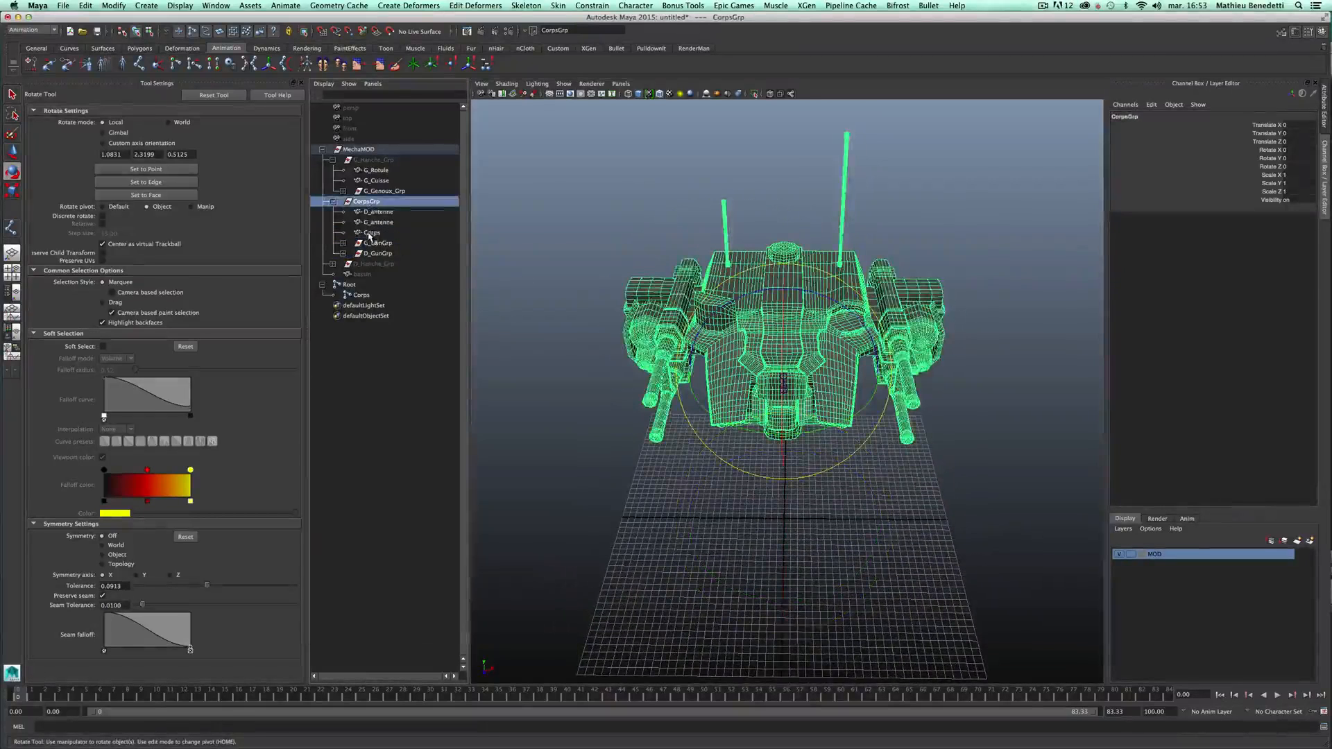
pyautogui.hotkey('ctrl', 'h')
pyautogui.scroll(3, 819, 356)
pyautogui.keyDown('alt'); pyautogui.moveTo(820, 356); pyautogui.dragTo(805, 294); pyautogui.keyUp('alt')
pyautogui.moveTo(698, 165); pyautogui.dragTo(943, 151)
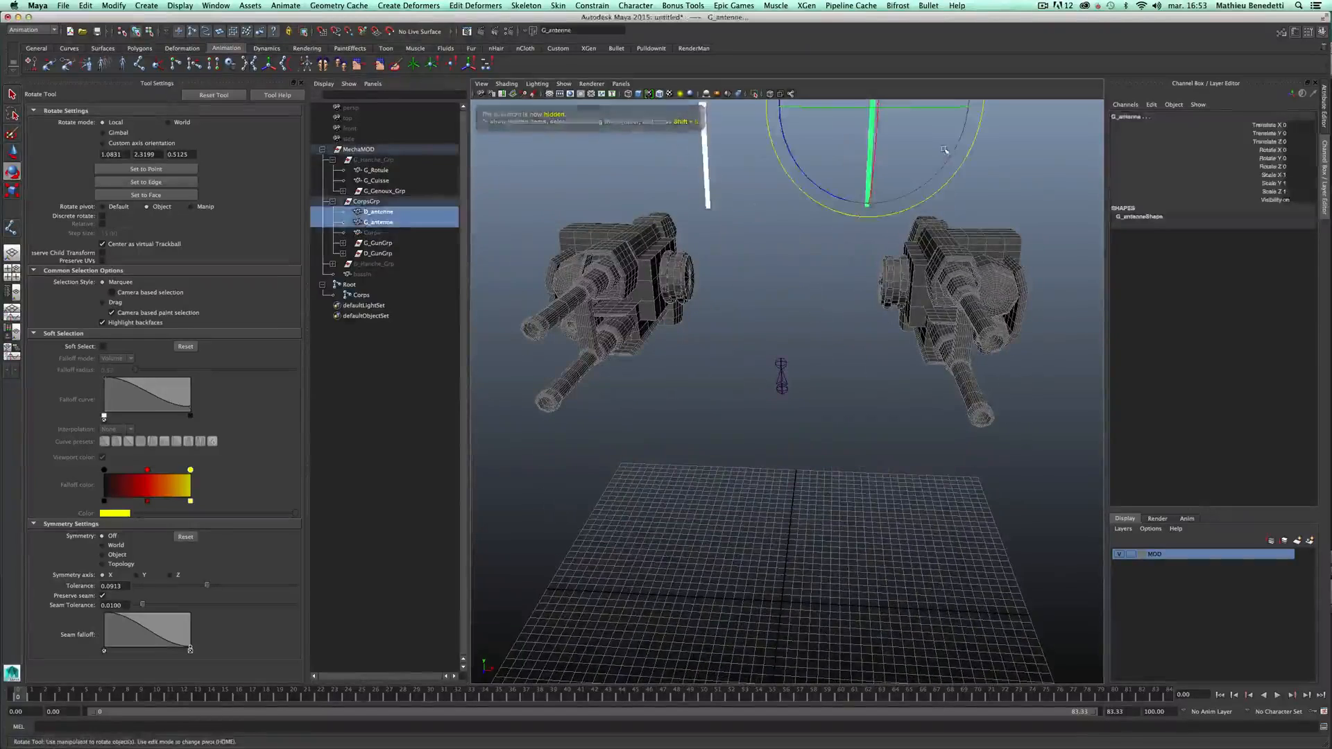
pyautogui.hotkey('ctrl', 'h')
pyautogui.moveTo(853, 309)
pyautogui.keyDown('alt'); pyautogui.mouseDown()
pyautogui.moveTo(862, 298)
pyautogui.moveTo(833, 303)
pyautogui.moveTo(857, 295)
pyautogui.mouseUp(); pyautogui.keyUp('alt')
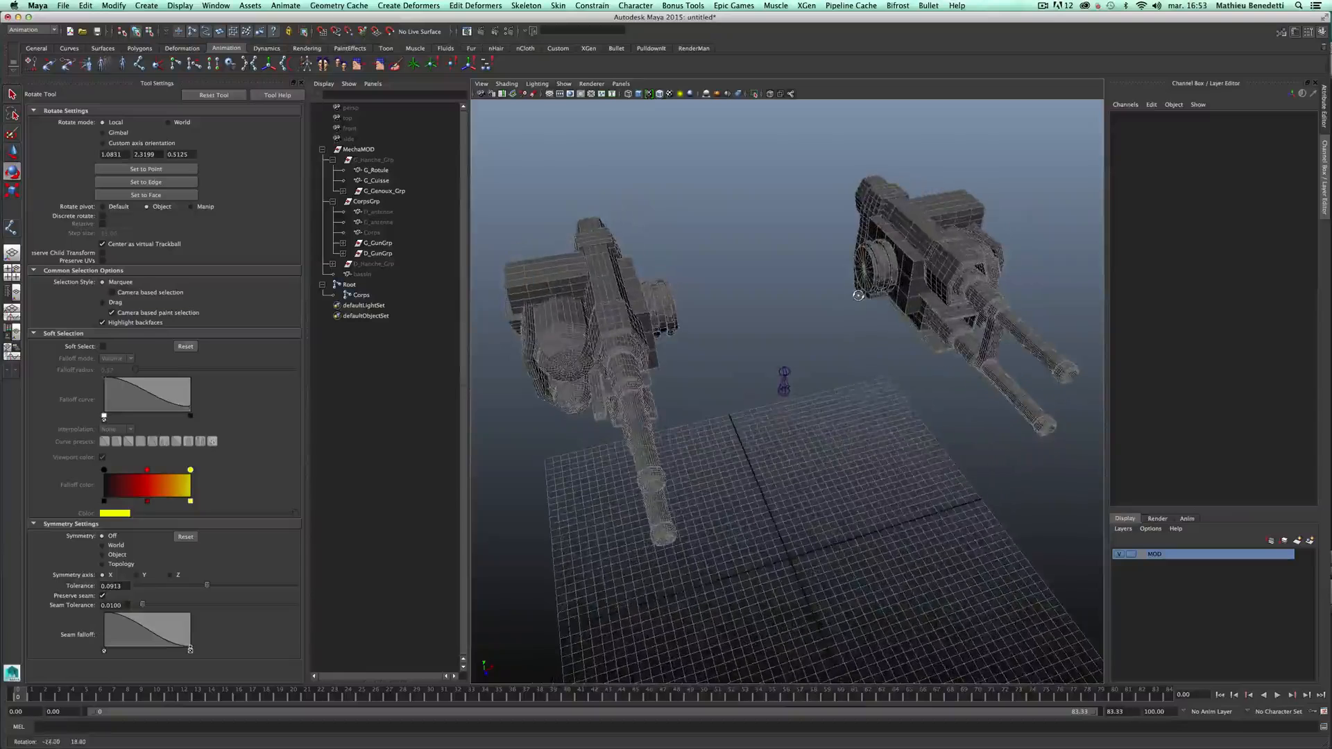
# - Place a single joint at the centre of the gun's round shoulder mount in the side view, and set its radius to 10
pyautogui.click(140, 68)
pyautogui.scroll(10, 814, 289)
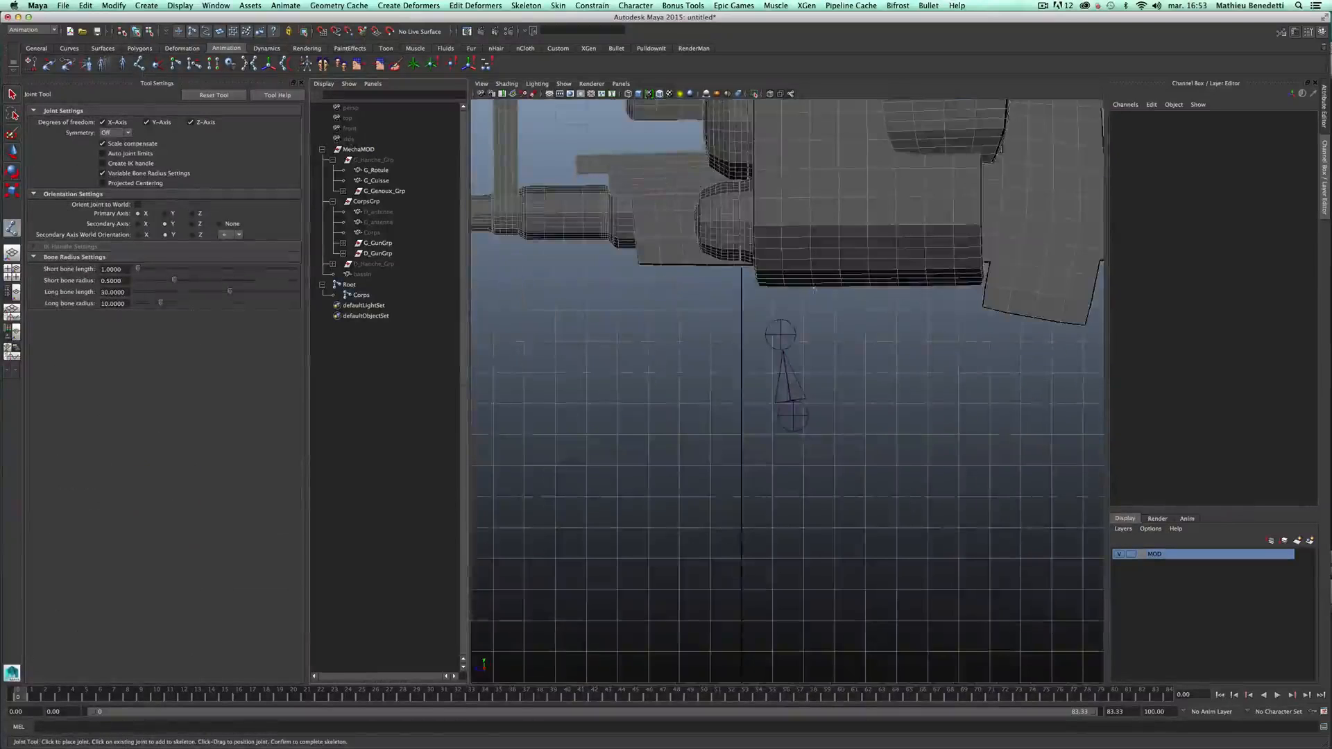
pyautogui.scroll(-8, 814, 289)
pyautogui.press('4')
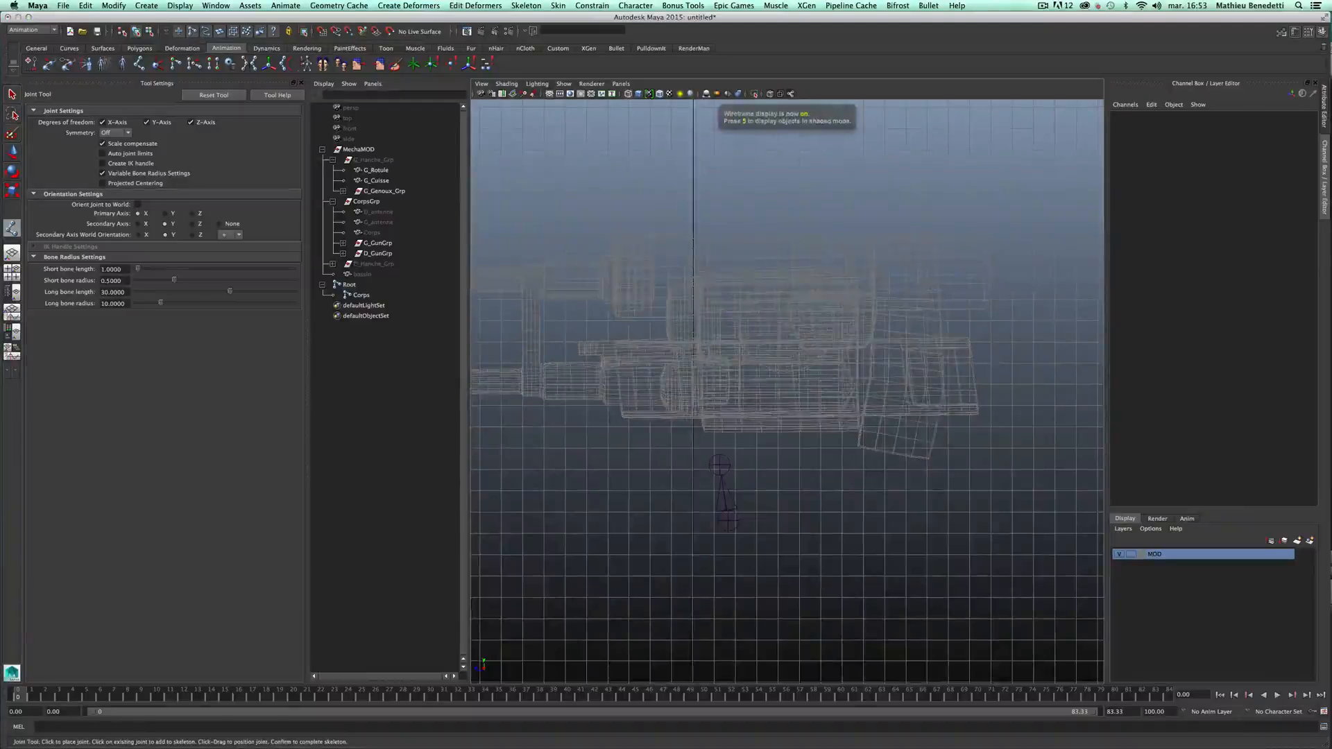
pyautogui.scroll(5, 779, 346)
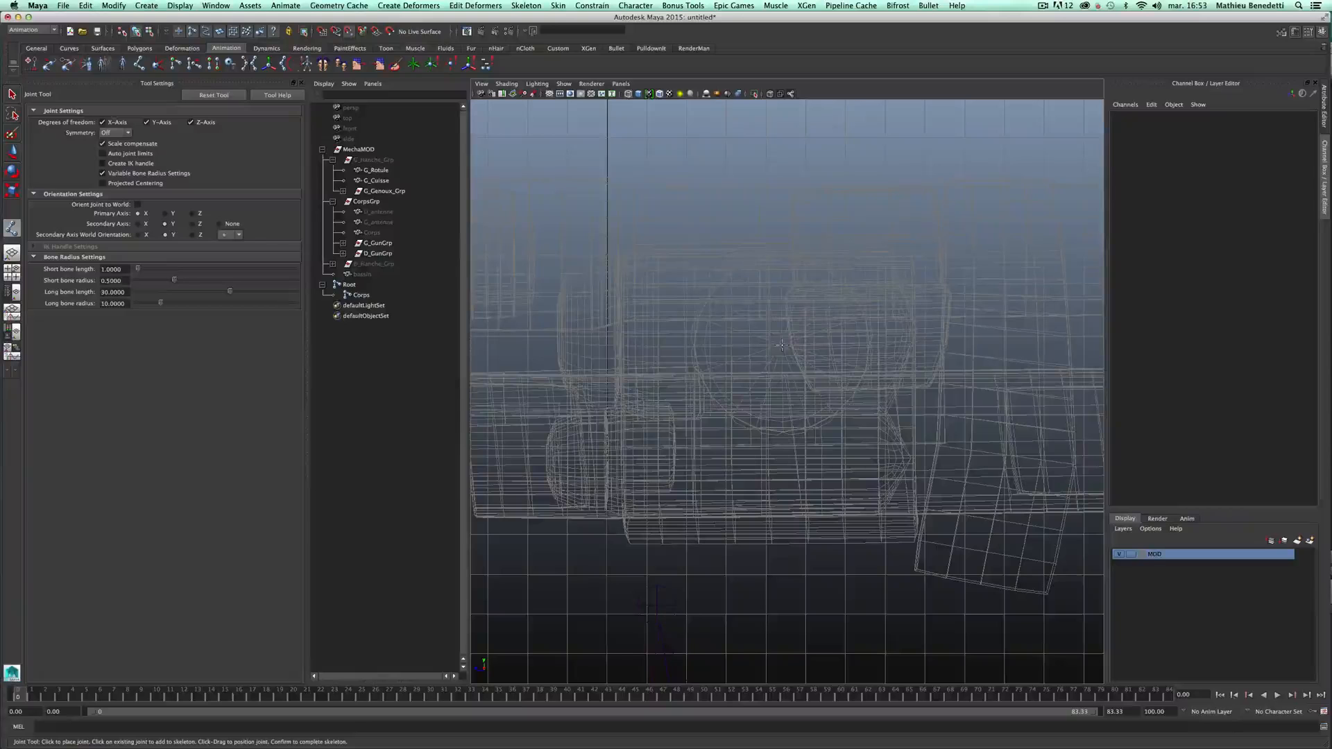
pyautogui.click(781, 345)
pyautogui.scroll(3, 781, 365)
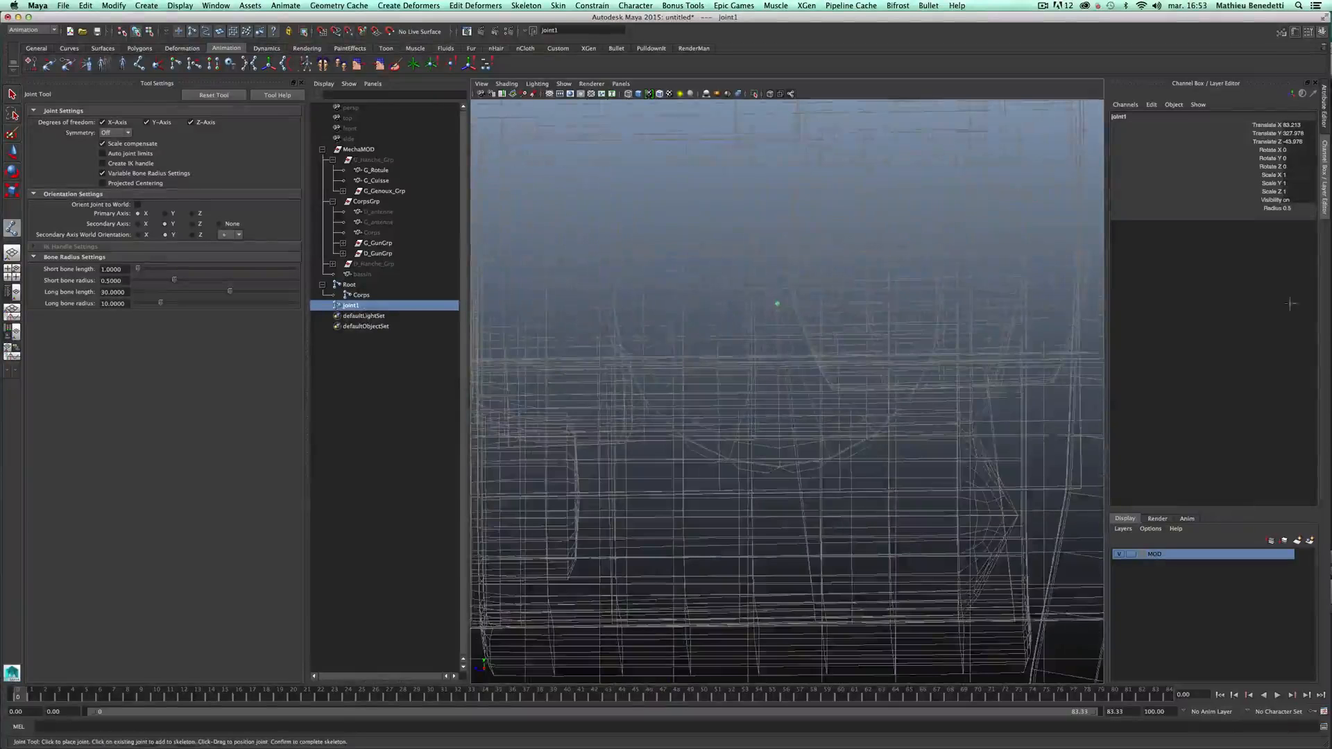
pyautogui.doubleClick(1294, 208)
pyautogui.write('10')
pyautogui.press('Return')
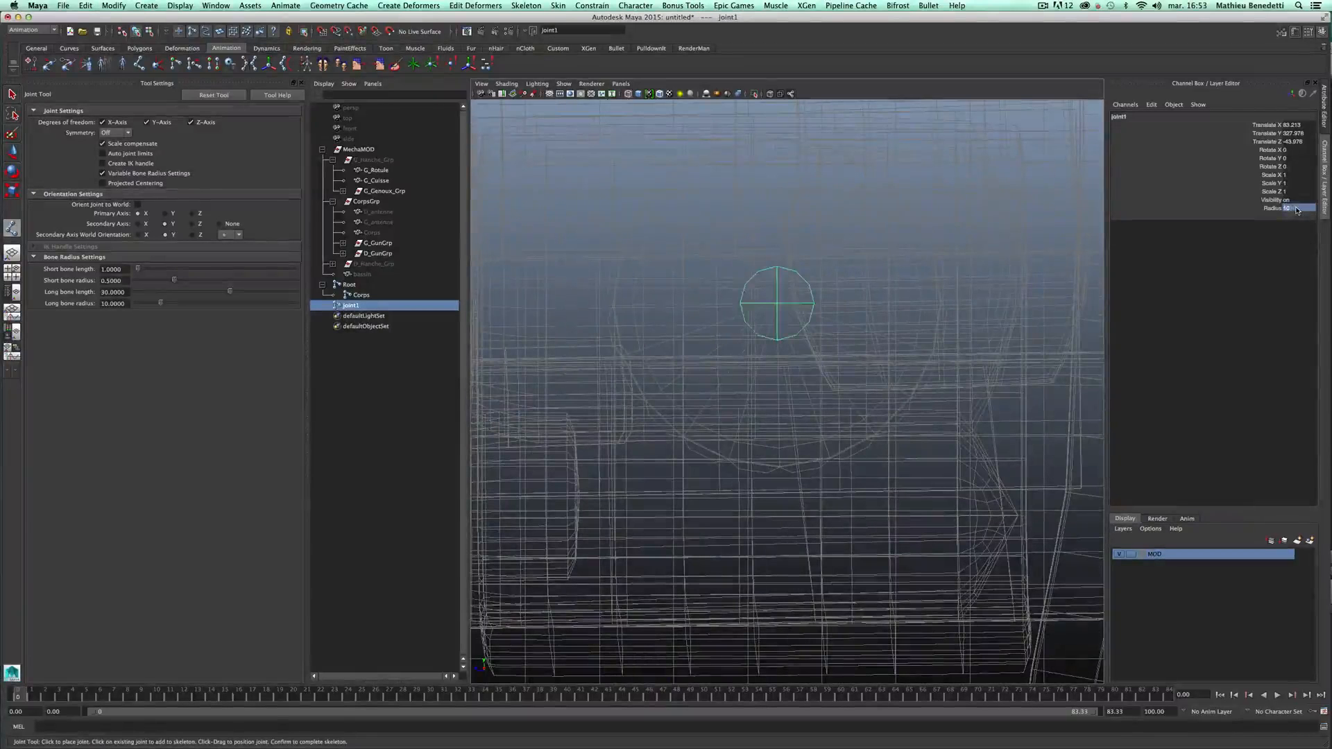
# - Check the new joint's placement against the centre of the gun's round mount in the perspective view
pyautogui.scroll(-3, 784, 389)
pyautogui.scroll(4, 784, 388)
pyautogui.press('w')
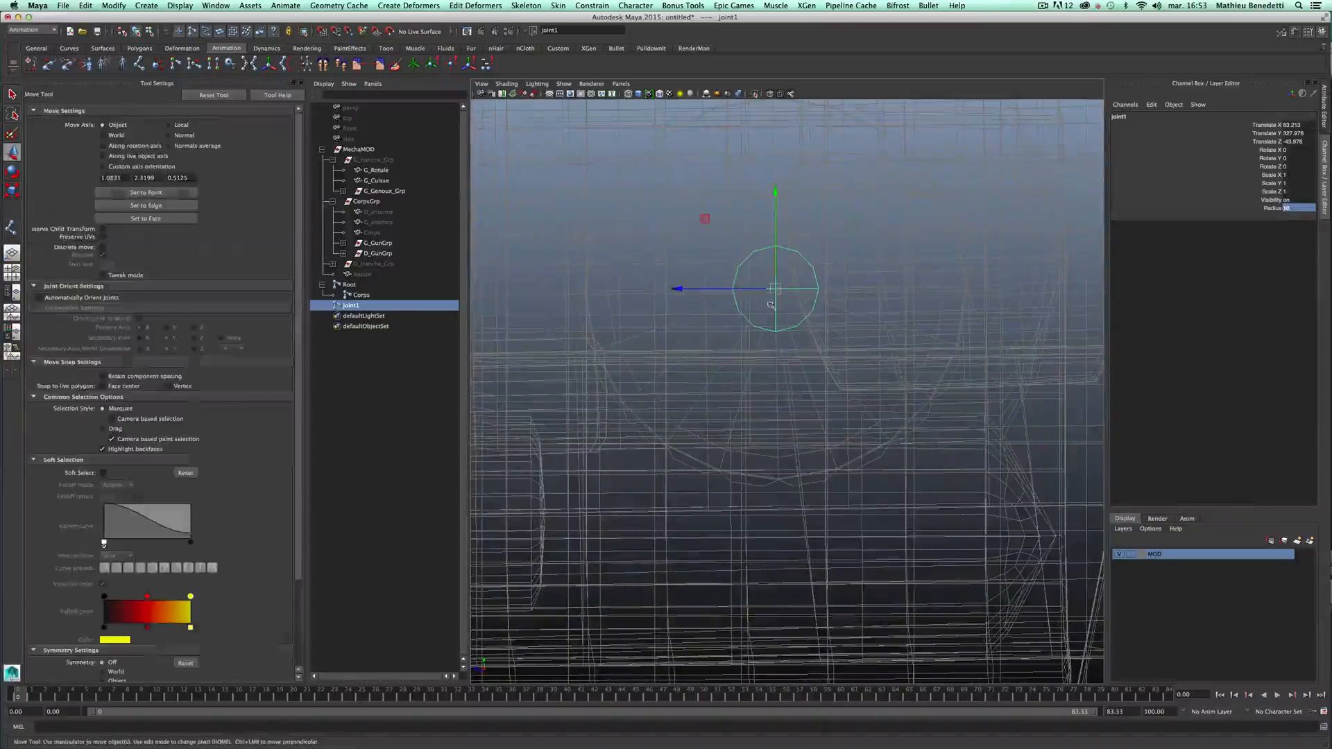
pyautogui.moveTo(351, 108); pyautogui.dragTo(847, 430, button='middle')
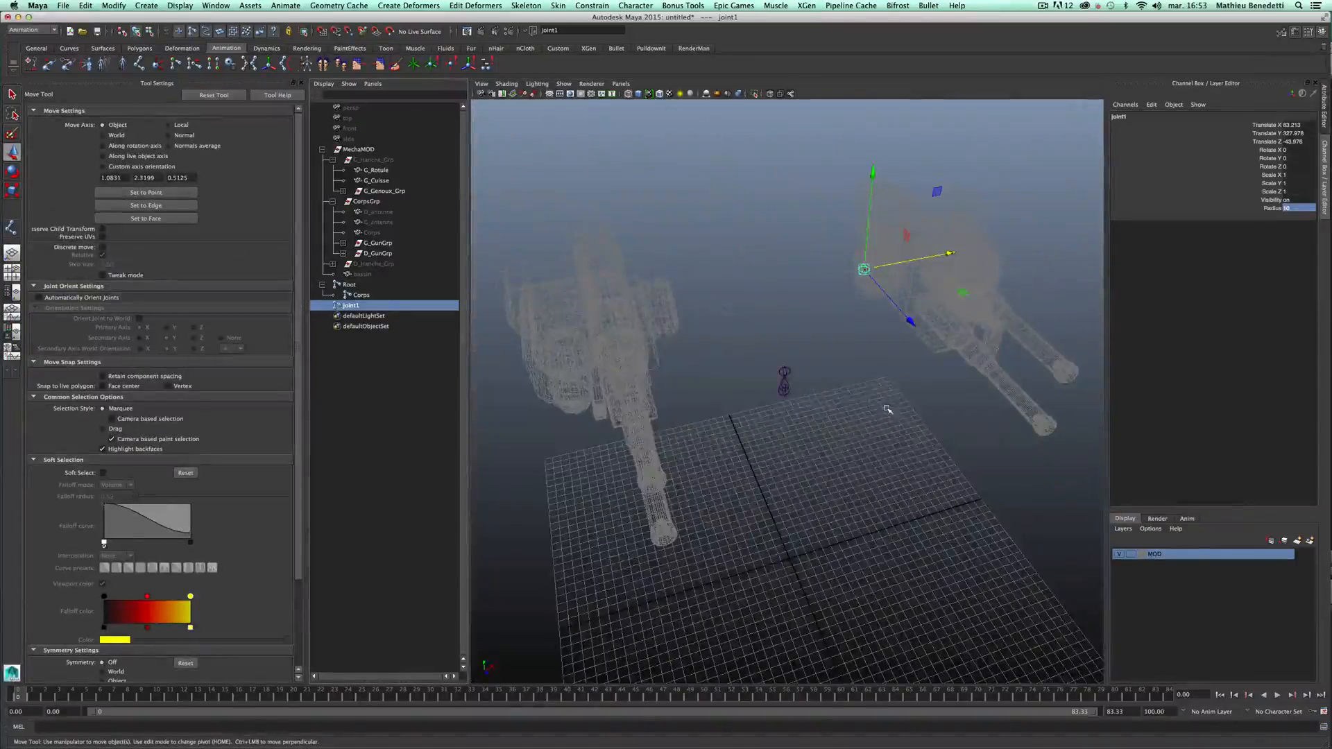
pyautogui.press('f')
pyautogui.press('6')
pyautogui.keyDown('alt'); pyautogui.moveTo(830, 366); pyautogui.dragTo(783, 393); pyautogui.keyUp('alt')
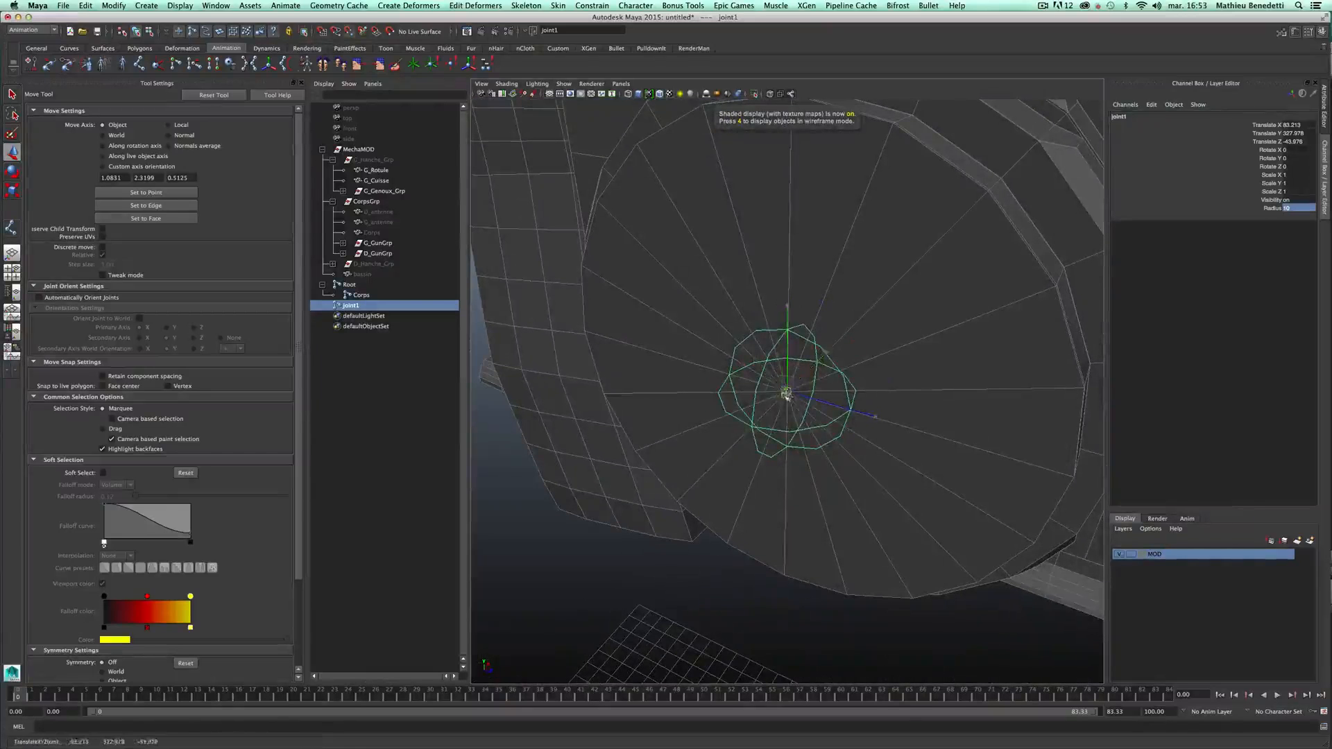
pyautogui.keyDown('alt'); pyautogui.moveTo(847, 460); pyautogui.dragTo(820, 492, button='right'); pyautogui.keyUp('alt')
pyautogui.keyDown('alt'); pyautogui.moveTo(820, 491); pyautogui.dragTo(841, 339); pyautogui.keyUp('alt')
# - Try rotating the new joint with the Rotate tool, and undo the rotation
pyautogui.press('e')
pyautogui.moveTo(880, 424); pyautogui.dragTo(735, 516)
pyautogui.press('z')
pyautogui.scroll(-4, 865, 493)
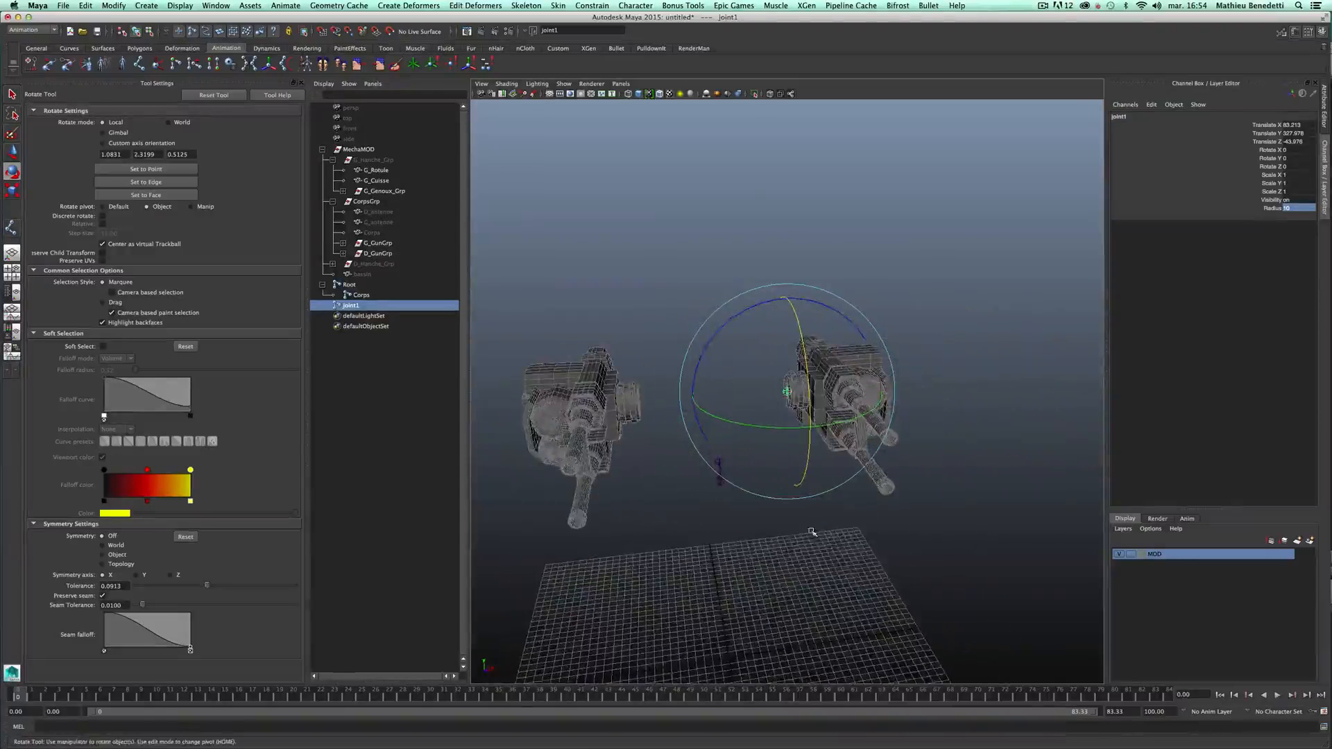
# - Rename the new joint G_Bras and parent it under the Corps joint
pyautogui.doubleClick(351, 306)
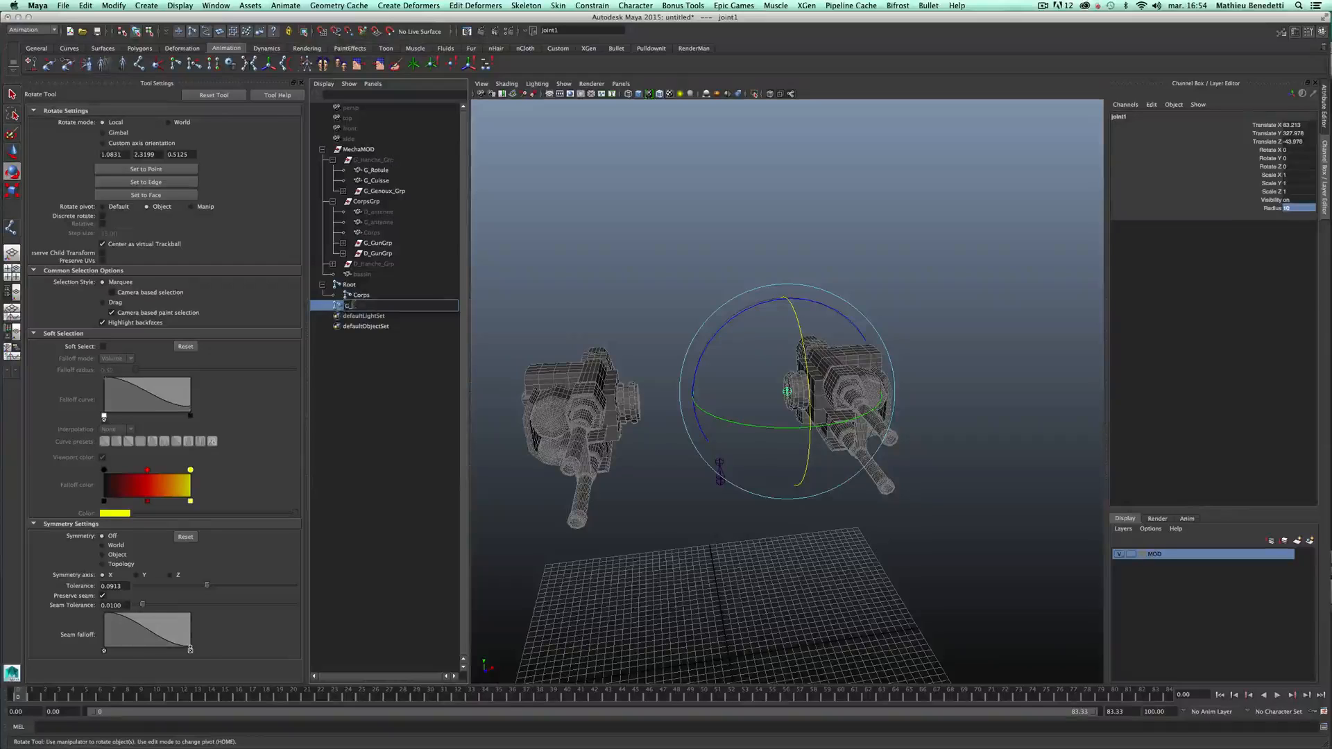
pyautogui.write('G_Bras')
pyautogui.press('Return')
pyautogui.keyDown('alt'); pyautogui.moveTo(678, 455); pyautogui.dragTo(892, 470); pyautogui.keyUp('alt')
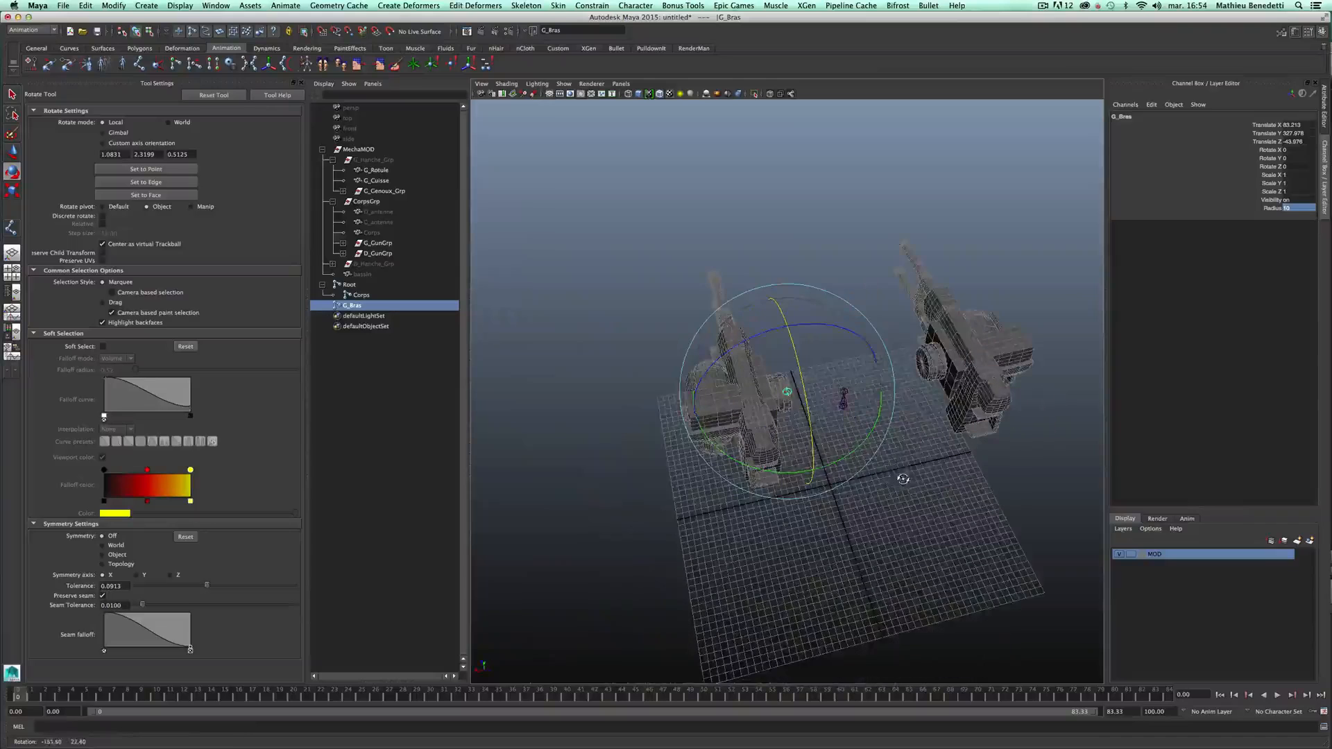
pyautogui.keyDown('alt'); pyautogui.moveTo(797, 468); pyautogui.dragTo(923, 475); pyautogui.keyUp('alt')
pyautogui.moveTo(355, 308); pyautogui.dragTo(362, 298, button='middle')
# - Select the upper and lower barrels of G_GunGrp, try moving them, and undo the moves
pyautogui.keyDown('alt'); pyautogui.moveTo(784, 527); pyautogui.dragTo(723, 505); pyautogui.keyUp('alt')
pyautogui.keyDown('alt'); pyautogui.moveTo(722, 506); pyautogui.dragTo(844, 428, button='right'); pyautogui.keyUp('alt')
pyautogui.keyDown('alt'); pyautogui.moveTo(844, 428); pyautogui.dragTo(818, 478); pyautogui.keyUp('alt')
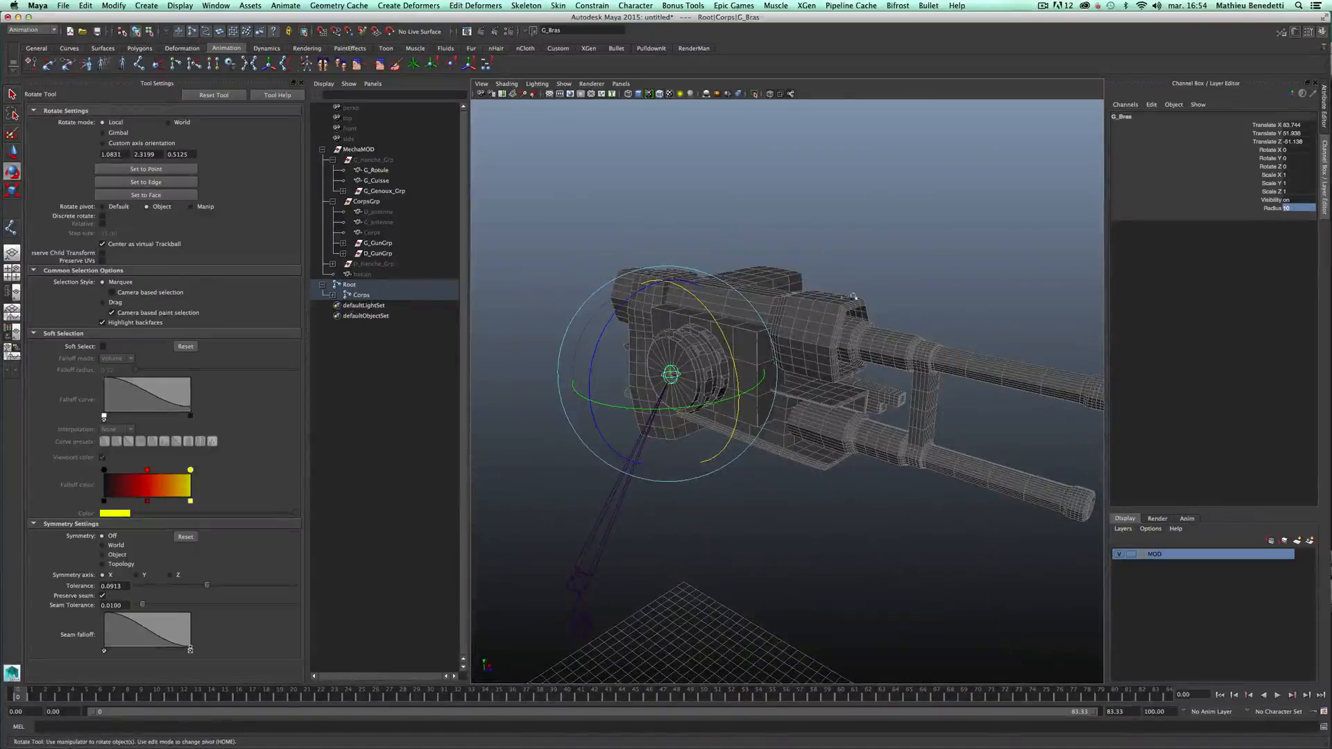
pyautogui.scroll(-3, 891, 422)
pyautogui.click(928, 382)
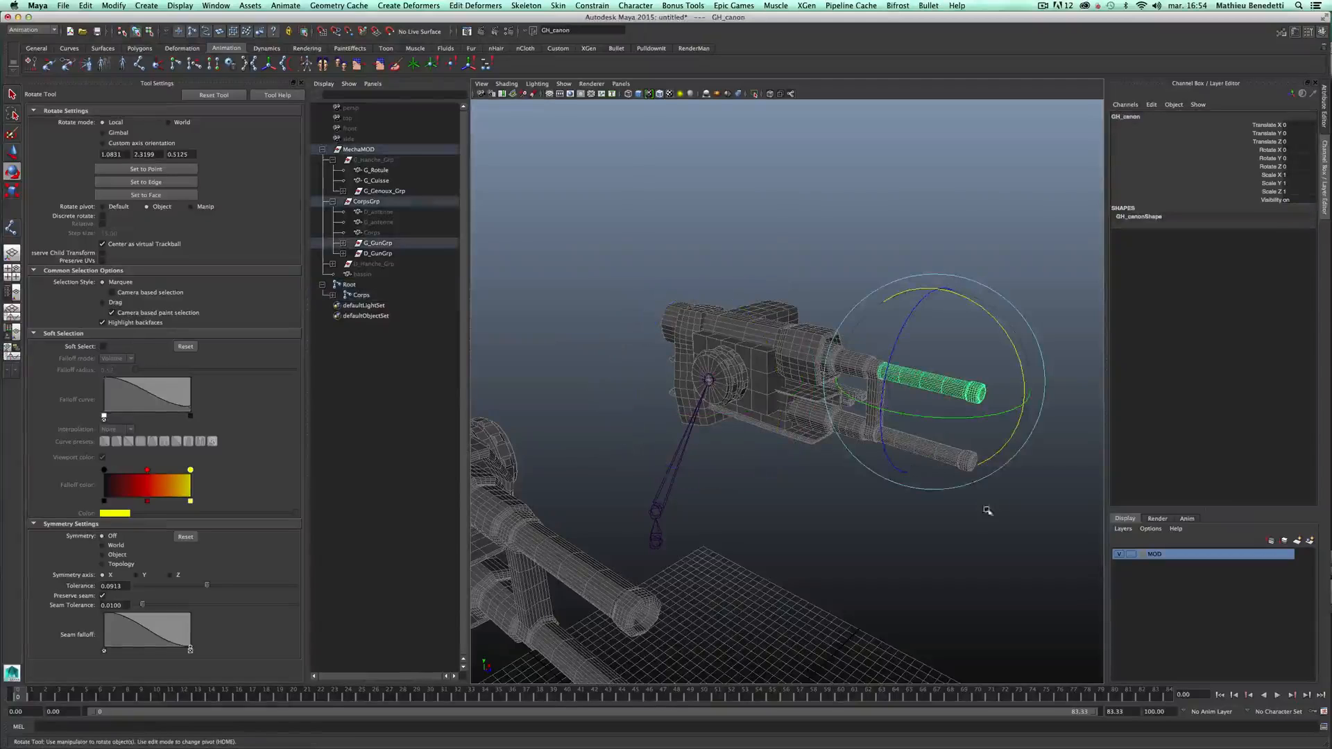
pyautogui.press('w')
pyautogui.click(967, 459)
pyautogui.moveTo(1018, 475)
pyautogui.mouseDown()
pyautogui.moveTo(982, 467)
pyautogui.moveTo(1018, 476)
pyautogui.mouseUp()
pyautogui.press('z')
pyautogui.press('z')
pyautogui.press('z')
pyautogui.press('z')
# - Duplicate the G_Bras joint and slide the copy forward along Z to the bracket linking the two barrels in the side view
pyautogui.keyDown('alt'); pyautogui.moveTo(915, 498); pyautogui.dragTo(797, 500); pyautogui.keyUp('alt')
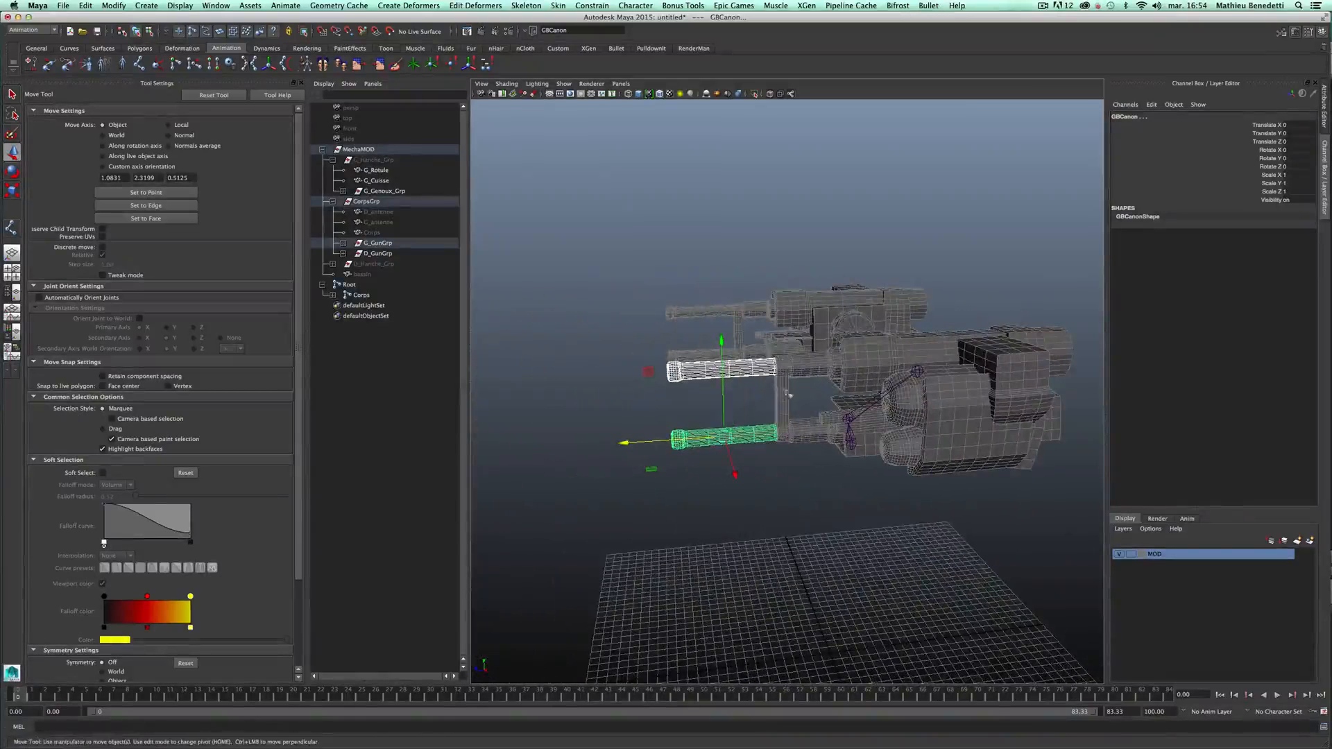
pyautogui.scroll(2, 797, 441)
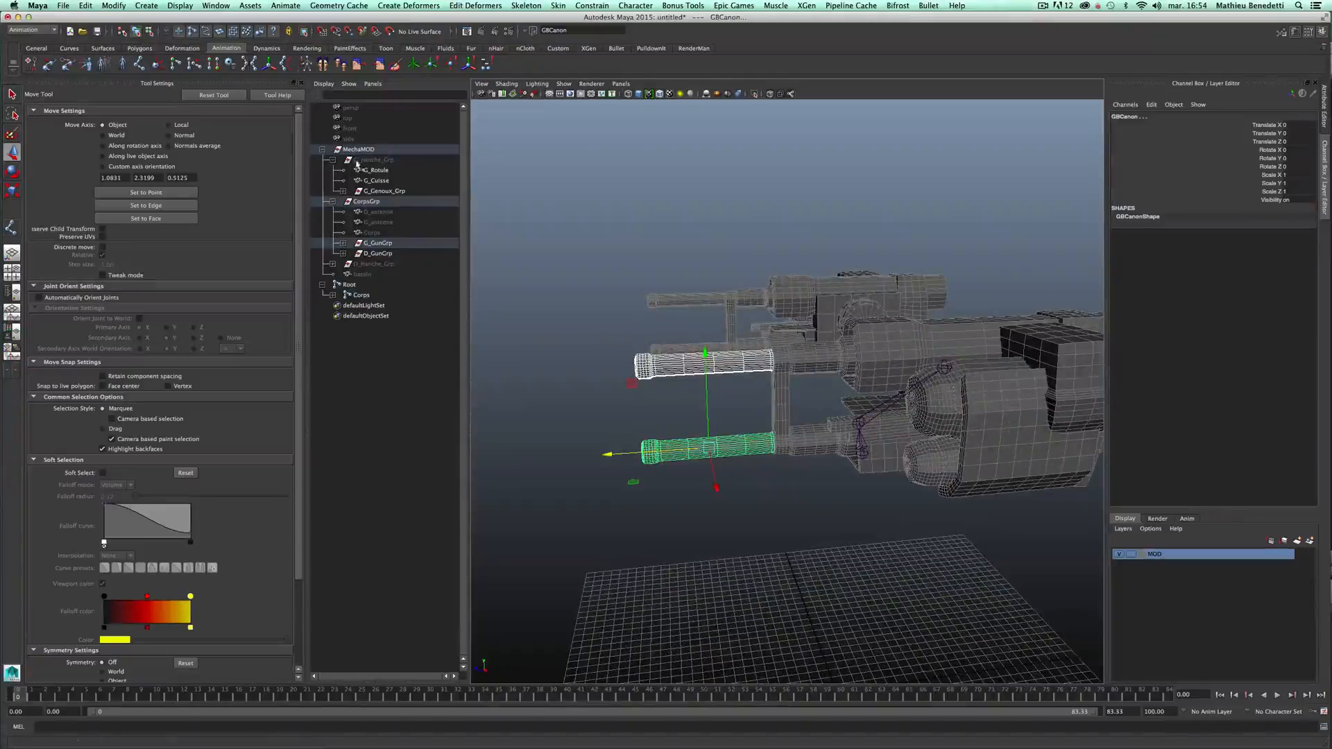
pyautogui.moveTo(348, 139); pyautogui.dragTo(742, 229, button='middle')
pyautogui.scroll(-6, 728, 339)
pyautogui.keyDown('alt'); pyautogui.moveTo(592, 345); pyautogui.dragTo(887, 336, button='middle'); pyautogui.keyUp('alt')
pyautogui.scroll(2, 841, 354)
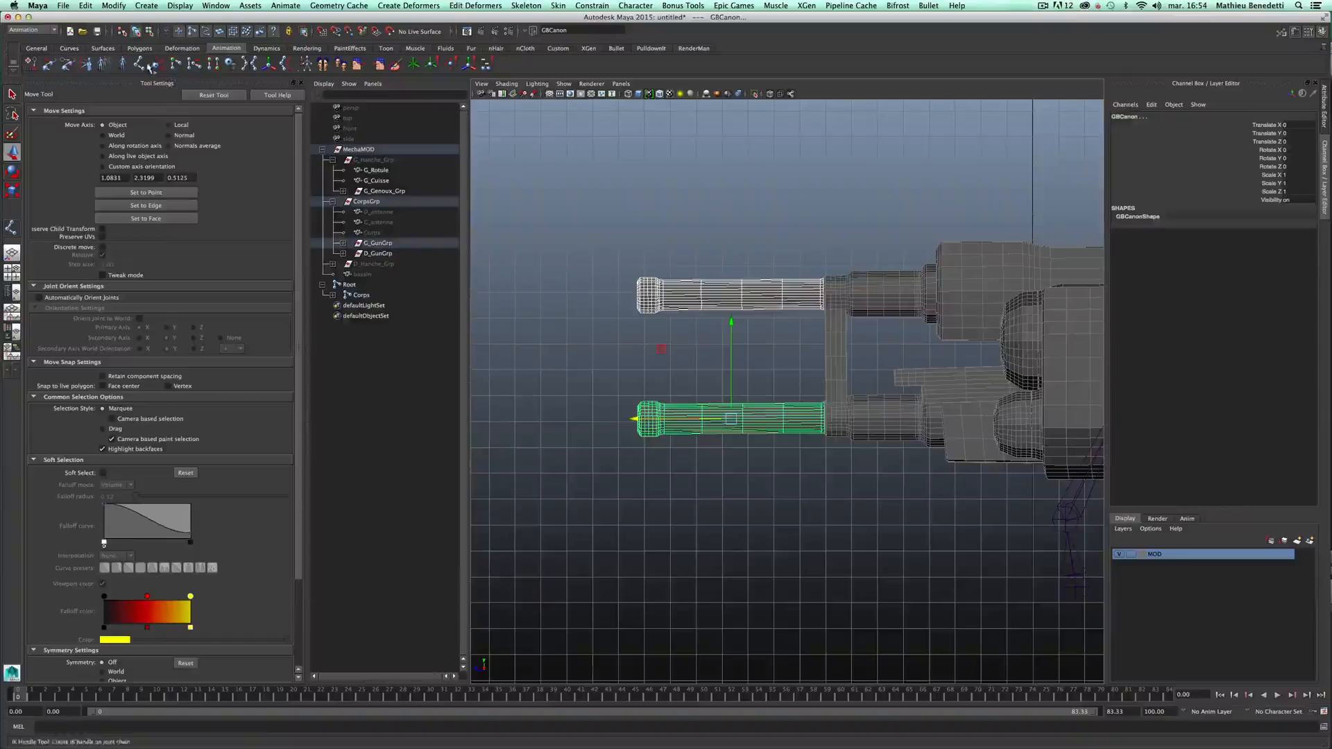
pyautogui.press('y')
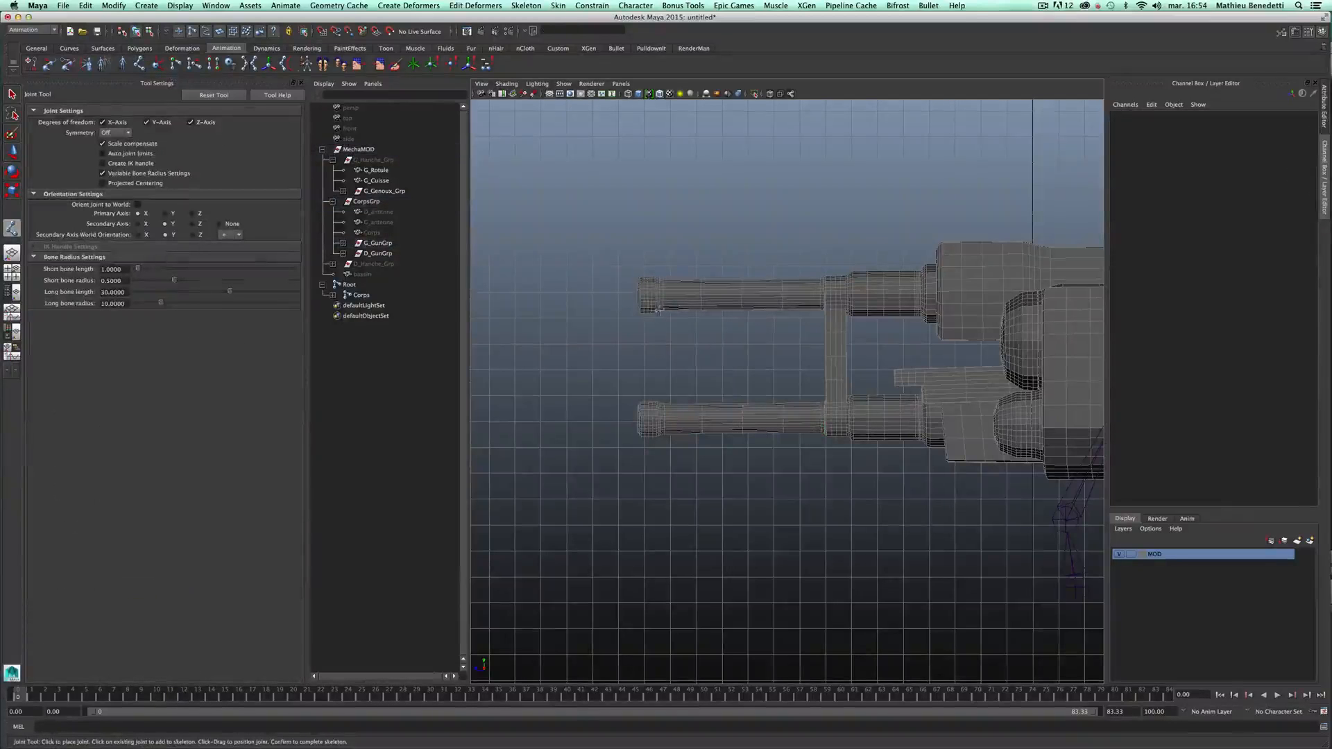
pyautogui.press('w')
pyautogui.press('a')
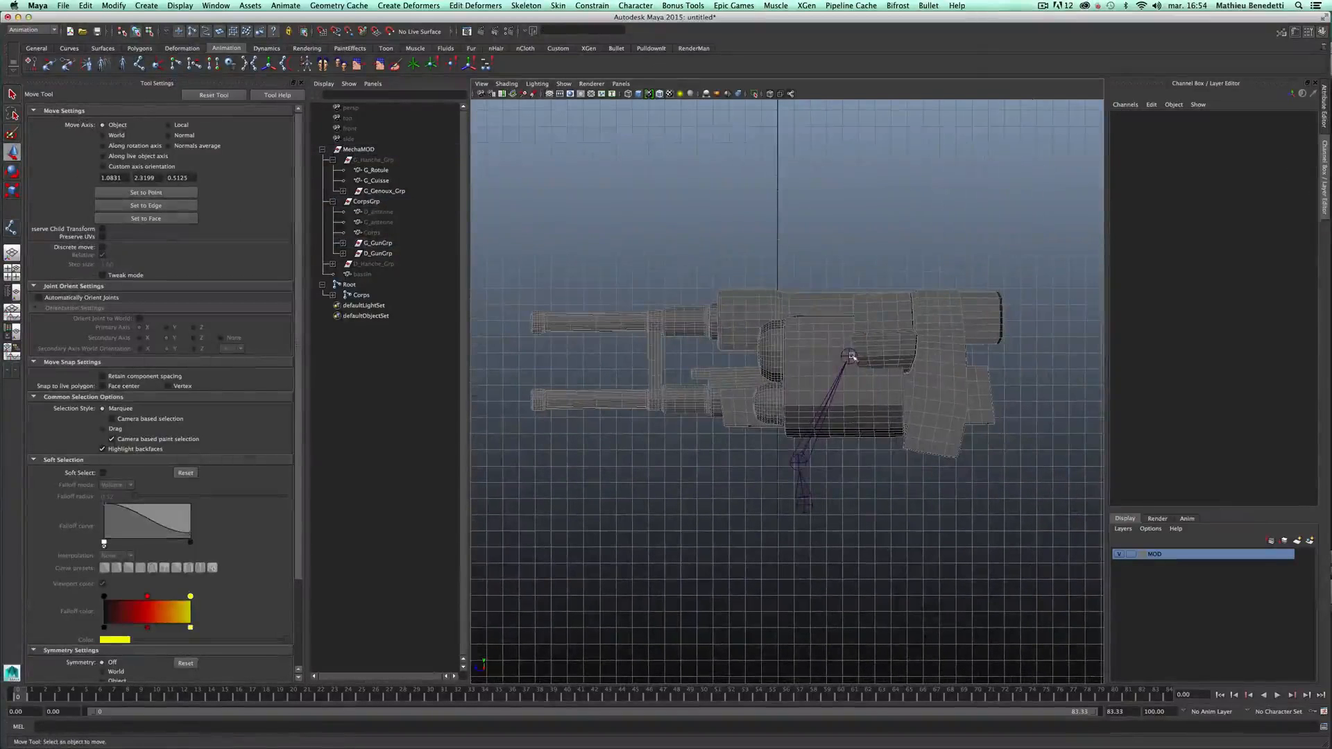
pyautogui.click(850, 356)
pyautogui.hotkey('ctrl', 'd')
pyautogui.moveTo(763, 356); pyautogui.dragTo(570, 357)
# - Unparent the duplicated joint from Corps and raise it to the height of the upper barrel
pyautogui.click(333, 295)
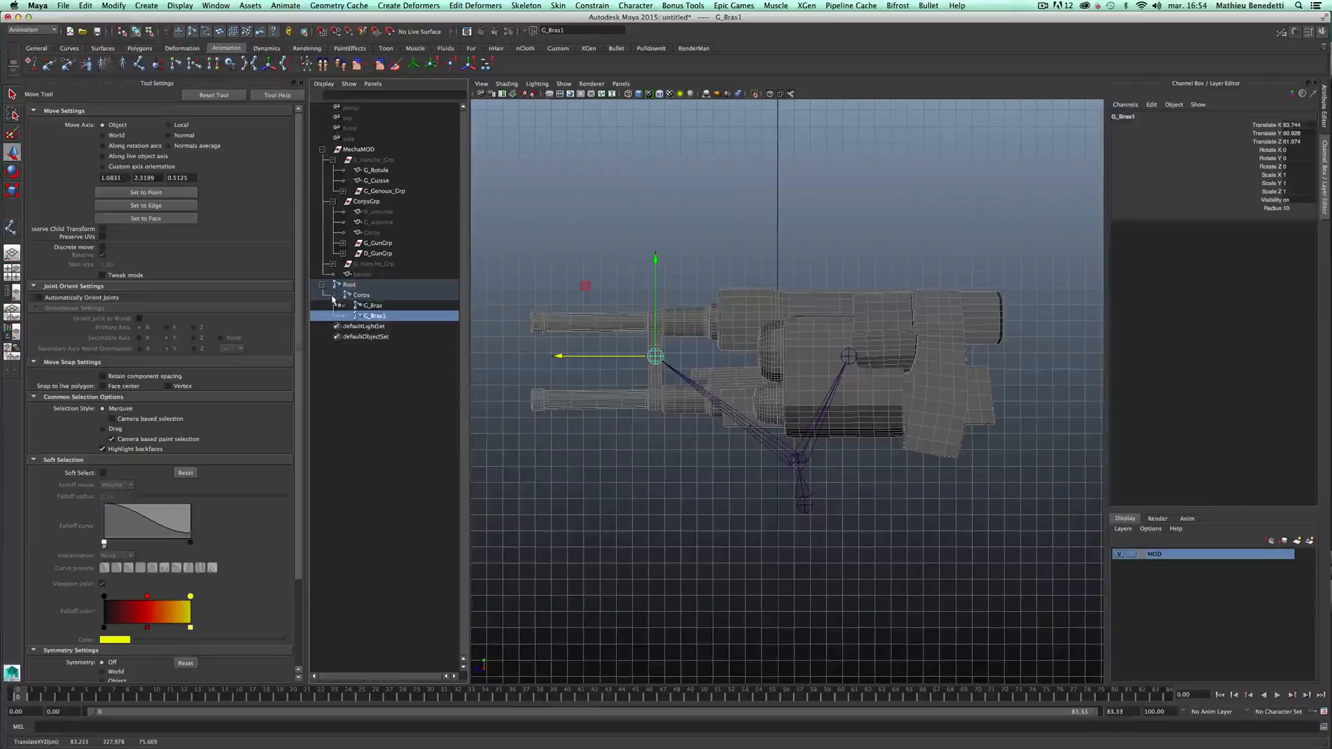
pyautogui.moveTo(374, 318); pyautogui.dragTo(393, 416, button='middle')
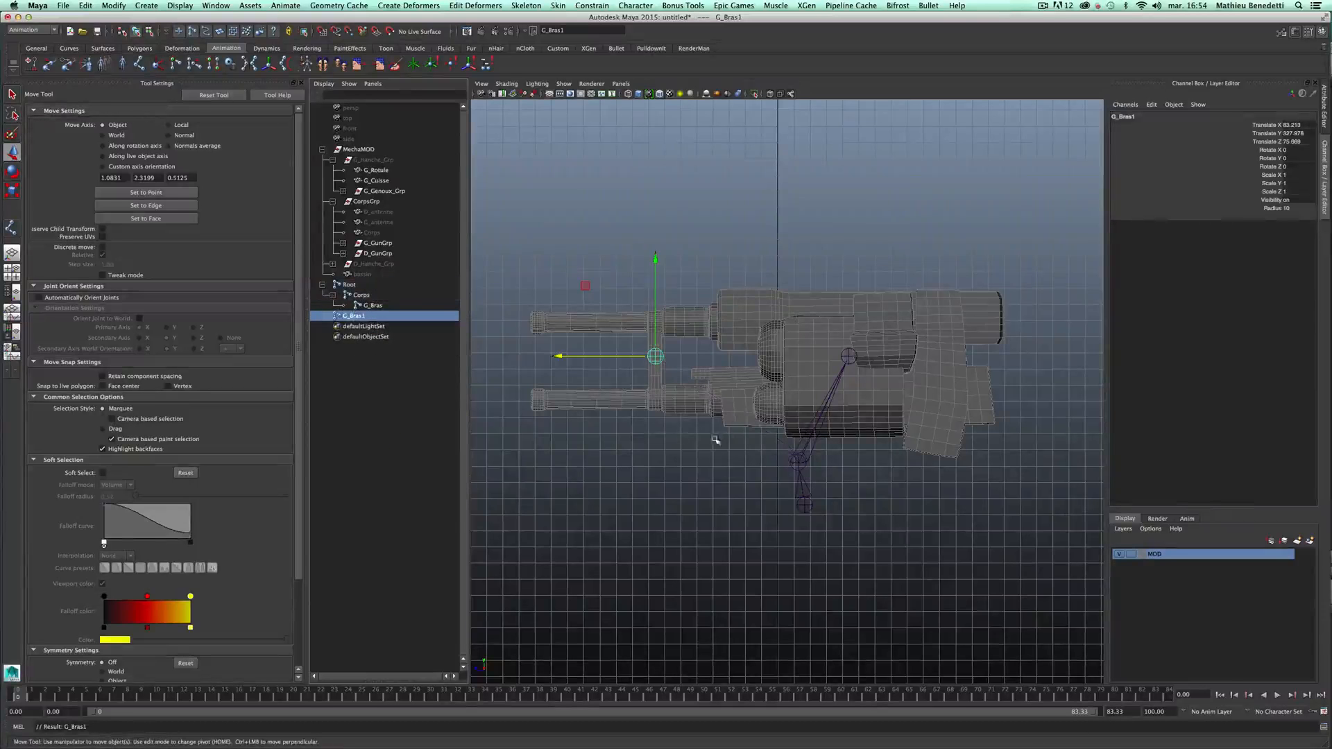
pyautogui.keyDown('alt'); pyautogui.moveTo(715, 439); pyautogui.dragTo(818, 457, button='middle'); pyautogui.keyUp('alt')
pyautogui.scroll(5, 714, 420)
pyautogui.moveTo(674, 314); pyautogui.dragTo(652, 222, button='middle')
# - Move the duplicated joint sideways onto G_GunGrp's upper barrel in the perspective view, at about X 132
pyautogui.moveTo(355, 111); pyautogui.dragTo(838, 271, button='middle')
pyautogui.keyDown('alt'); pyautogui.moveTo(832, 464); pyautogui.dragTo(761, 424); pyautogui.keyUp('alt')
pyautogui.moveTo(667, 364)
pyautogui.mouseDown()
pyautogui.moveTo(806, 345)
pyautogui.moveTo(661, 369)
pyautogui.mouseUp()
pyautogui.press('super+z')
pyautogui.keyDown('alt'); pyautogui.moveTo(719, 415); pyautogui.dragTo(970, 387); pyautogui.keyUp('alt')
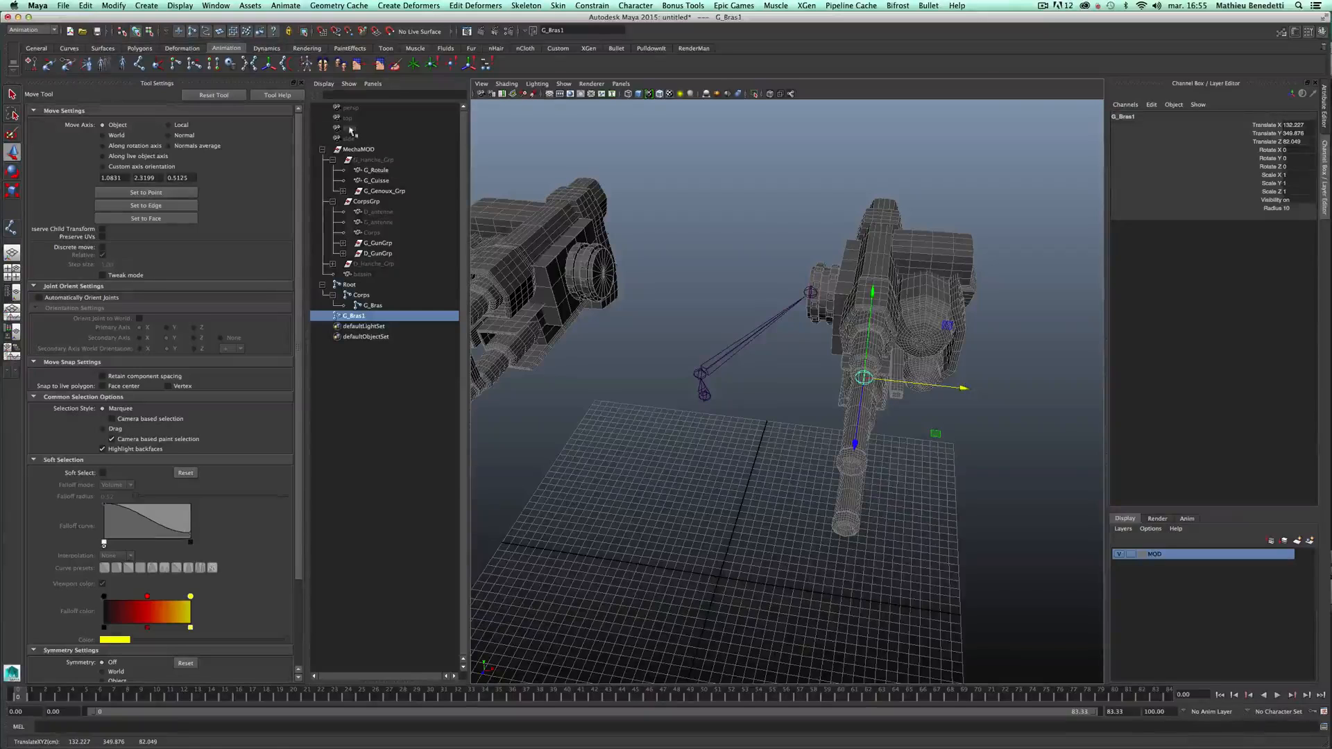
# - Centre the duplicated joint on the upper barrel's axis in the front view, at about X 131.9 and Y 348.7
pyautogui.moveTo(349, 129); pyautogui.dragTo(776, 219, button='middle')
pyautogui.keyDown('alt'); pyautogui.moveTo(935, 440); pyautogui.dragTo(708, 449, button='middle'); pyautogui.keyUp('alt')
pyautogui.keyDown('alt'); pyautogui.moveTo(624, 443); pyautogui.dragTo(1094, 556, button='right'); pyautogui.keyUp('alt')
pyautogui.keyDown('alt'); pyautogui.moveTo(895, 396); pyautogui.dragTo(573, 336, button='right'); pyautogui.keyUp('alt')
pyautogui.keyDown('alt'); pyautogui.moveTo(574, 336); pyautogui.dragTo(658, 422, button='middle'); pyautogui.keyUp('alt')
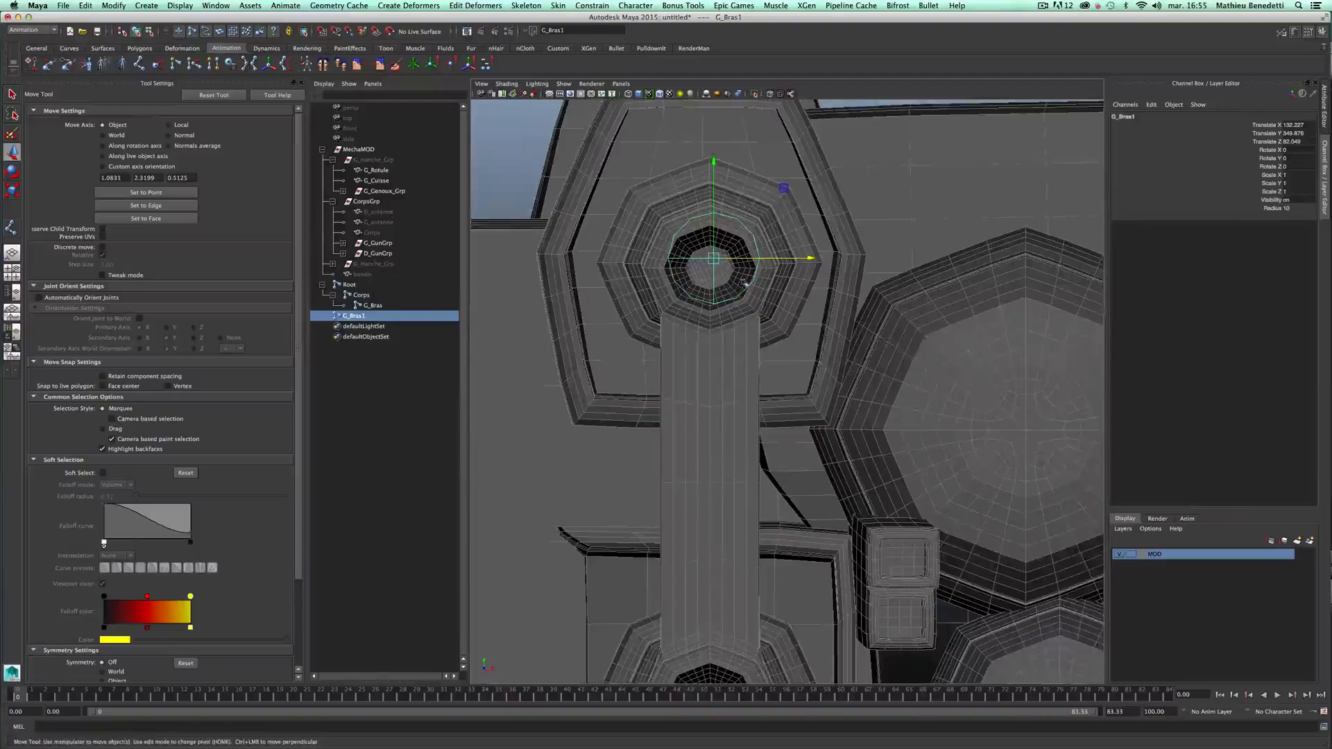
pyautogui.moveTo(783, 188); pyautogui.dragTo(781, 199)
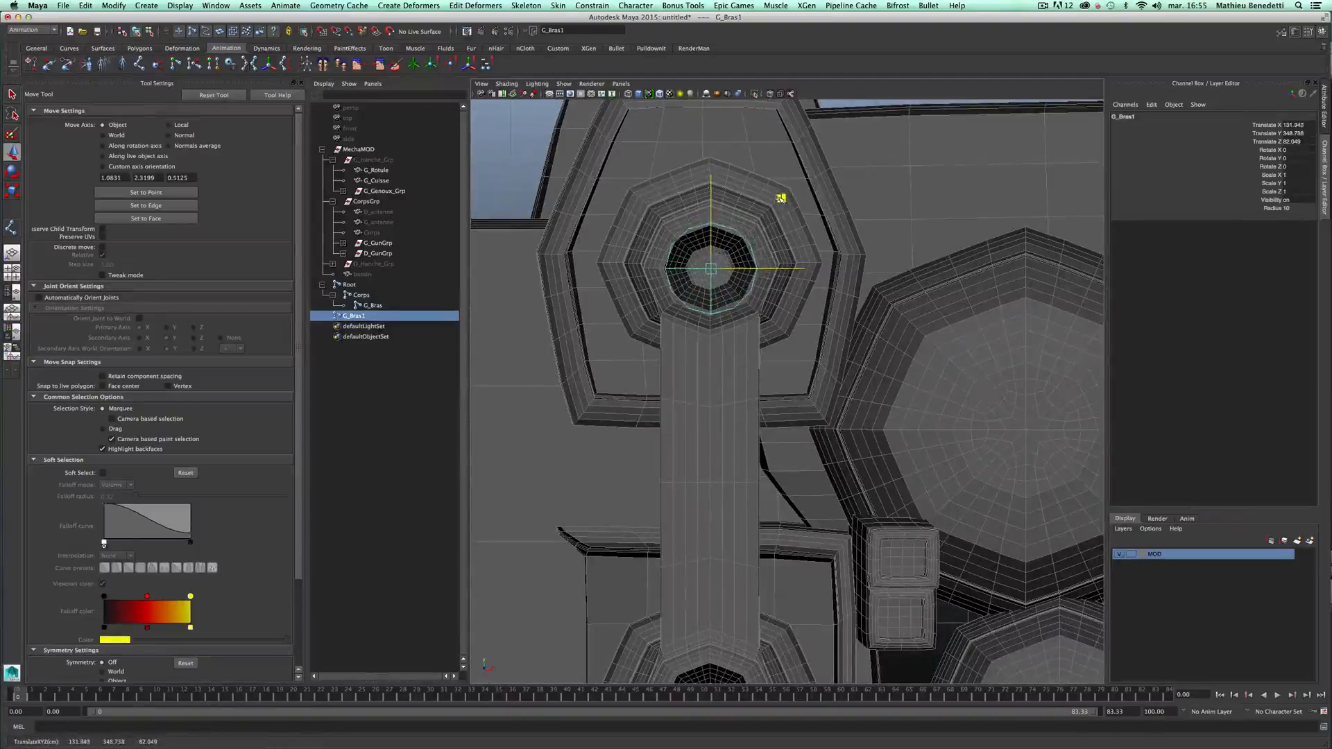
# - Check the duplicated joint's position on the upper barrel in the perspective and side views
pyautogui.moveTo(358, 111); pyautogui.dragTo(777, 305, button='middle')
pyautogui.keyDown('alt'); pyautogui.moveTo(903, 506); pyautogui.dragTo(801, 484); pyautogui.keyUp('alt')
pyautogui.moveTo(350, 144); pyautogui.dragTo(721, 364, button='middle')
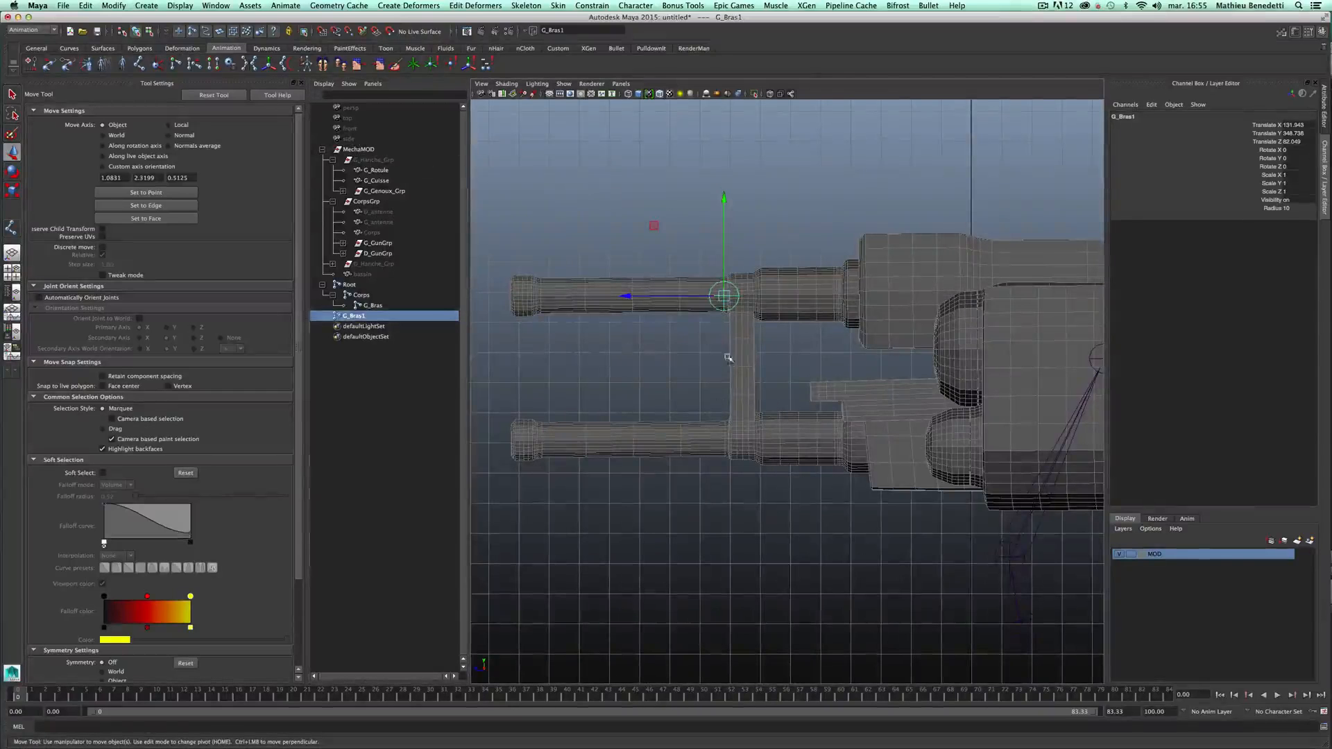
# - Duplicate the upper barrel joint and lower the copy onto the lower barrel's axis, at about Y 300.8
pyautogui.hotkey('ctrl', 'd')
pyautogui.moveTo(723, 199); pyautogui.dragTo(724, 343)
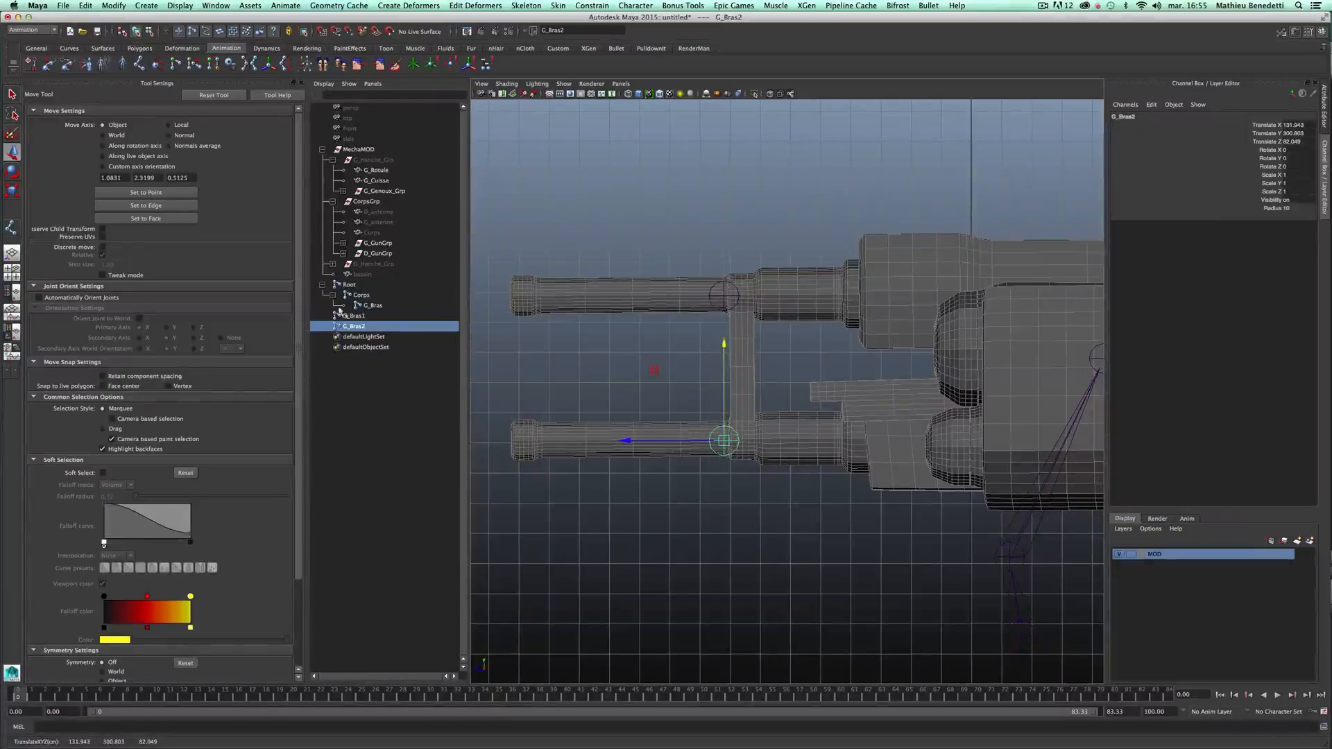
pyautogui.moveTo(351, 129); pyautogui.dragTo(714, 177, button='middle')
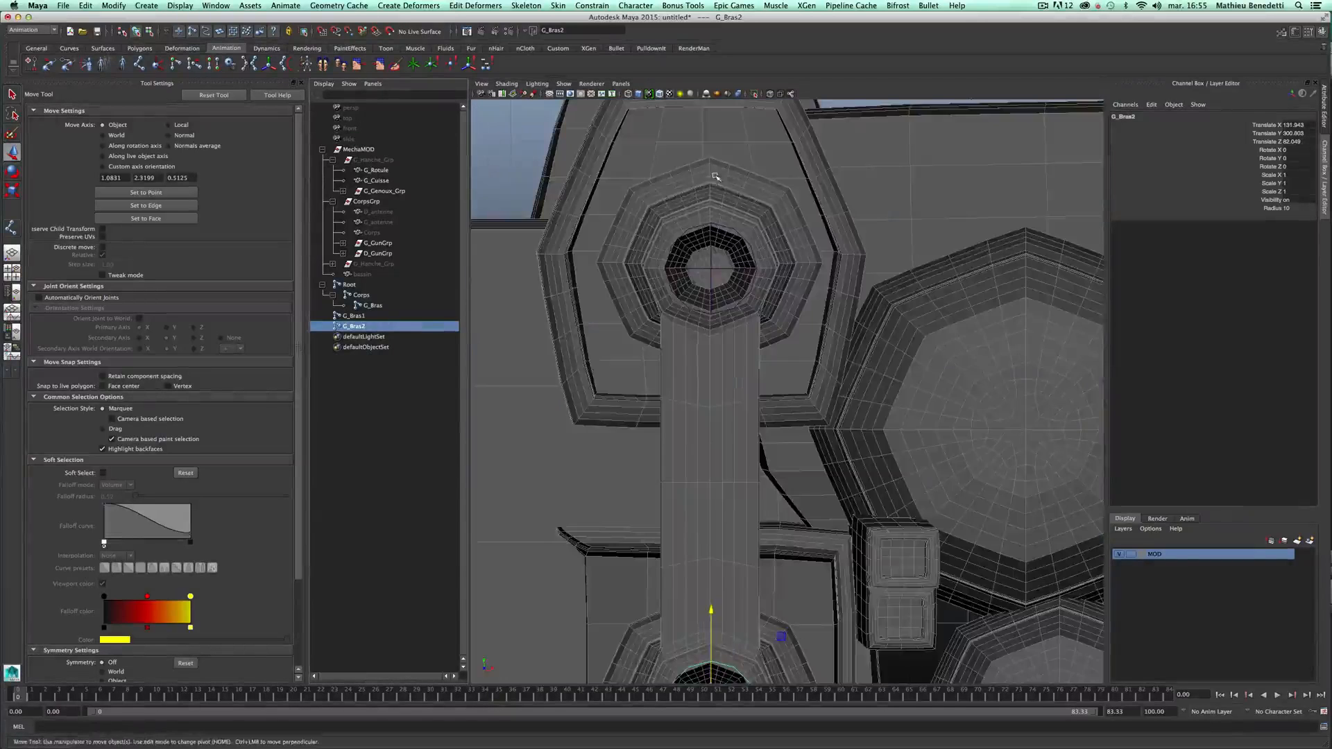
pyautogui.scroll(-3, 761, 550)
pyautogui.moveTo(351, 111); pyautogui.dragTo(713, 229, button='middle')
pyautogui.scroll(-5, 725, 431)
pyautogui.keyDown('alt'); pyautogui.moveTo(725, 431); pyautogui.dragTo(725, 431); pyautogui.keyUp('alt')
pyautogui.scroll(3, 725, 431)
pyautogui.scroll(2, 735, 434)
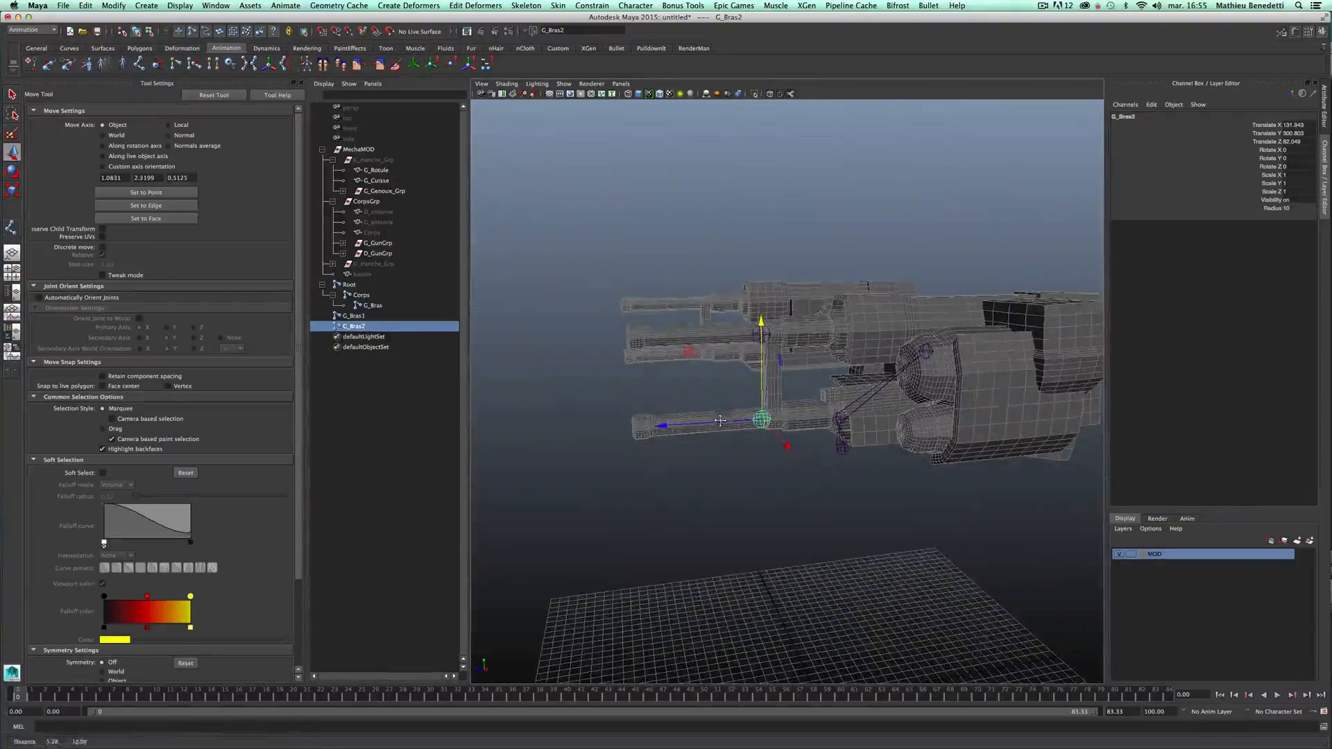
# - Rename the upper barrel joint GH_Gun and the lower barrel joint GB_Gun
pyautogui.click(358, 317)
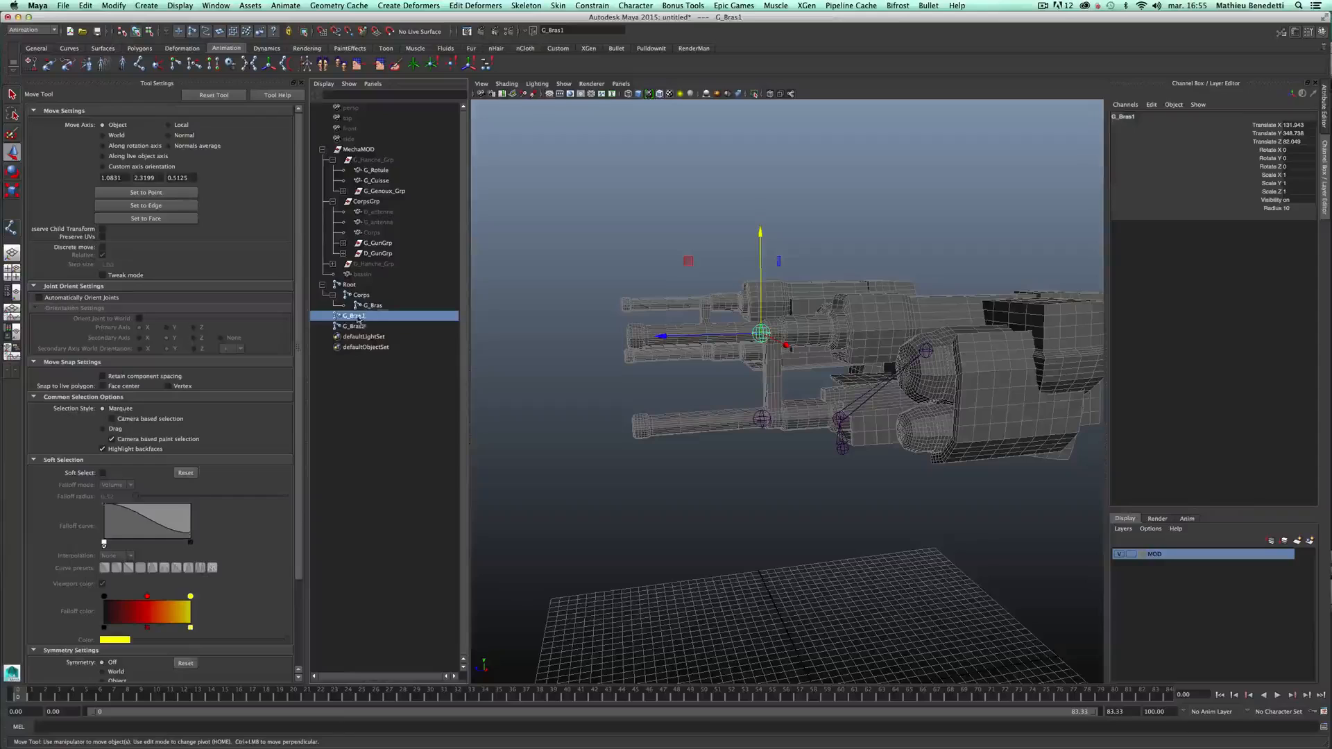
pyautogui.doubleClick(357, 317)
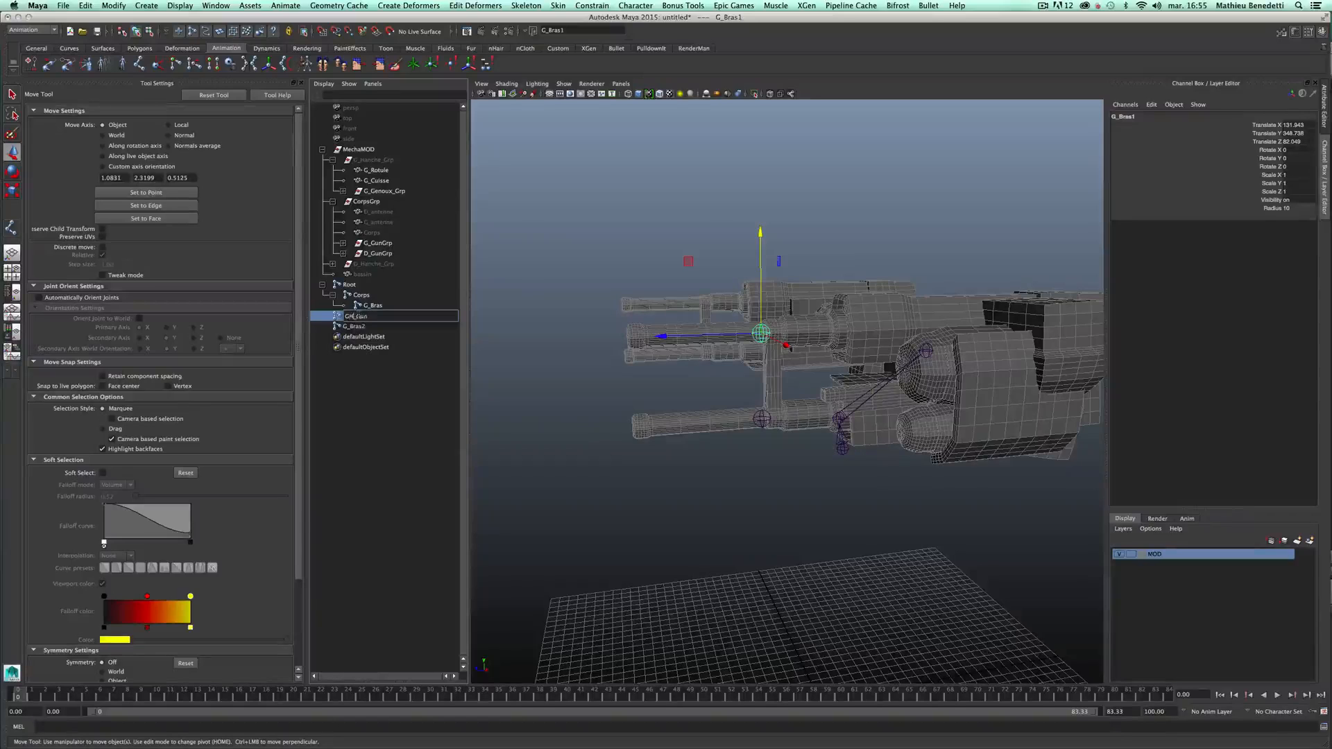
pyautogui.press('Return')
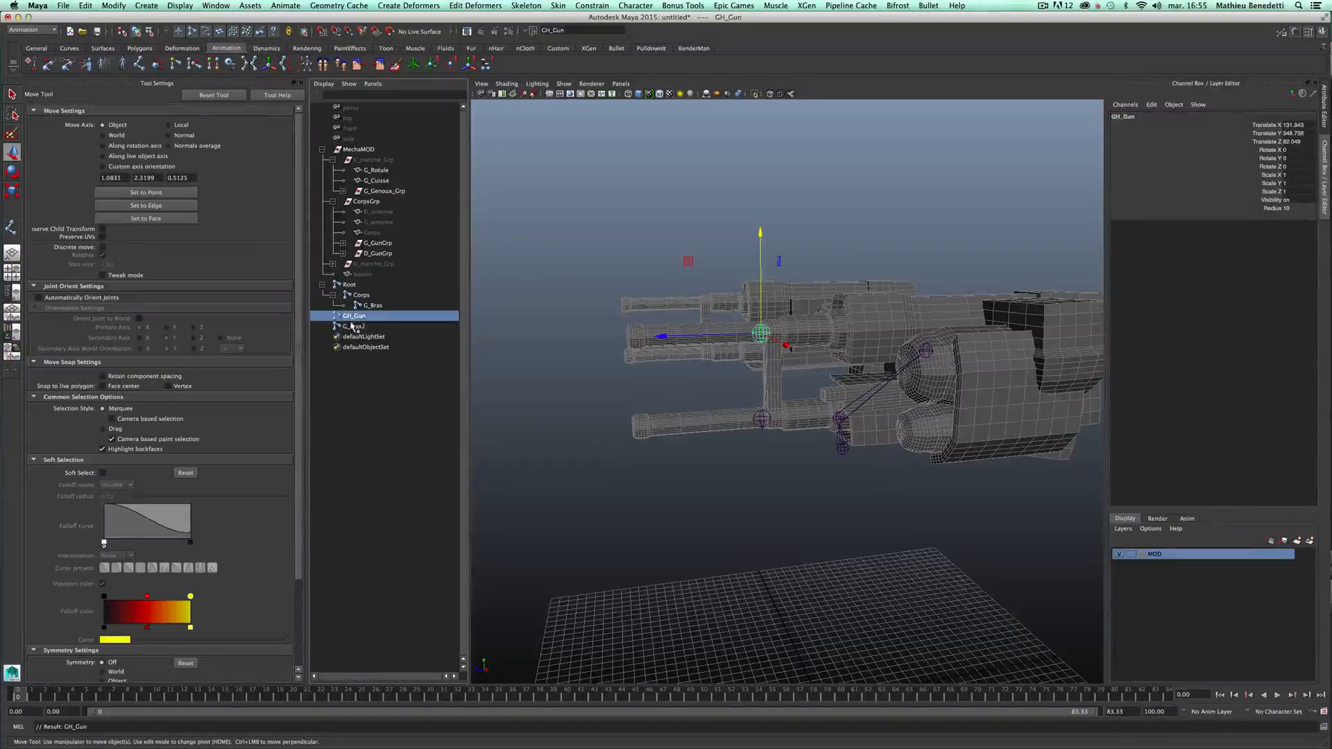
pyautogui.doubleClick(353, 326)
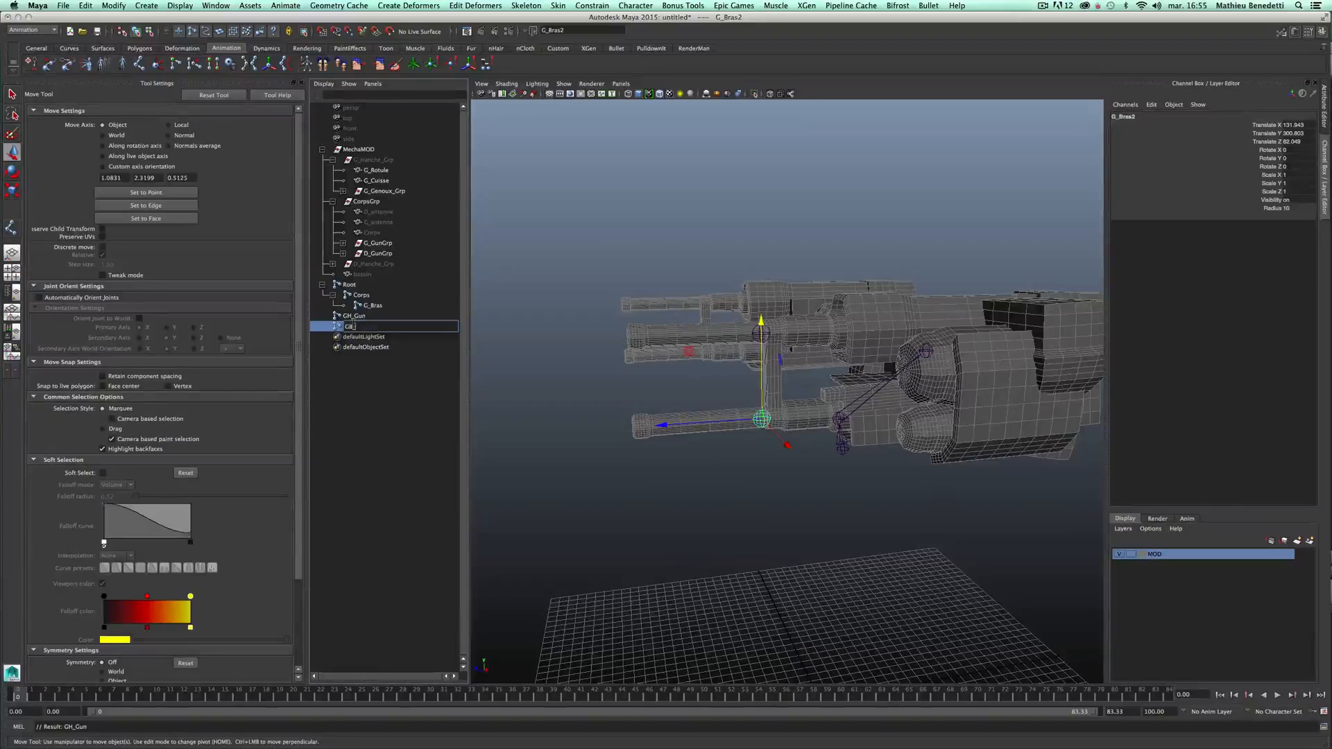
pyautogui.press('Return')
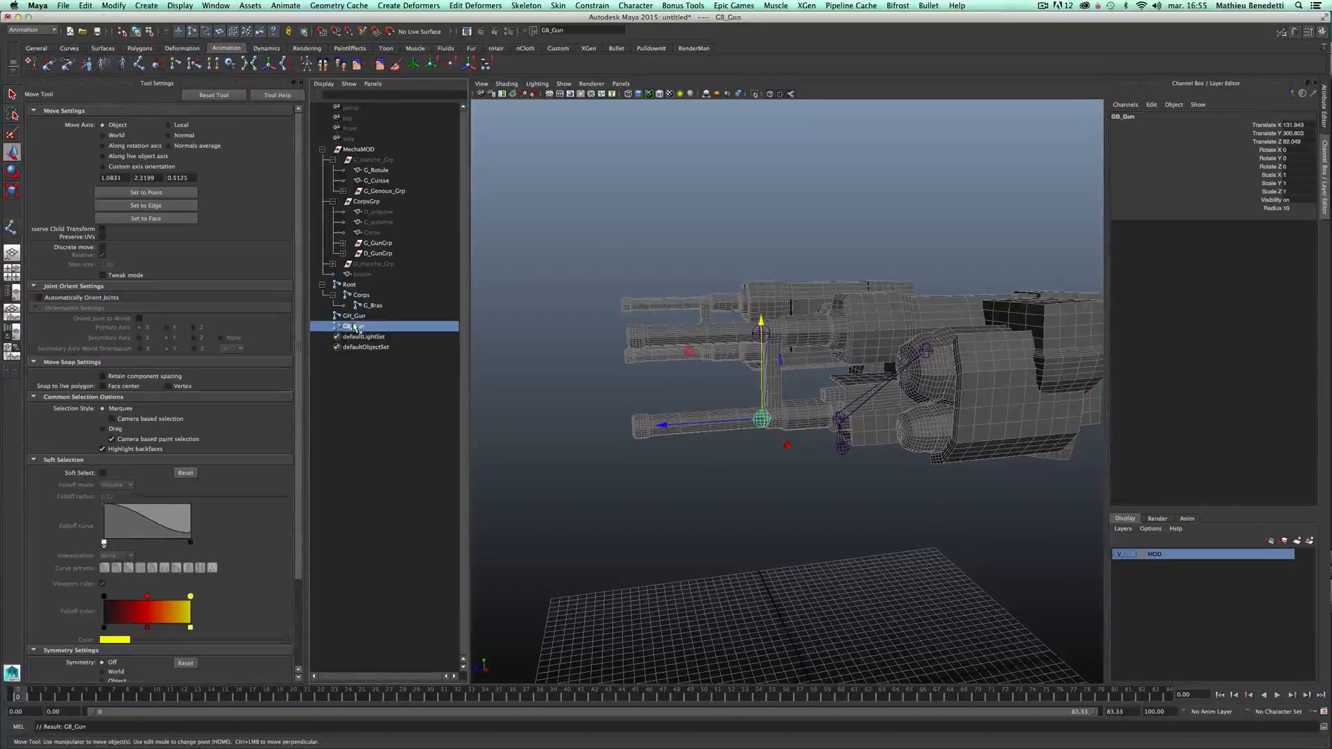
# - Parent the GH_Gun and GB_Gun joints to the G_Bras joint
pyautogui.click(354, 316)
pyautogui.keyDown('ctrl'); pyautogui.click(363, 327); pyautogui.keyUp('ctrl')
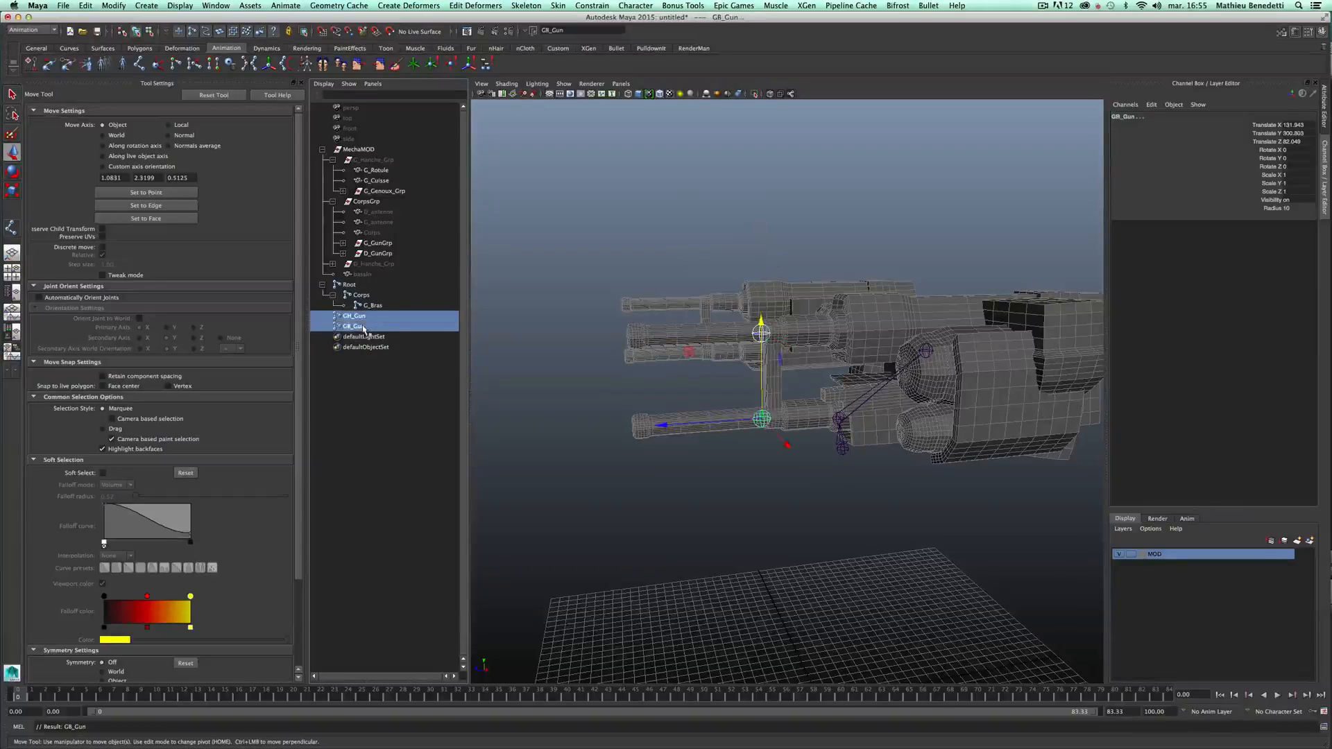
pyautogui.moveTo(375, 310); pyautogui.dragTo(376, 308, button='middle')
pyautogui.moveTo(803, 419)
pyautogui.keyDown('alt'); pyautogui.mouseDown()
pyautogui.moveTo(891, 443)
pyautogui.moveTo(701, 435)
pyautogui.moveTo(844, 449)
pyautogui.mouseUp(); pyautogui.keyUp('alt')
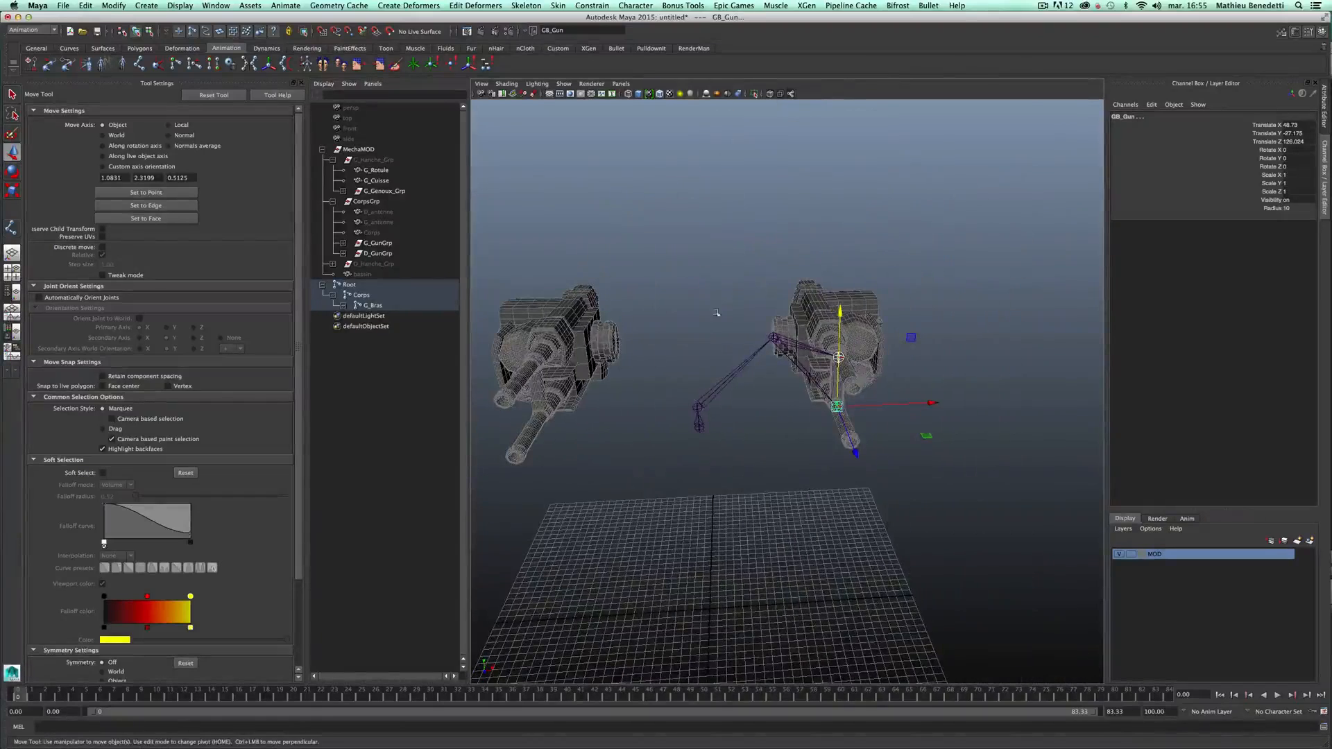
pyautogui.keyDown('alt'); pyautogui.moveTo(584, 364); pyautogui.dragTo(703, 327); pyautogui.keyUp('alt')
# - Examine the parent-child link between the Corps and G_Bras joints in the perspective view and the hierarchy
pyautogui.click(857, 323)
pyautogui.moveTo(759, 418)
pyautogui.keyDown('alt'); pyautogui.mouseDown()
pyautogui.moveTo(783, 393)
pyautogui.moveTo(778, 416)
pyautogui.mouseUp(); pyautogui.keyUp('alt')
pyautogui.scroll(5, 779, 418)
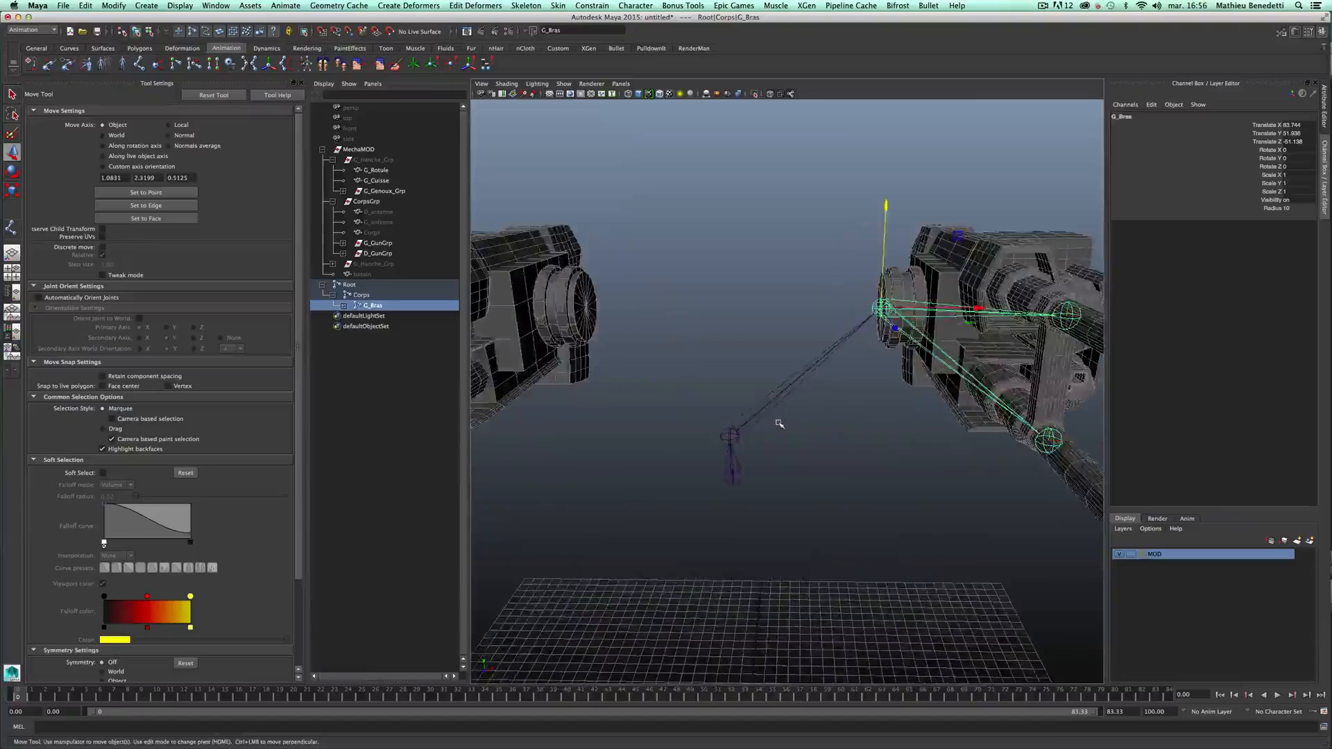
pyautogui.keyDown('alt'); pyautogui.moveTo(779, 422); pyautogui.dragTo(821, 395, button='middle'); pyautogui.keyUp('alt')
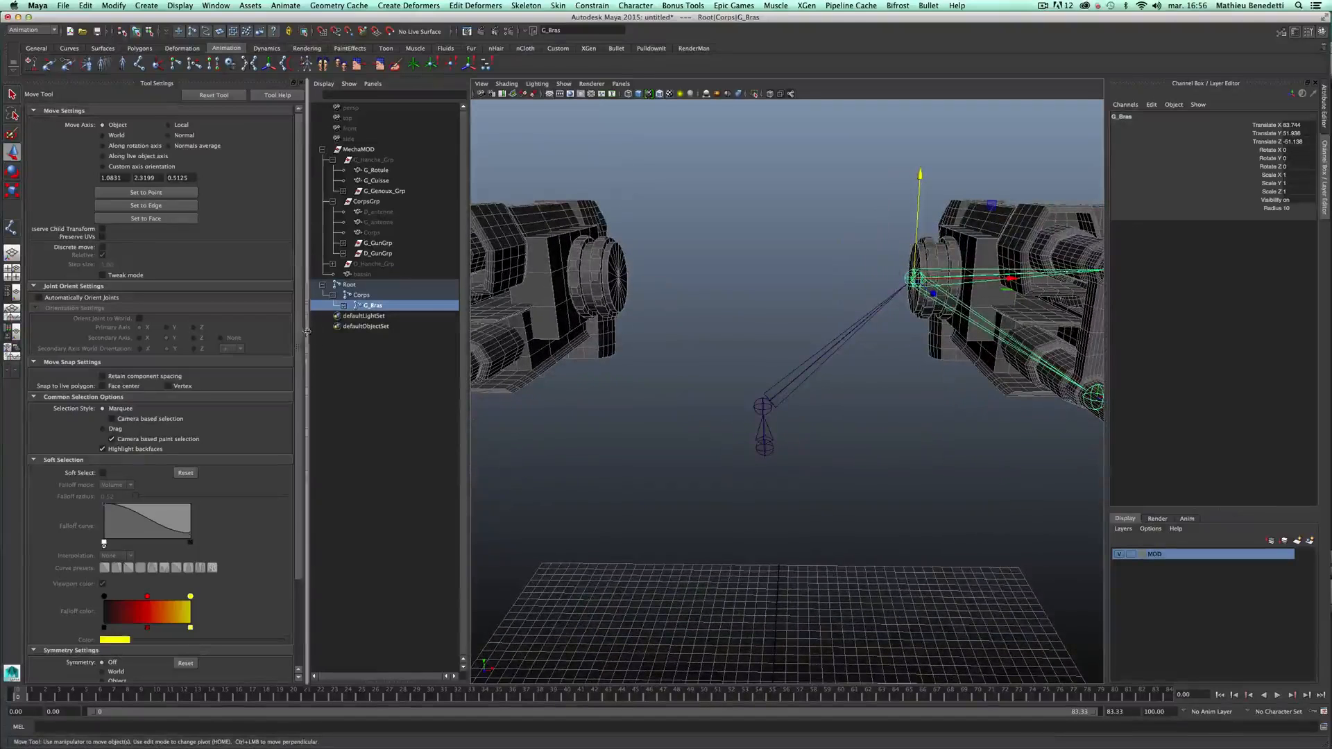
pyautogui.click(761, 407)
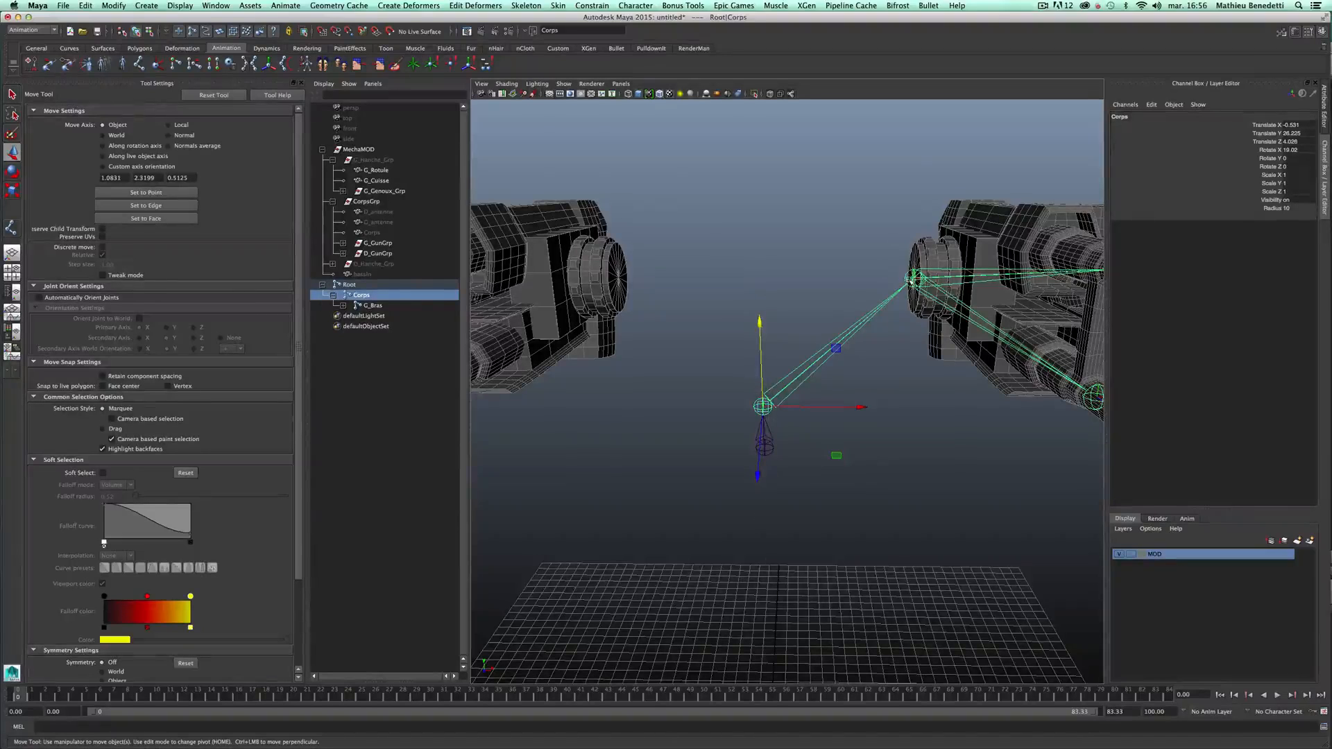
pyautogui.click(913, 280)
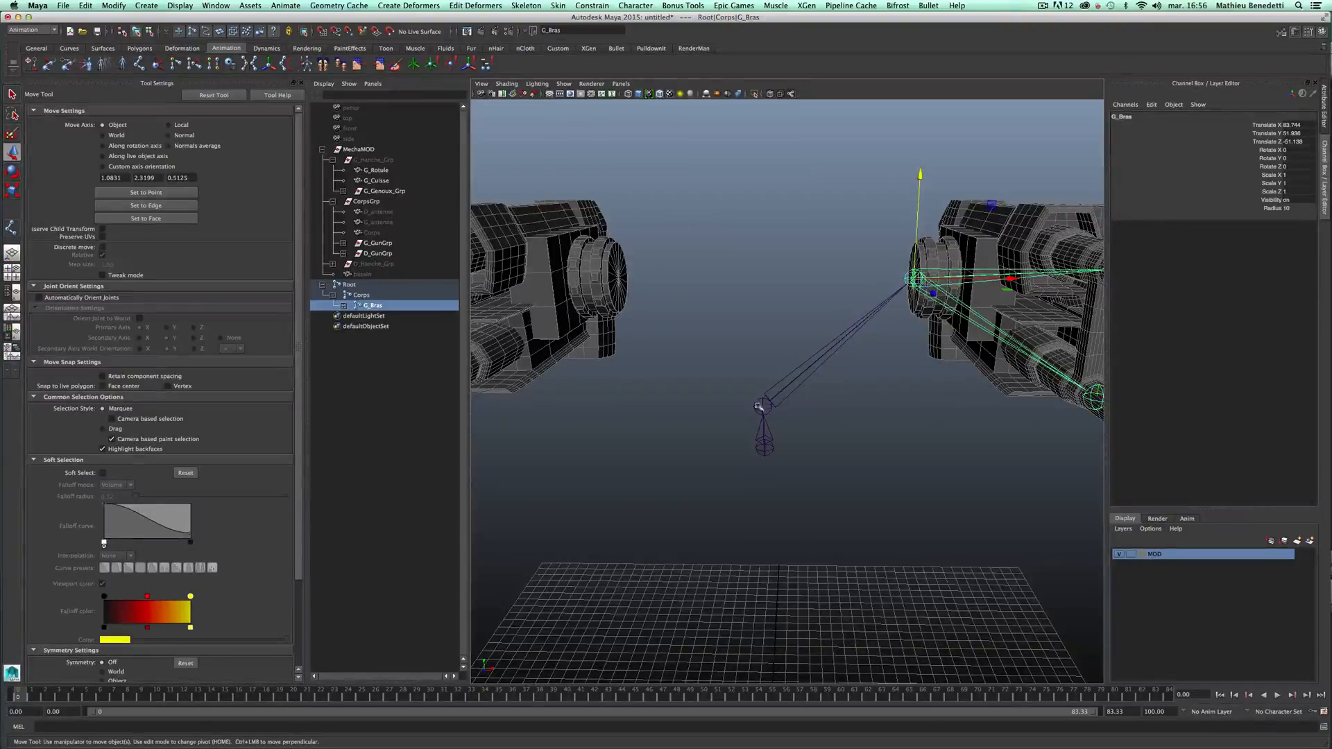
pyautogui.click(360, 295)
pyautogui.click(369, 306)
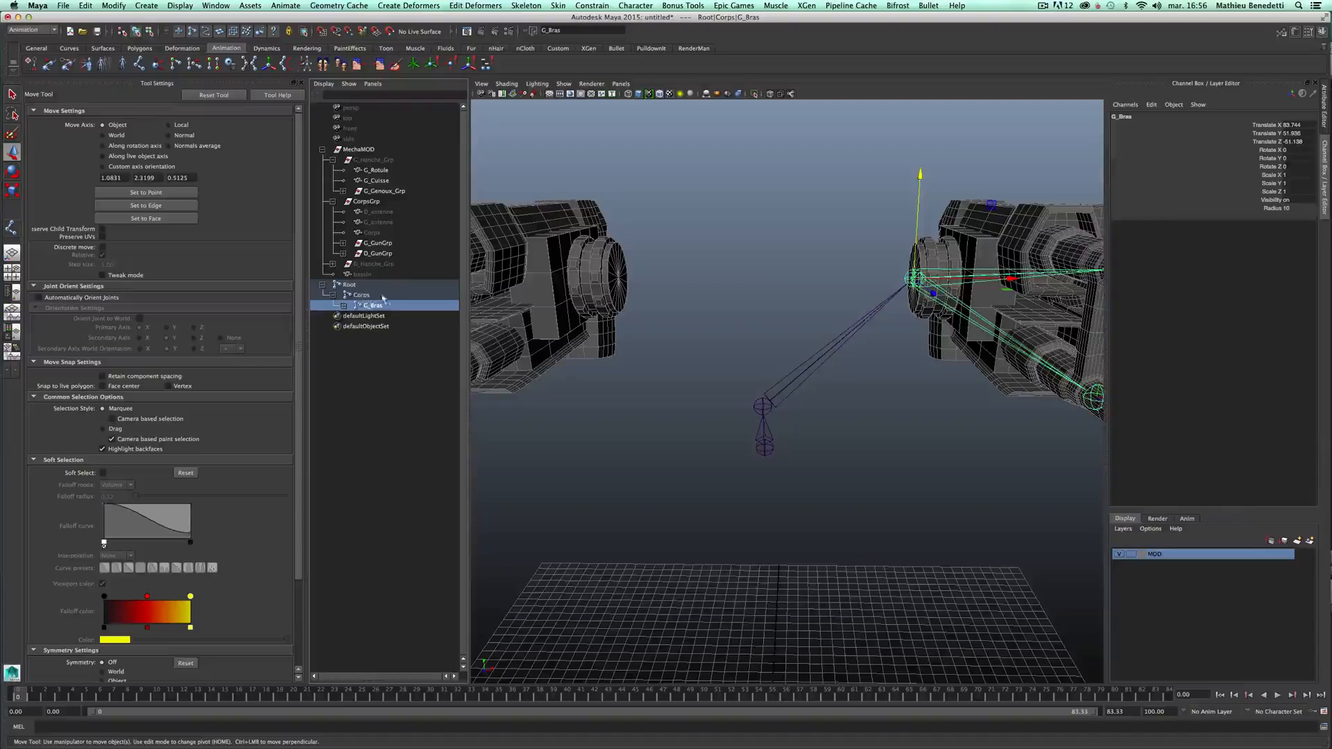
# - Test-move the Corps joint along X to see how its child joints follow, and undo the move
pyautogui.click(358, 295)
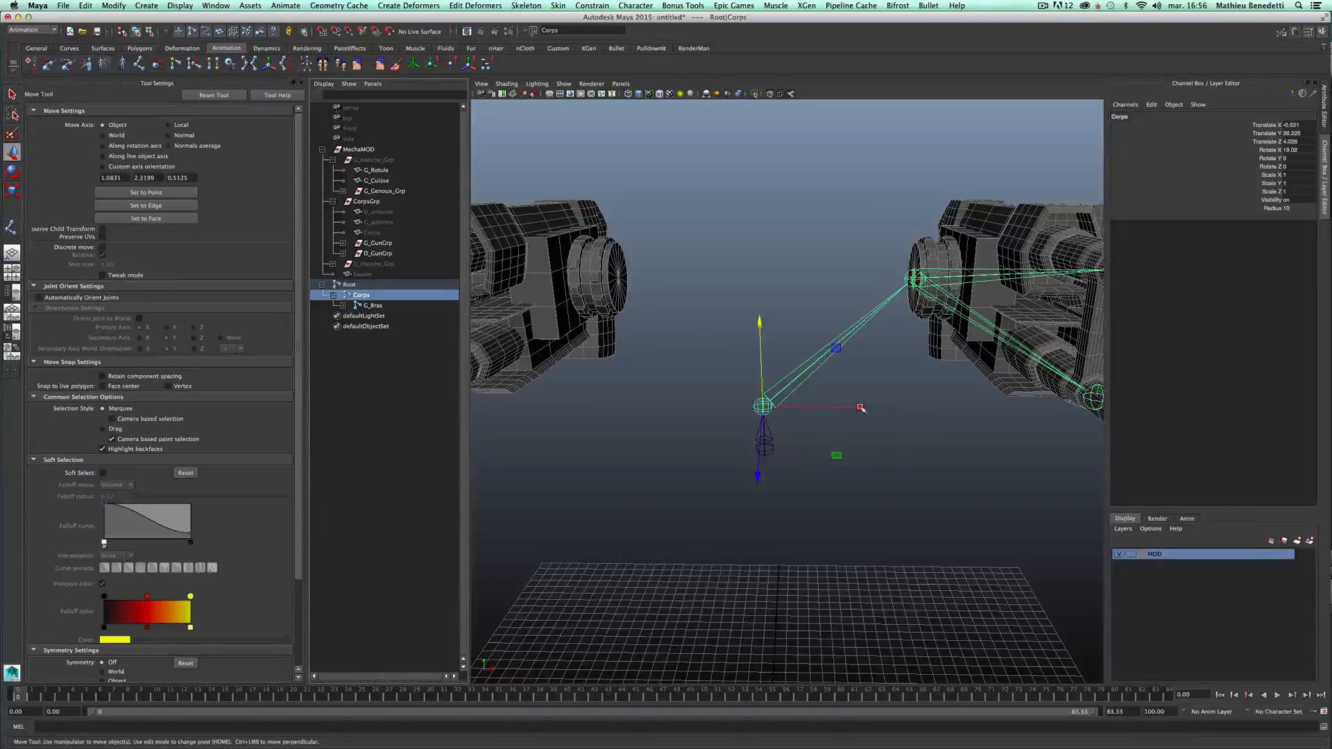
pyautogui.moveTo(860, 407); pyautogui.dragTo(993, 409)
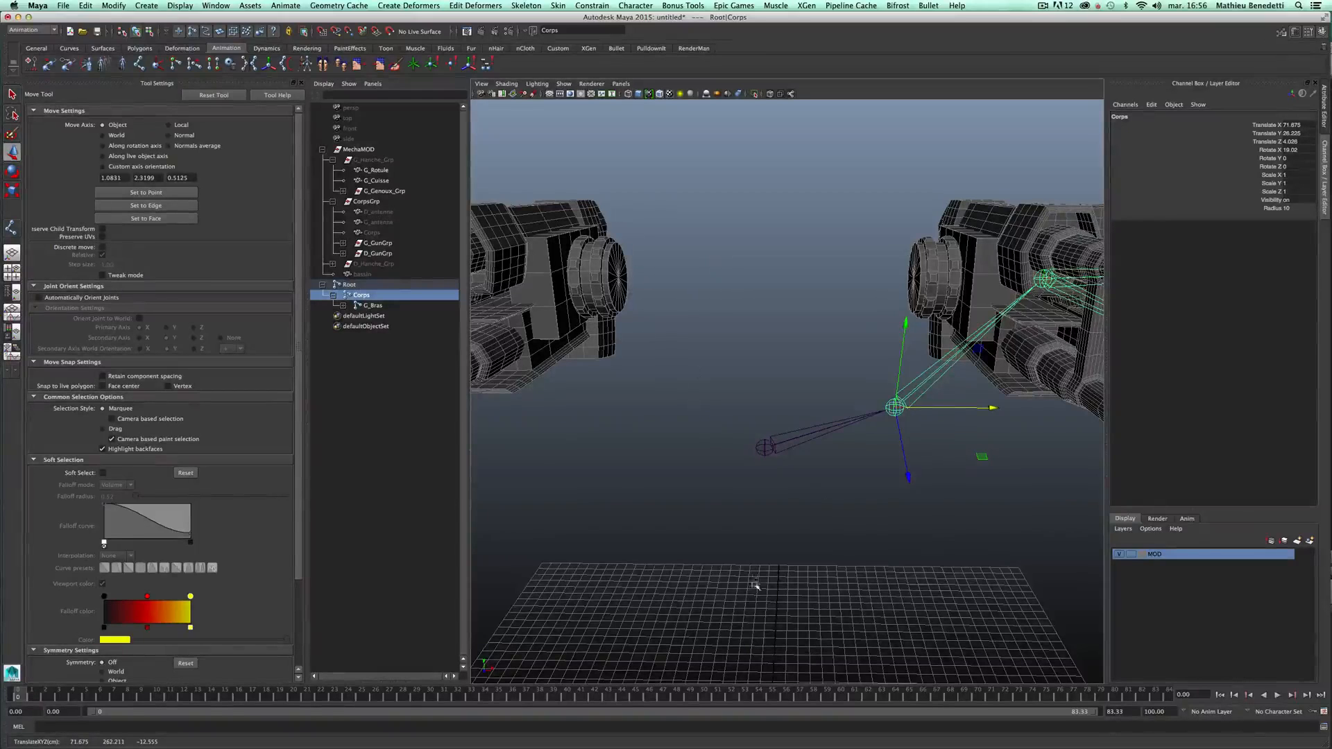
pyautogui.press('super+z')
pyautogui.keyDown('alt'); pyautogui.moveTo(832, 420); pyautogui.dragTo(828, 384, button='right'); pyautogui.keyUp('alt')
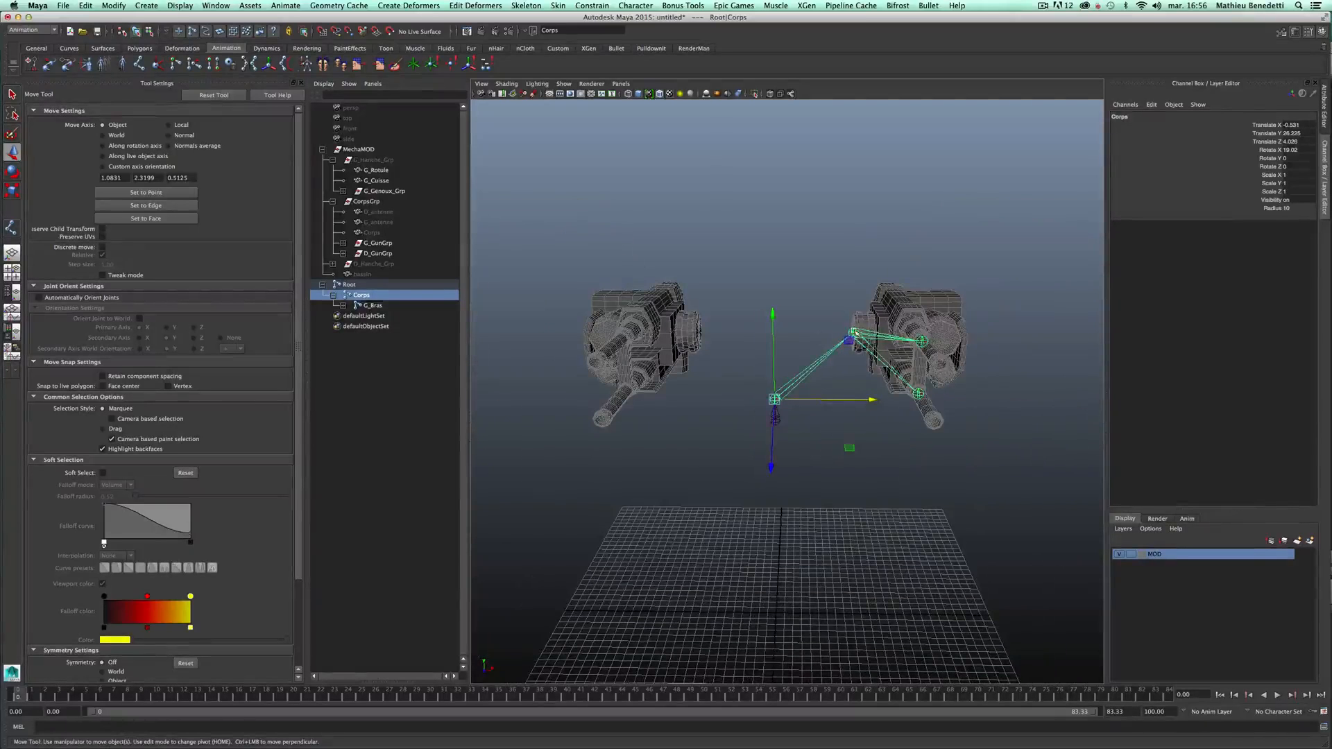
# - Mirror G_Bras and its child joints across YZ with the Behavior function, replacing G with D in the names
pyautogui.click(855, 333)
pyautogui.keyDown('alt'); pyautogui.moveTo(808, 394); pyautogui.dragTo(804, 340); pyautogui.keyUp('alt')
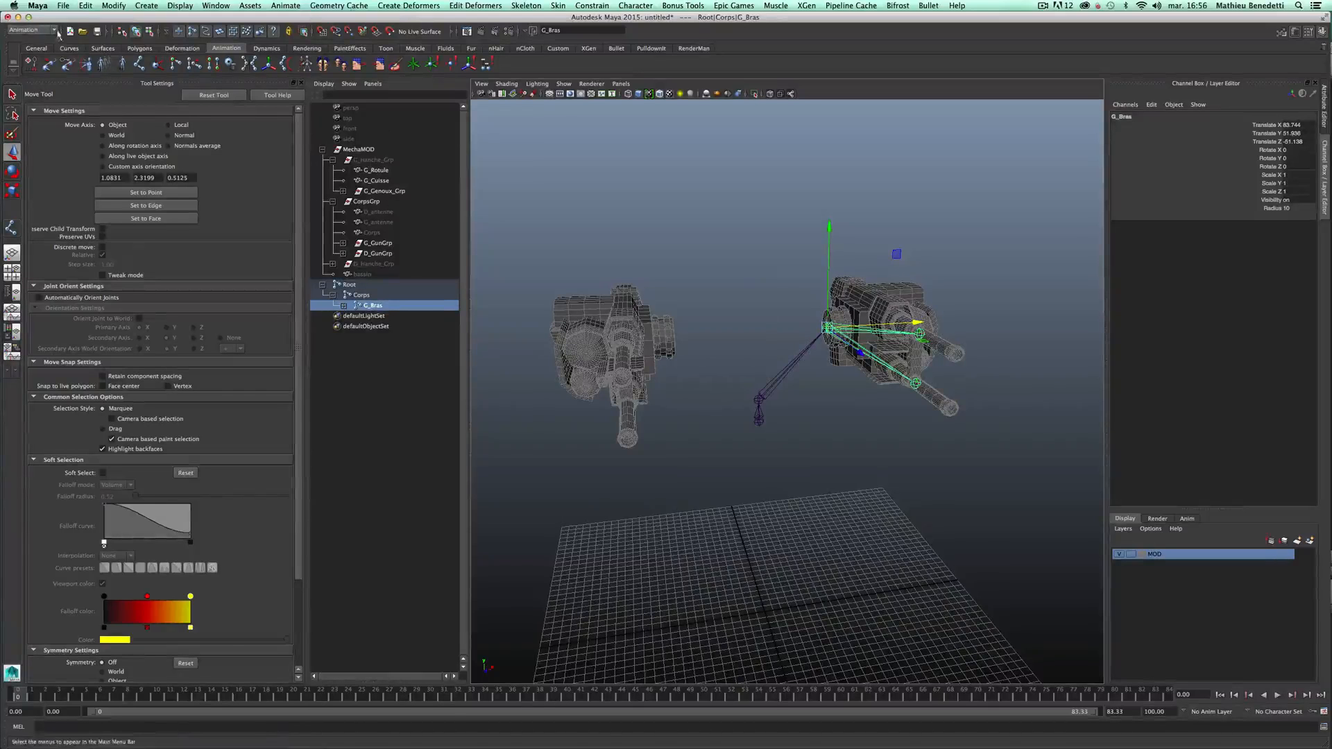
pyautogui.click(444, 5)
pyautogui.moveTo(524, 4)
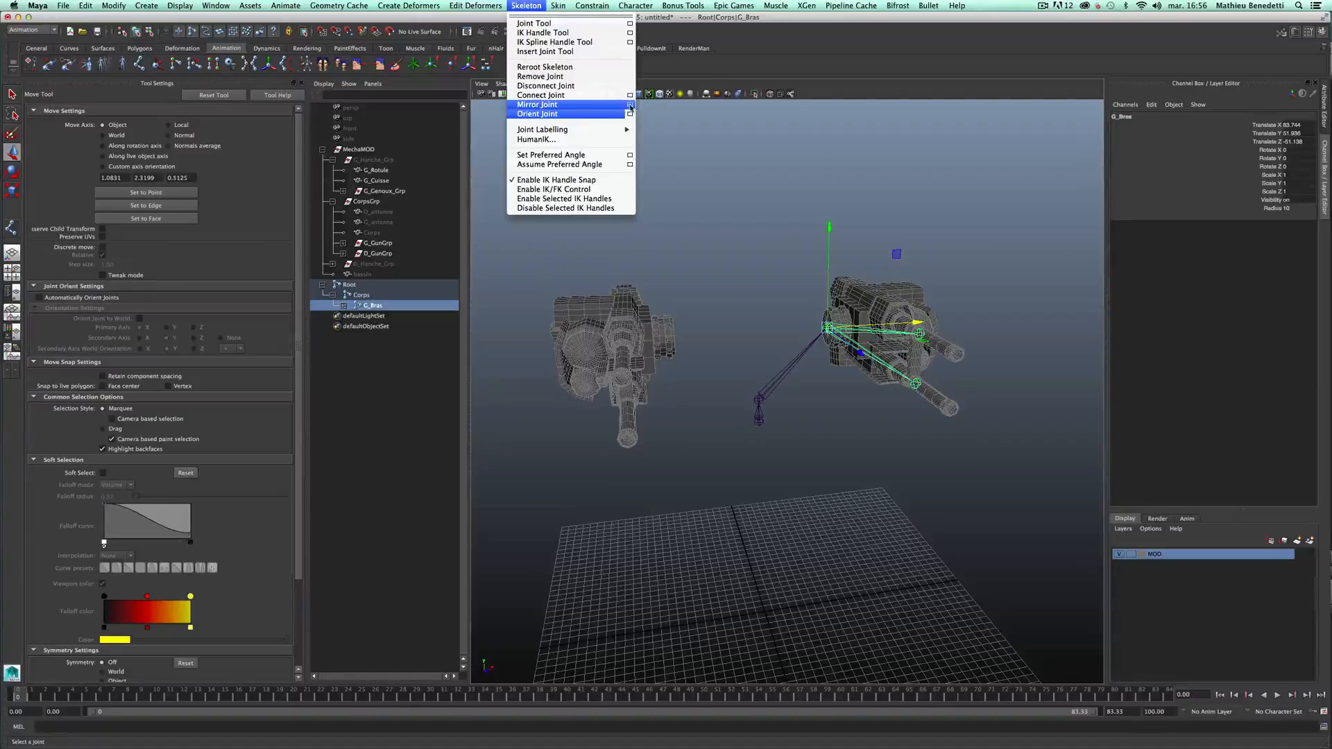
pyautogui.click(630, 106)
pyautogui.moveTo(453, 363); pyautogui.dragTo(341, 343)
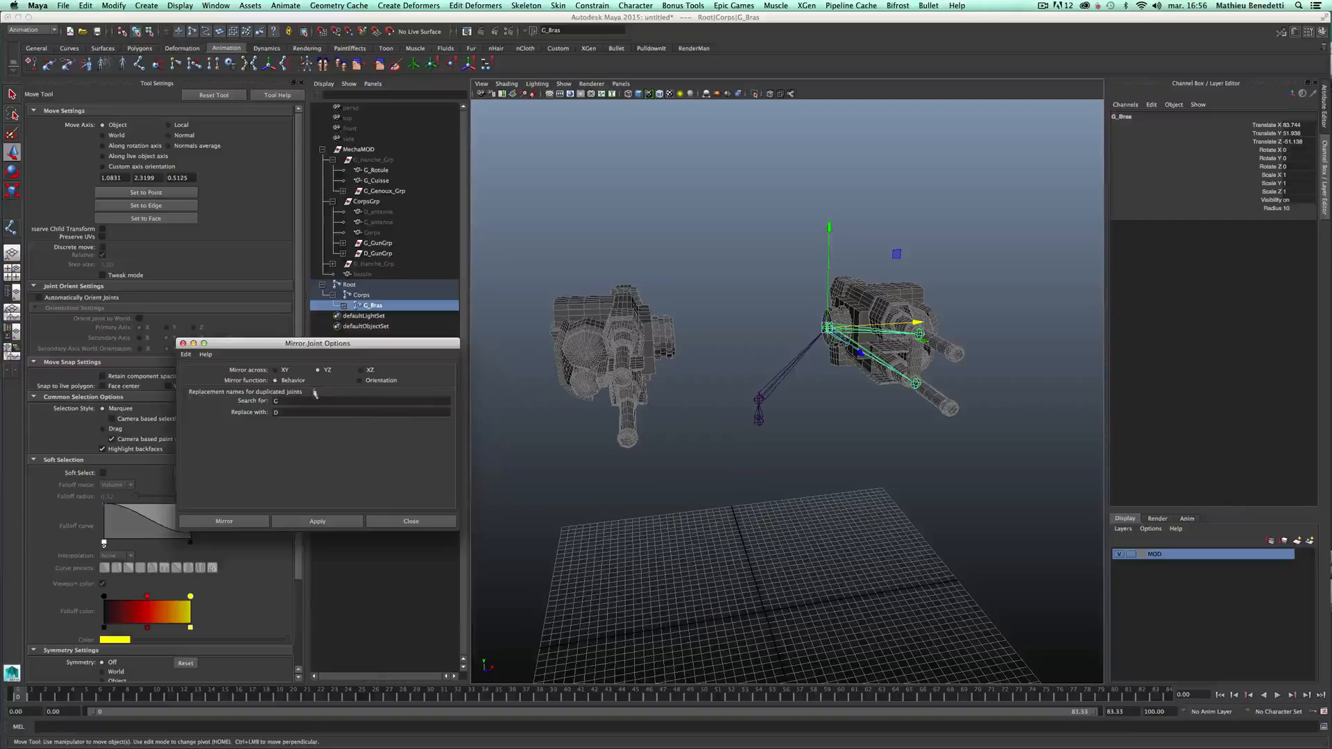
pyautogui.moveTo(296, 346); pyautogui.dragTo(263, 391)
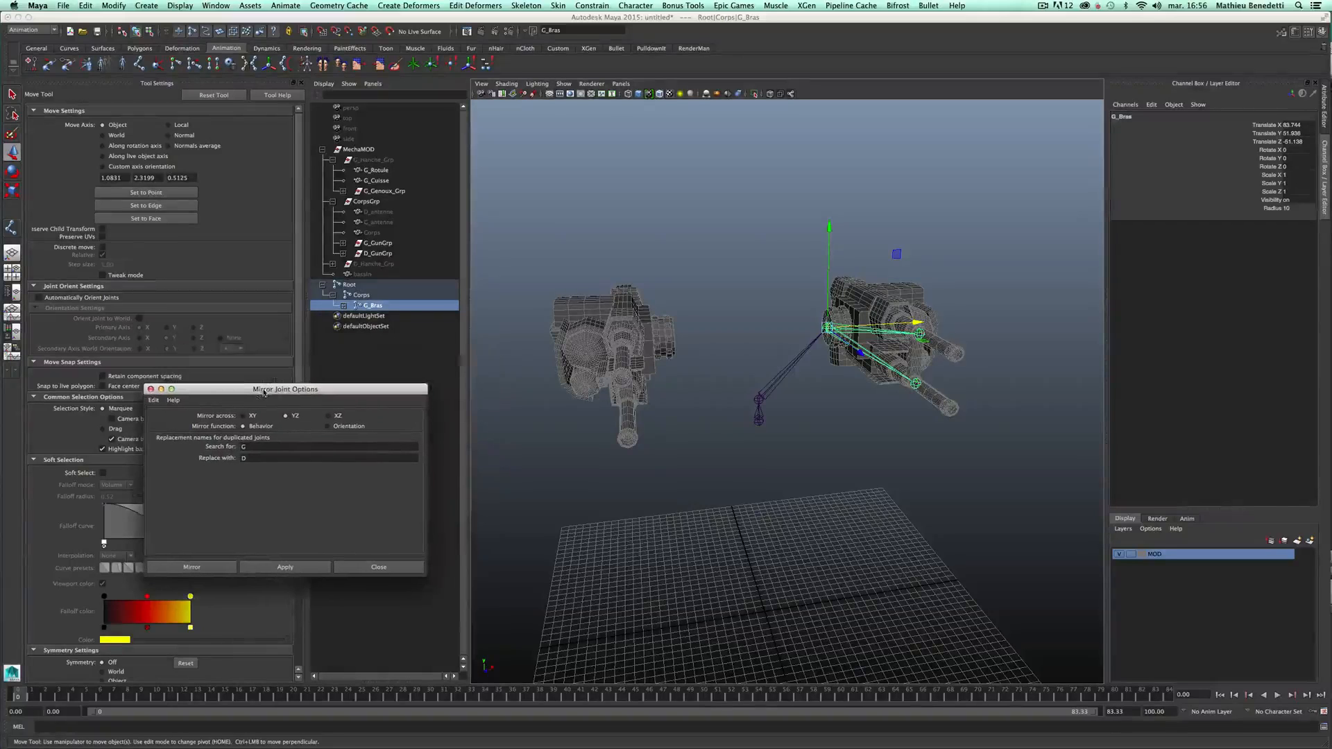
pyautogui.click(258, 446)
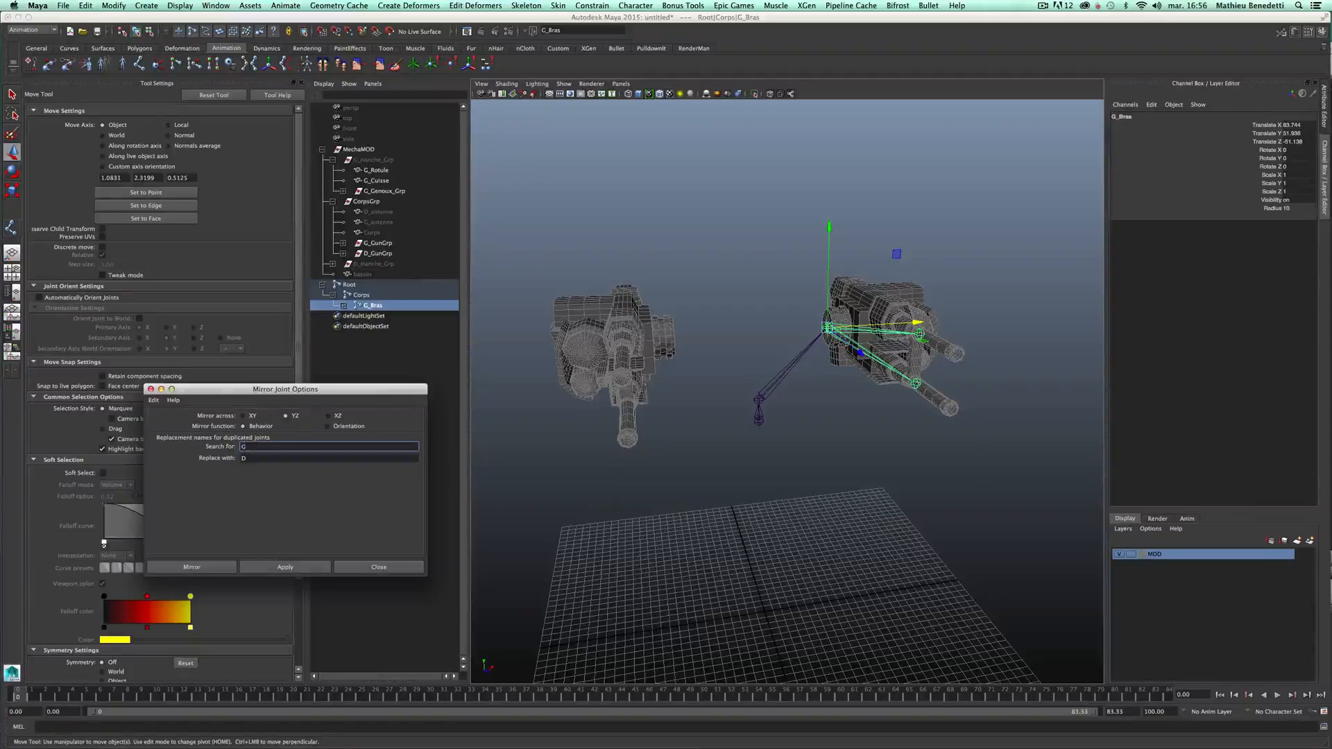
pyautogui.press('Tab')
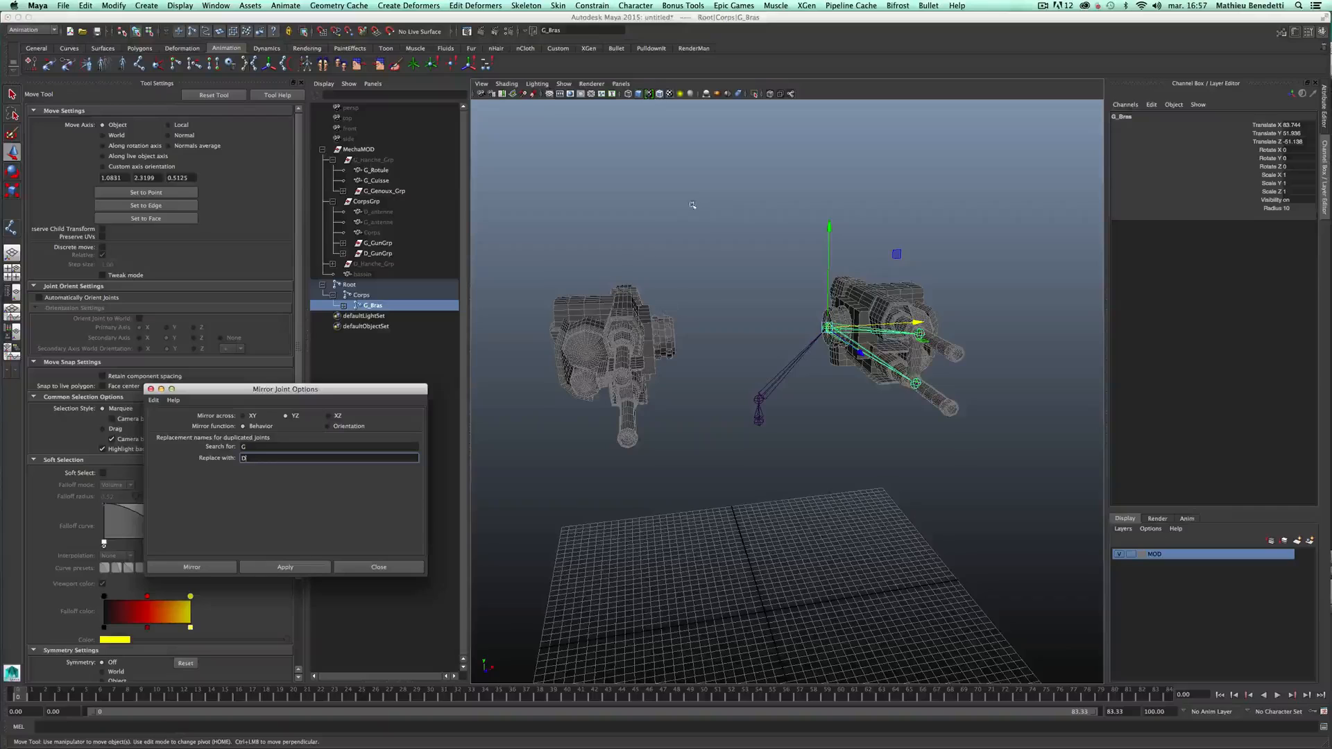
pyautogui.keyDown('alt'); pyautogui.moveTo(740, 420); pyautogui.dragTo(602, 304); pyautogui.keyUp('alt')
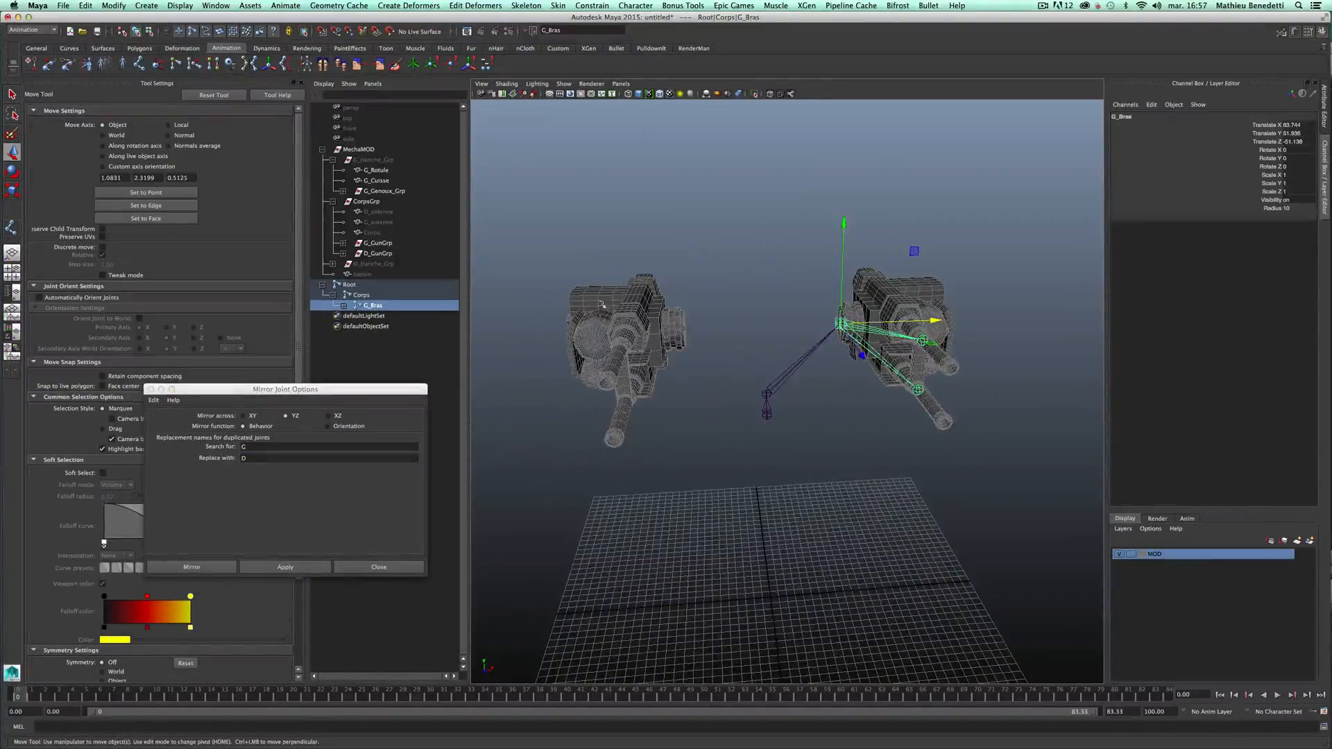
pyautogui.click(308, 569)
pyautogui.keyDown('alt'); pyautogui.moveTo(835, 523); pyautogui.dragTo(704, 404); pyautogui.keyUp('alt')
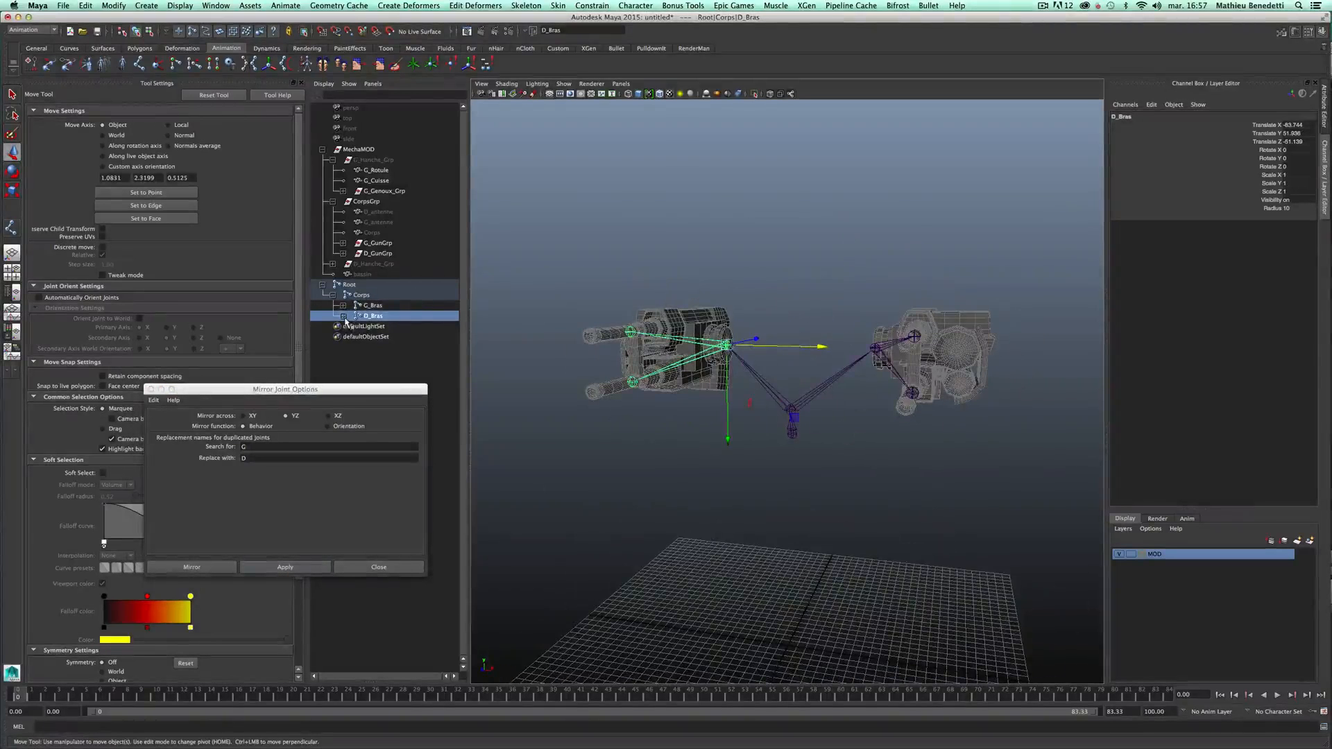
# - Check the mirrored joints' names and parenting under Corps, expanding and collapsing both arm branches
pyautogui.click(362, 295)
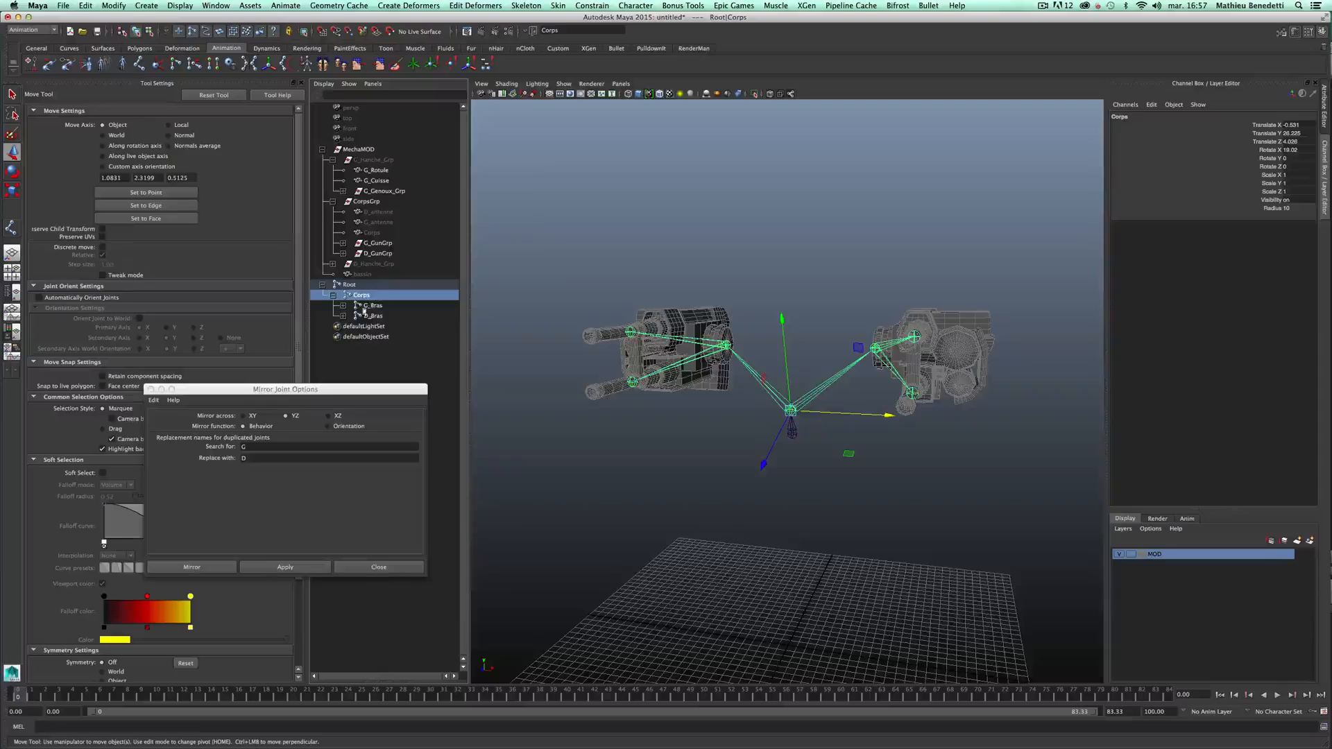
pyautogui.click(343, 316)
pyautogui.click(375, 316)
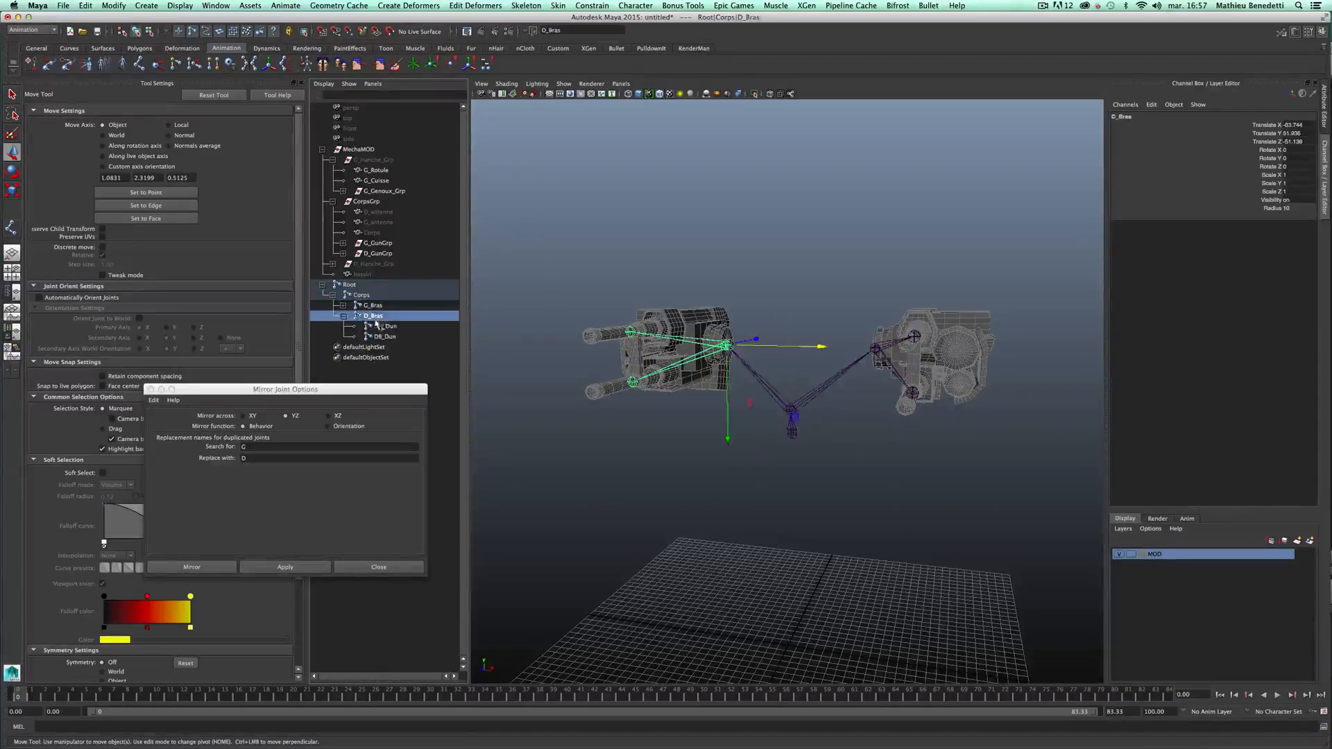
pyautogui.click(343, 305)
pyautogui.click(379, 356)
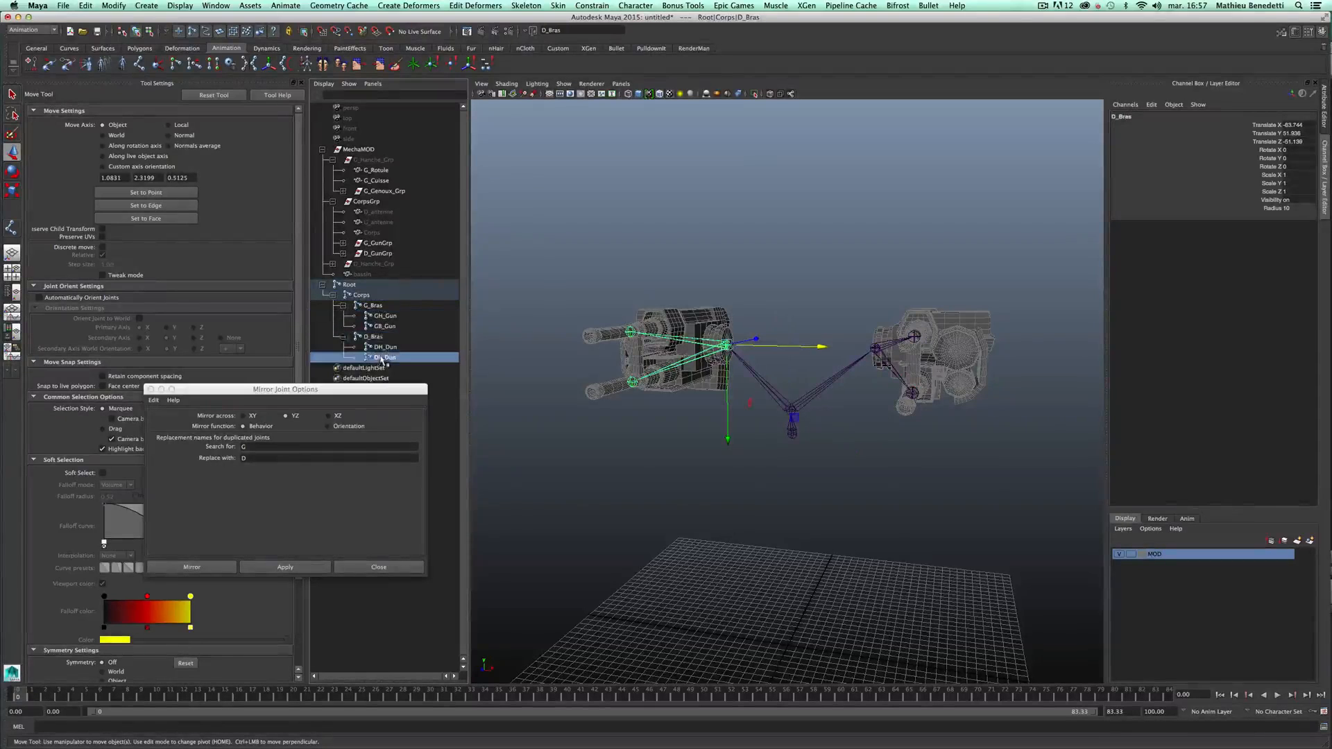
pyautogui.click(343, 305)
pyautogui.click(342, 316)
pyautogui.click(333, 295)
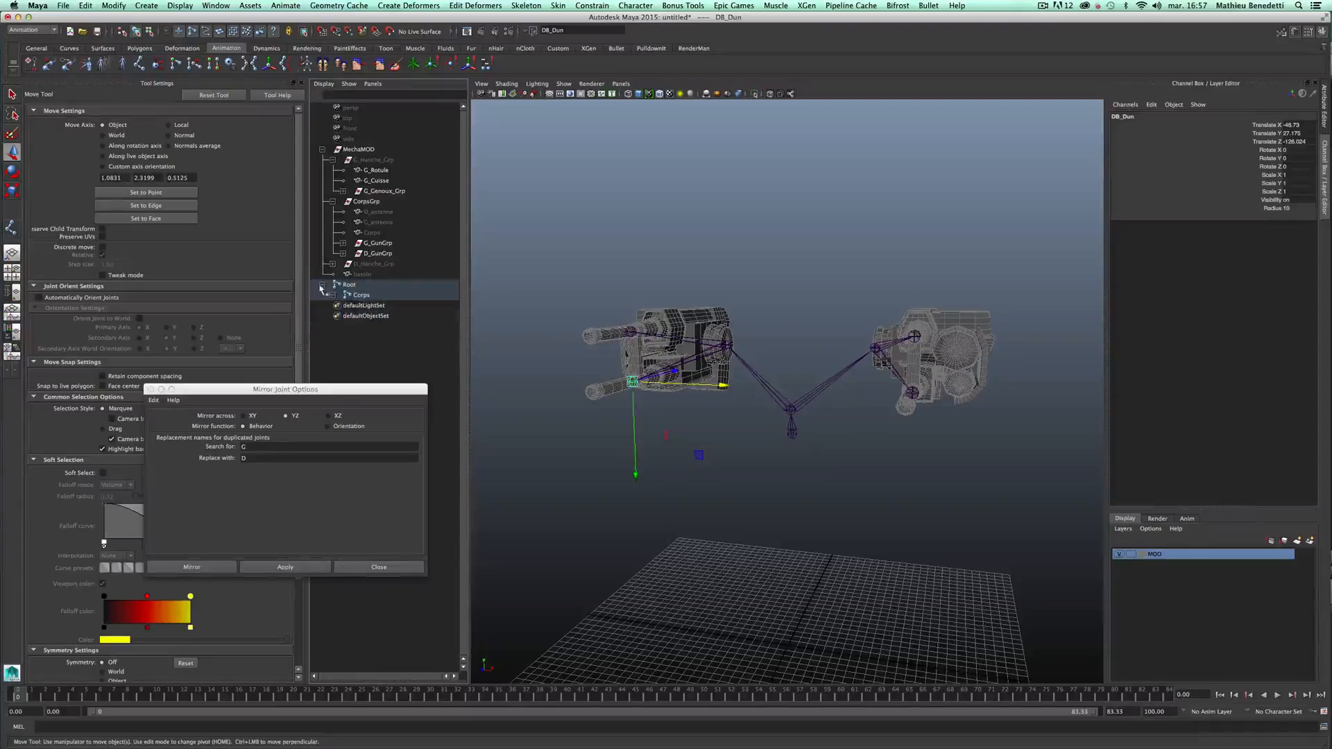
# - Close the Mirror Joint options and inspect the joints on both guns from several angles
pyautogui.click(151, 389)
pyautogui.keyDown('alt'); pyautogui.moveTo(814, 436); pyautogui.dragTo(975, 448); pyautogui.keyUp('alt')
pyautogui.click(783, 547)
pyautogui.scroll(-5, 773, 482)
pyautogui.keyDown('alt'); pyautogui.moveTo(773, 482); pyautogui.dragTo(945, 476); pyautogui.keyUp('alt')
pyautogui.scroll(5, 806, 471)
pyautogui.keyDown('alt'); pyautogui.moveTo(807, 471); pyautogui.dragTo(710, 446); pyautogui.keyUp('alt')
pyautogui.scroll(-5, 836, 437)
pyautogui.keyDown('alt'); pyautogui.moveTo(835, 437); pyautogui.dragTo(813, 455); pyautogui.keyUp('alt')
pyautogui.scroll(5, 777, 462)
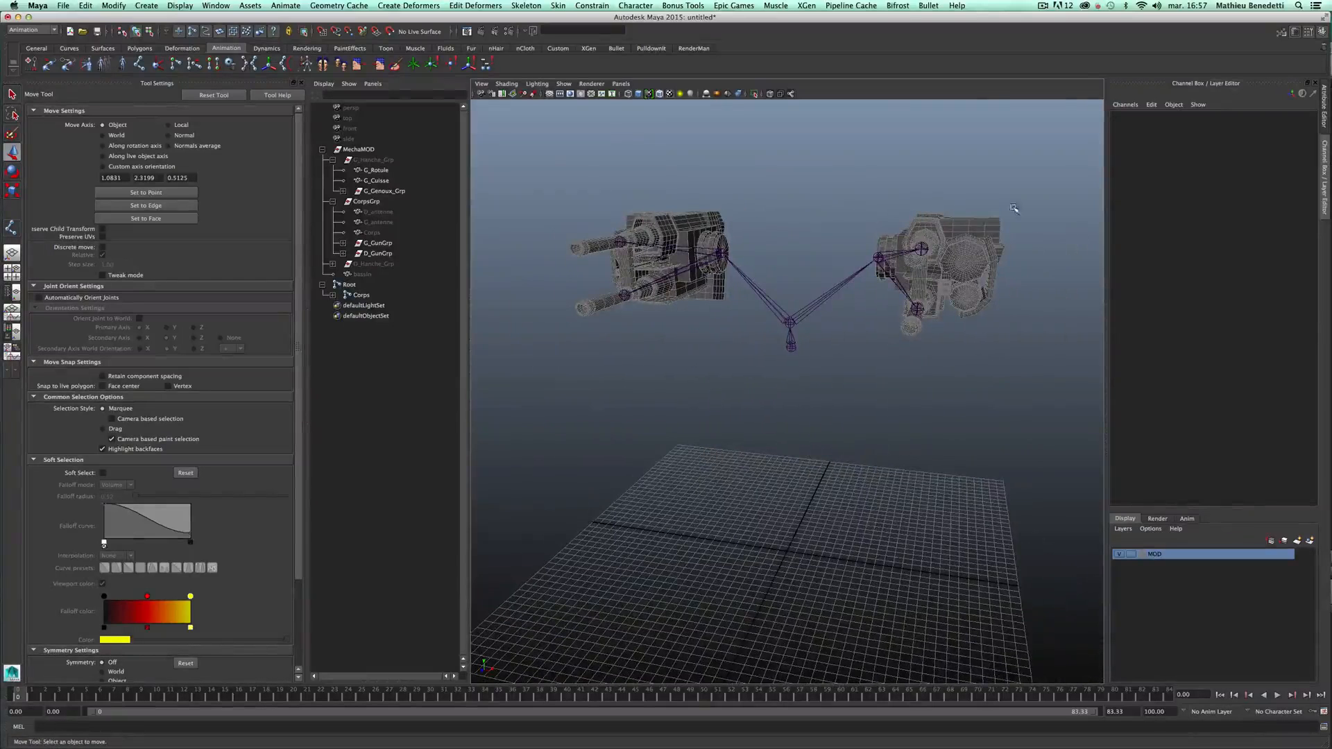
pyautogui.keyDown('alt'); pyautogui.moveTo(839, 394); pyautogui.dragTo(666, 392); pyautogui.keyUp('alt')
# - Unhide the D_antenne, G_antenne and Corps meshes in CorpsGrp
pyautogui.moveTo(385, 211); pyautogui.dragTo(385, 223)
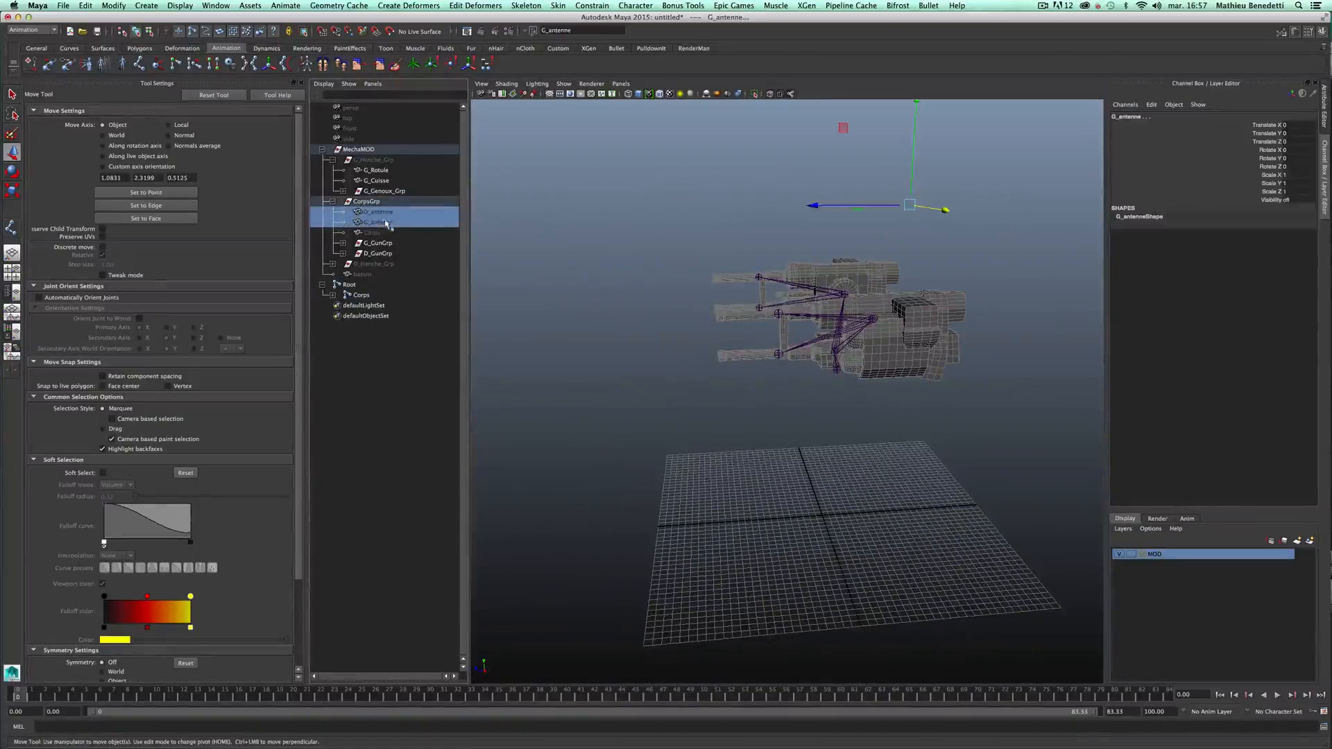
pyautogui.keyDown('alt'); pyautogui.moveTo(906, 419); pyautogui.dragTo(798, 351); pyautogui.keyUp('alt')
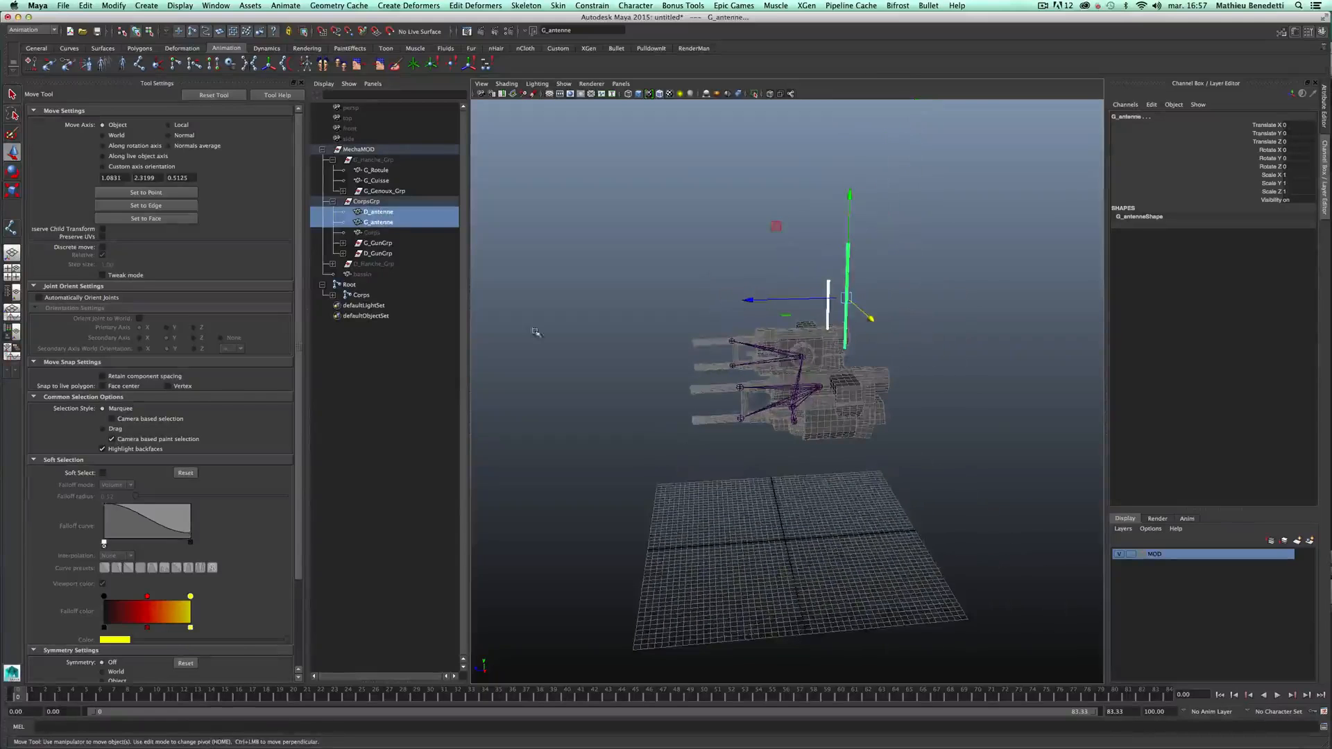
pyautogui.click(374, 233)
pyautogui.hotkey('shift', 'h')
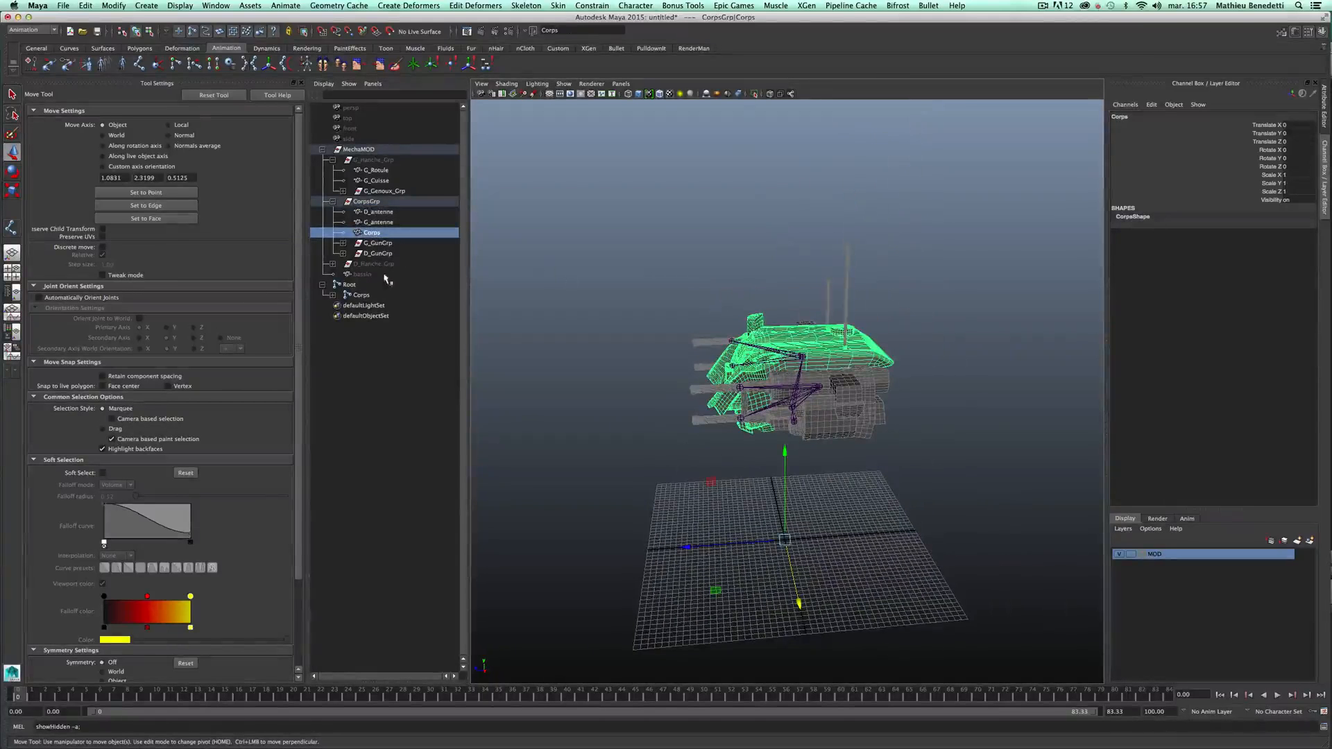
pyautogui.keyDown('alt'); pyautogui.moveTo(726, 439); pyautogui.dragTo(673, 437); pyautogui.keyUp('alt')
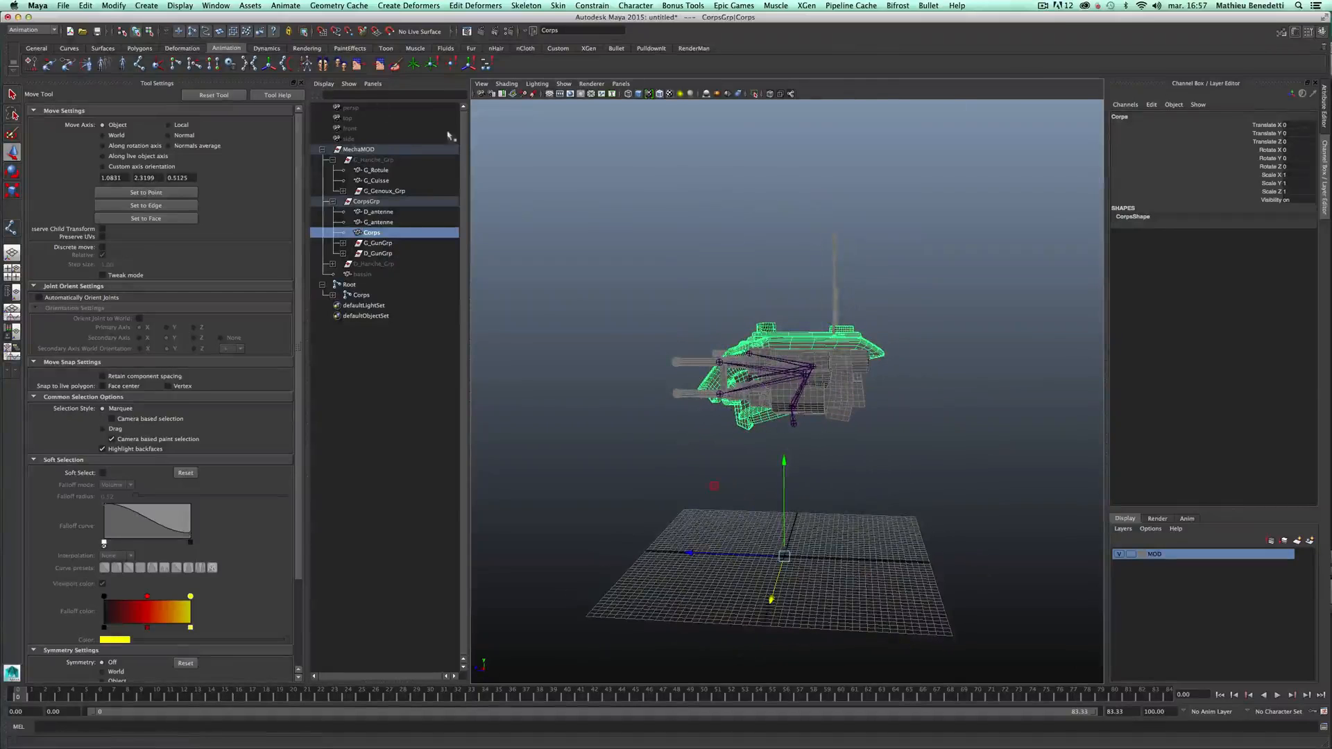
pyautogui.keyDown('alt'); pyautogui.moveTo(804, 358); pyautogui.dragTo(852, 358); pyautogui.keyUp('alt')
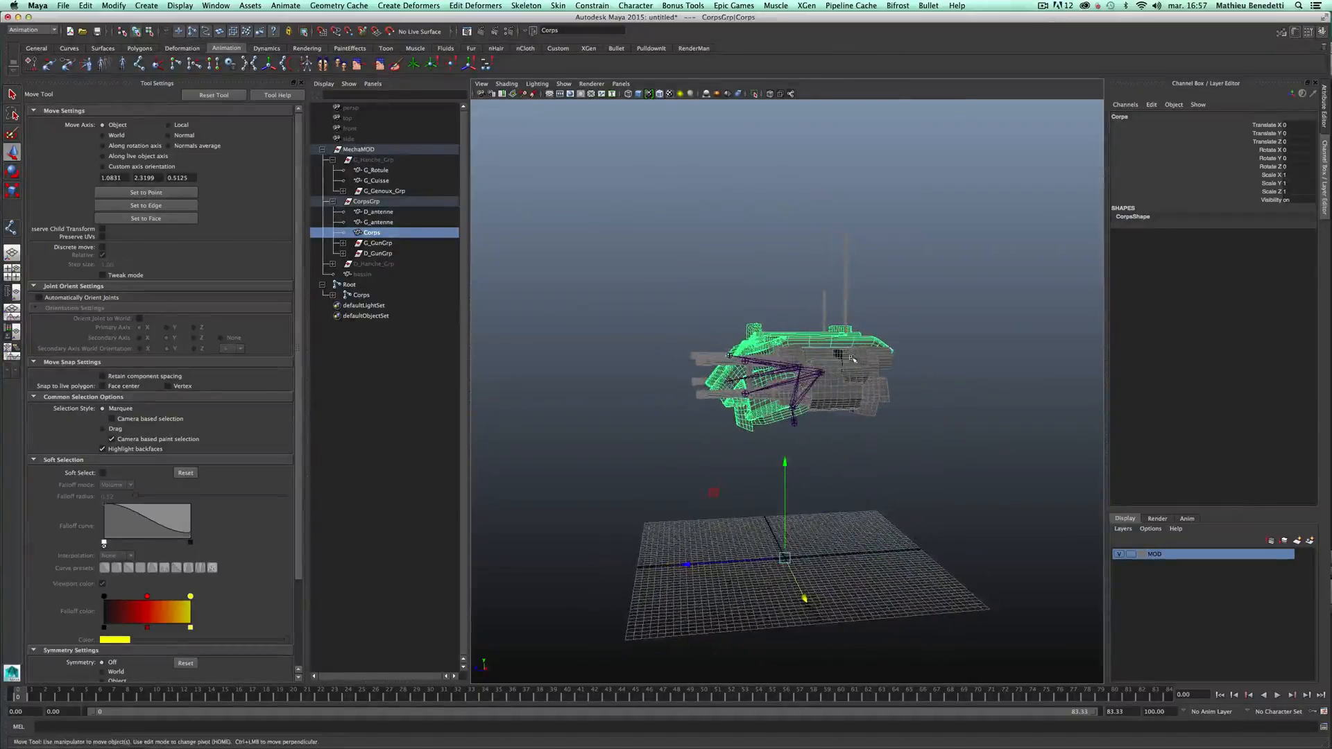
# - Frame the body and the full height of the antennas in the side view
pyautogui.moveTo(353, 141); pyautogui.dragTo(786, 312, button='middle')
pyautogui.keyDown('alt'); pyautogui.moveTo(1061, 257); pyautogui.dragTo(704, 354, button='middle'); pyautogui.keyUp('alt')
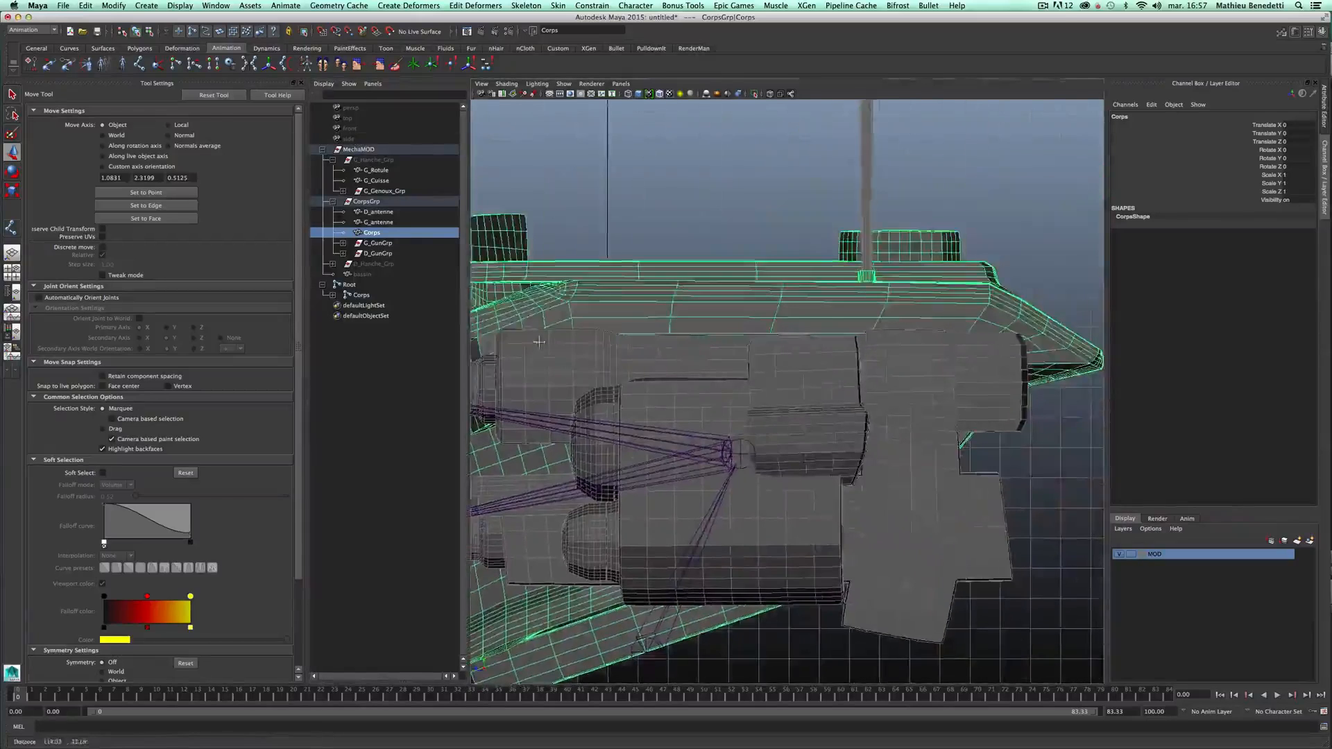
pyautogui.keyDown('alt'); pyautogui.moveTo(763, 354); pyautogui.dragTo(704, 353, button='right'); pyautogui.keyUp('alt')
pyautogui.keyDown('alt'); pyautogui.moveTo(705, 354); pyautogui.dragTo(810, 369, button='middle'); pyautogui.keyUp('alt')
pyautogui.keyDown('alt'); pyautogui.moveTo(811, 369); pyautogui.dragTo(749, 360, button='right'); pyautogui.keyUp('alt')
pyautogui.keyDown('alt'); pyautogui.moveTo(749, 360); pyautogui.dragTo(724, 389, button='middle'); pyautogui.keyUp('alt')
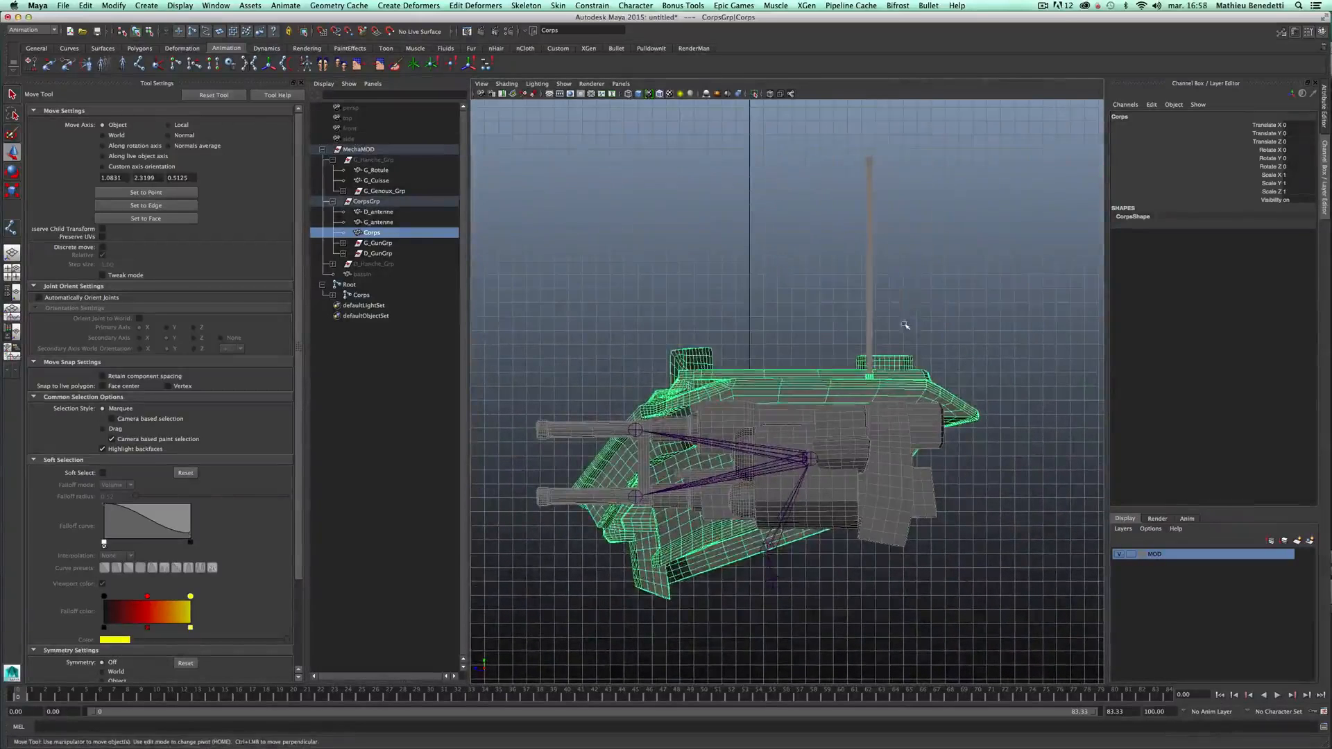